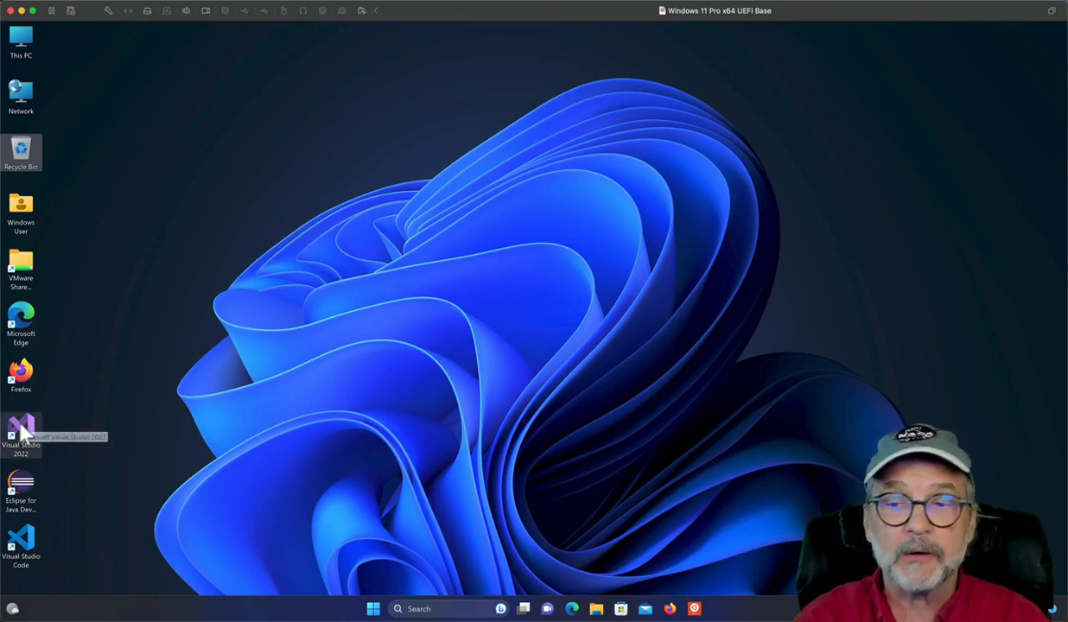
- Find and launch Visual Studio Installer, and start modifying the Visual Studio Community 2022 installation
{"action": "left_click", "coordinate": [413, 609]}
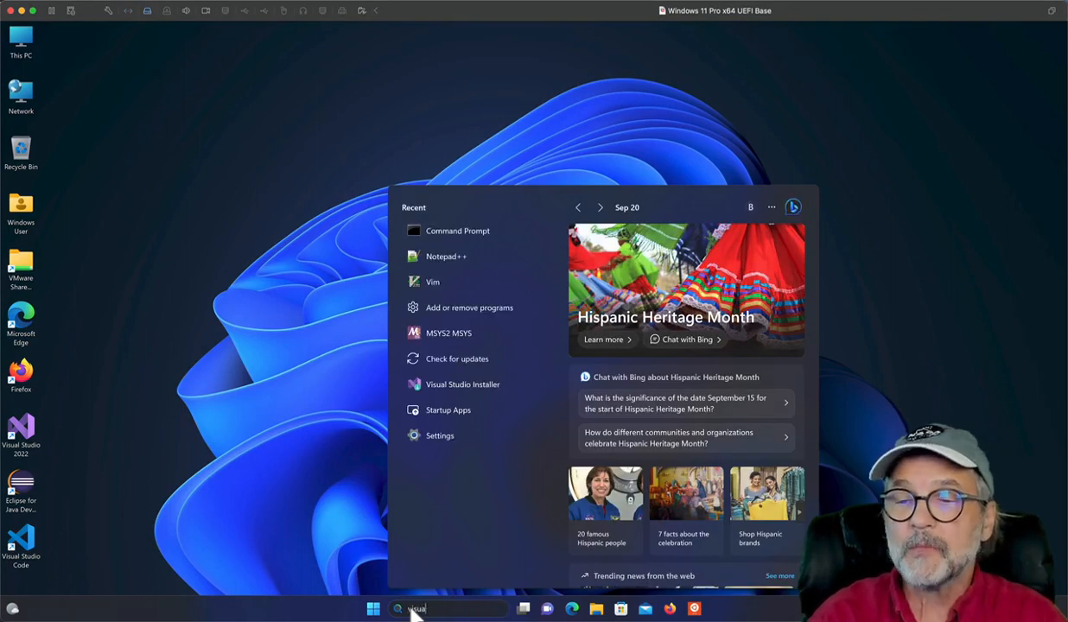
{"action": "type", "text": "visual"}
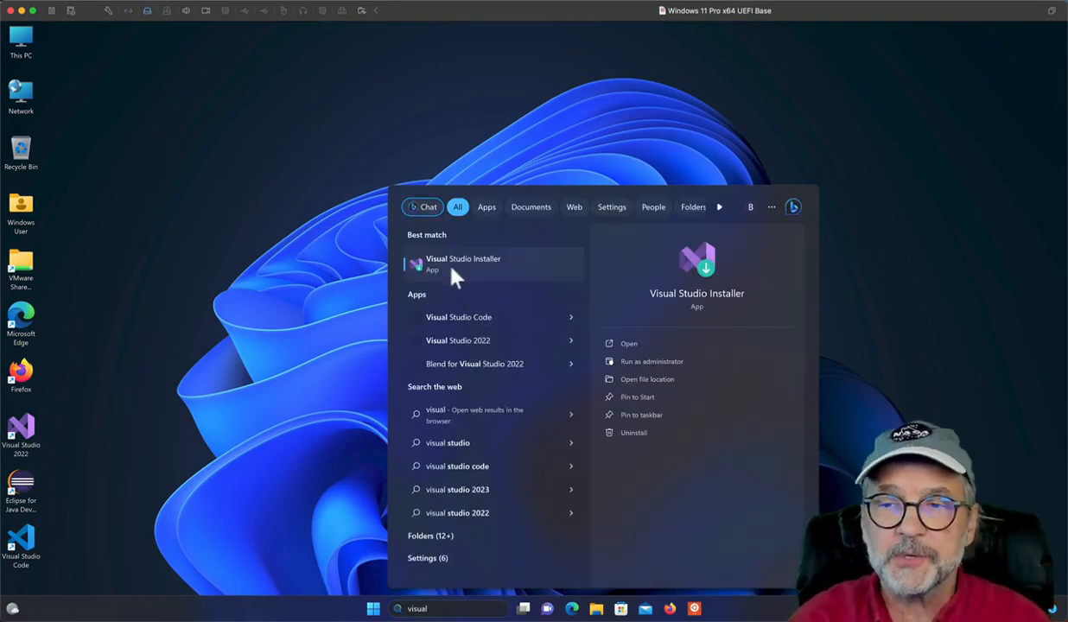
{"action": "left_click", "coordinate": [453, 269]}
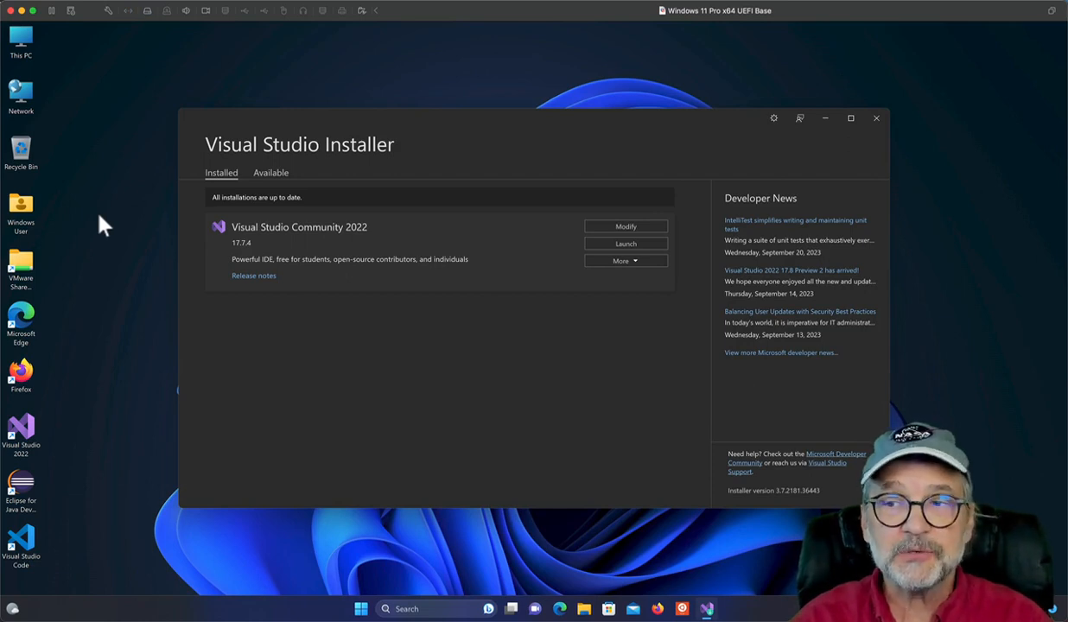
{"action": "left_click", "coordinate": [612, 229]}
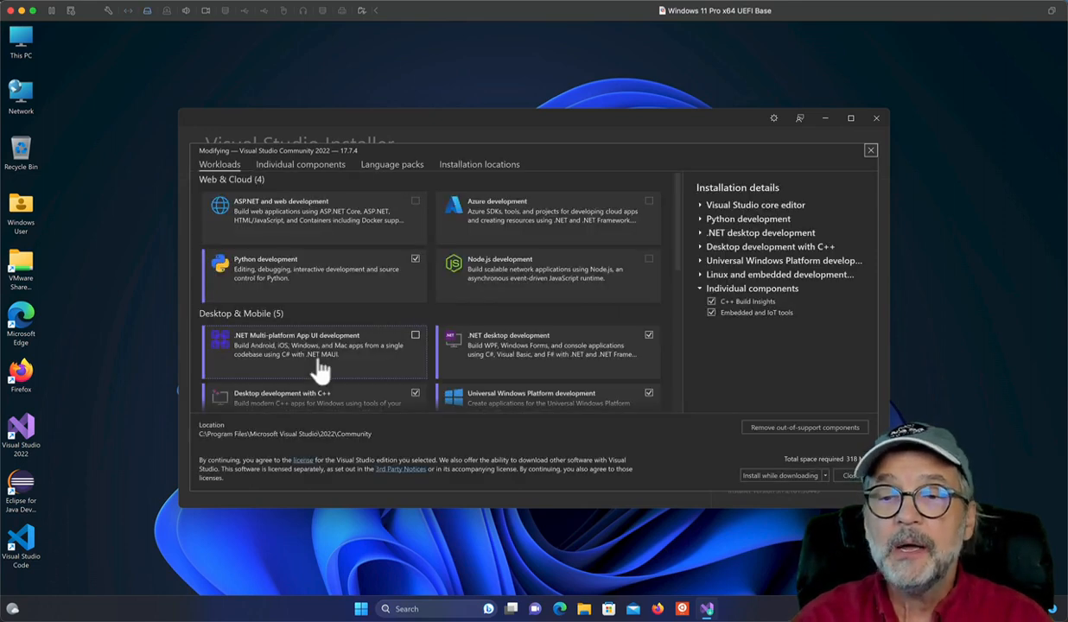
- Add the Data storage and processing workload without Azure Data Lake and Stream Analytics Tools, apply the modification and allow the device changes
{"action": "scroll", "coordinate": [311, 336], "scroll_direction": "down", "scroll_amount": 5}
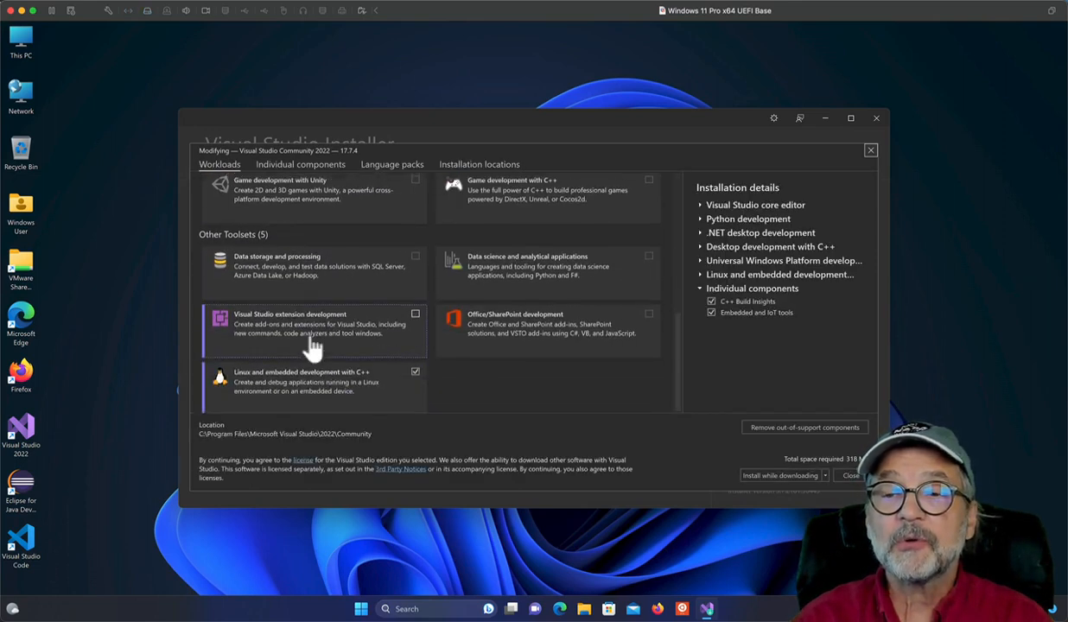
{"action": "left_click", "coordinate": [294, 267]}
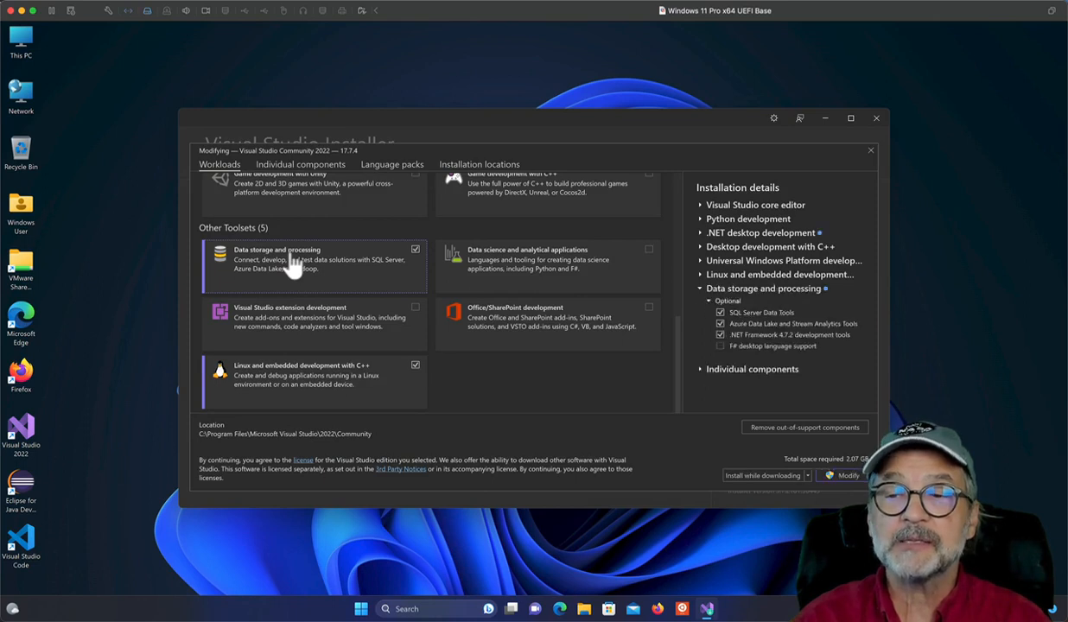
{"action": "left_click", "coordinate": [721, 325]}
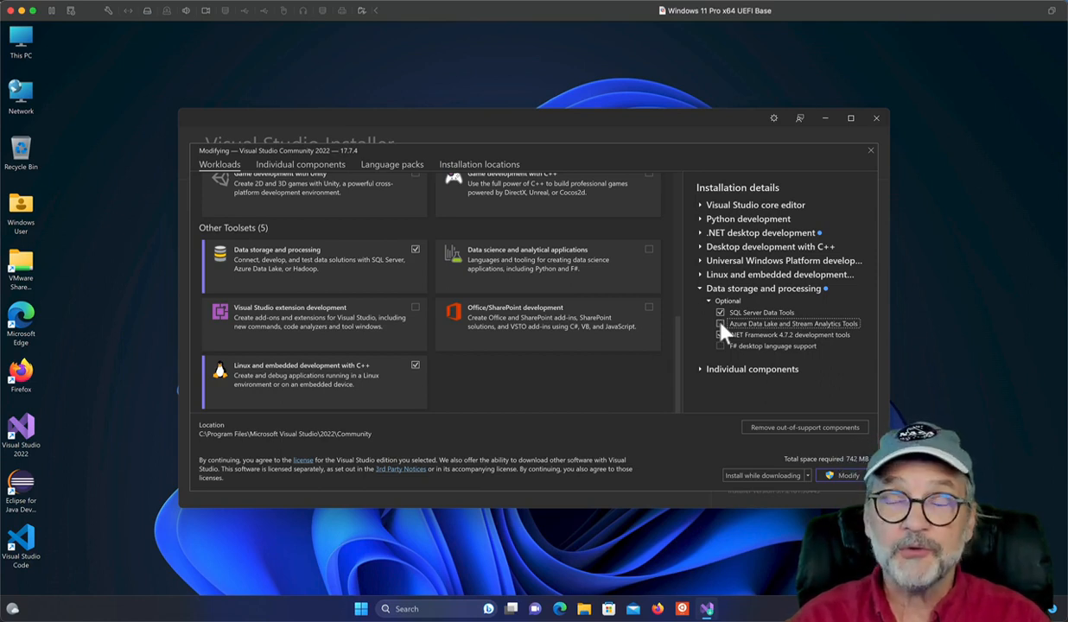
{"action": "left_click", "coordinate": [719, 334]}
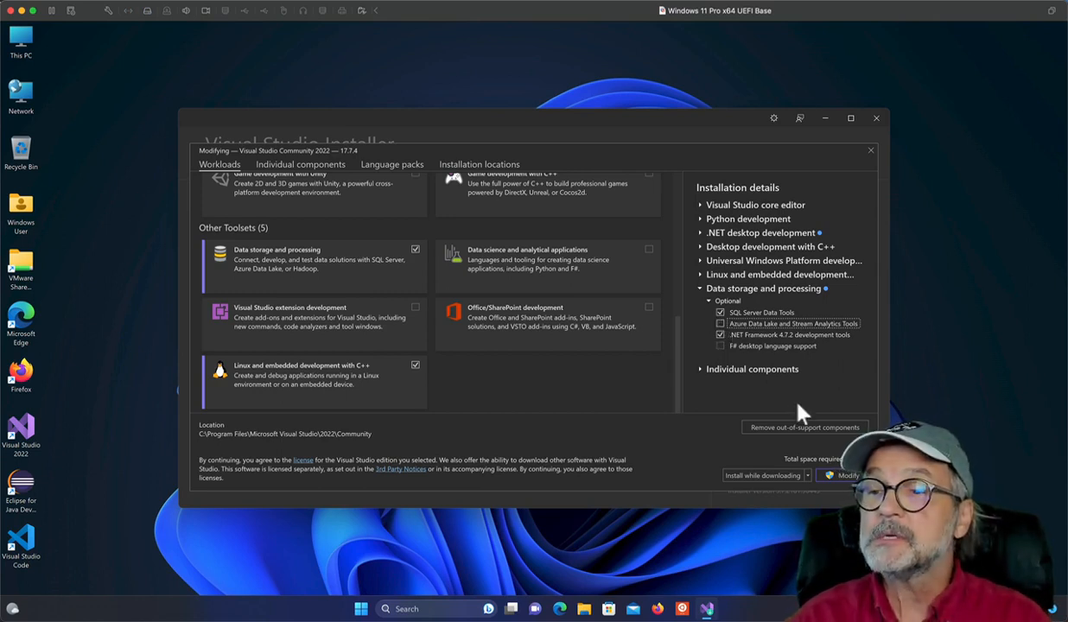
{"action": "left_click", "coordinate": [840, 475]}
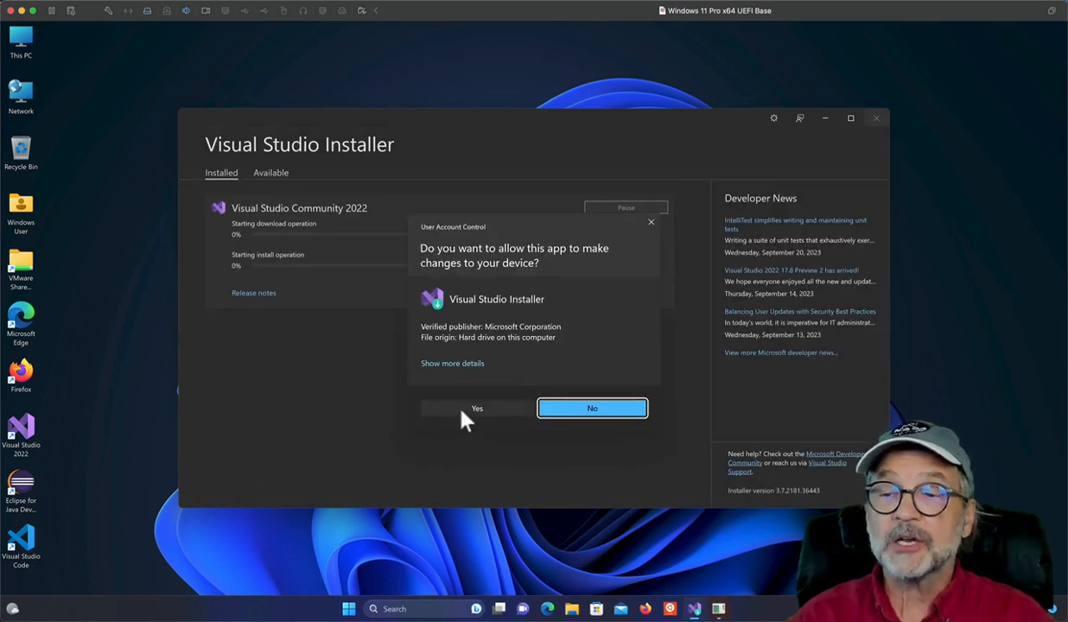
{"action": "left_click", "coordinate": [464, 406]}
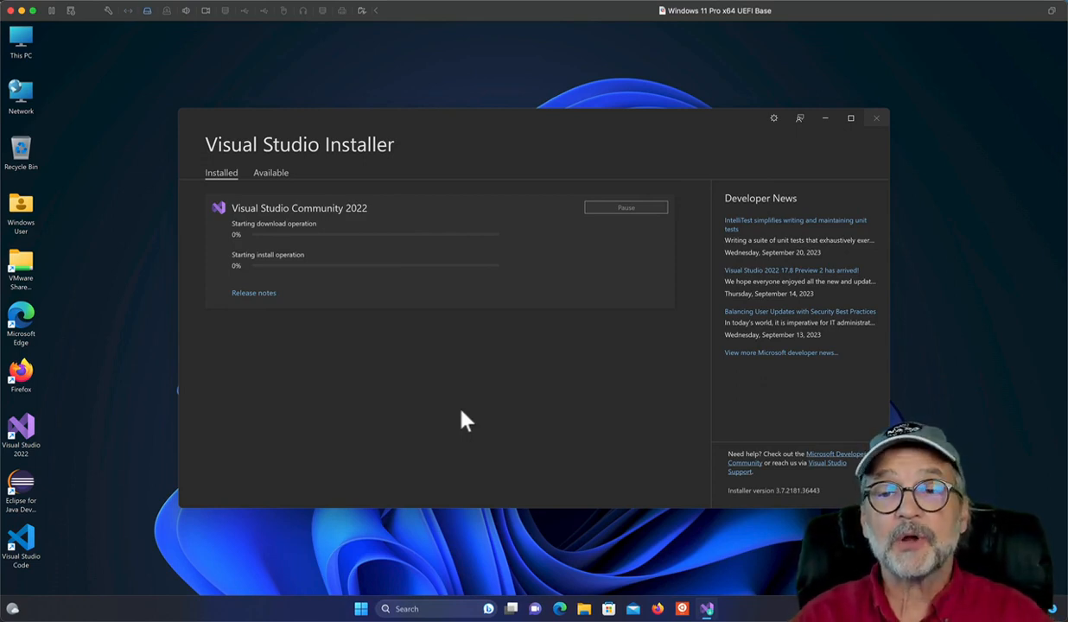
{"action": "double_click", "coordinate": [21, 370]}
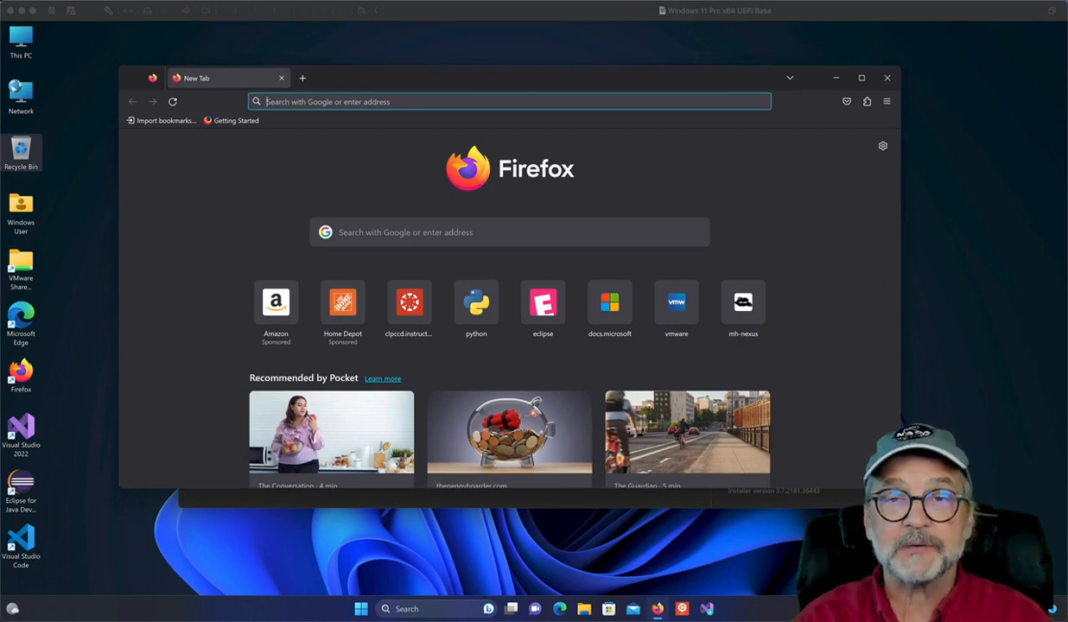
{"action": "left_click", "coordinate": [282, 102]}
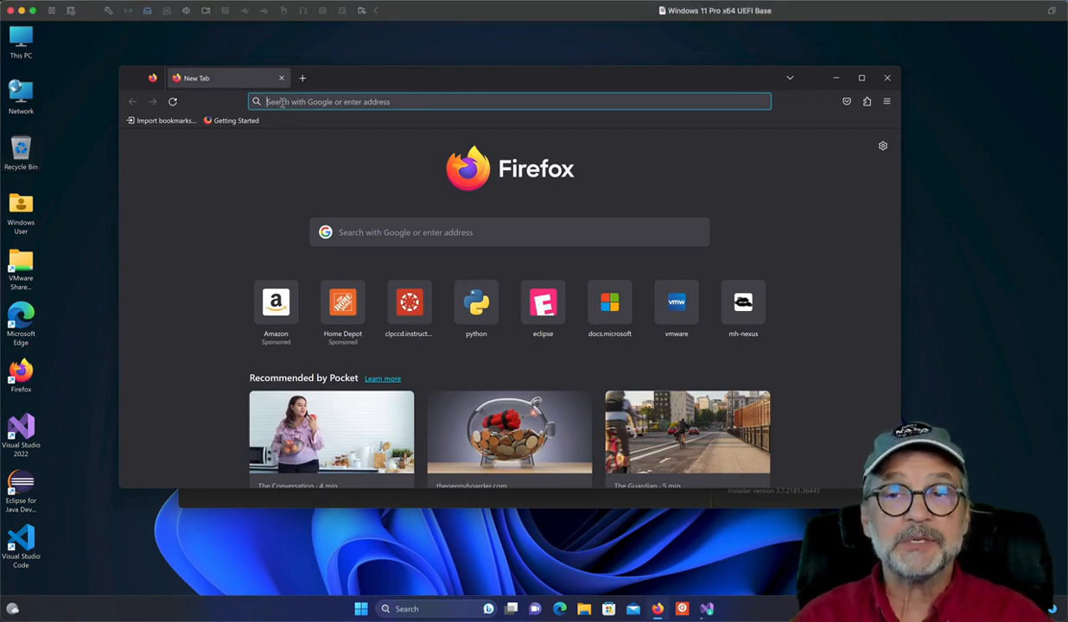
{"action": "left_click", "coordinate": [281, 102]}
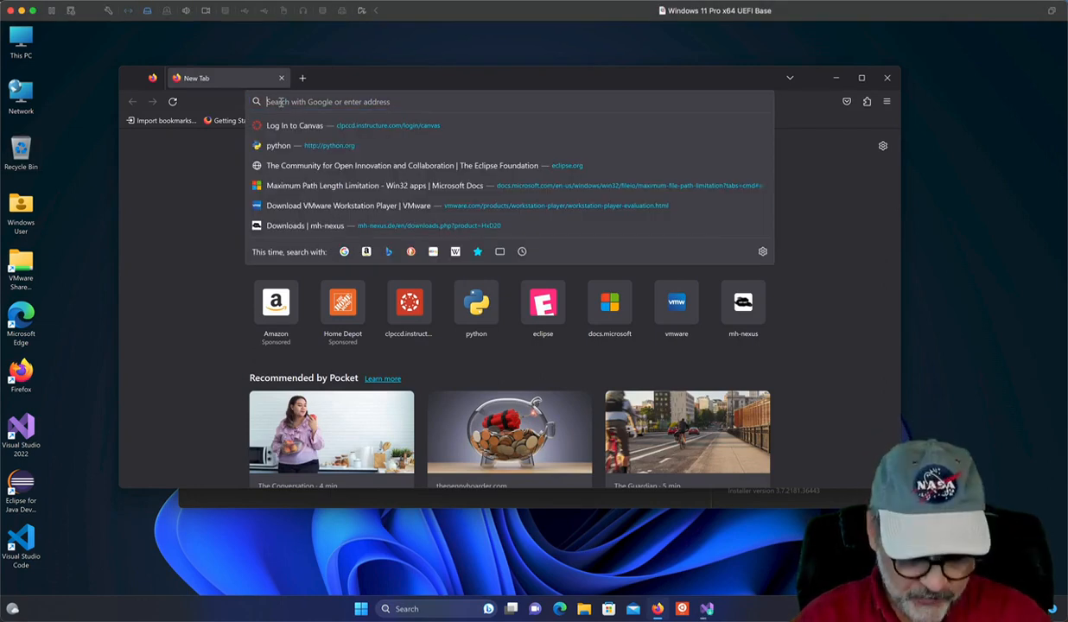
{"action": "type", "text": "https://www.microsoft.com/en-us/sql-server/sql-server-downloads"}
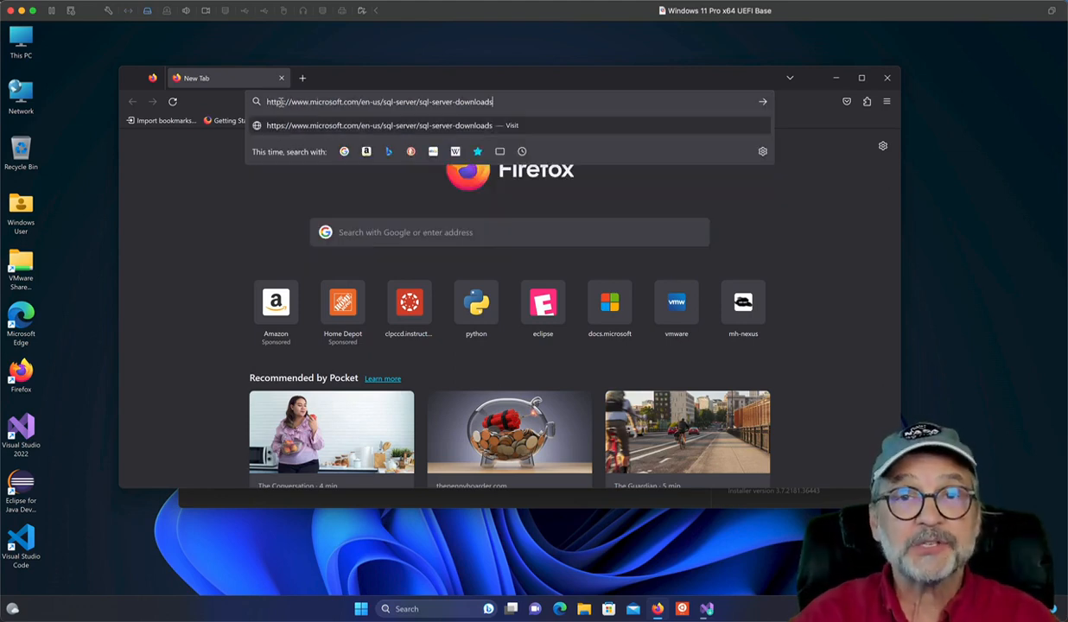
{"action": "key", "text": "Return"}
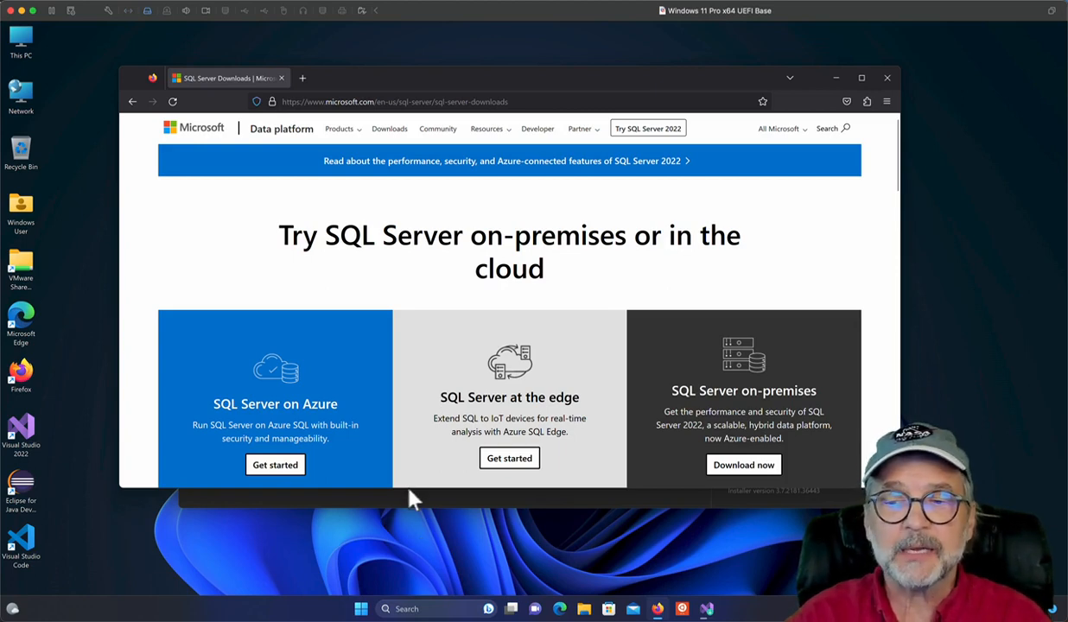
- Download the free SQL Server 2022 Developer edition installer from the specialized editions section, and minimize the browser
{"action": "left_click_drag", "start_coordinate": [405, 488], "coordinate": [424, 580]}
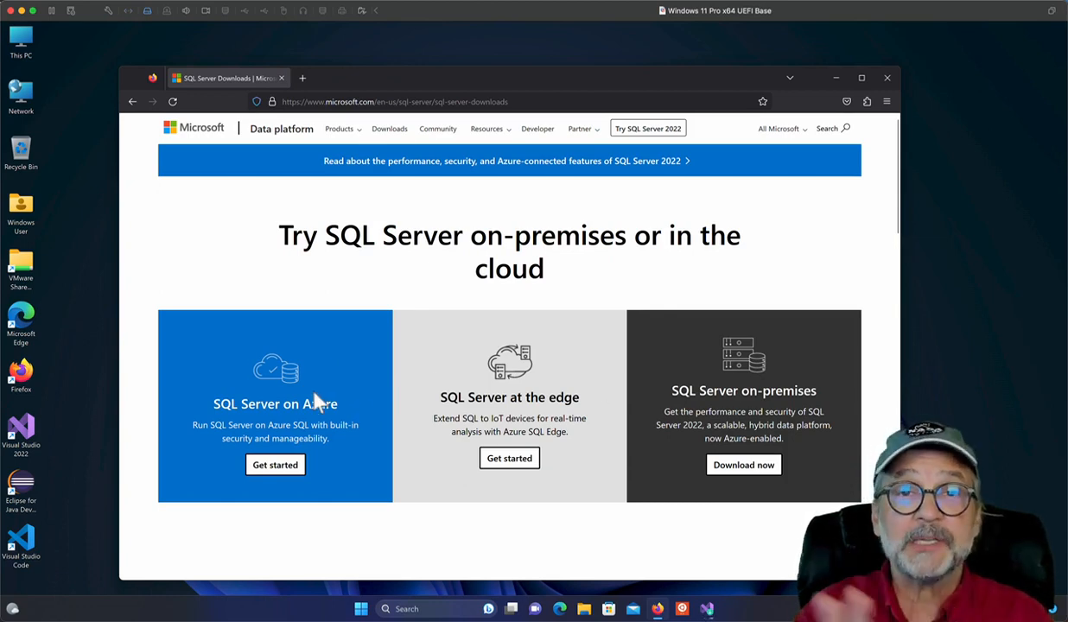
{"action": "scroll", "coordinate": [314, 393], "scroll_direction": "down", "scroll_amount": 10}
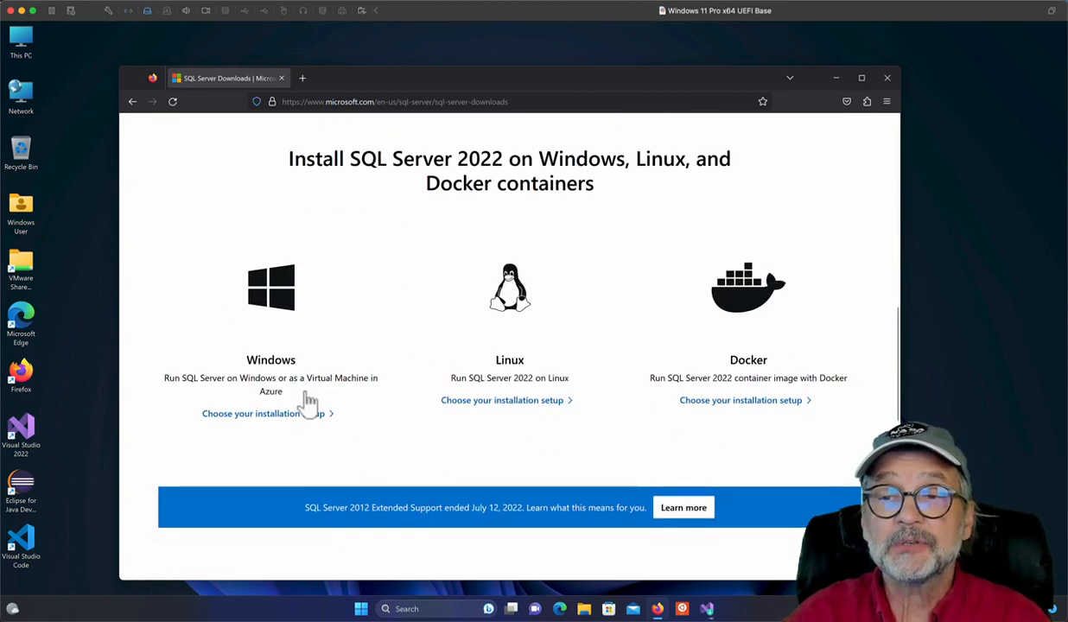
{"action": "scroll", "coordinate": [307, 404], "scroll_direction": "up", "scroll_amount": 4}
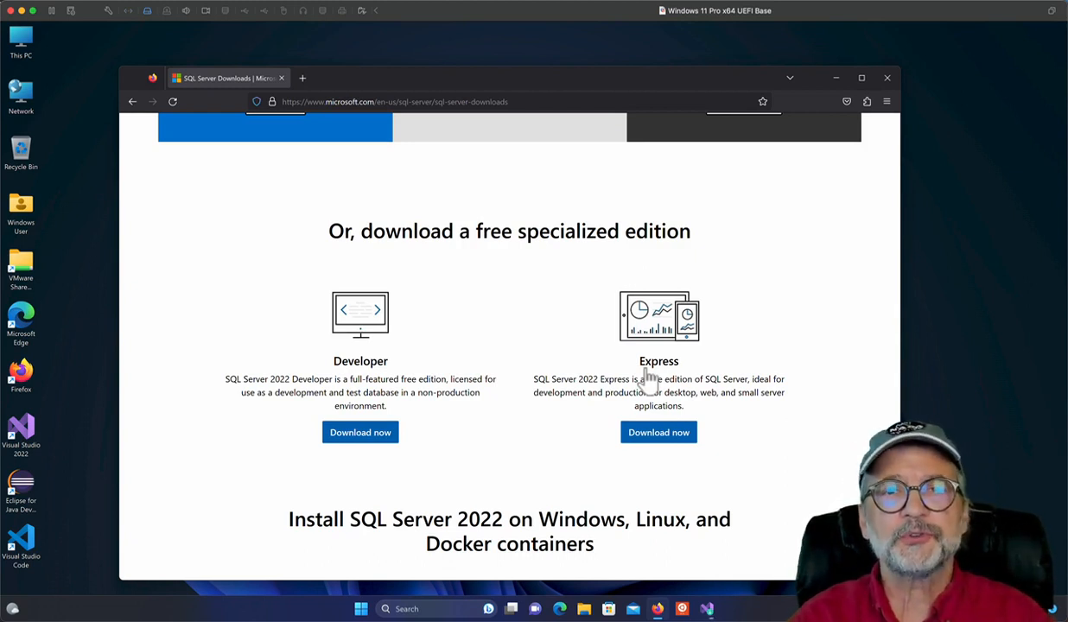
{"action": "left_click", "coordinate": [355, 438]}
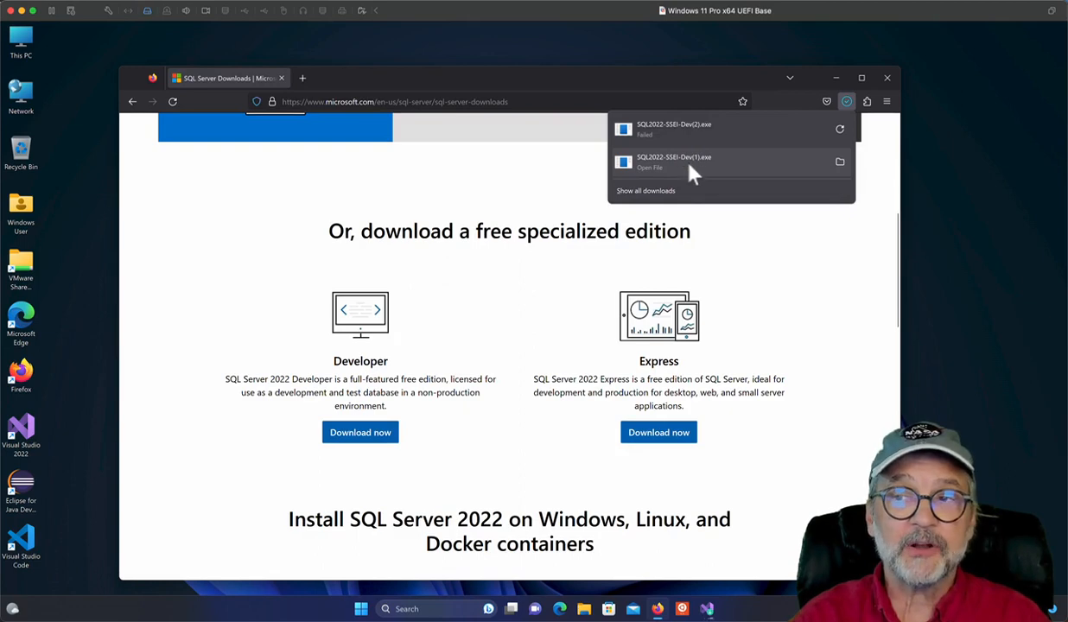
{"action": "left_click", "coordinate": [835, 78]}
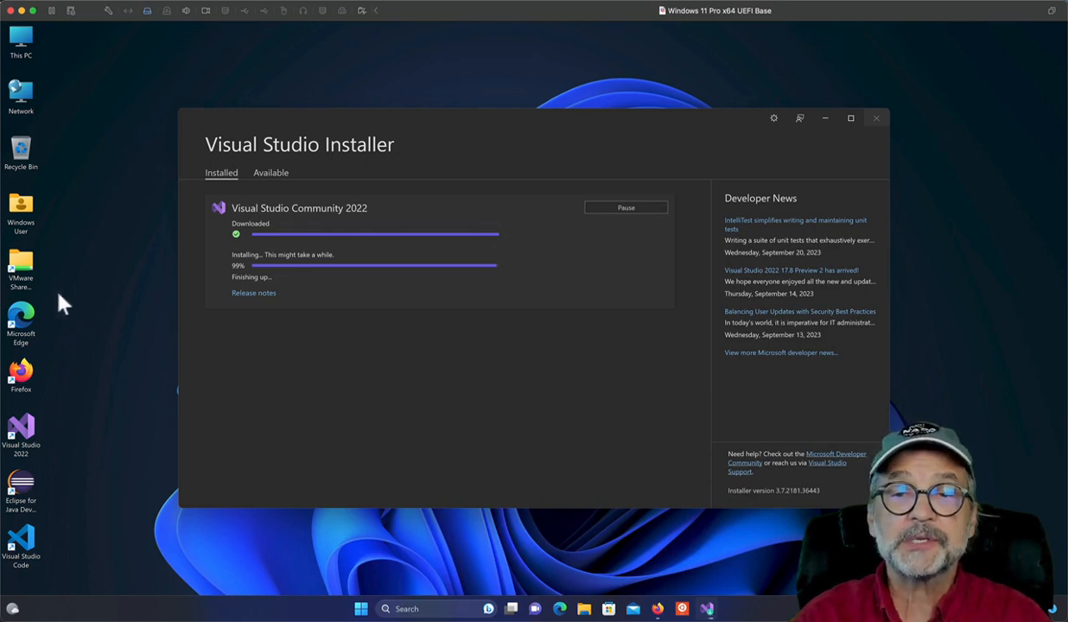
- Run SQL2022-SSEI-Dev(1) from the Downloads folder and allow it to make changes to the device
{"action": "double_click", "coordinate": [19, 211]}
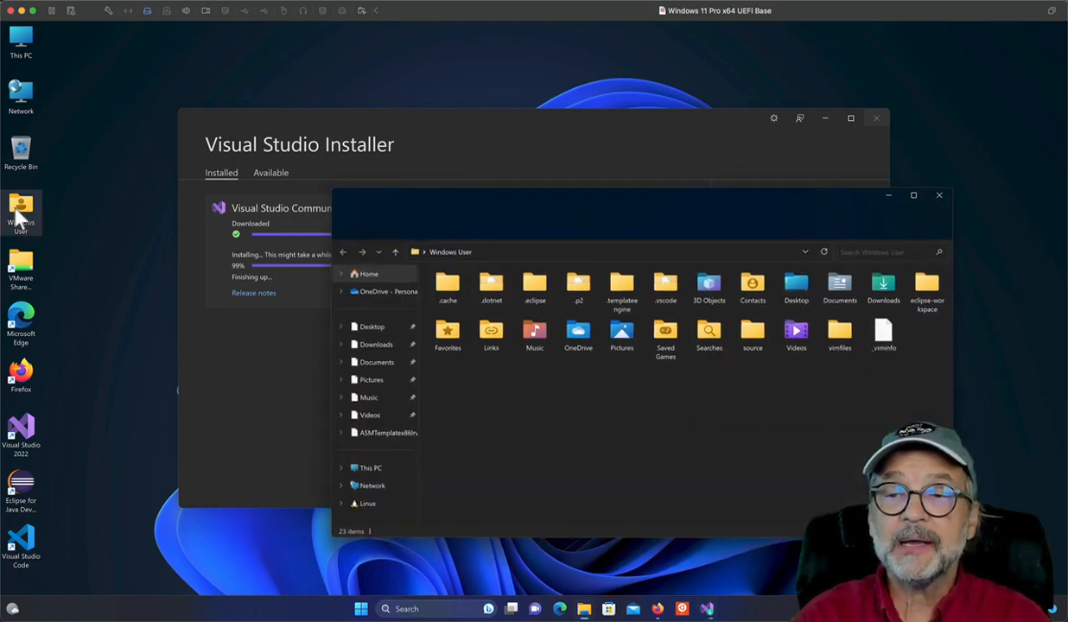
{"action": "left_click", "coordinate": [366, 346]}
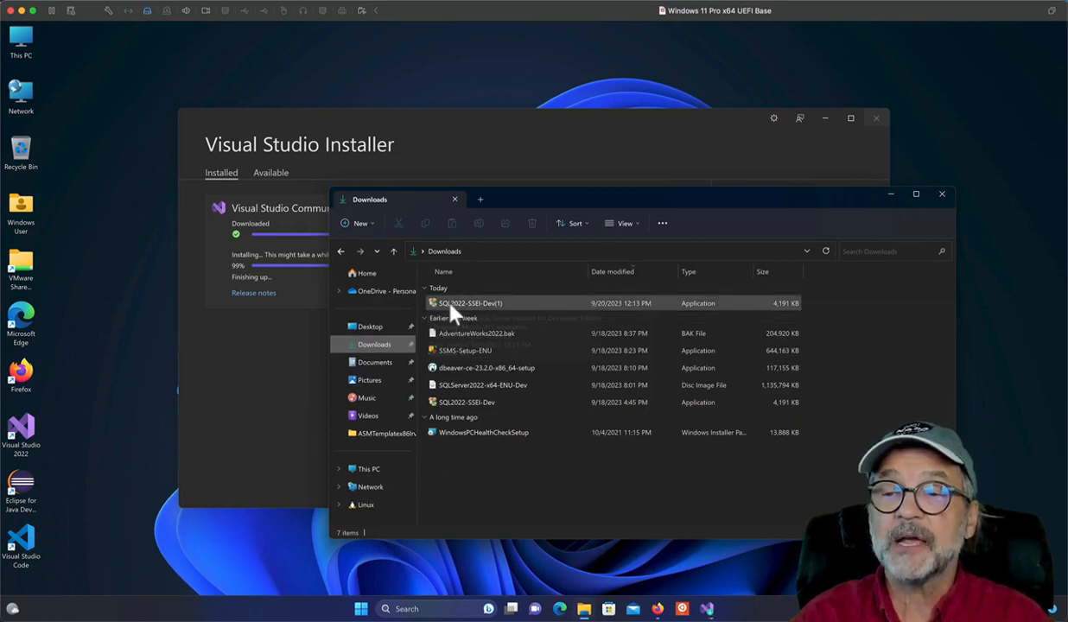
{"action": "double_click", "coordinate": [471, 304]}
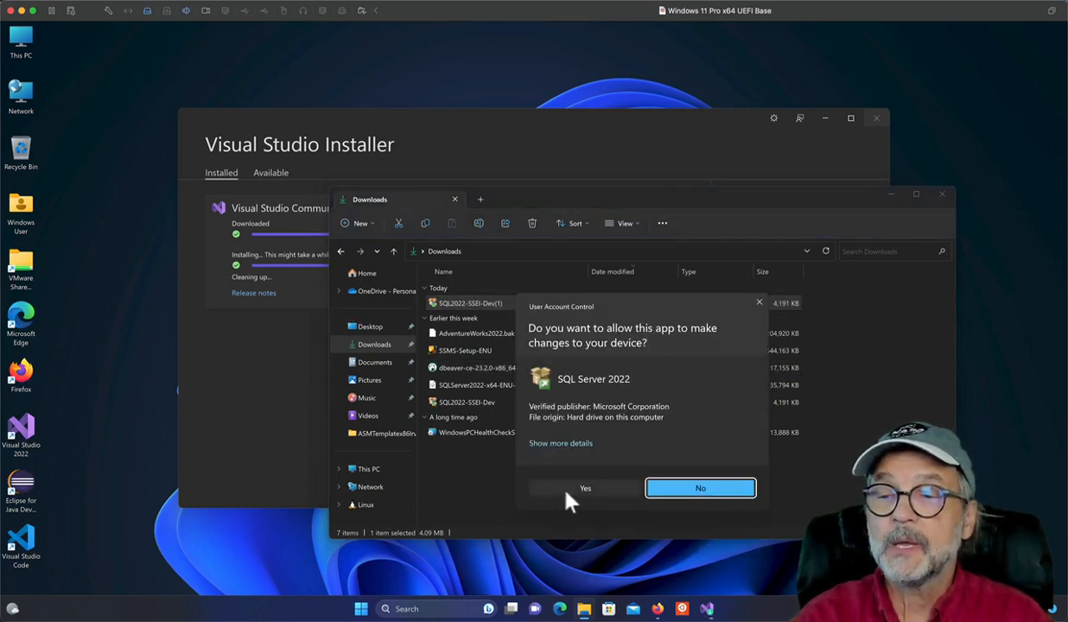
{"action": "left_click", "coordinate": [563, 496]}
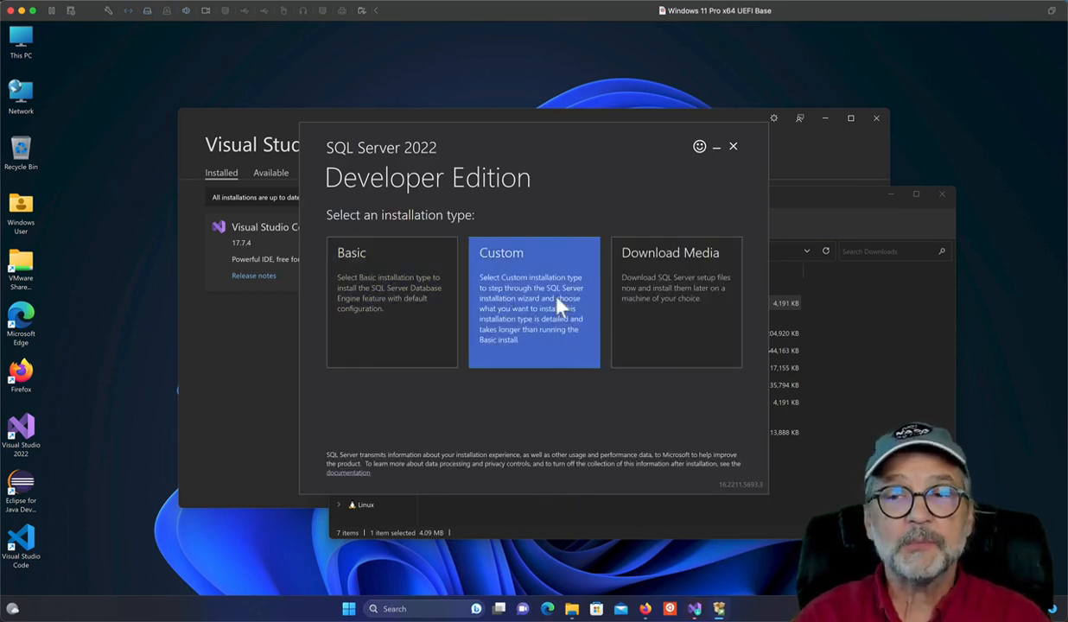
- Download the SQL Server media as an English ISO to the Downloads folder, and select SQLServer2022-x64-ENU-Dev in that folder
{"action": "left_click", "coordinate": [686, 304]}
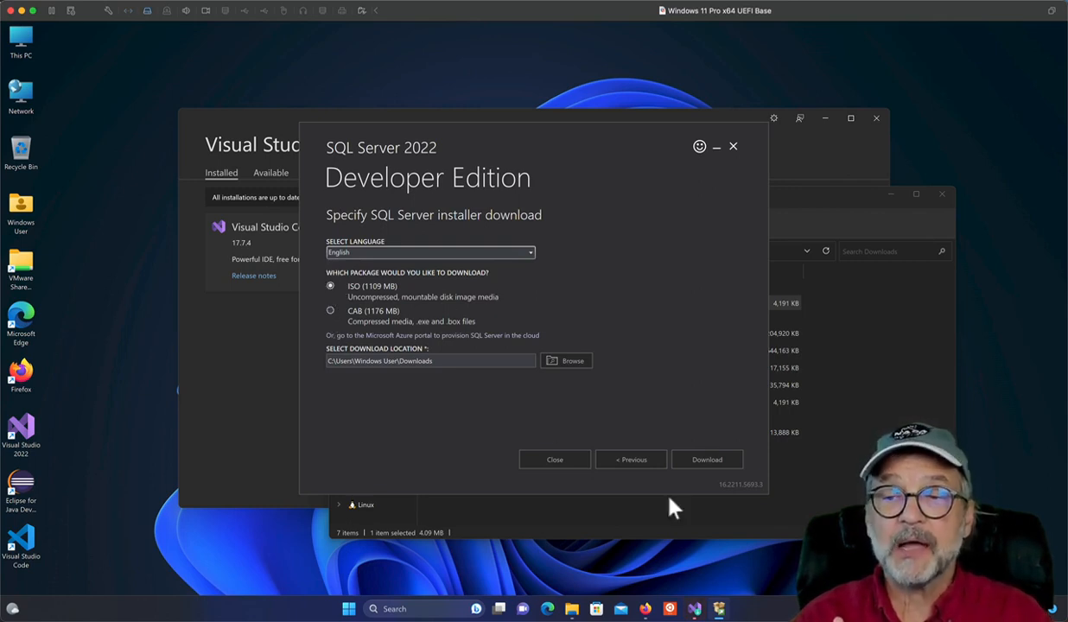
{"action": "left_click", "coordinate": [709, 459]}
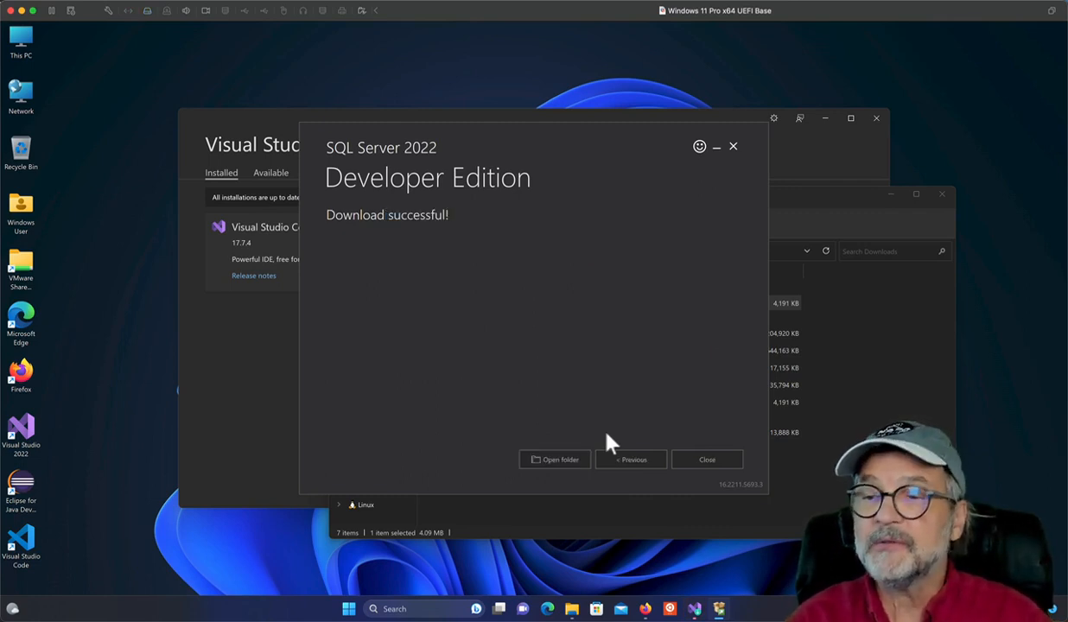
{"action": "left_click", "coordinate": [545, 461]}
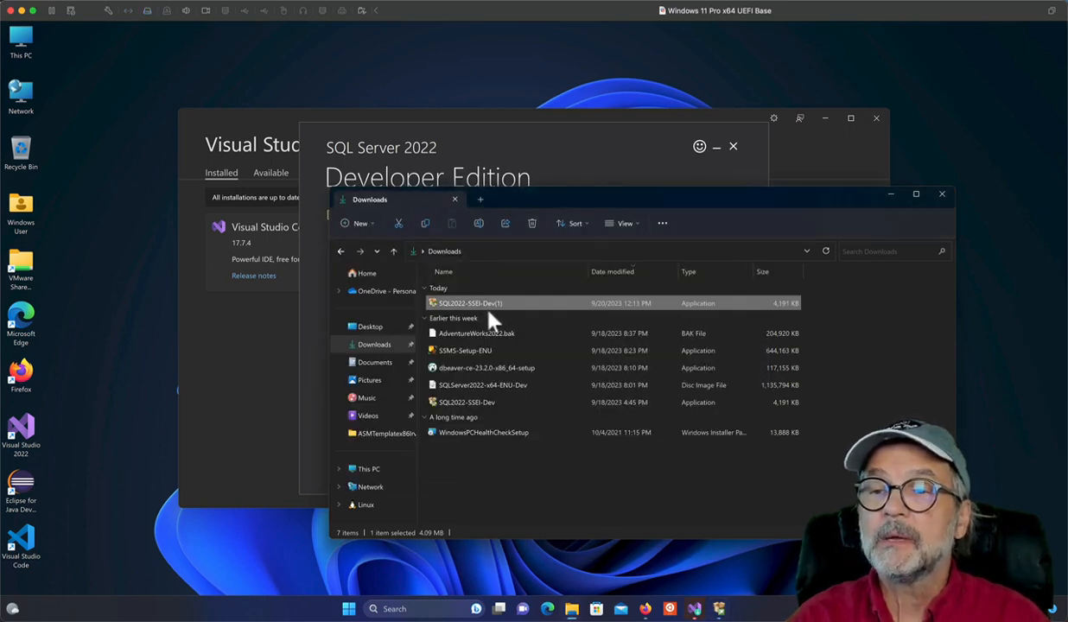
{"action": "left_click", "coordinate": [466, 387]}
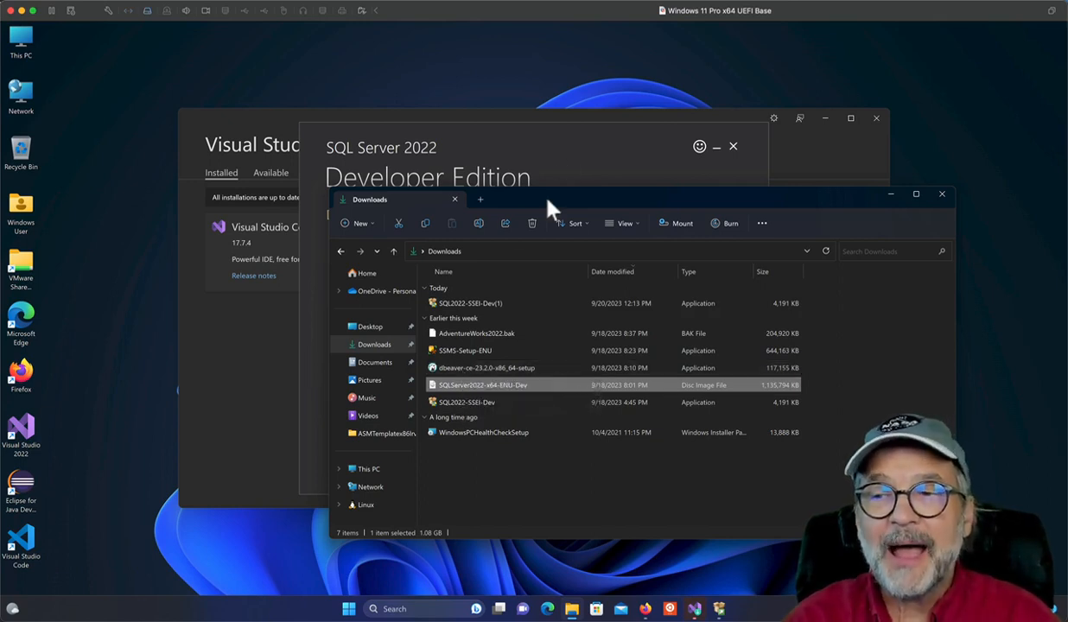
- Exit the SQL Server 2022 Developer Edition downloader and close the Visual Studio Installer window
{"action": "left_click_drag", "start_coordinate": [548, 201], "coordinate": [600, 232]}
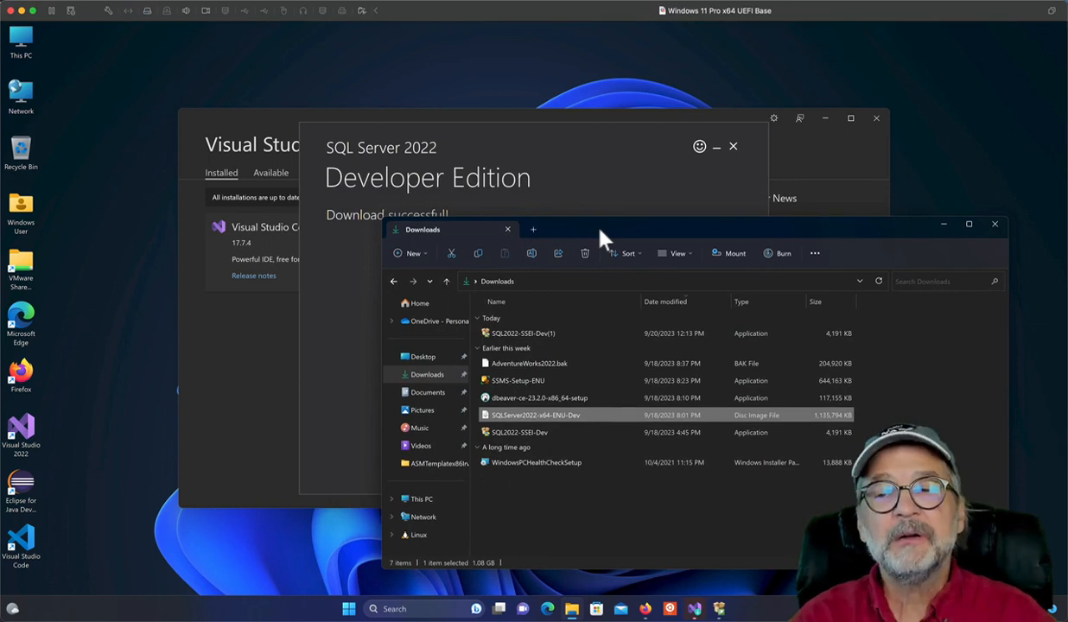
{"action": "left_click", "coordinate": [589, 179]}
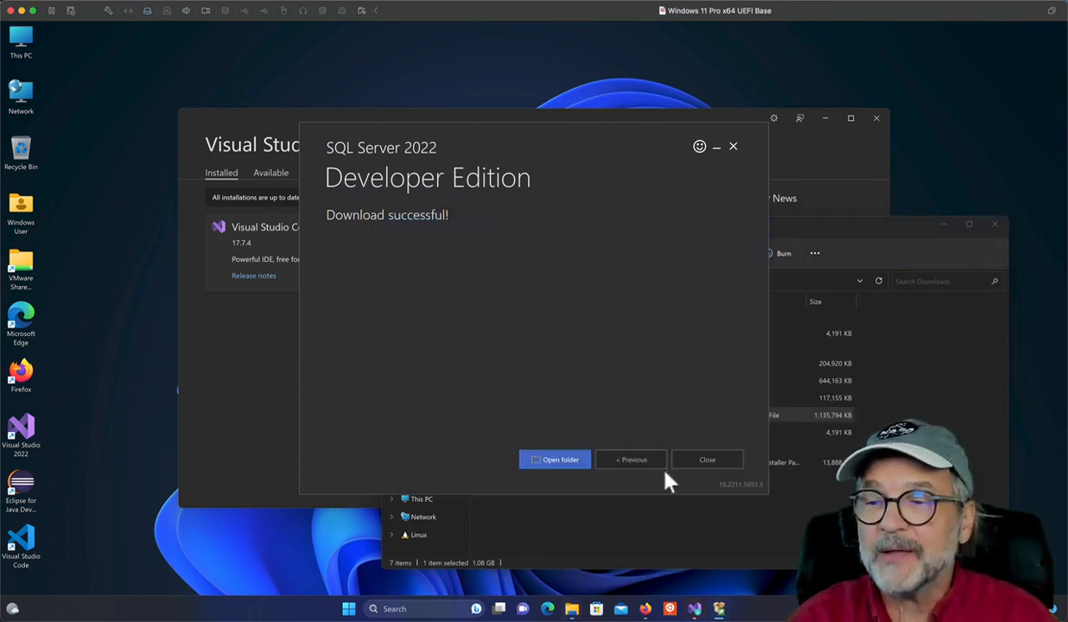
{"action": "left_click", "coordinate": [704, 461]}
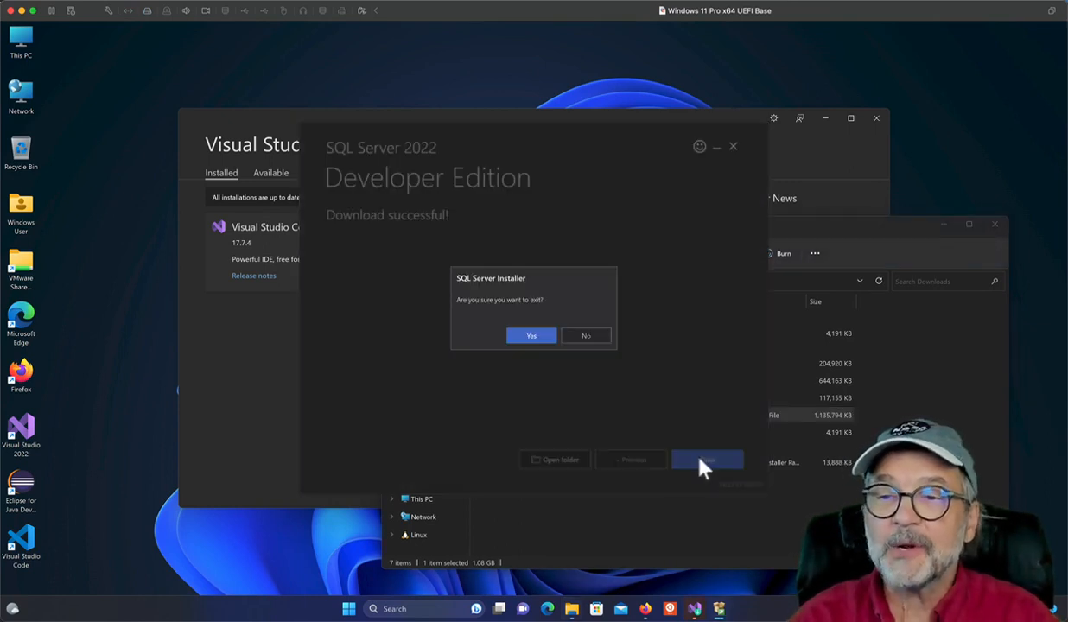
{"action": "left_click", "coordinate": [529, 336]}
{"action": "left_click", "coordinate": [257, 370]}
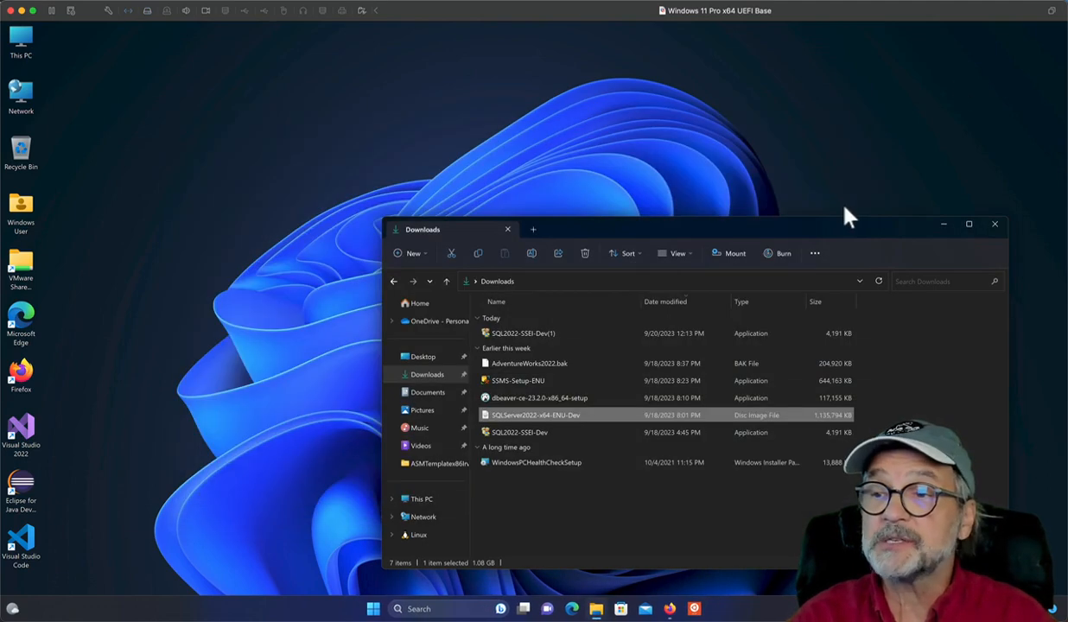
- Mount SQLServer2022-x64-ENU-Dev from the Downloads folder and run its setup, allowing it to make changes to the device
{"action": "left_click_drag", "start_coordinate": [848, 229], "coordinate": [849, 80]}
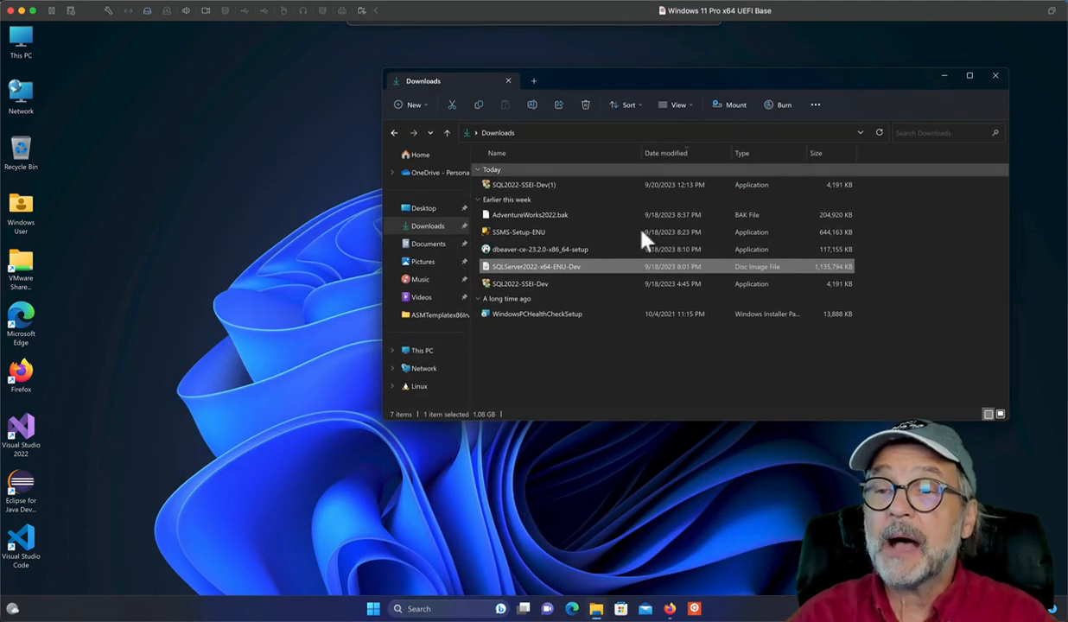
{"action": "double_click", "coordinate": [495, 266]}
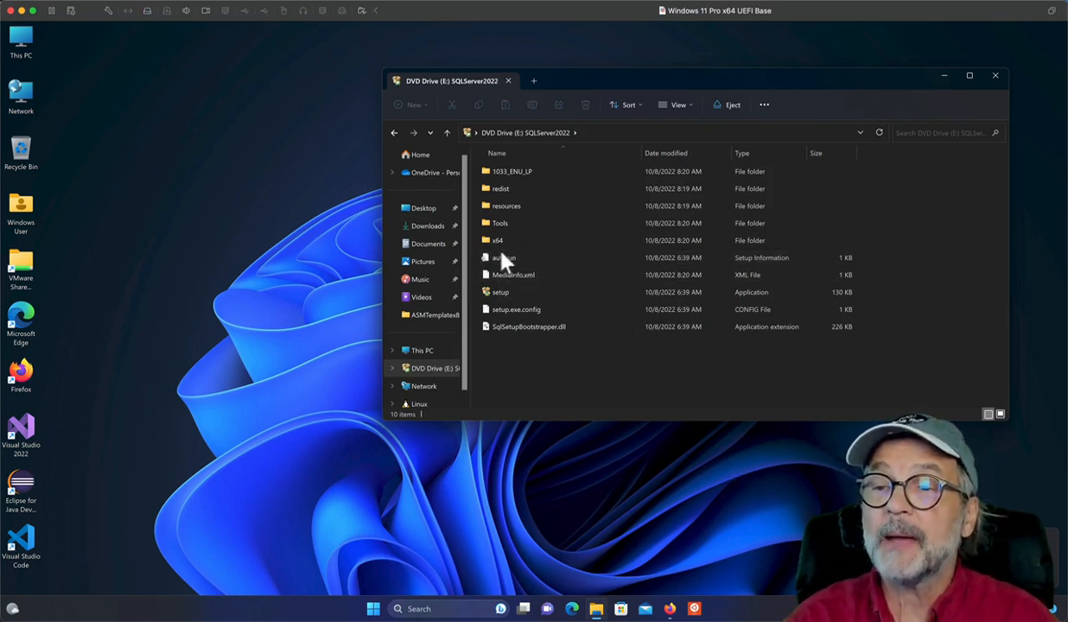
{"action": "double_click", "coordinate": [500, 293]}
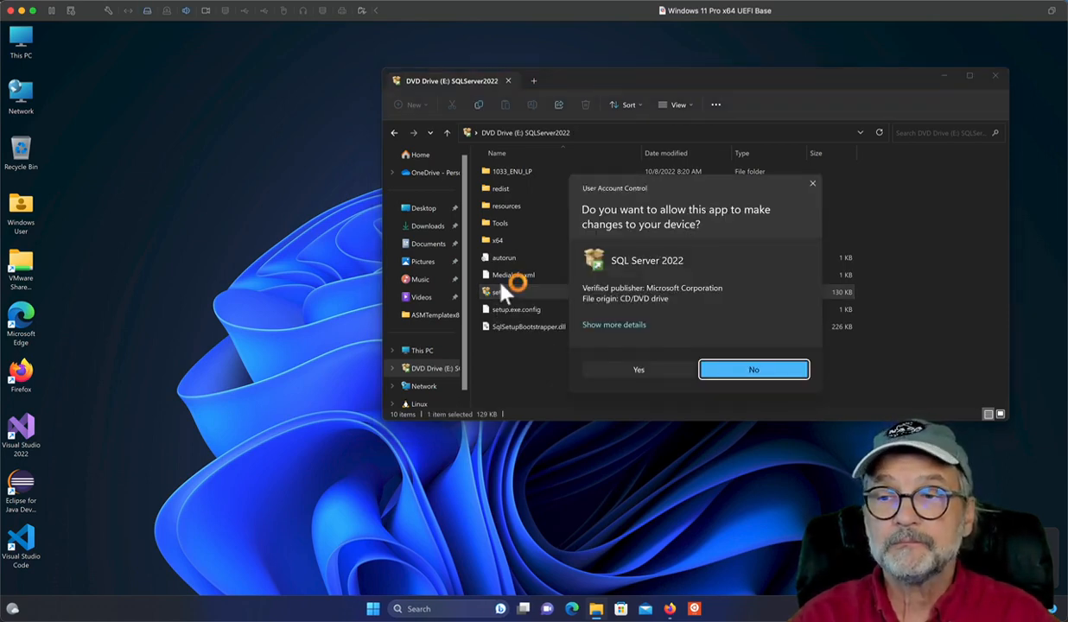
{"action": "left_click", "coordinate": [622, 375]}
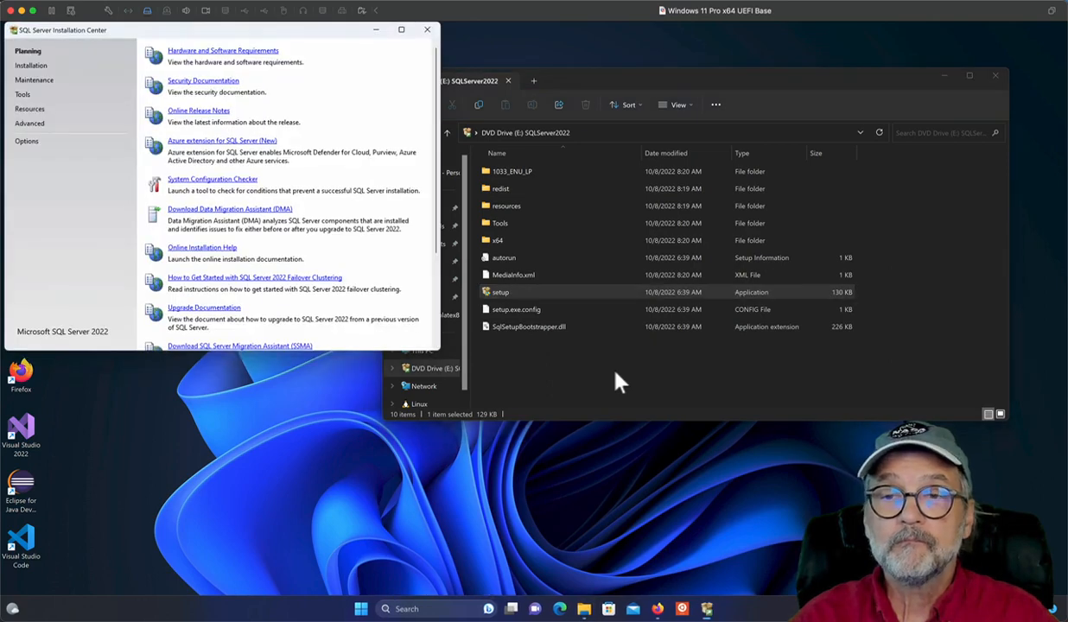
- Move the SQL Server Installation Center window toward the middle of the desktop and show its Installation options
{"action": "left_click_drag", "start_coordinate": [107, 35], "coordinate": [298, 141]}
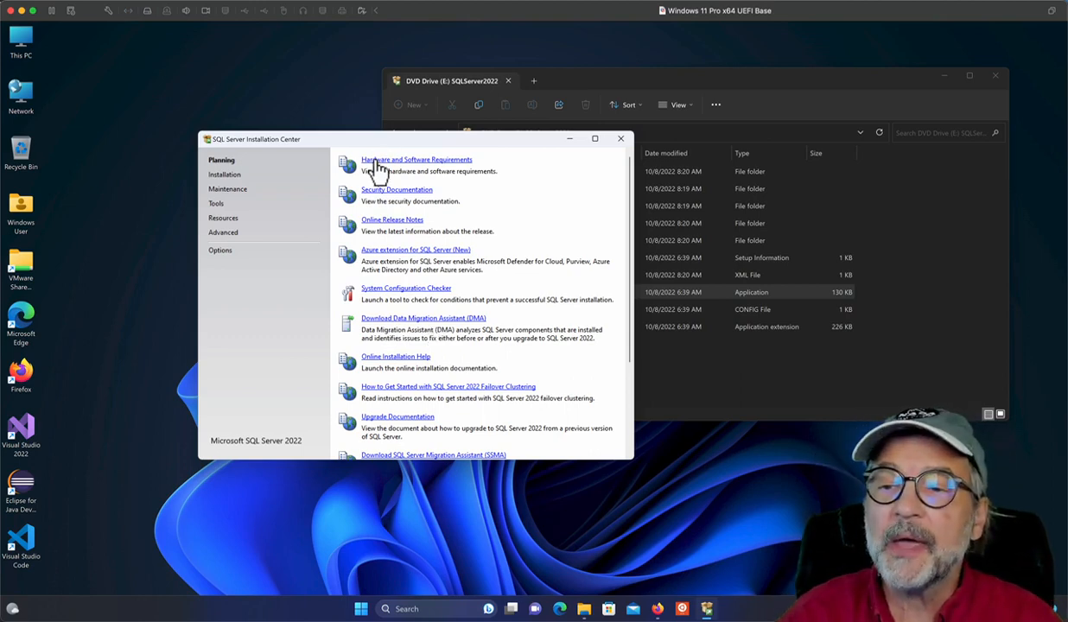
{"action": "left_click", "coordinate": [224, 177]}
{"action": "left_click", "coordinate": [218, 160]}
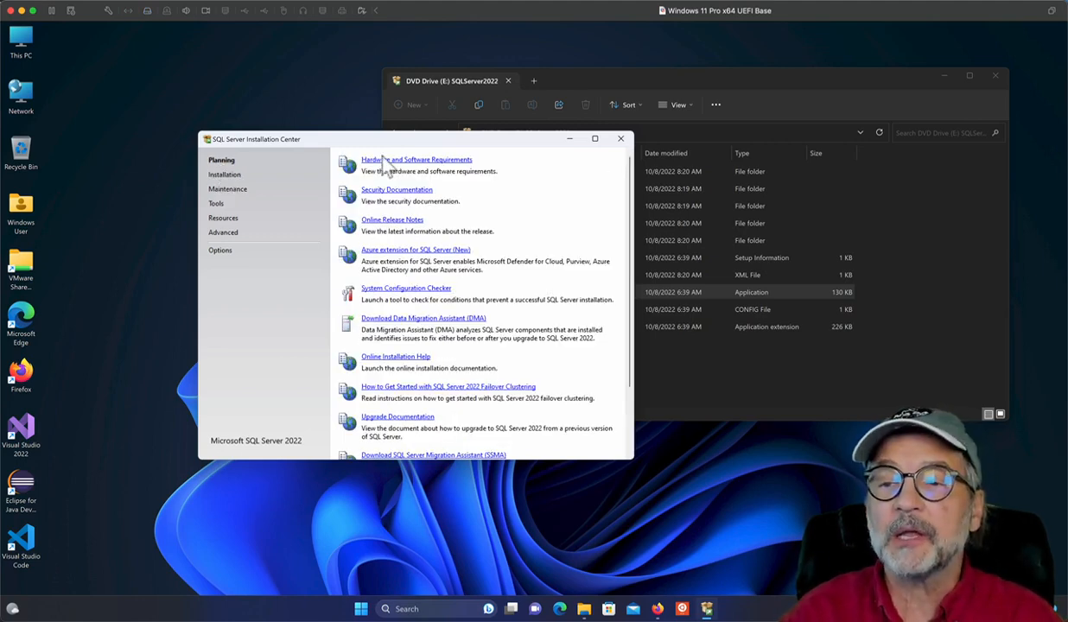
{"action": "left_click", "coordinate": [223, 176]}
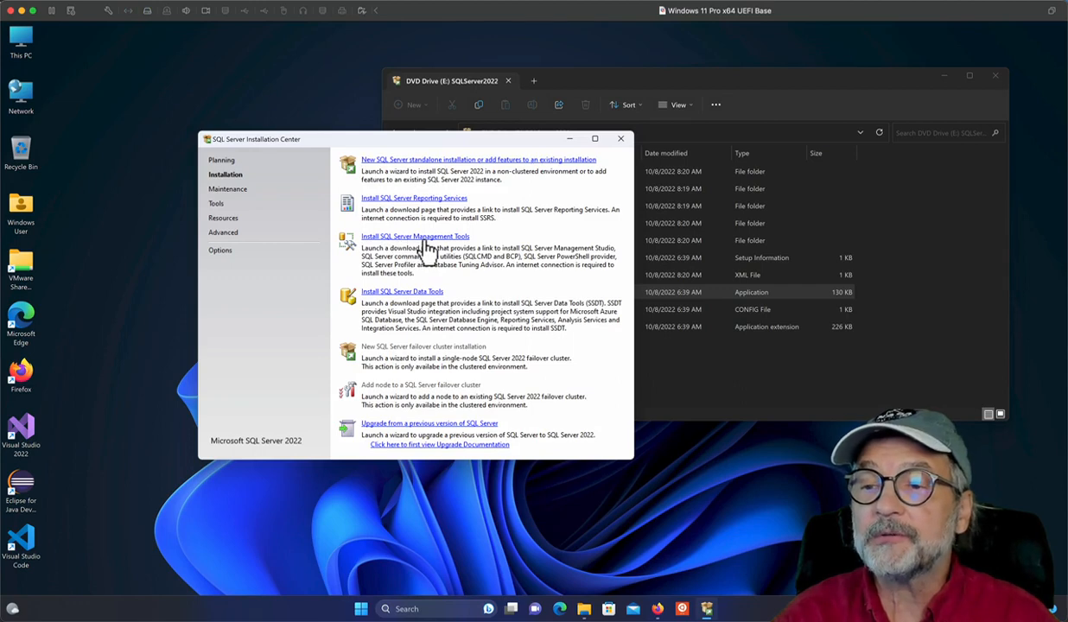
- Open the download page for SQL Server Management Tools, minimize Firefox, and try to dismiss the Microsoft account sign-in window
{"action": "left_click", "coordinate": [397, 242]}
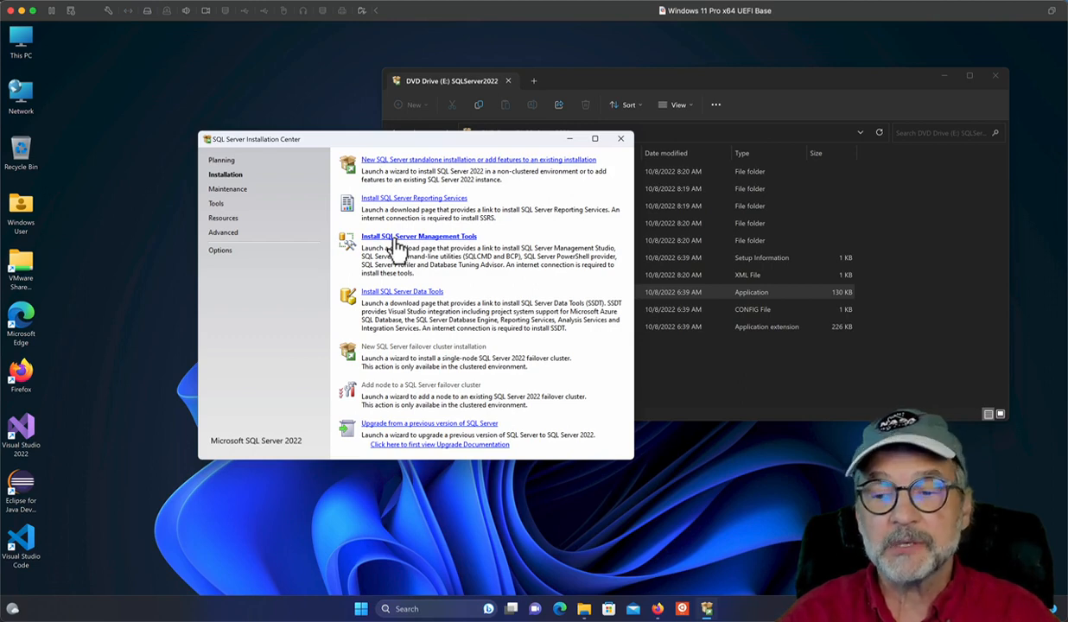
{"action": "left_click", "coordinate": [657, 609]}
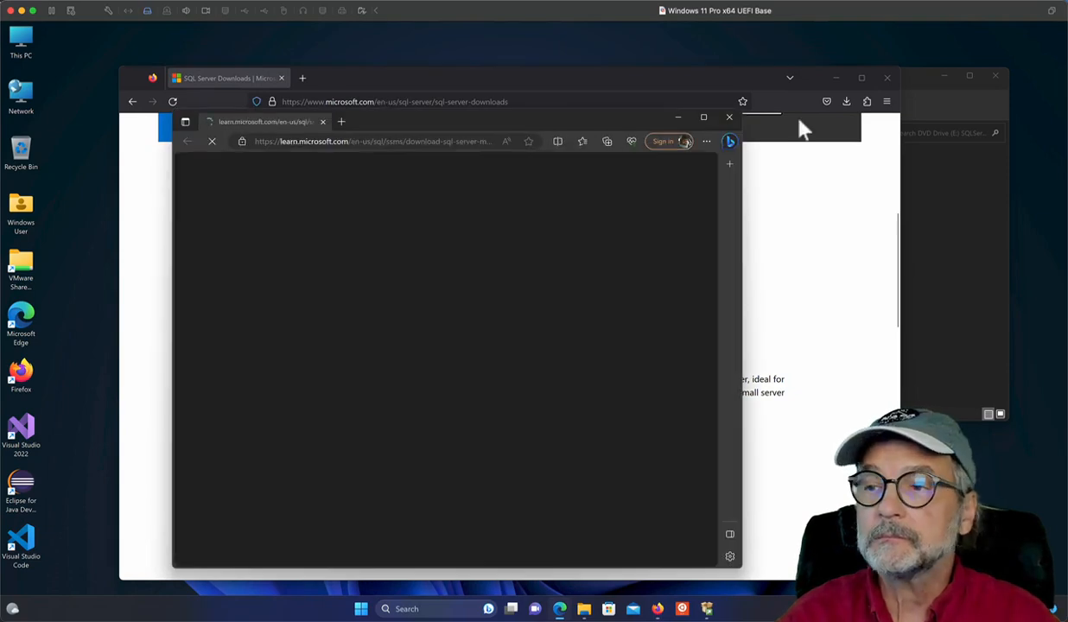
{"action": "left_click", "coordinate": [835, 76]}
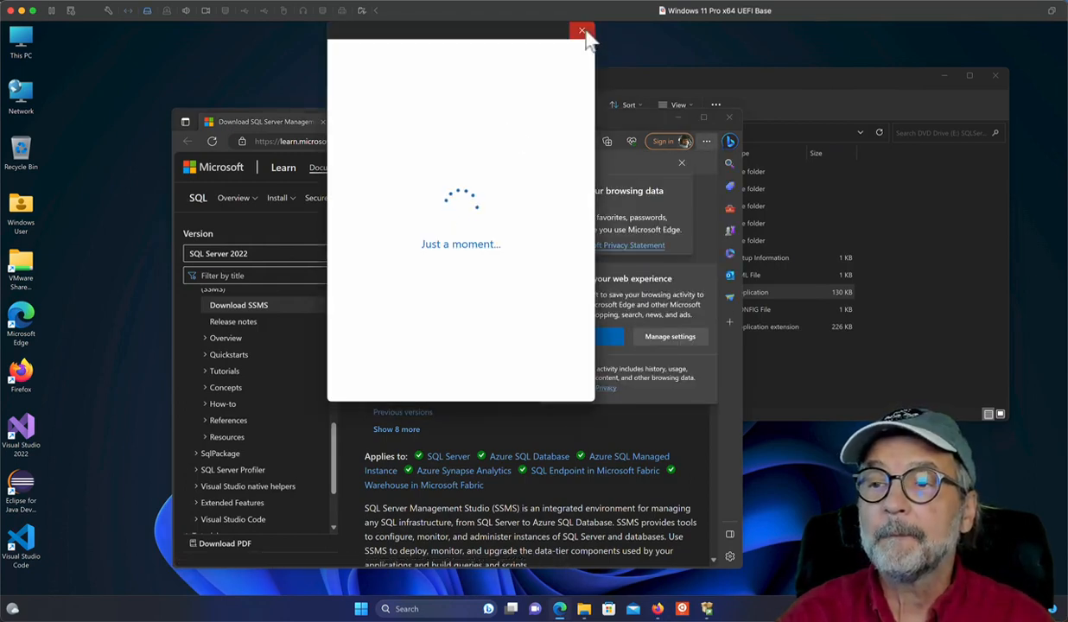
{"action": "left_click", "coordinate": [583, 33]}
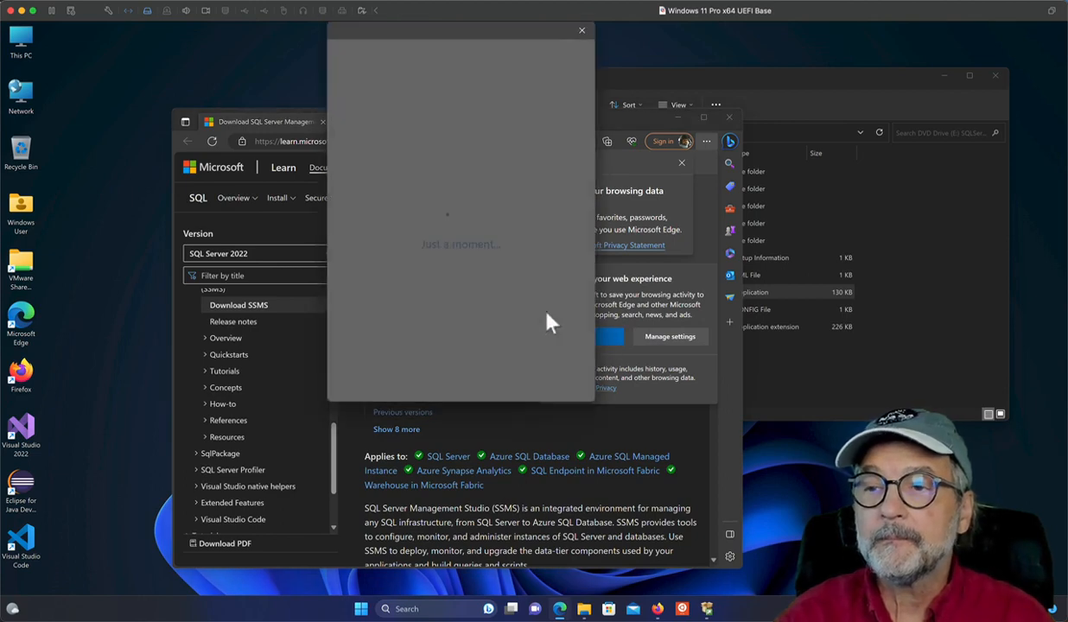
{"action": "left_click", "coordinate": [580, 32]}
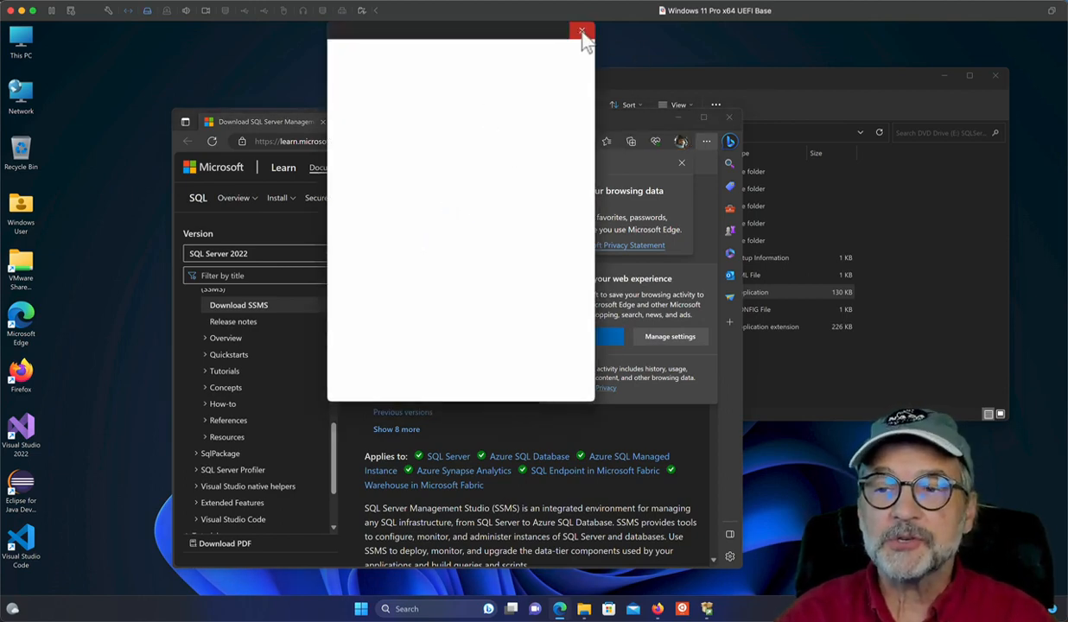
{"action": "left_click", "coordinate": [582, 32]}
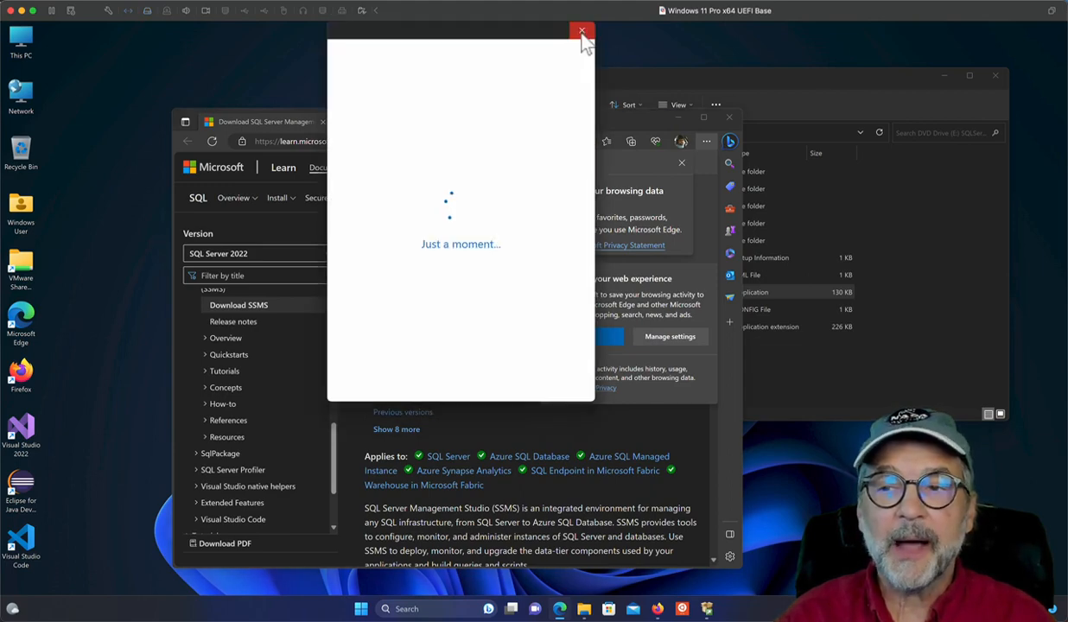
{"action": "left_click", "coordinate": [582, 32]}
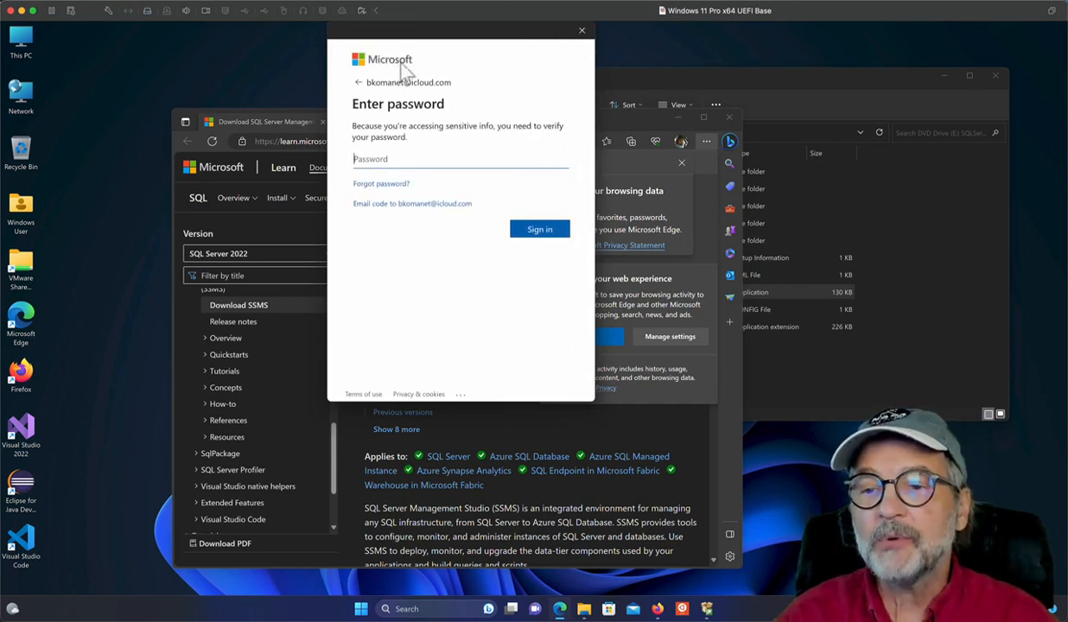
- Use Task Manager to end the Microsoft Edge and Microsoft account tasks, and close it
{"action": "left_click", "coordinate": [117, 10]}
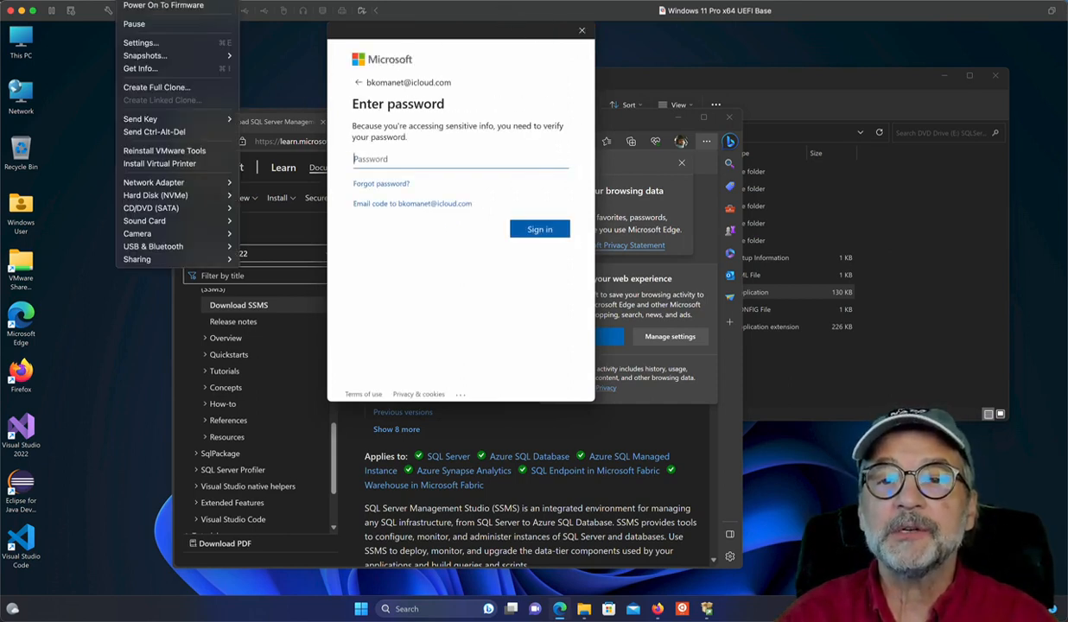
{"action": "left_click", "coordinate": [160, 132]}
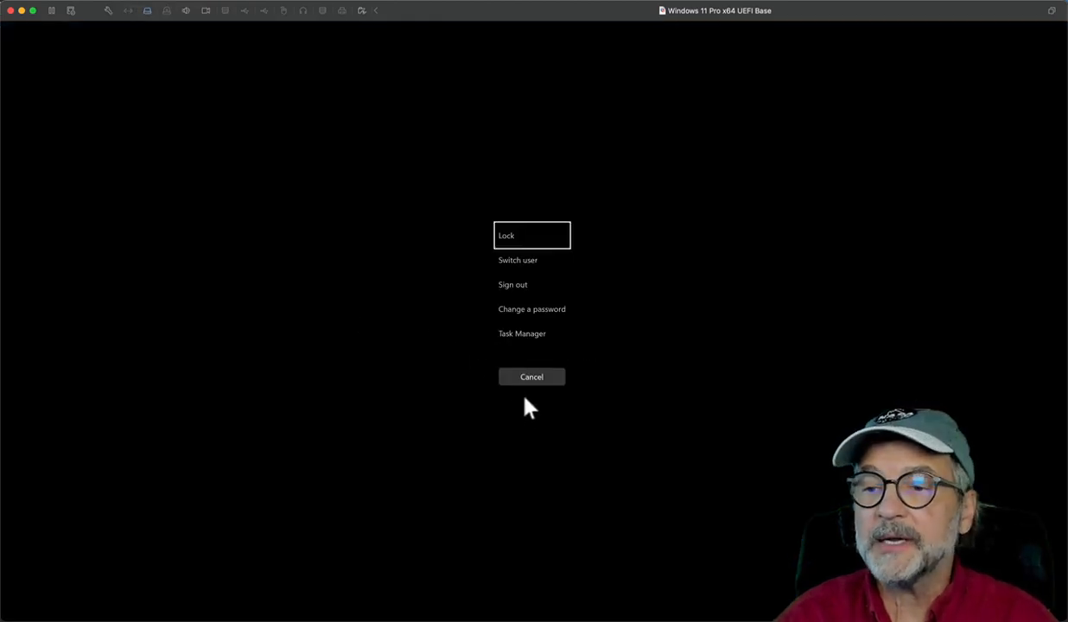
{"action": "left_click", "coordinate": [511, 334]}
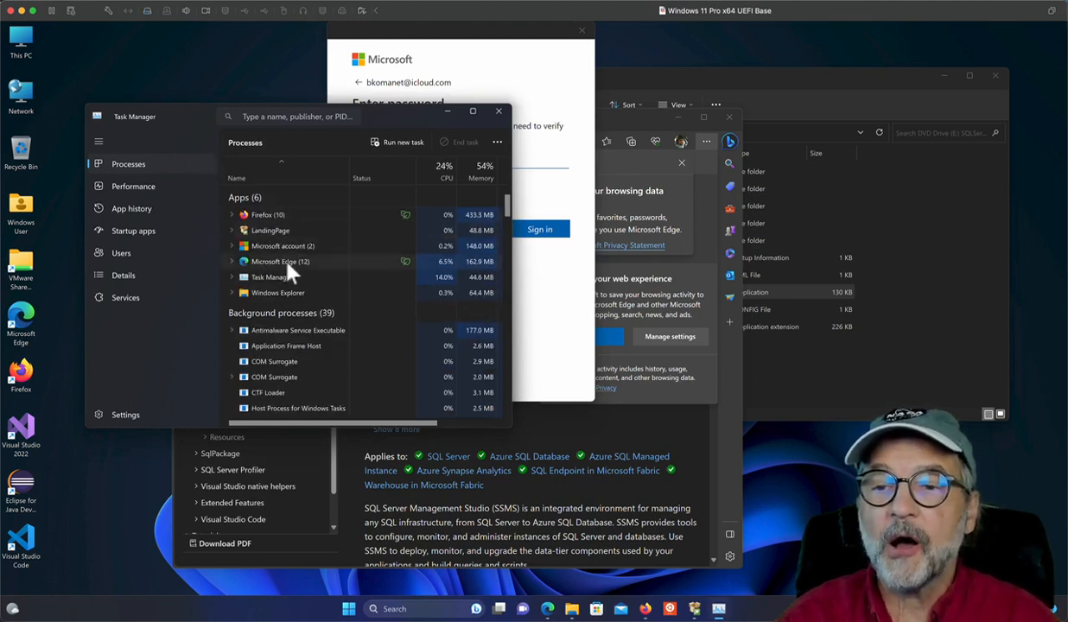
{"action": "left_click", "coordinate": [288, 265]}
{"action": "right_click", "coordinate": [288, 268]}
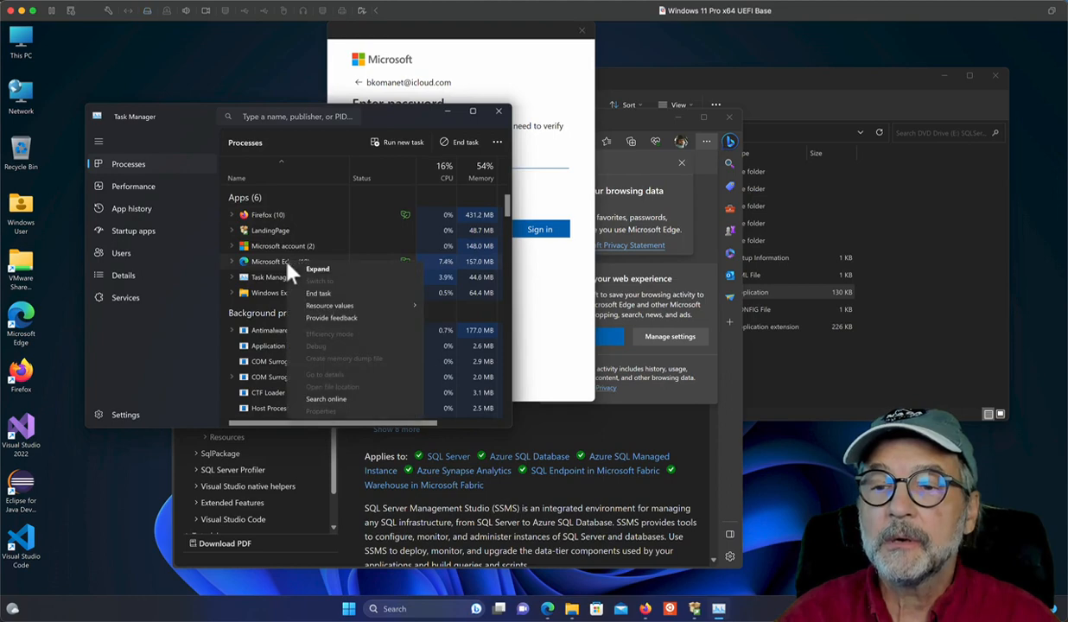
{"action": "left_click", "coordinate": [310, 294]}
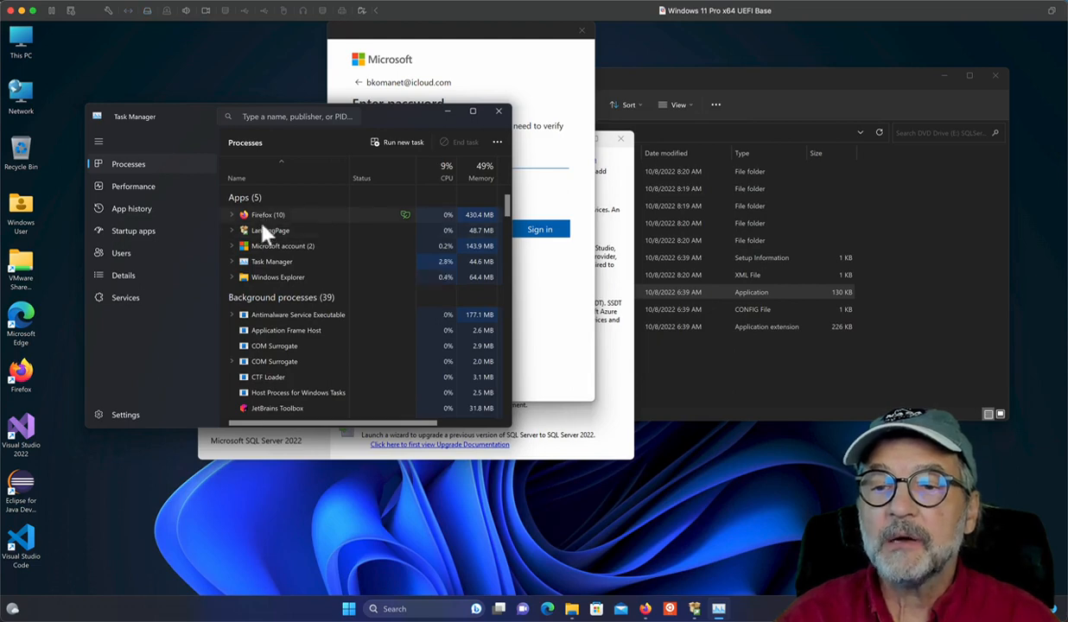
{"action": "right_click", "coordinate": [268, 250]}
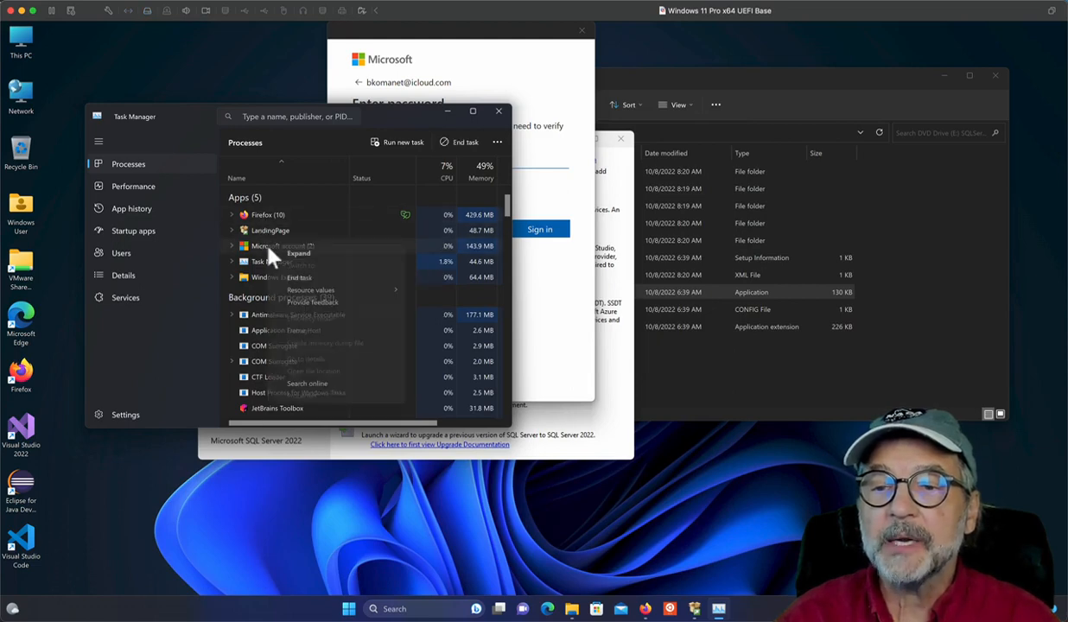
{"action": "left_click", "coordinate": [296, 278]}
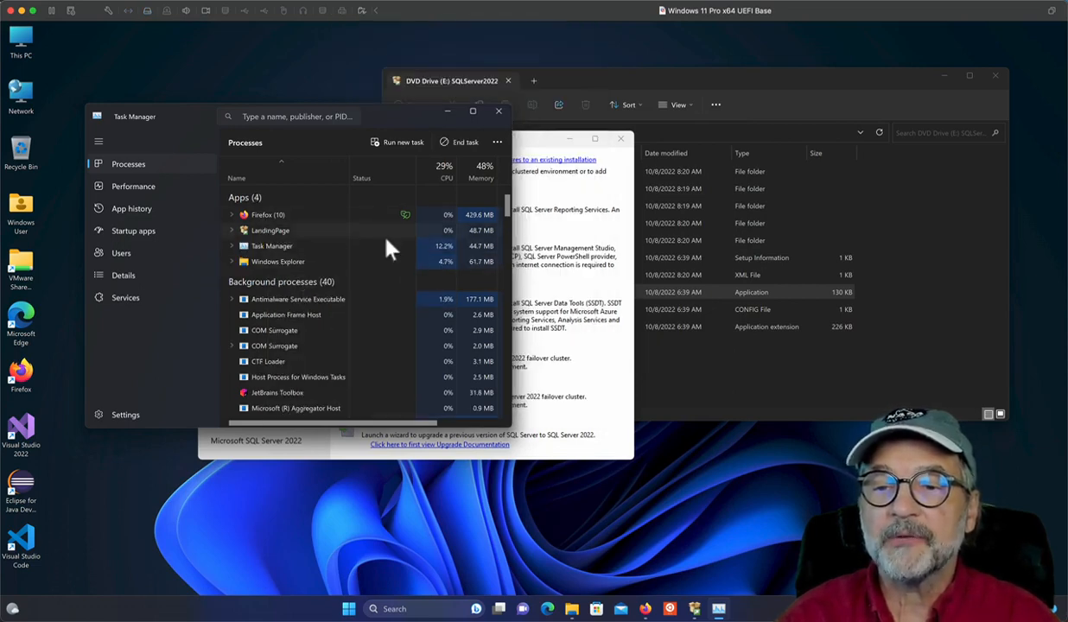
{"action": "left_click", "coordinate": [499, 111]}
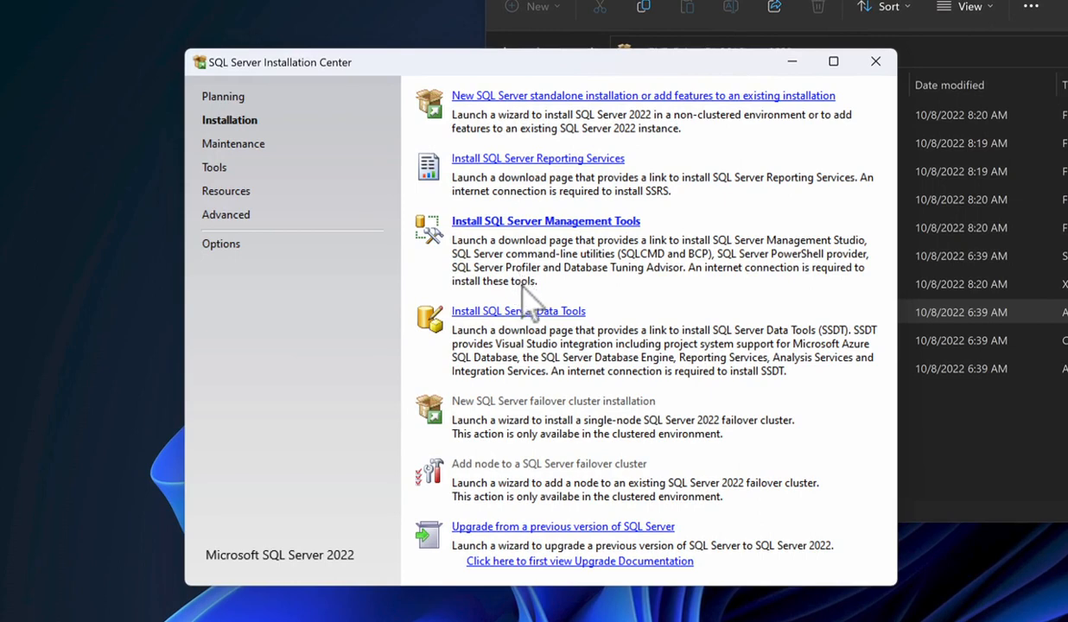
- Start a new SQL Server standalone installation and proceed with the free Developer edition
{"action": "left_click", "coordinate": [470, 97]}
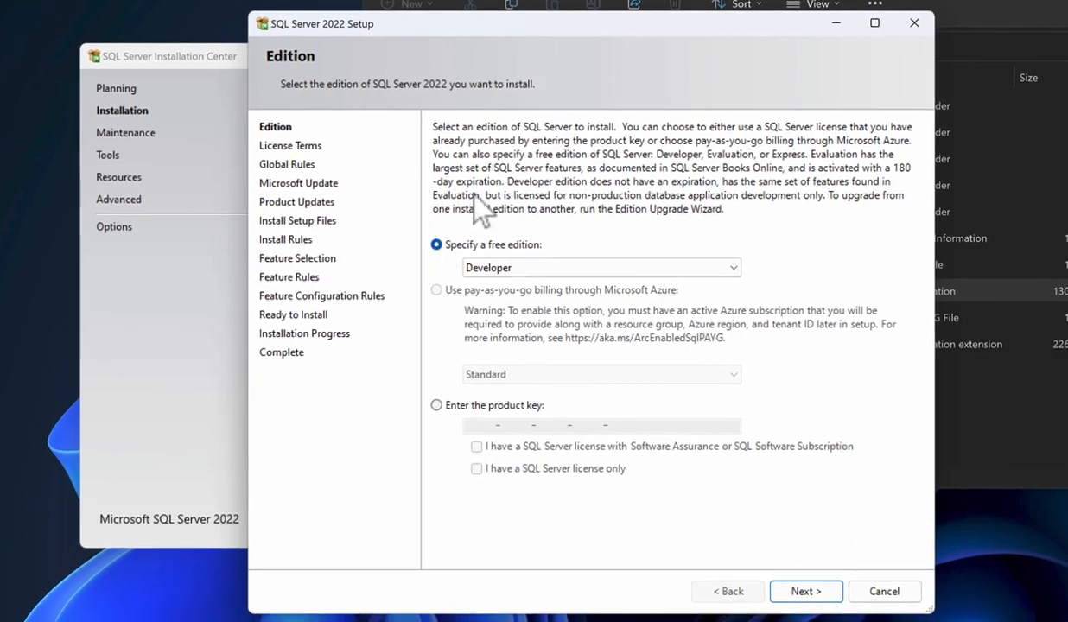
{"action": "left_click", "coordinate": [467, 265]}
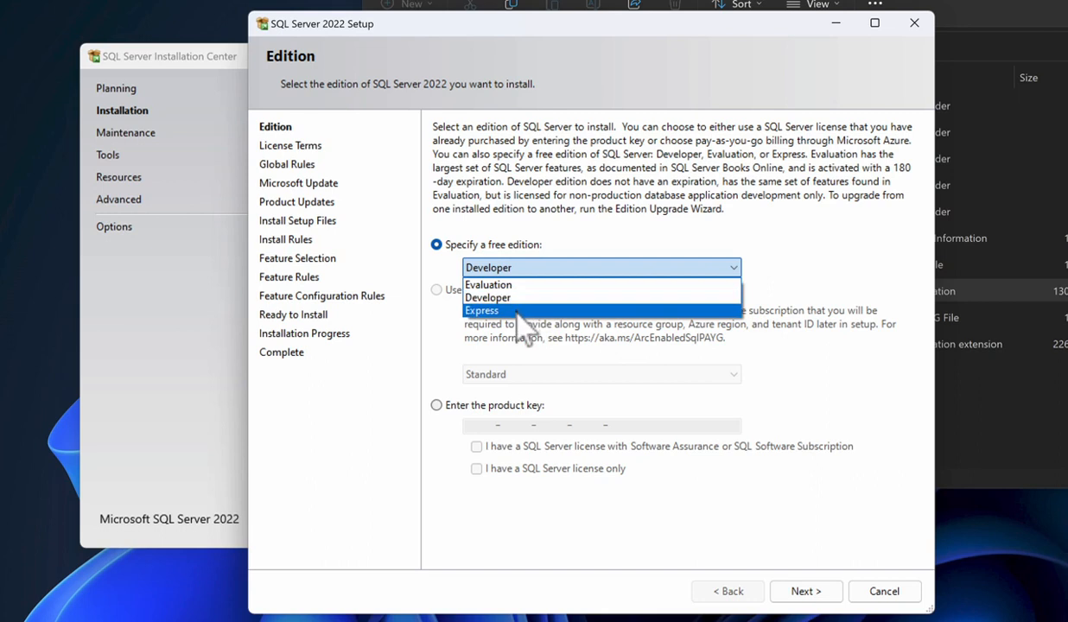
{"action": "left_click", "coordinate": [493, 245]}
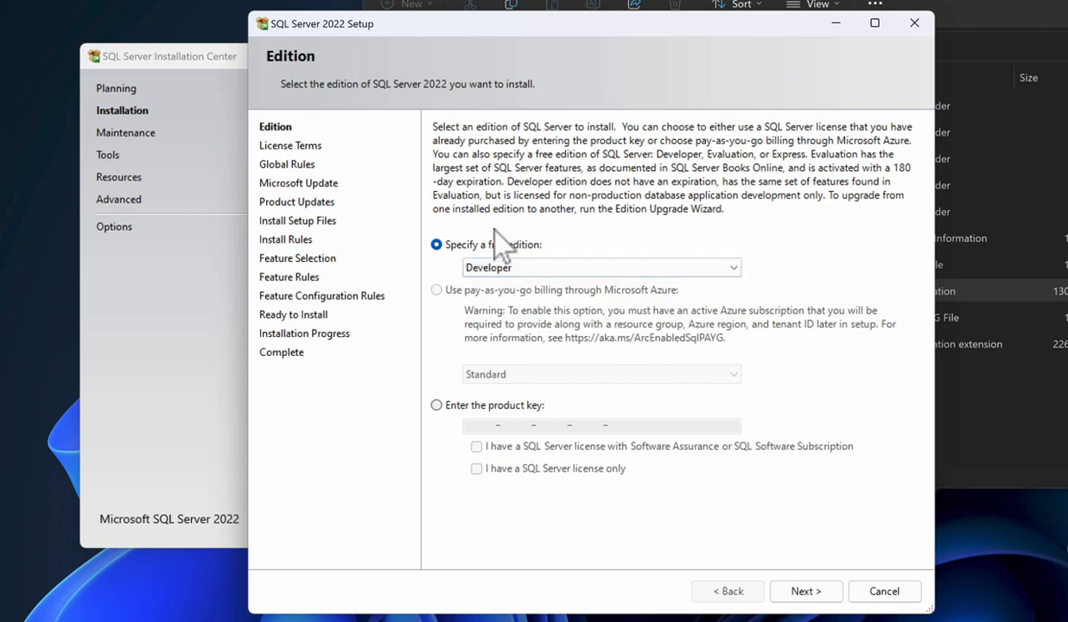
{"action": "left_click", "coordinate": [804, 591]}
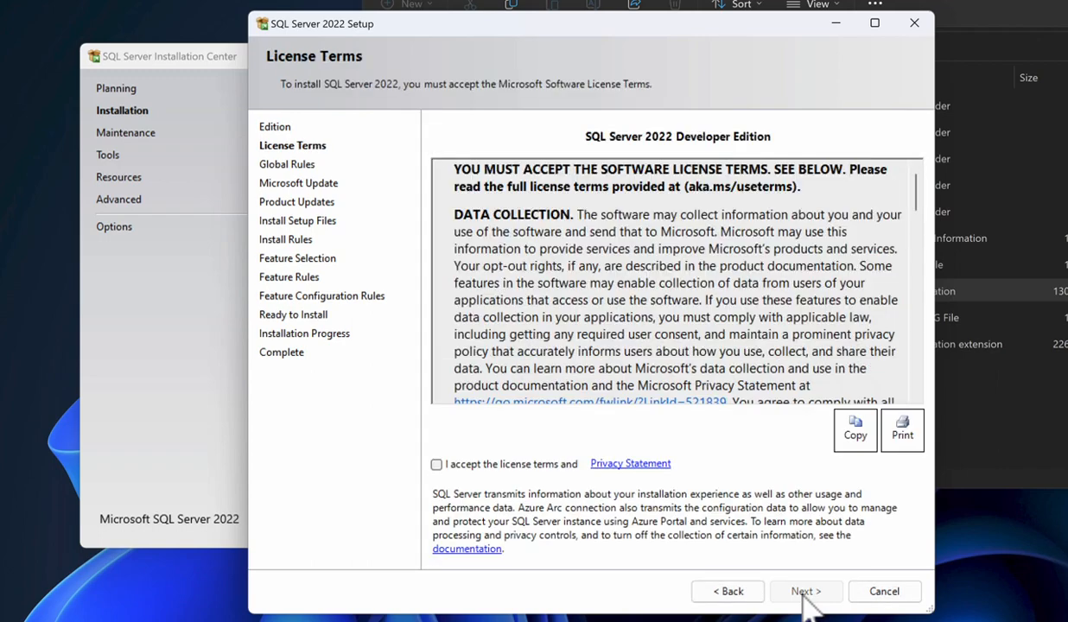
- Accept the license terms and enable the use of Microsoft Update to check for updates
{"action": "left_click", "coordinate": [436, 464]}
{"action": "left_click", "coordinate": [805, 593]}
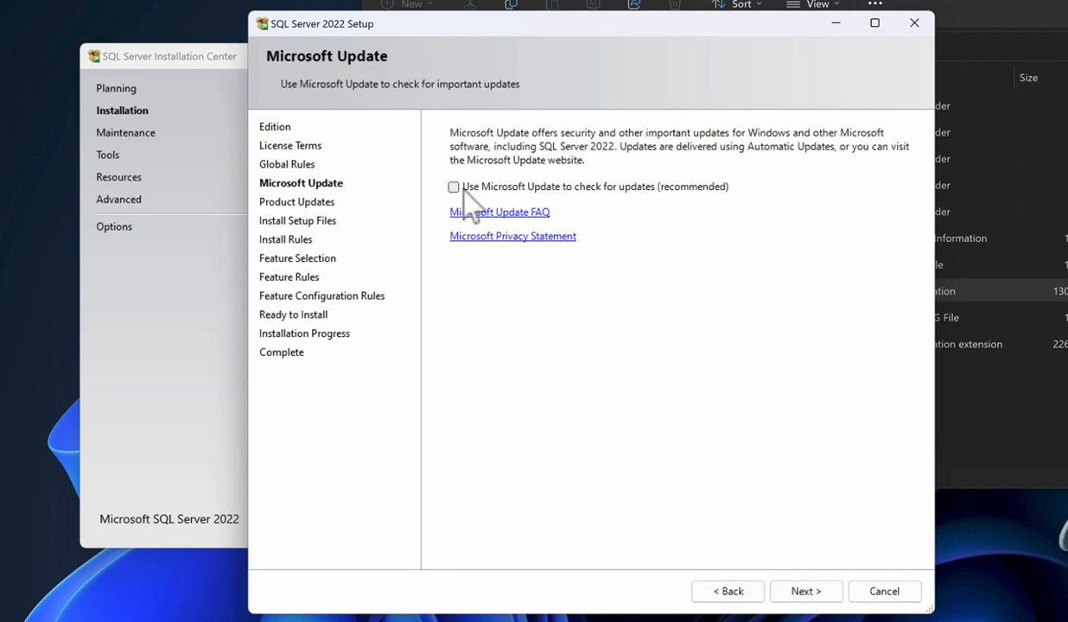
{"action": "left_click", "coordinate": [454, 188]}
{"action": "left_click", "coordinate": [809, 595]}
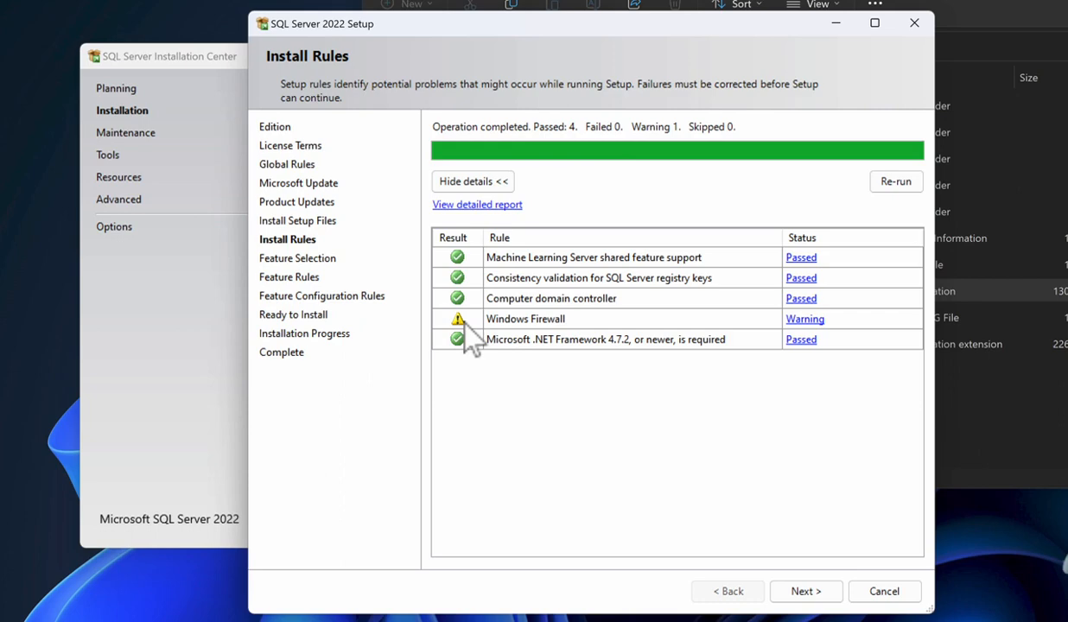
- Continue past the install rules and select all Developer features, keeping the default installation directories
{"action": "left_click", "coordinate": [820, 591]}
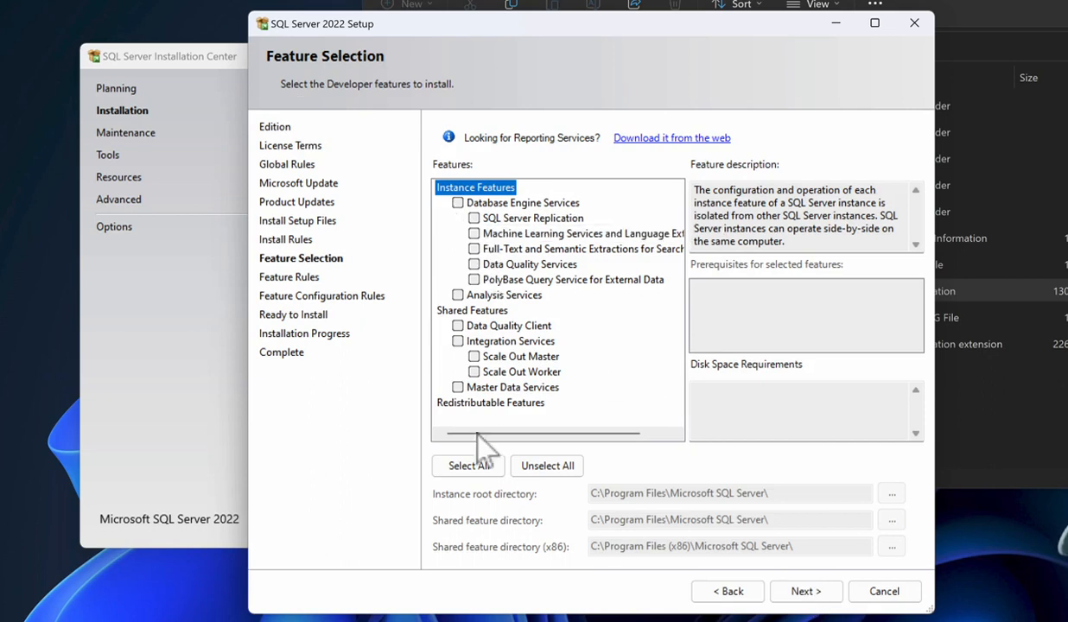
{"action": "left_click", "coordinate": [469, 465]}
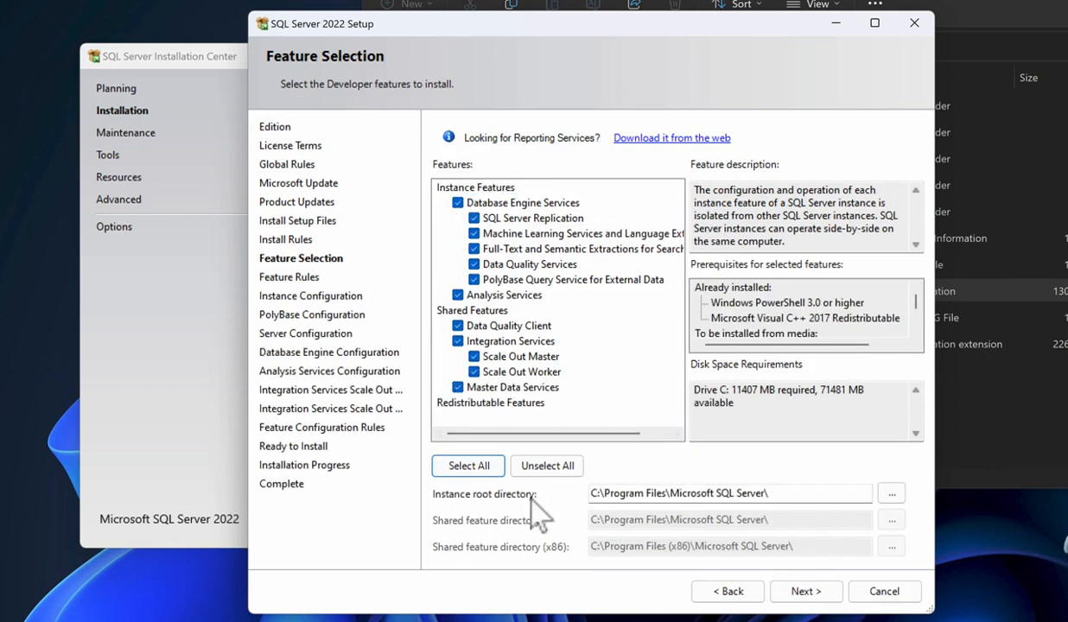
{"action": "left_click", "coordinate": [797, 595]}
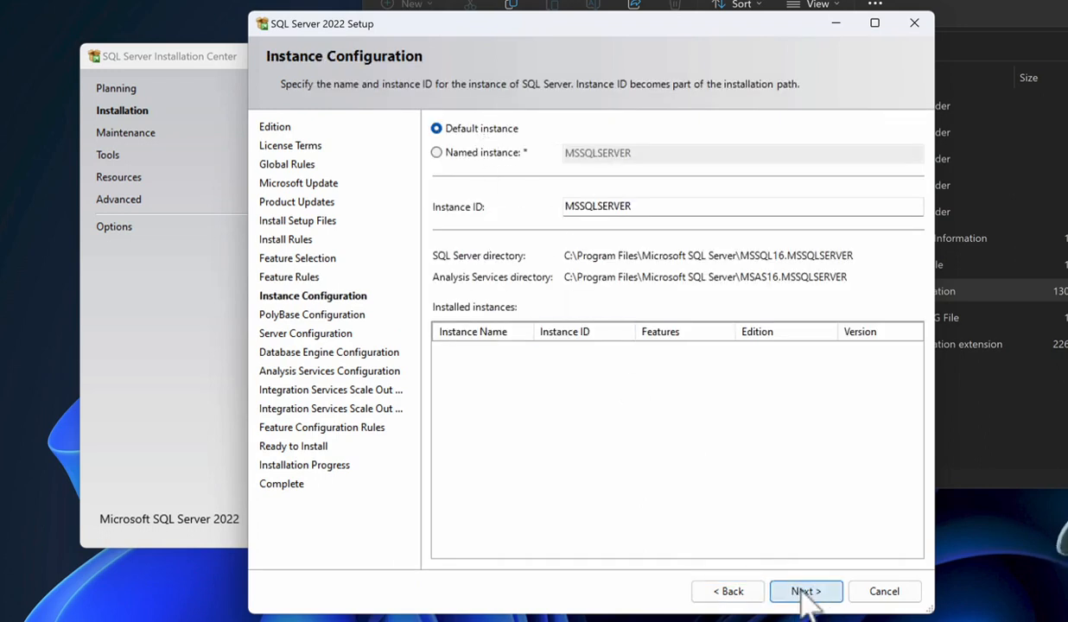
{"action": "left_click", "coordinate": [803, 590]}
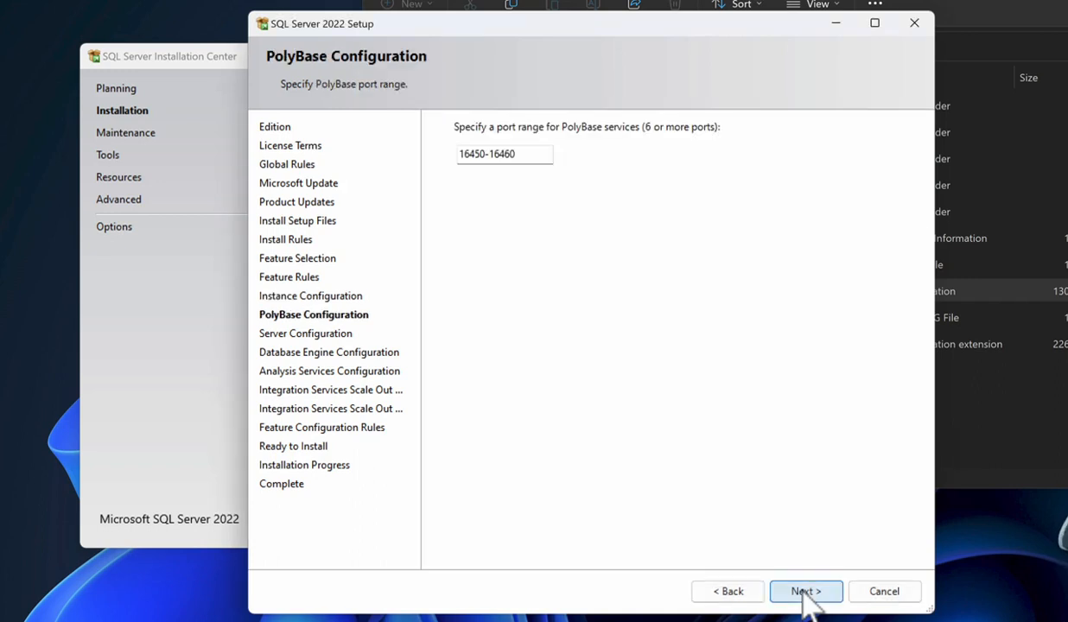
{"action": "left_click_drag", "start_coordinate": [524, 153], "coordinate": [444, 152]}
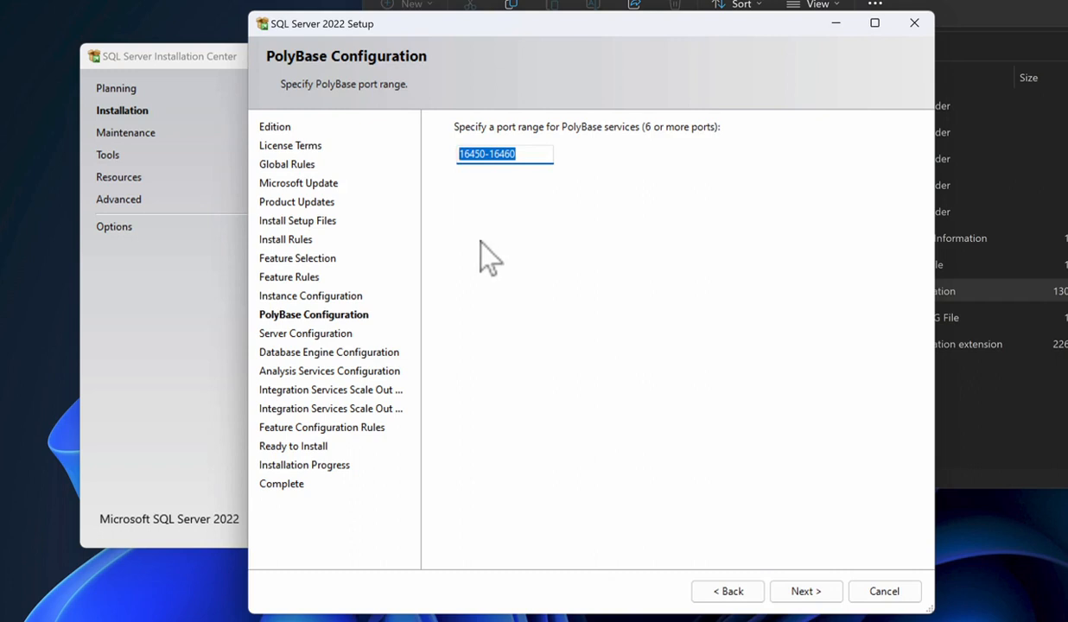
{"action": "left_click", "coordinate": [809, 591]}
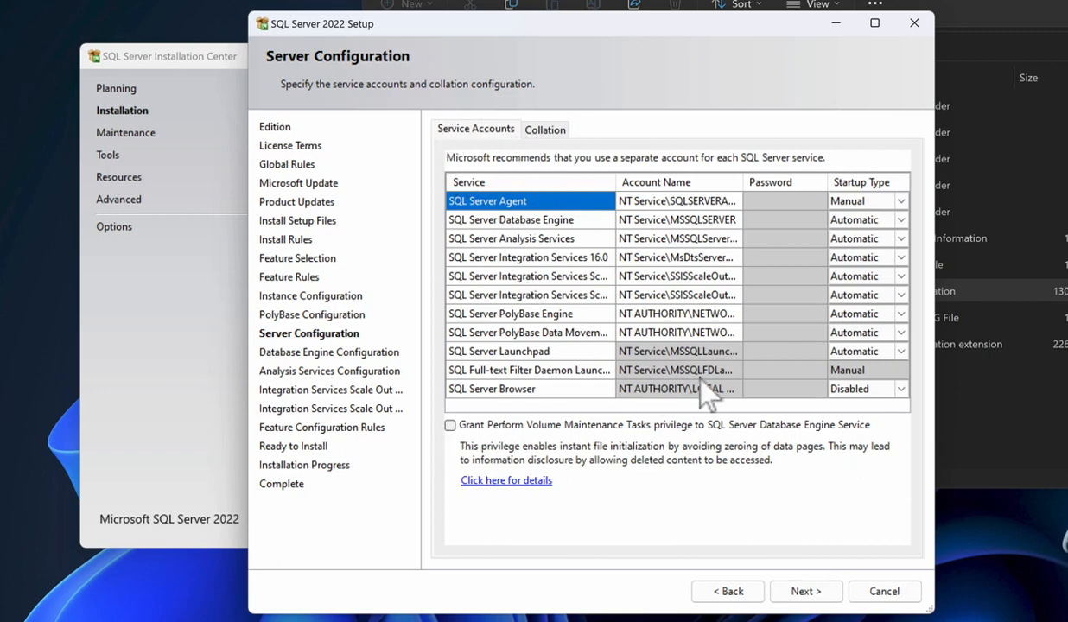
- Set the startup type of SQL Server Agent and SQL Server Browser to Automatic and continue to the Database Engine configuration
{"action": "left_click", "coordinate": [902, 204]}
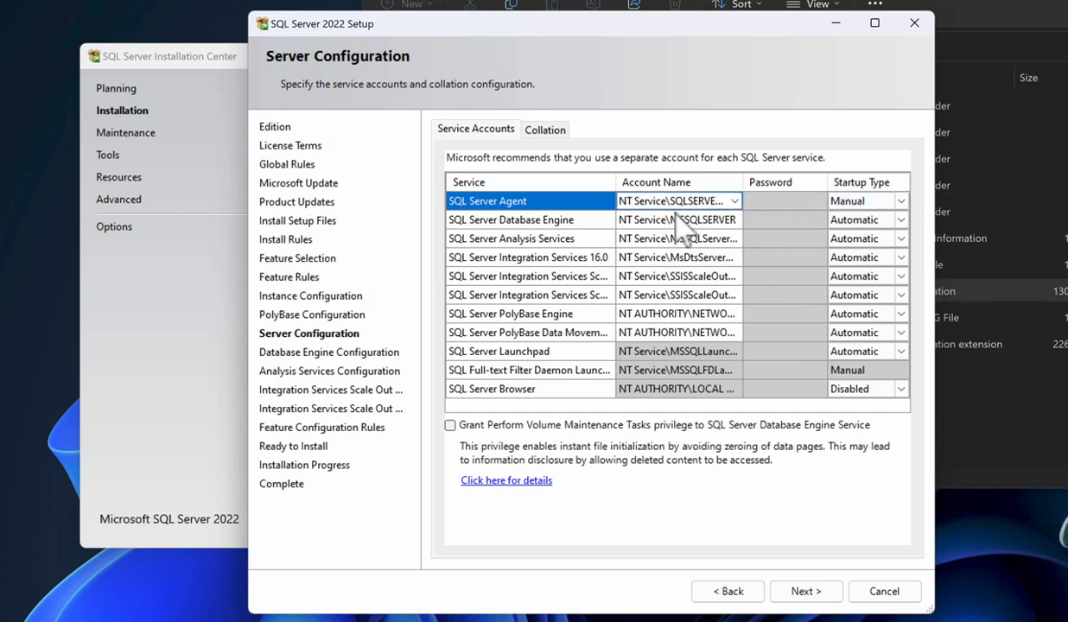
{"action": "left_click", "coordinate": [903, 207]}
{"action": "left_click", "coordinate": [869, 220]}
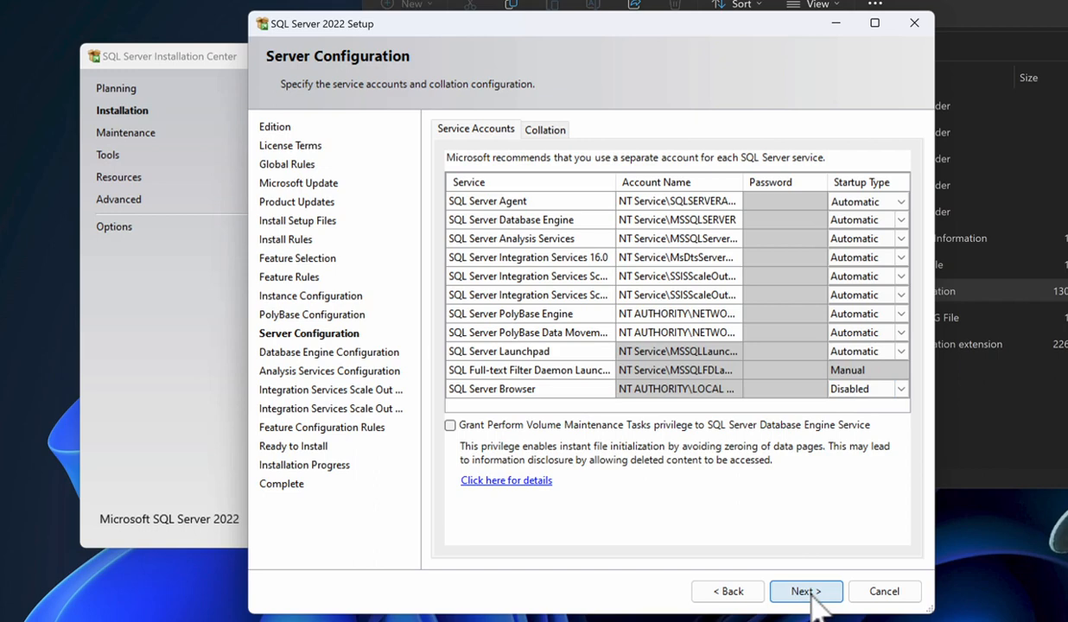
{"action": "left_click", "coordinate": [898, 390]}
{"action": "left_click", "coordinate": [898, 390]}
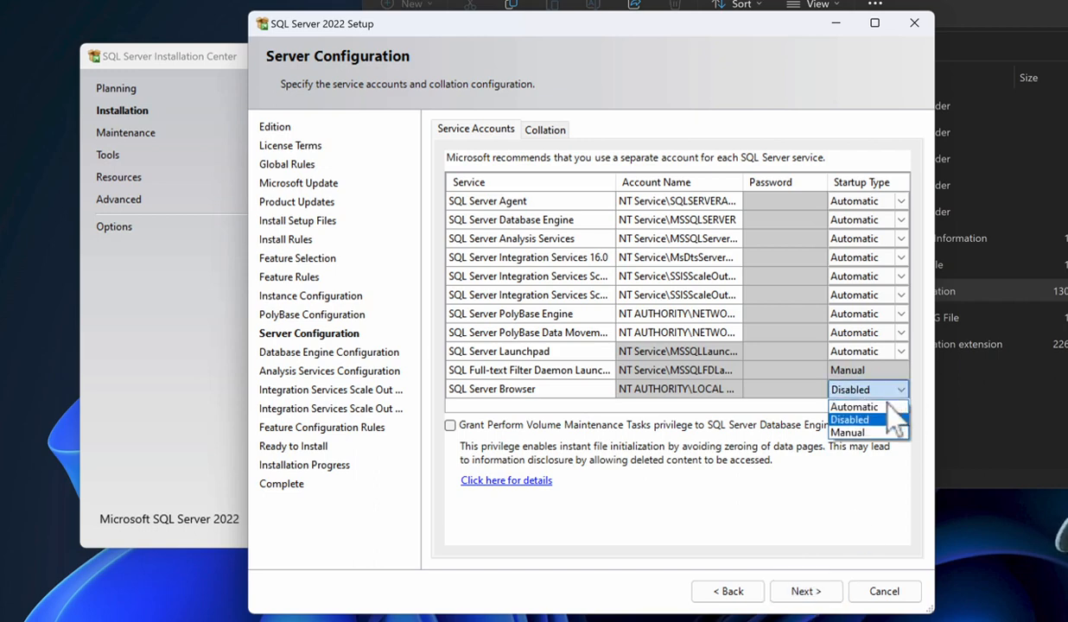
{"action": "left_click", "coordinate": [890, 406]}
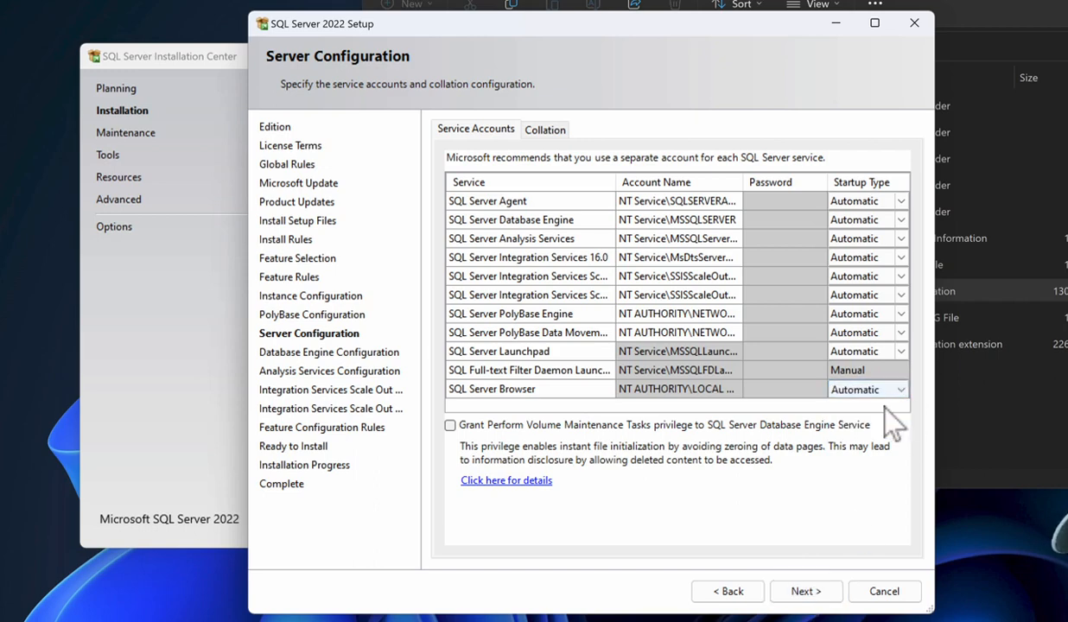
{"action": "left_click", "coordinate": [810, 592]}
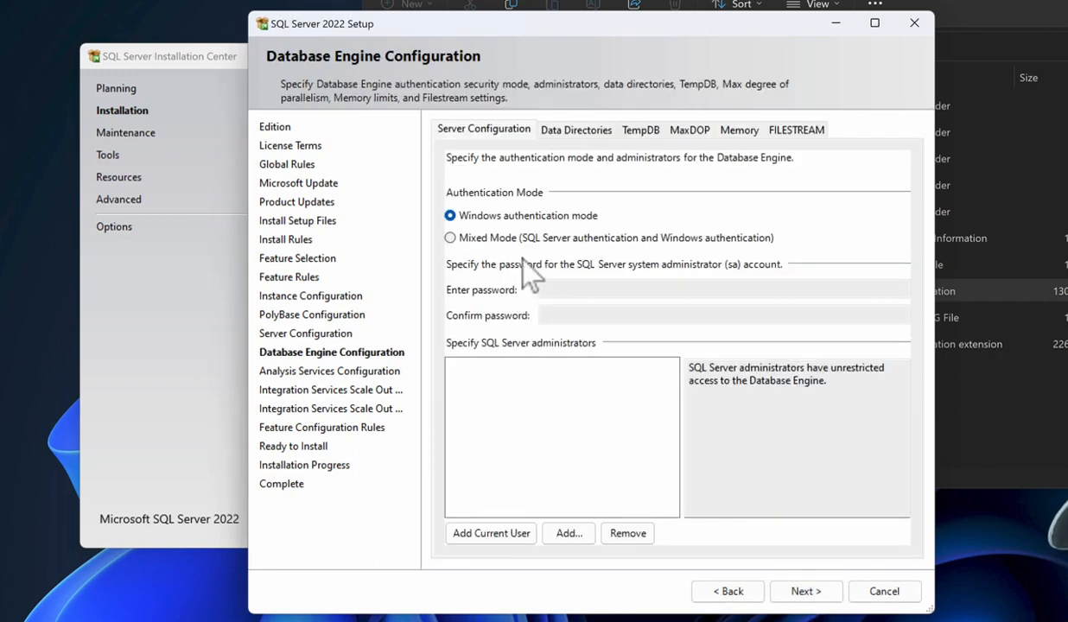
- Keep Windows authentication mode, add the current user as SQL Server administrator, and continue to the Analysis Services configuration
{"action": "left_click", "coordinate": [449, 238]}
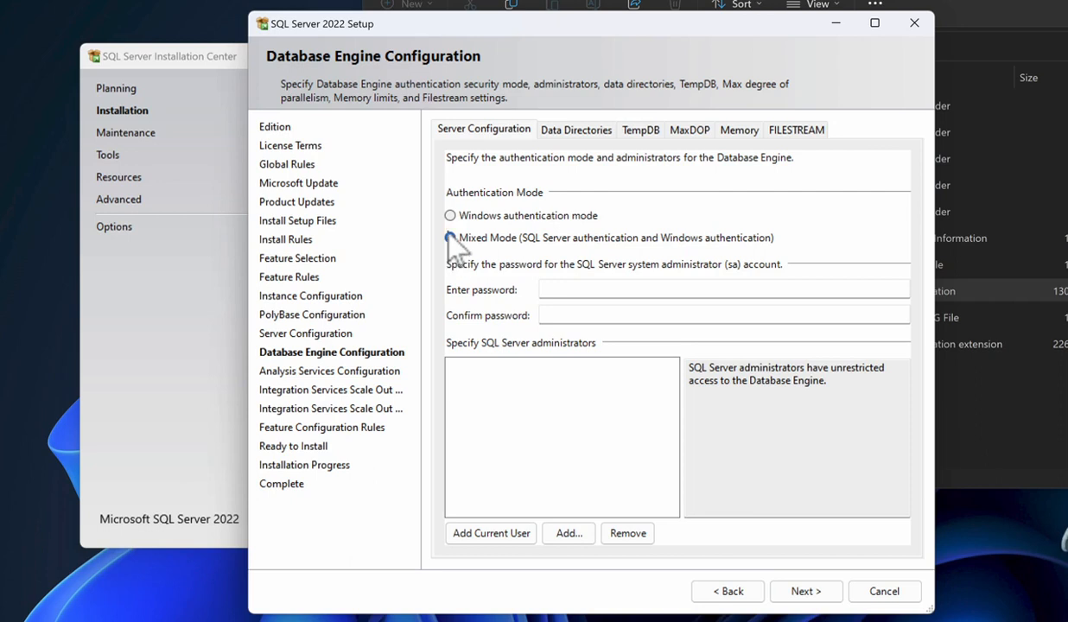
{"action": "left_click", "coordinate": [450, 216]}
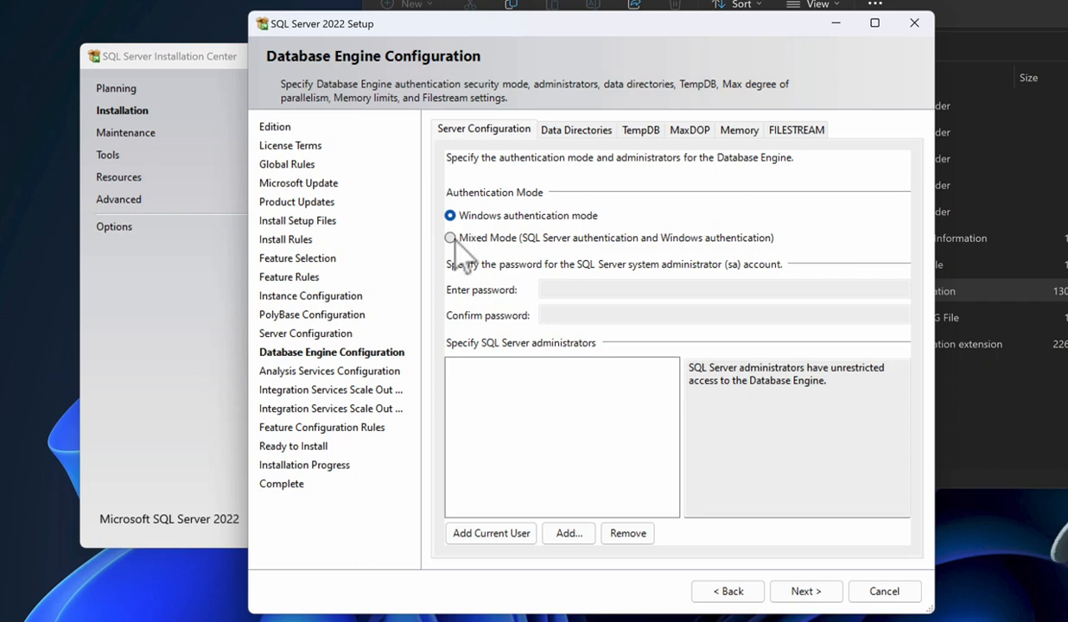
{"action": "left_click", "coordinate": [807, 592]}
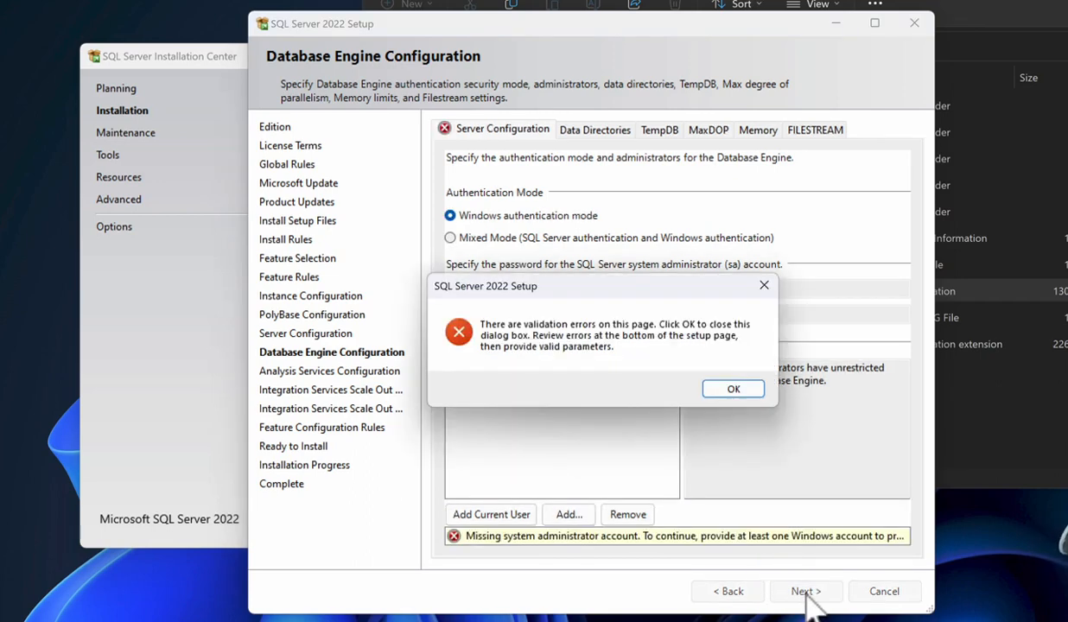
{"action": "left_click", "coordinate": [733, 391]}
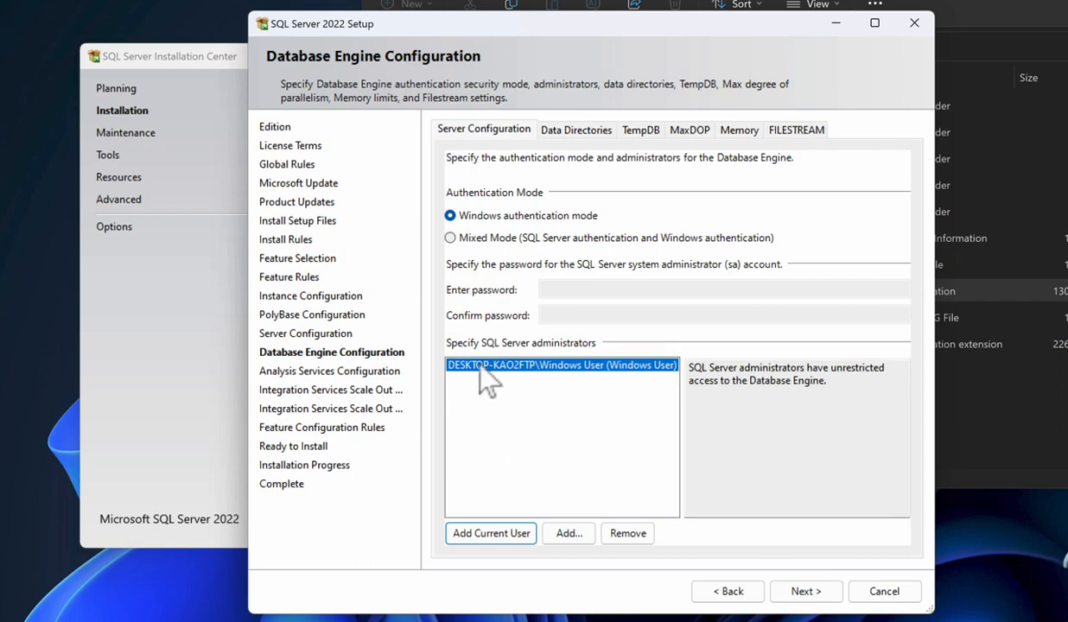
{"action": "left_click", "coordinate": [805, 593]}
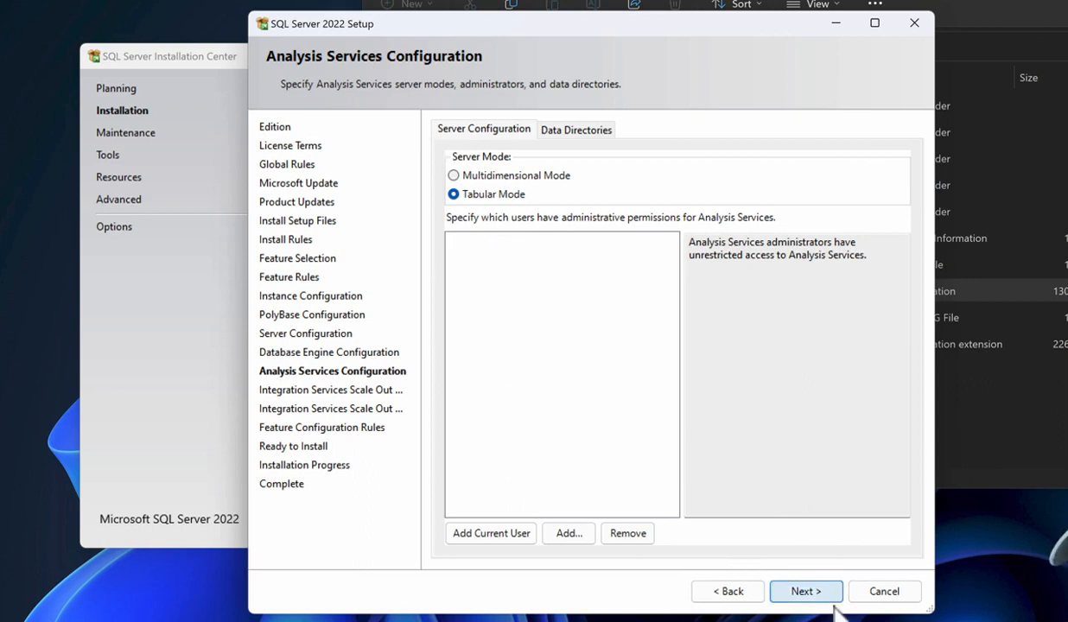
- Keep Tabular Mode for Analysis Services, add the current user as its administrator, and continue
{"action": "left_click", "coordinate": [817, 594]}
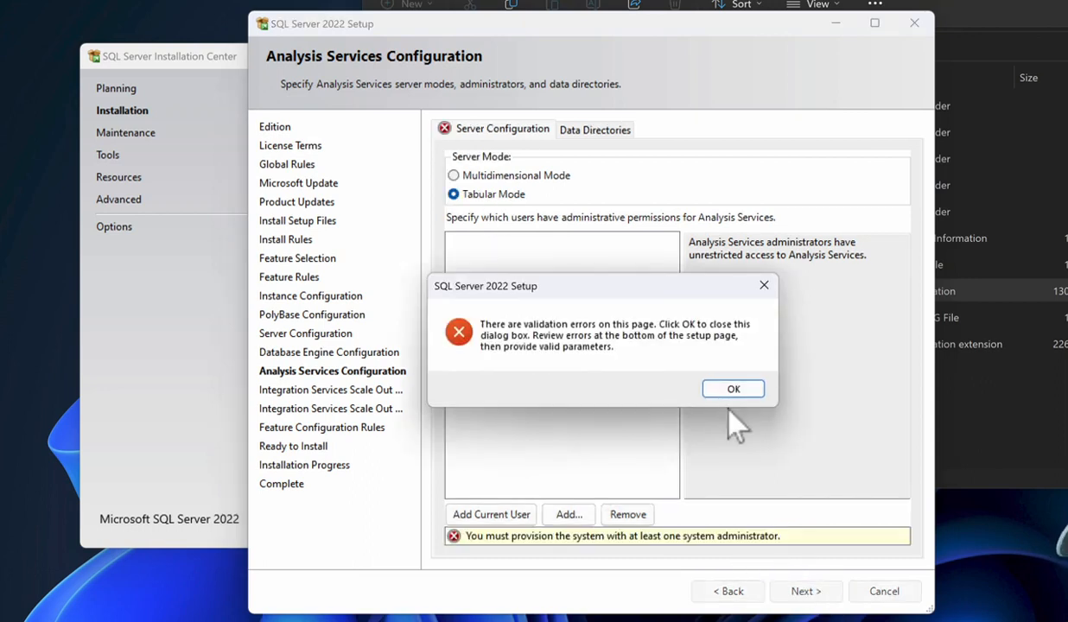
{"action": "left_click", "coordinate": [730, 390]}
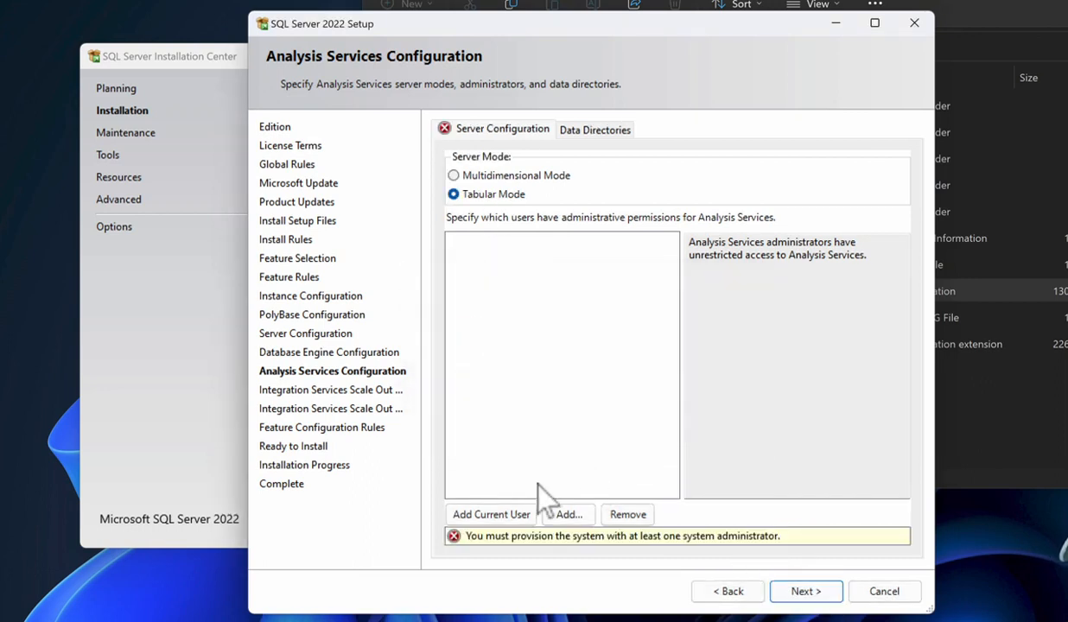
{"action": "left_click", "coordinate": [483, 518]}
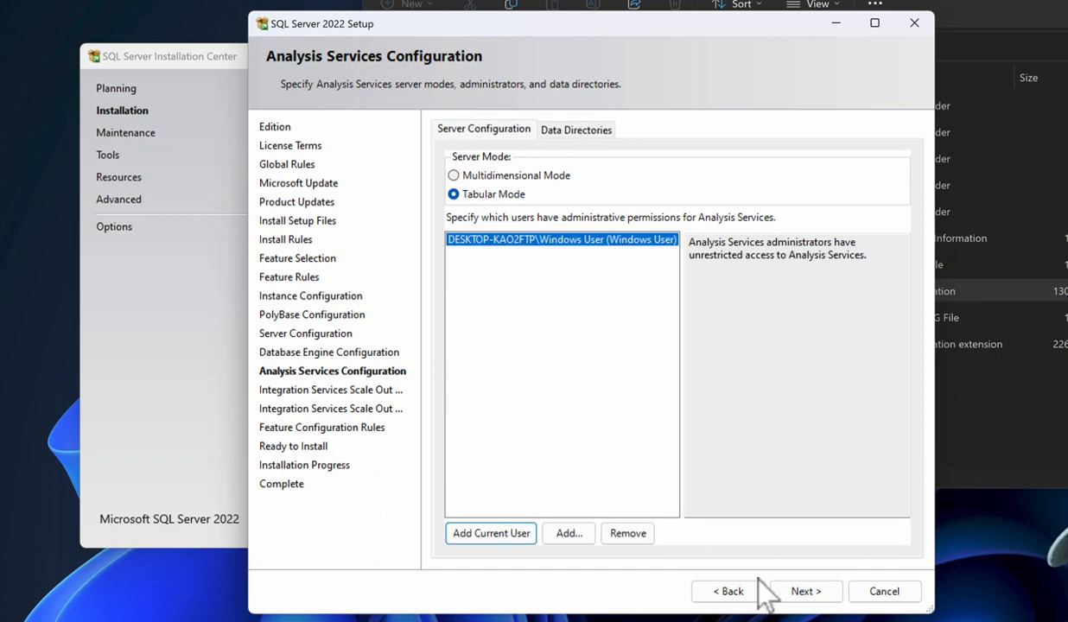
{"action": "left_click", "coordinate": [805, 591]}
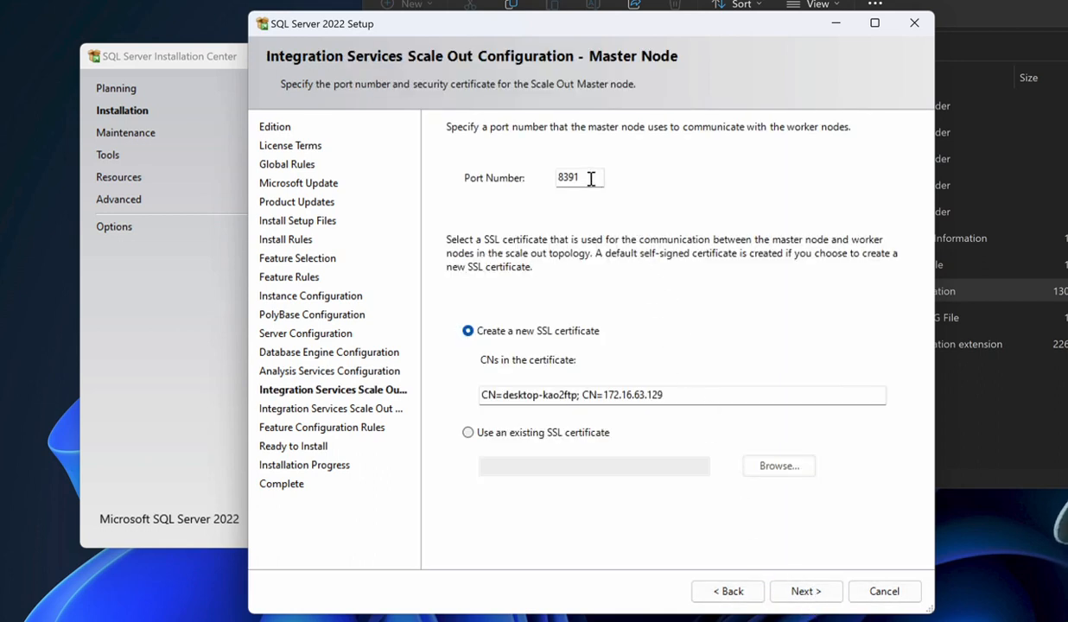
- Accept Scale Out master port 8391 with a new SSL certificate and keep the default worker node endpoint
{"action": "left_click_drag", "start_coordinate": [590, 178], "coordinate": [546, 175]}
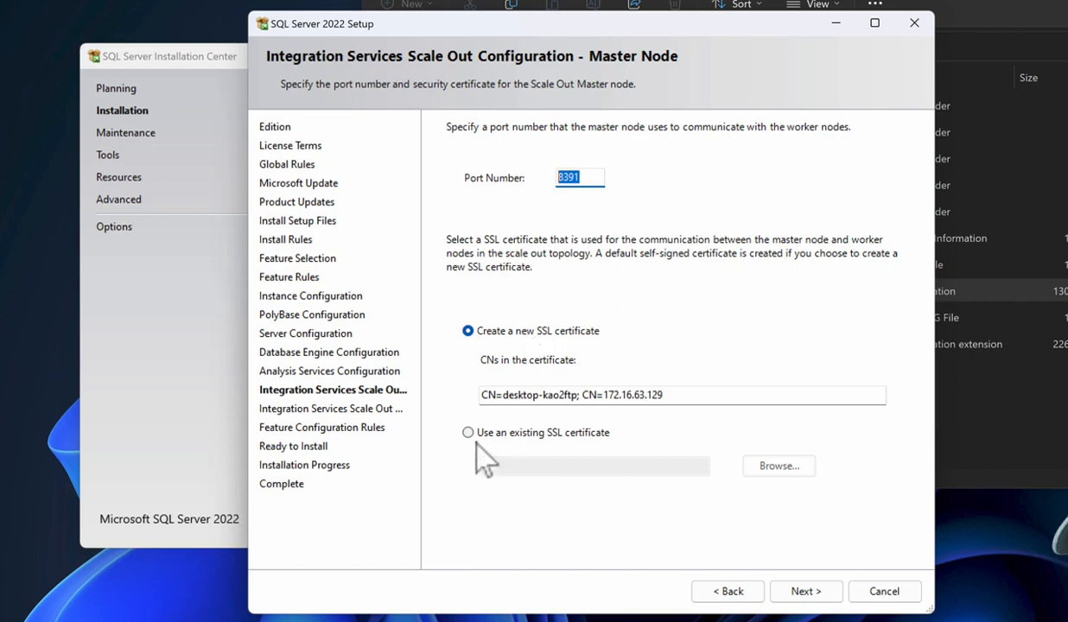
{"action": "left_click", "coordinate": [803, 596]}
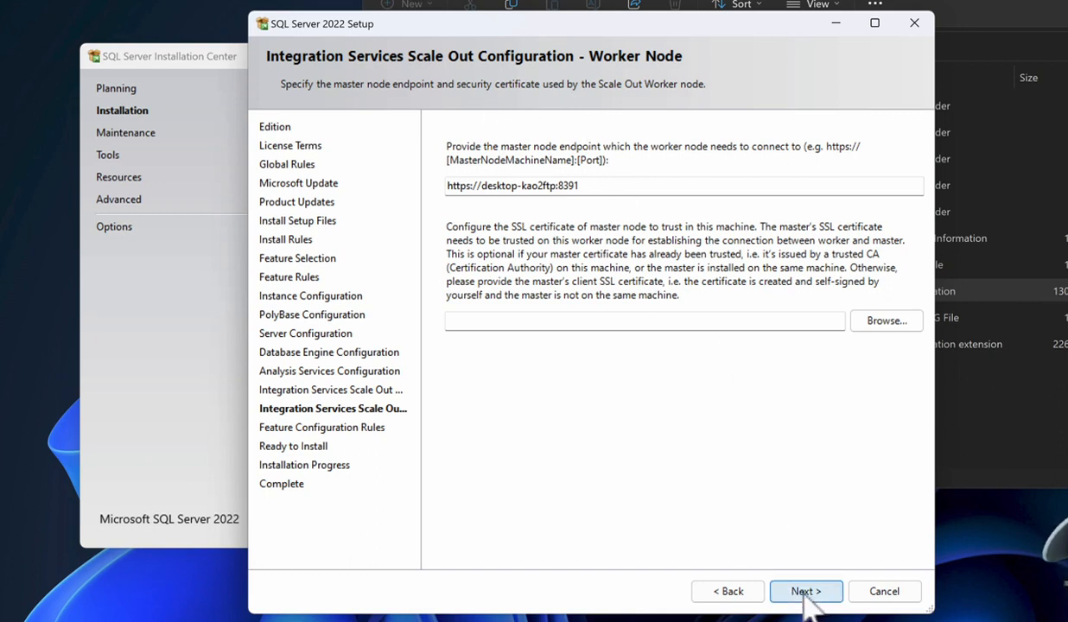
{"action": "left_click", "coordinate": [806, 594]}
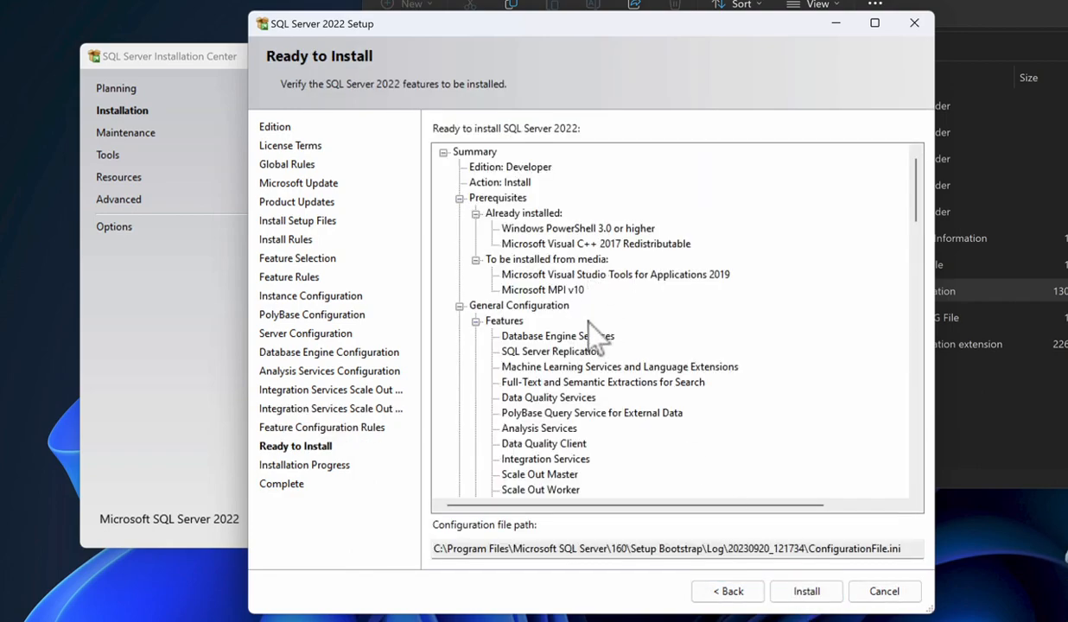
- Review the installation summary through to the shared features and start installing SQL Server 2022
{"action": "scroll", "coordinate": [590, 302], "scroll_direction": "down", "scroll_amount": 15}
{"action": "scroll", "coordinate": [591, 333], "scroll_direction": "down", "scroll_amount": 5}
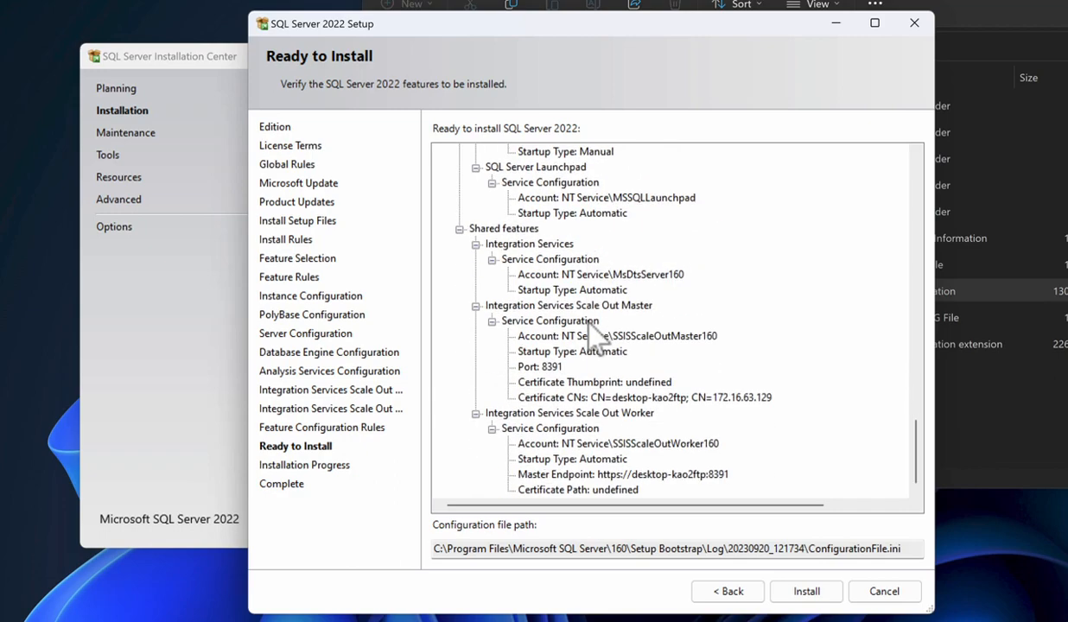
{"action": "scroll", "coordinate": [594, 337], "scroll_direction": "up", "scroll_amount": 20}
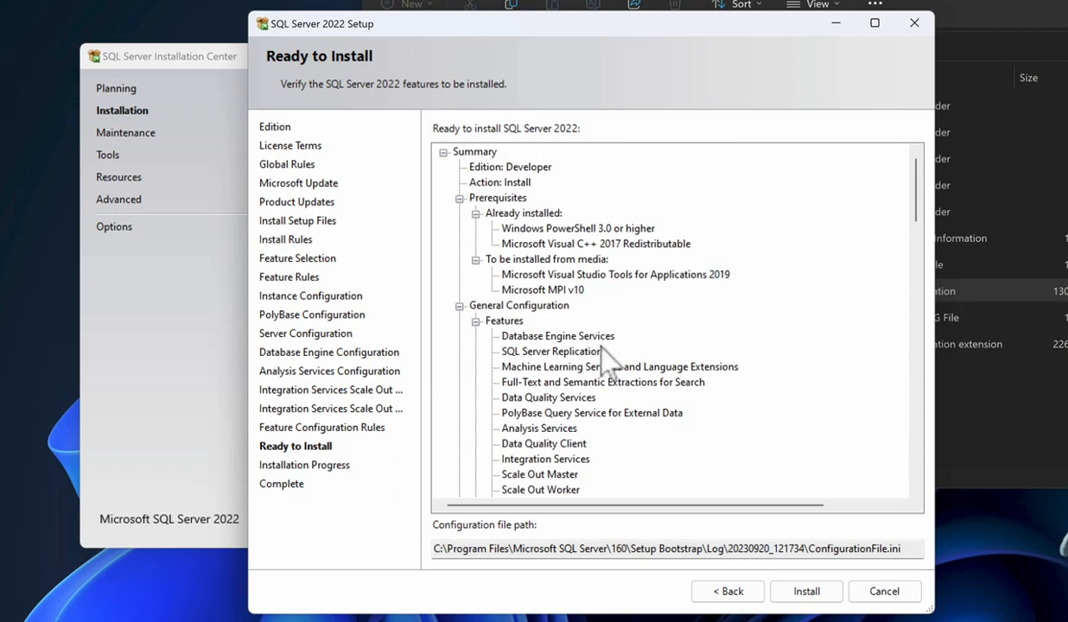
{"action": "left_click", "coordinate": [812, 594]}
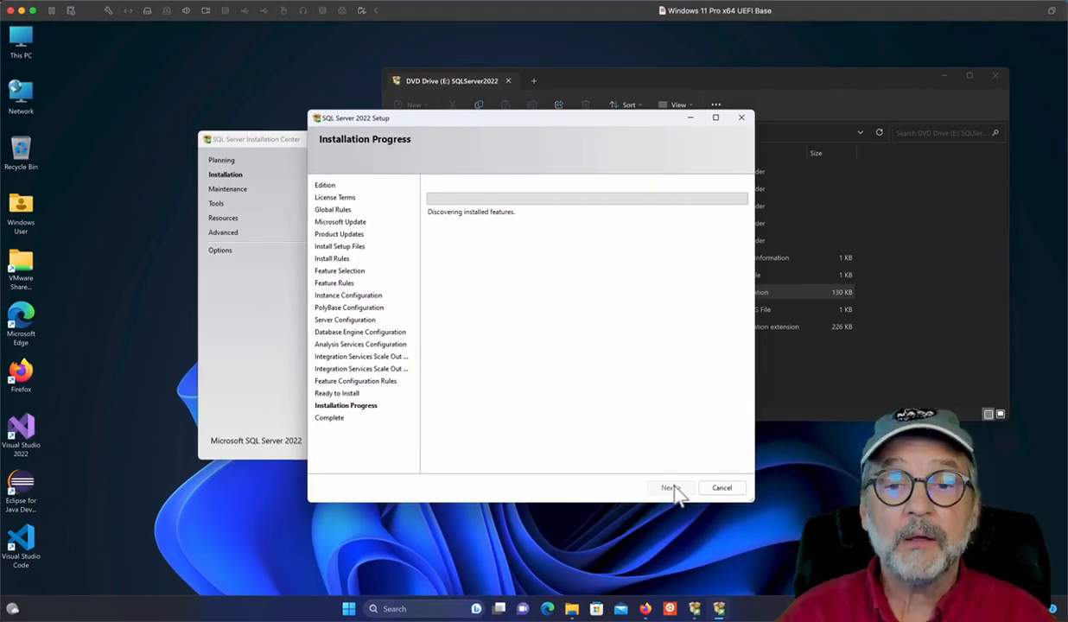
- Switch to Firefox and search the web for "download ssms"
{"action": "left_click", "coordinate": [645, 609]}
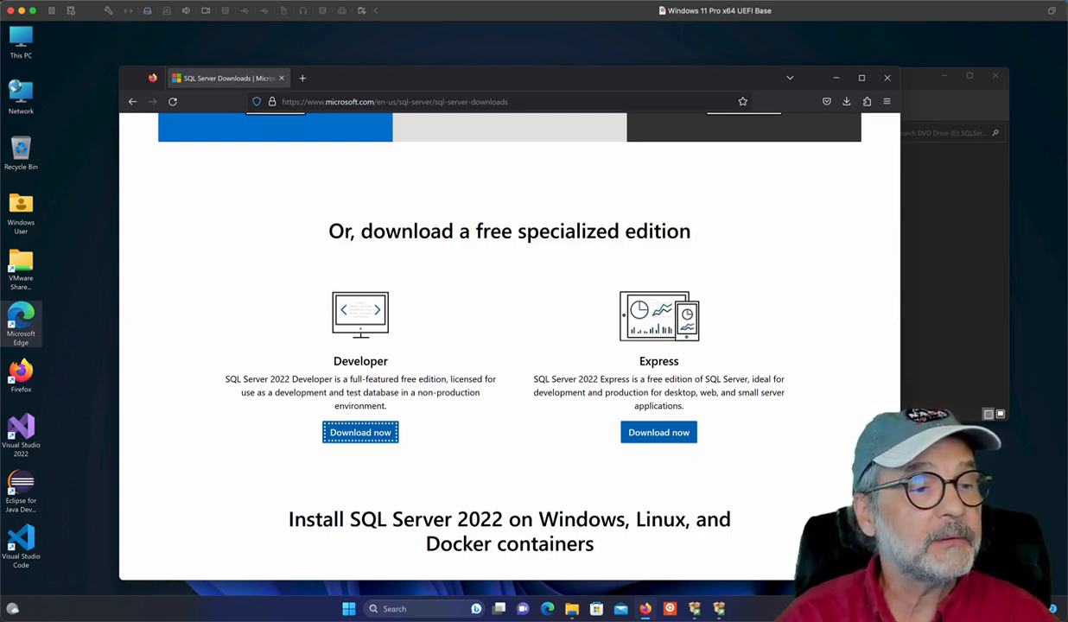
{"action": "left_click", "coordinate": [240, 260]}
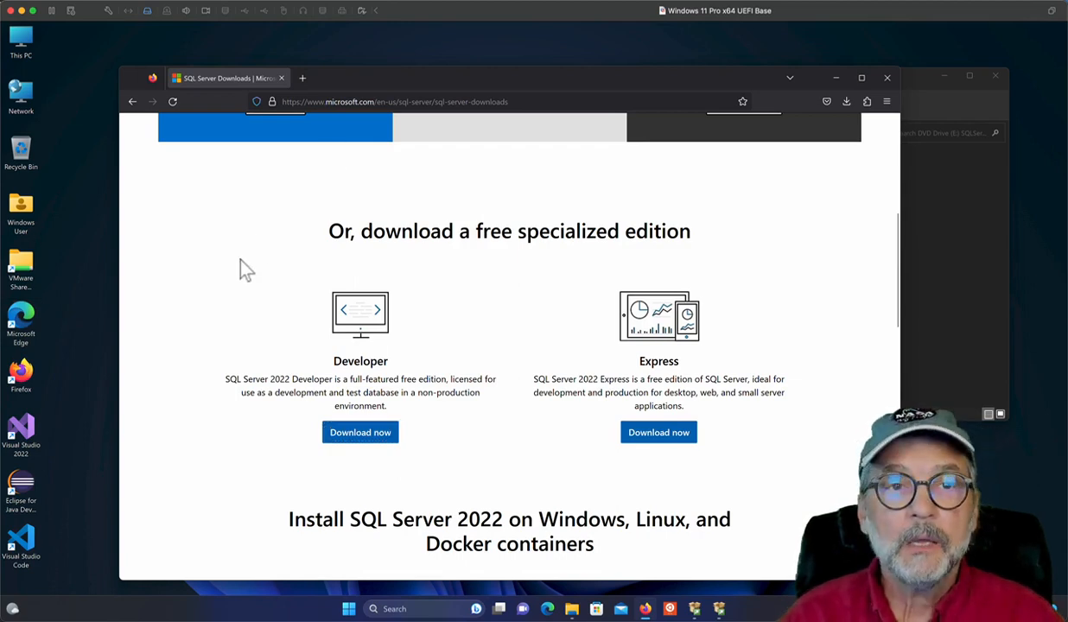
{"action": "left_click", "coordinate": [490, 101]}
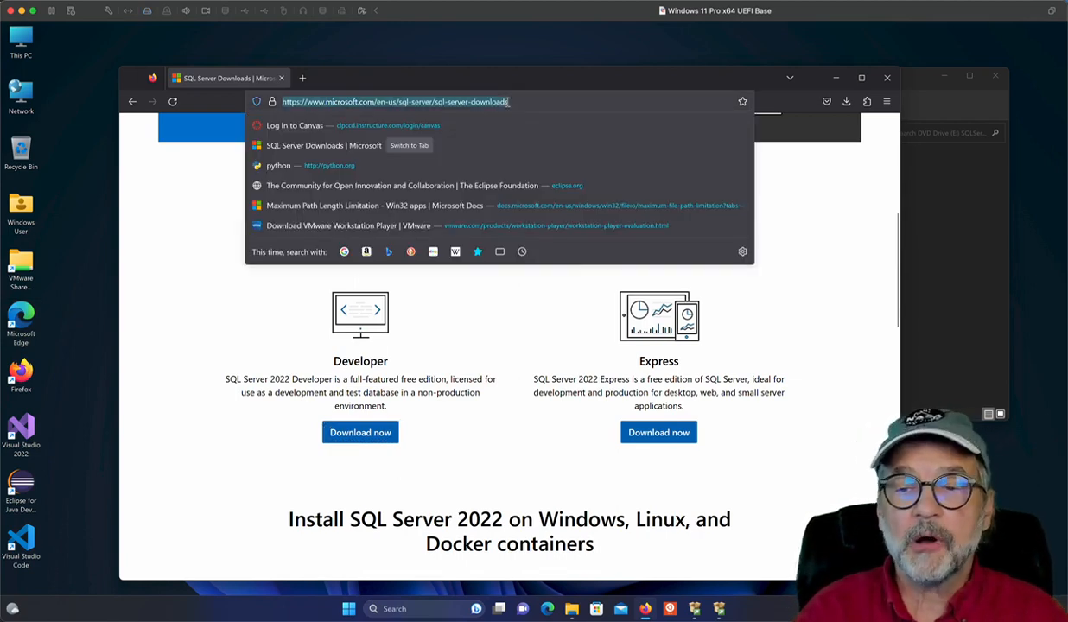
{"action": "key", "text": "BackSpace"}
{"action": "type", "text": "download ssms"}
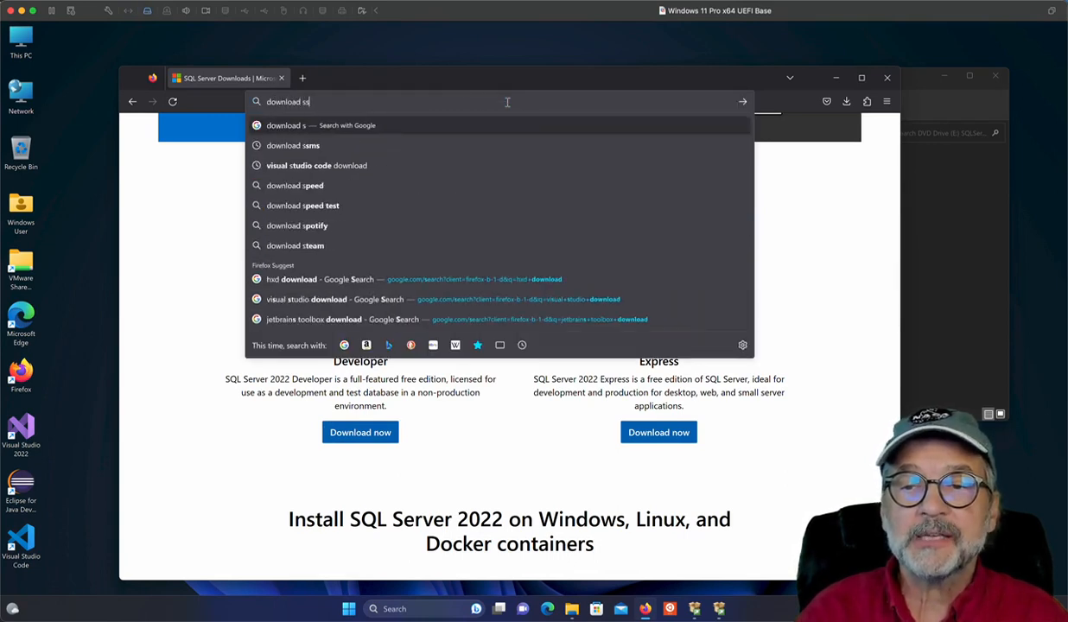
{"action": "key", "text": "Return"}
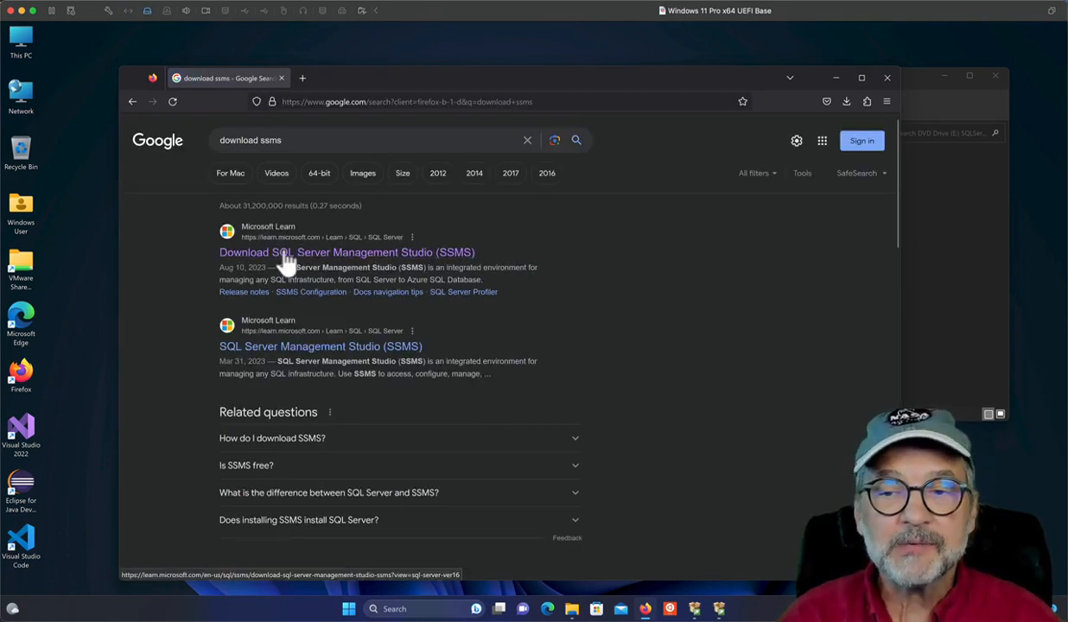
- Open Microsoft's SSMS download page and download the free SQL Server Management Studio 19.1 installer
{"action": "left_click", "coordinate": [285, 253]}
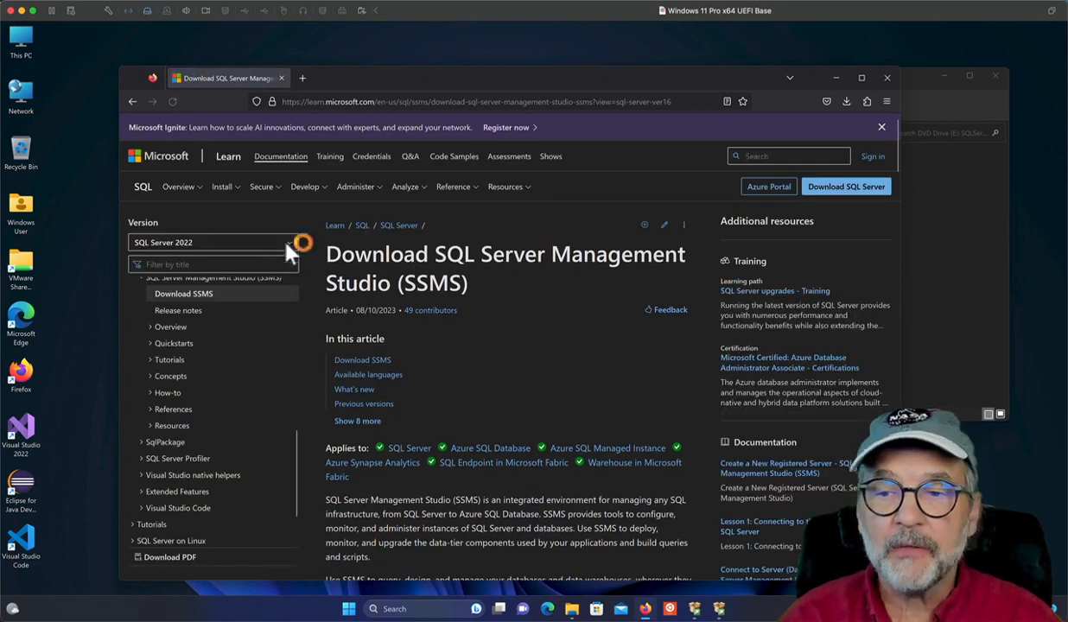
{"action": "left_click", "coordinate": [346, 365]}
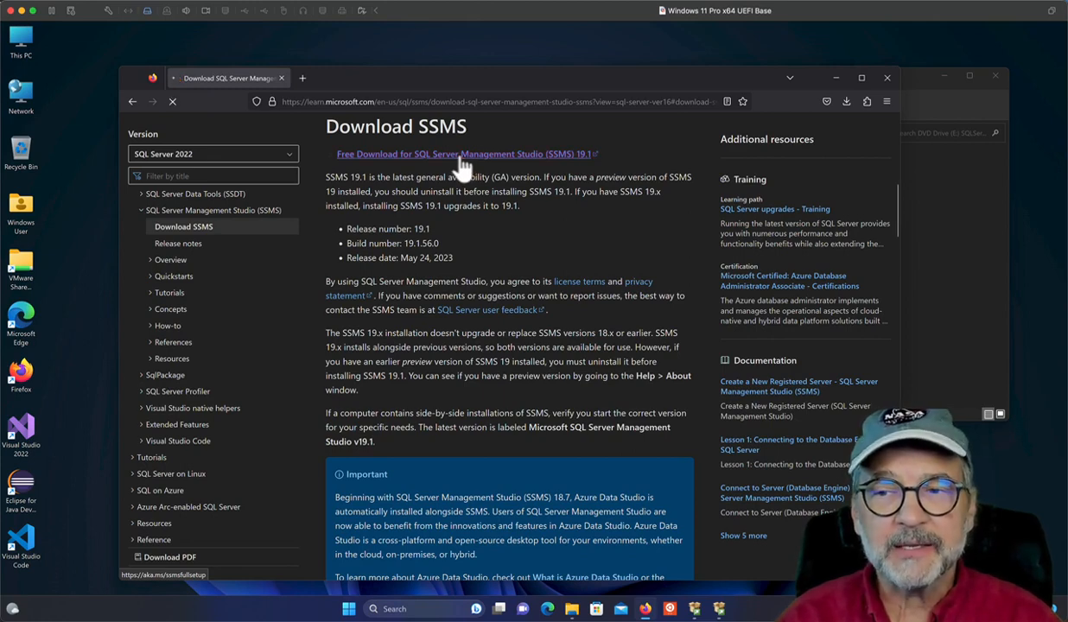
{"action": "left_click", "coordinate": [455, 161]}
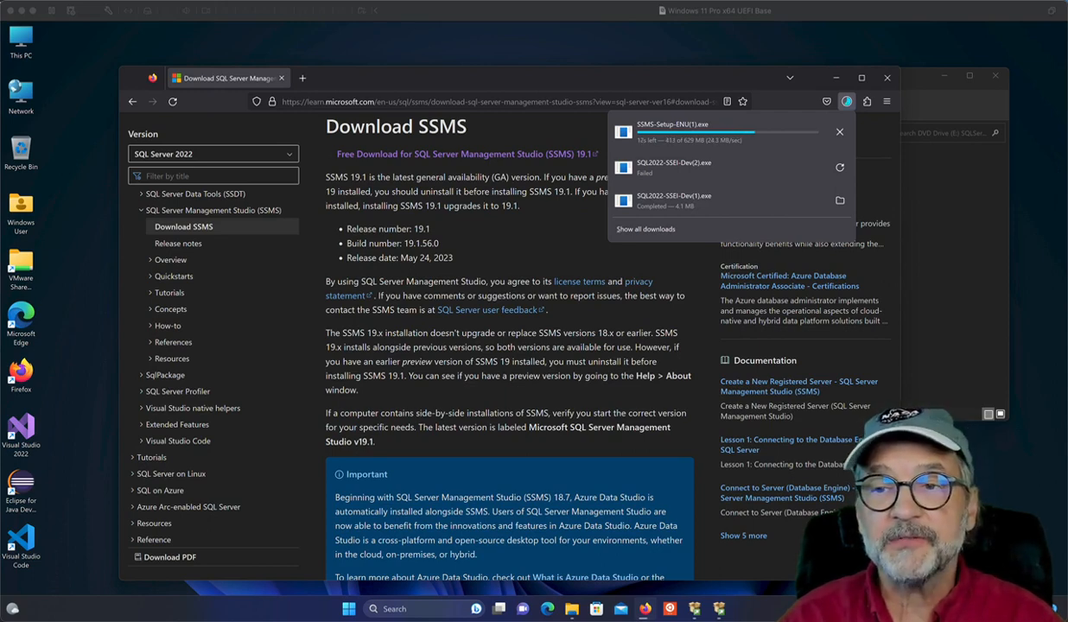
- Open the AdventureWorks sample databases page on Microsoft Learn and download the OLTP backup AdventureWorks2022.bak
{"action": "left_click", "coordinate": [347, 101]}
{"action": "left_click", "coordinate": [345, 101]}
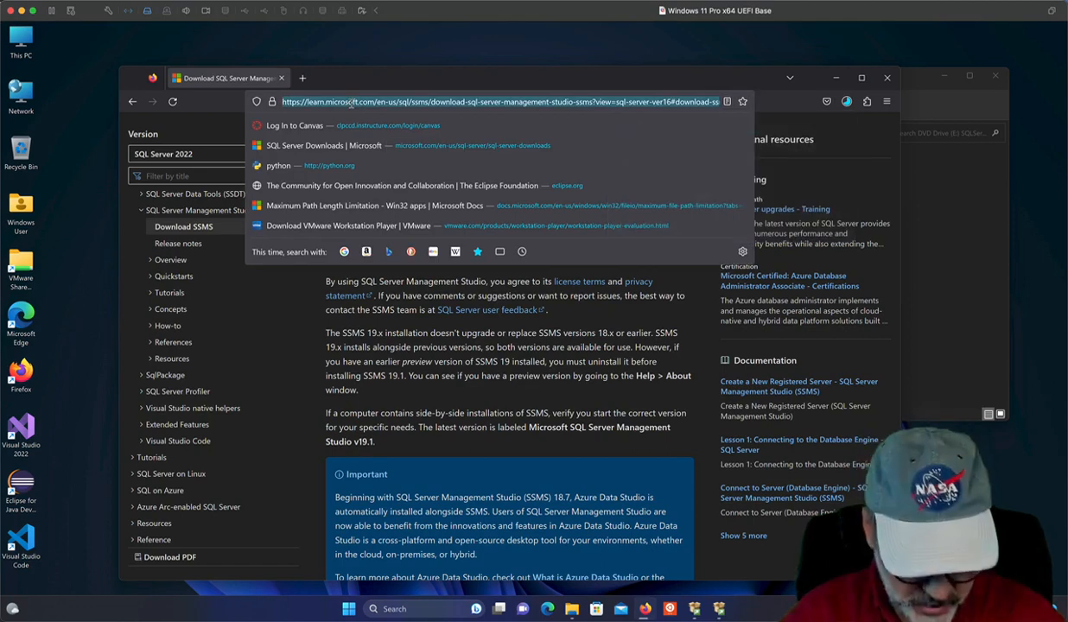
{"action": "type", "text": "https://learn.microsoft.com/en-us/sql/samples/adventureworks-install-configure?view=sql-server-ver16&tabs=ssms#download-backup-files"}
{"action": "key", "text": "Return"}
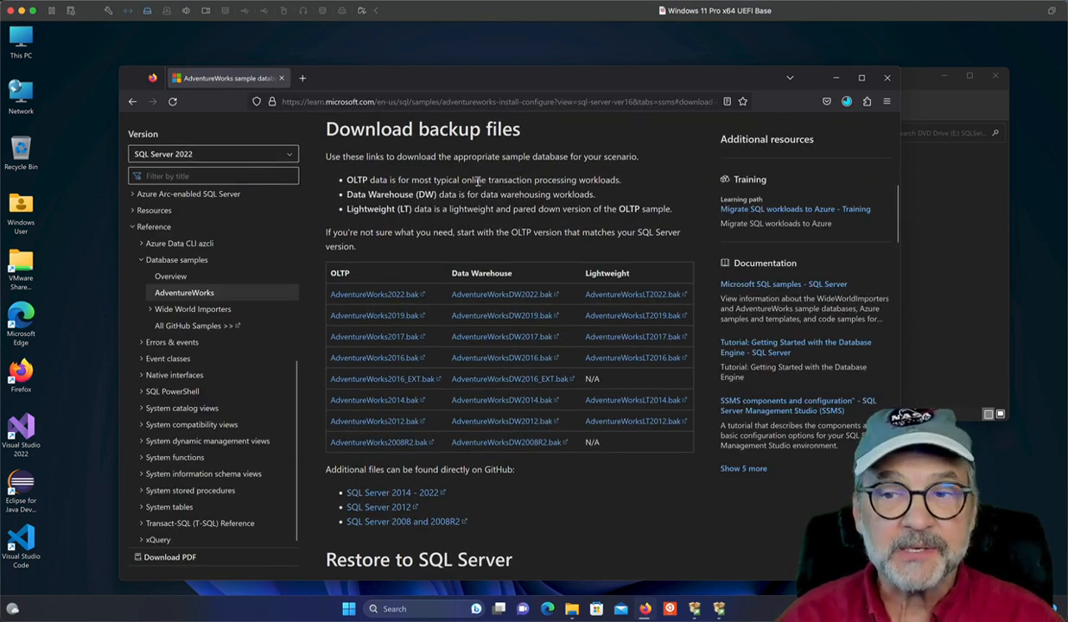
{"action": "left_click", "coordinate": [354, 298]}
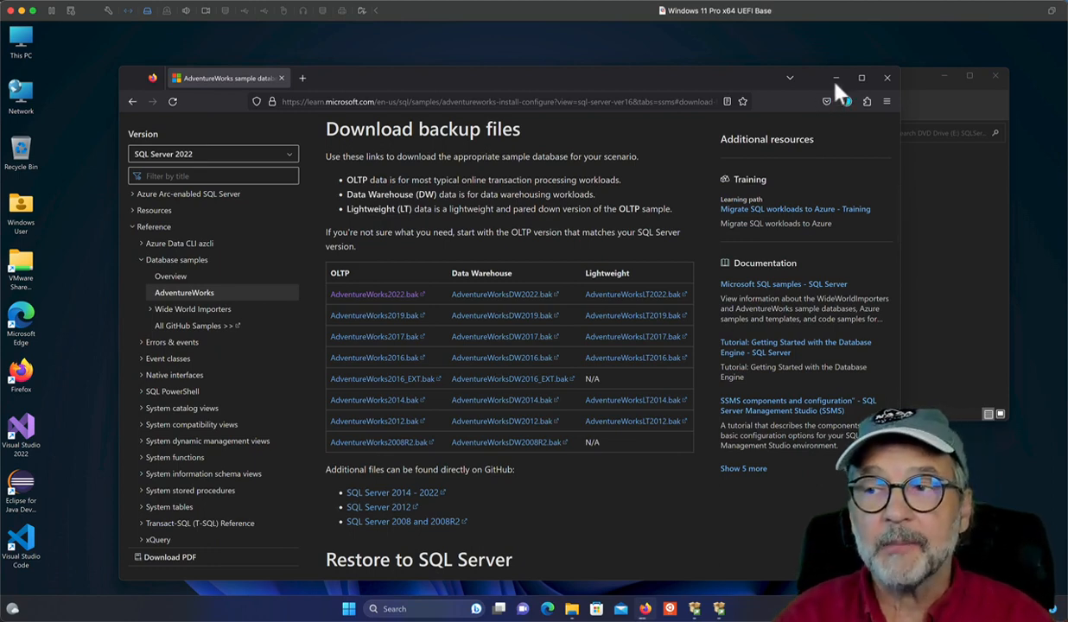
- Search the web for "dbeaver download" and open the DBeaver Community download page
{"action": "left_click", "coordinate": [586, 102]}
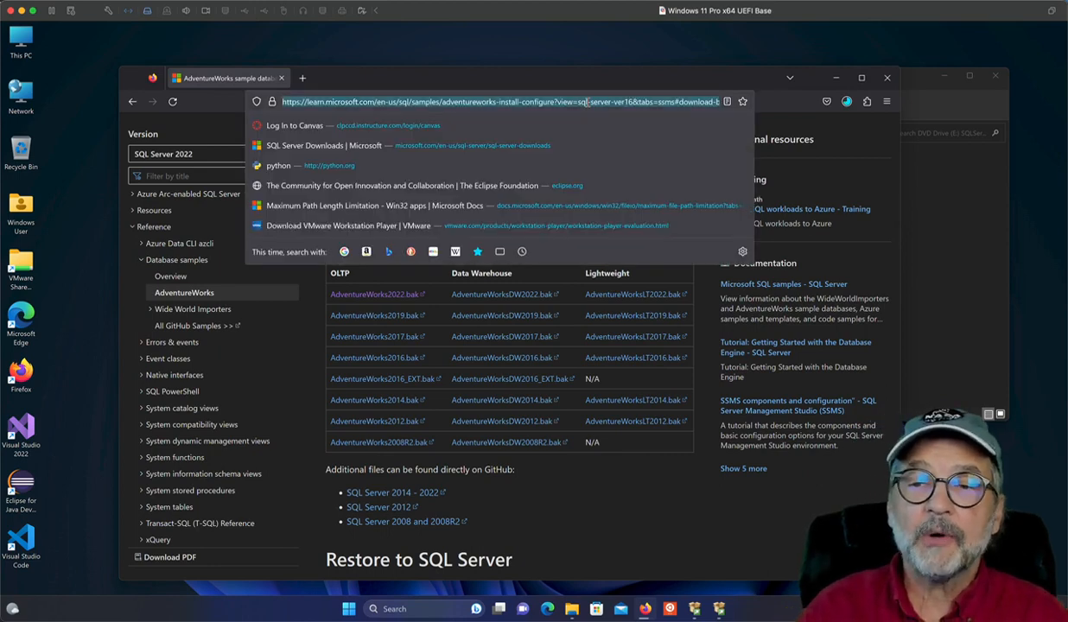
{"action": "type", "text": "dbeaver downloa"}
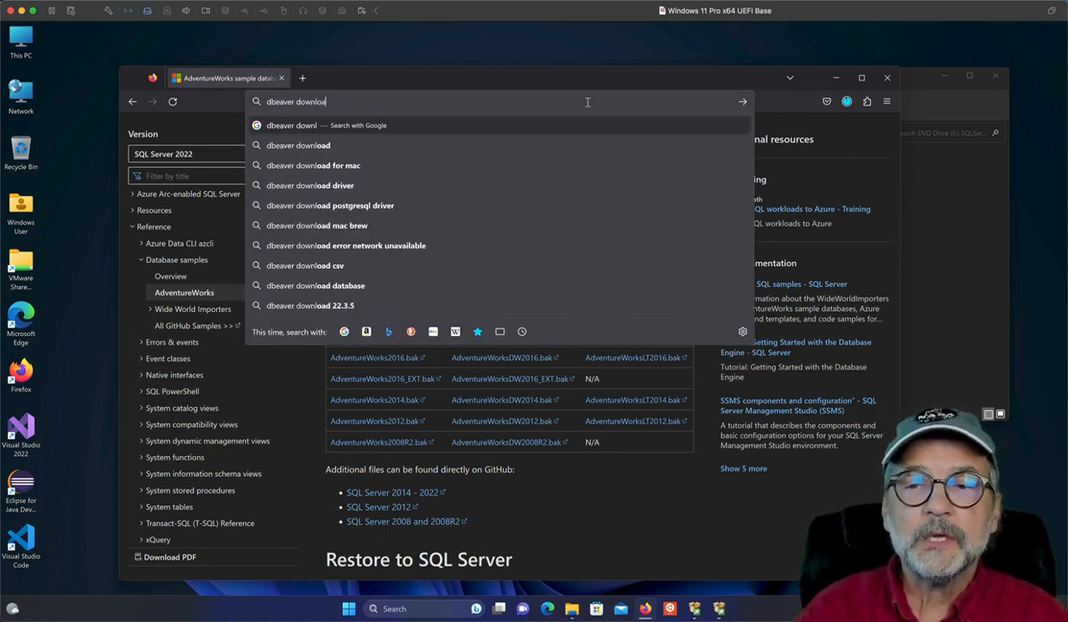
{"action": "type", "text": "d"}
{"action": "key", "text": "Return"}
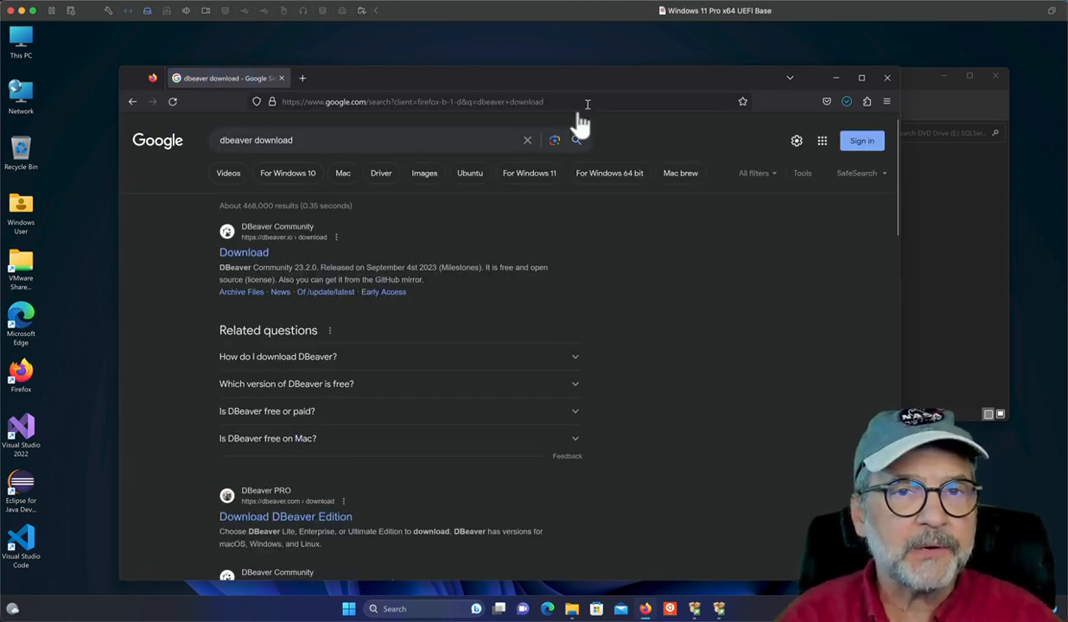
{"action": "left_click", "coordinate": [244, 253]}
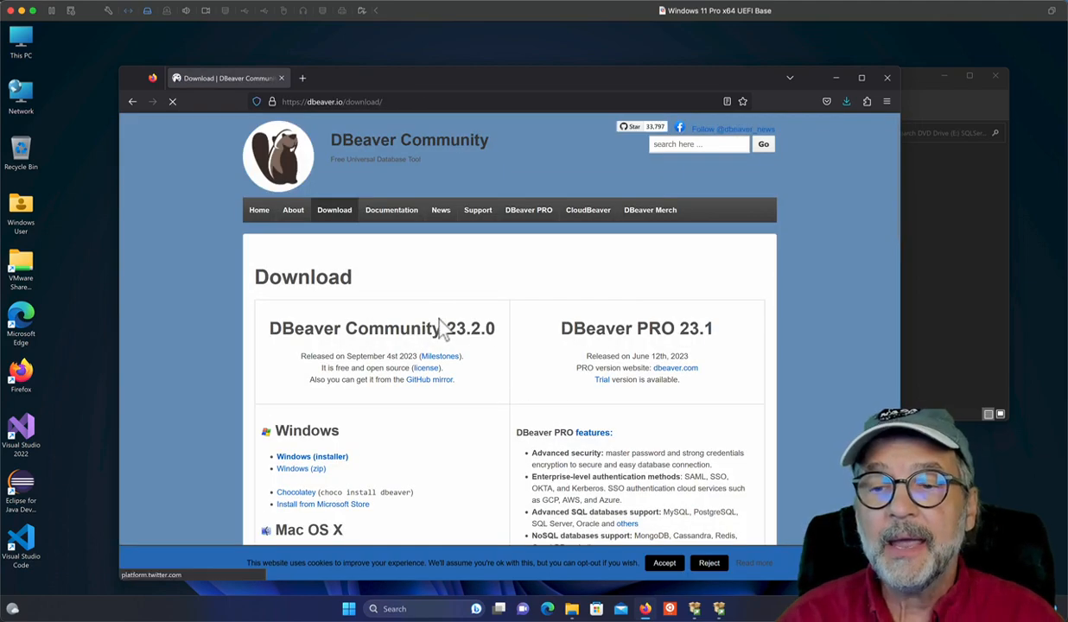
- Review the Windows installer options for DBeaver Community 23.2.0 and minimize the browser
{"action": "scroll", "coordinate": [441, 329], "scroll_direction": "down", "scroll_amount": 5}
{"action": "scroll", "coordinate": [441, 329], "scroll_direction": "up", "scroll_amount": 2}
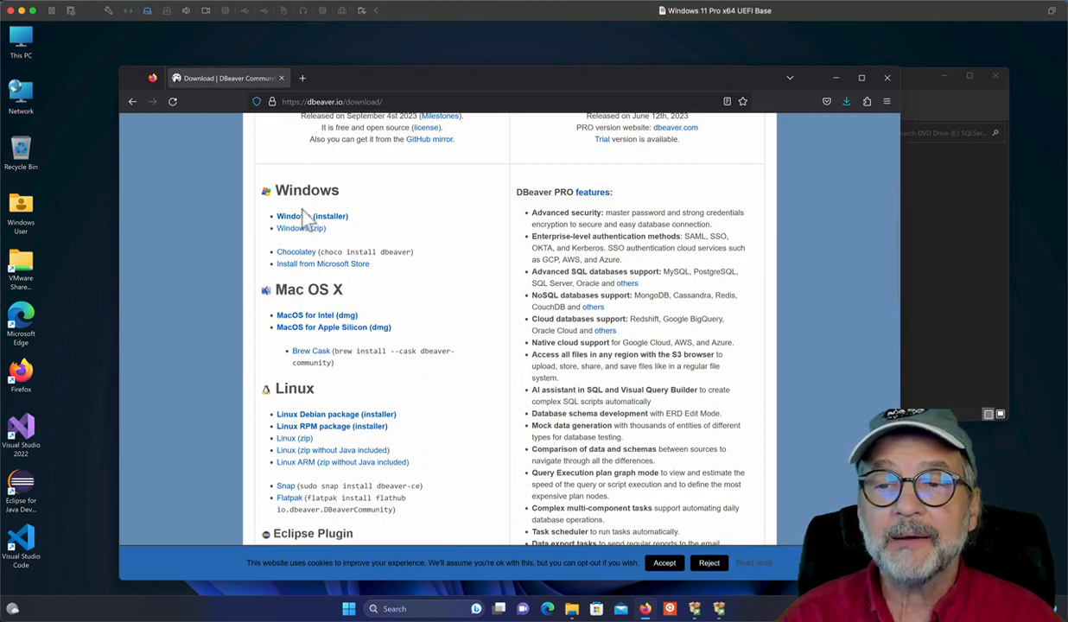
{"action": "left_click", "coordinate": [835, 79]}
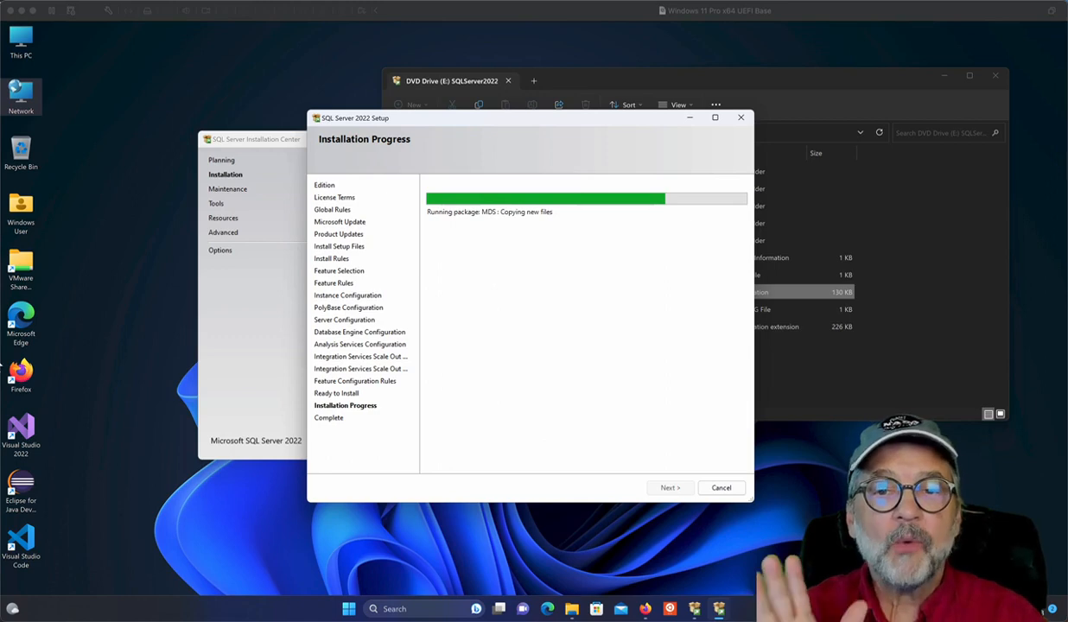
- Search Windows for "defend" and open the Windows Defender Firewall settings
{"action": "left_click", "coordinate": [387, 609]}
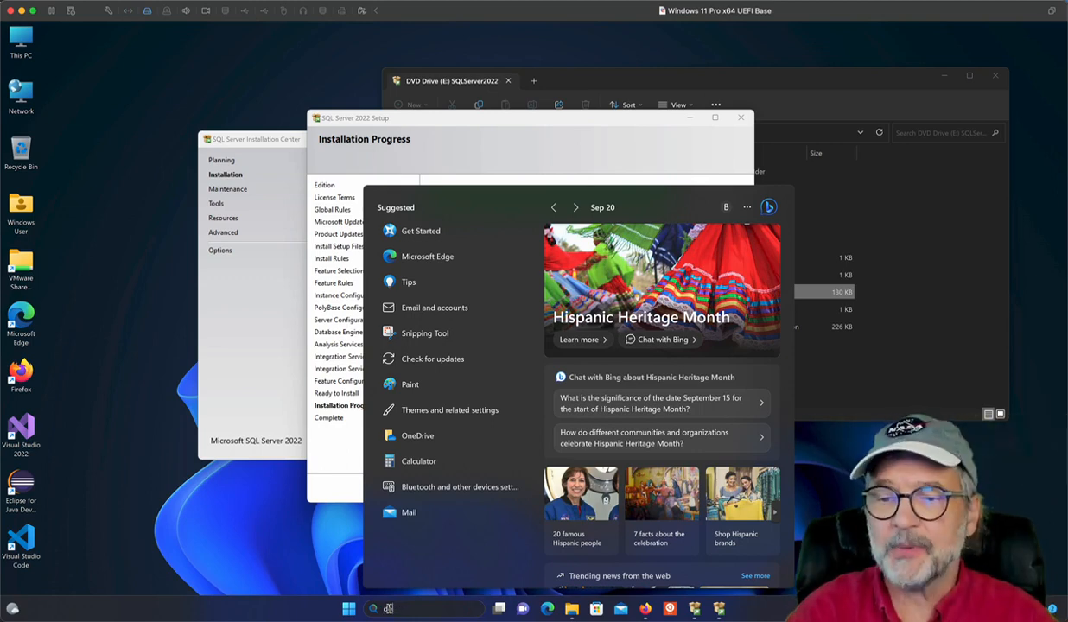
{"action": "type", "text": "defend"}
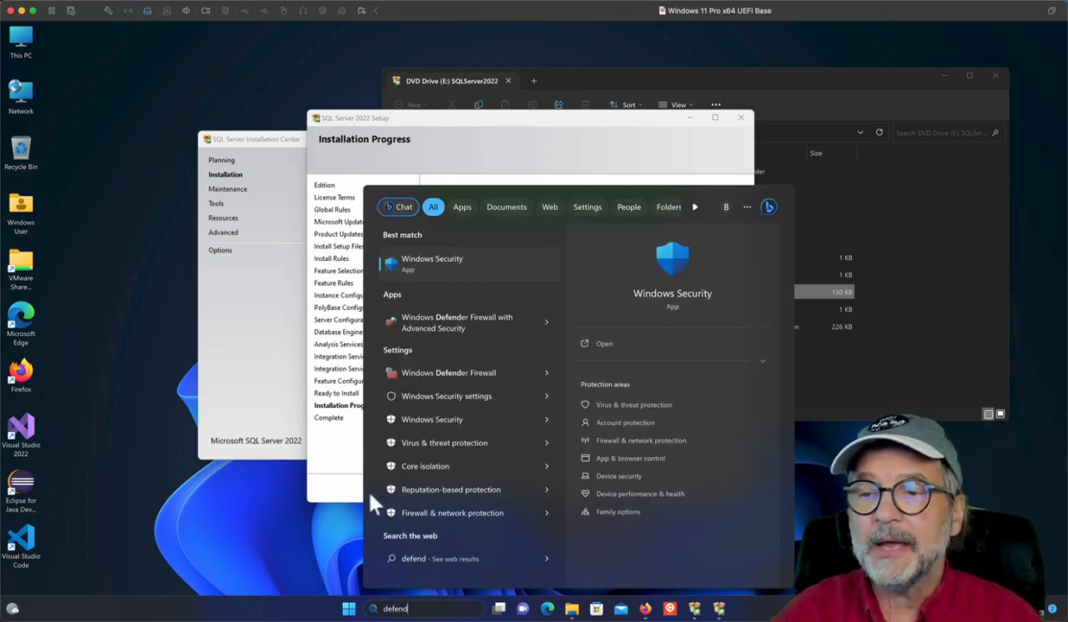
{"action": "left_click", "coordinate": [434, 373]}
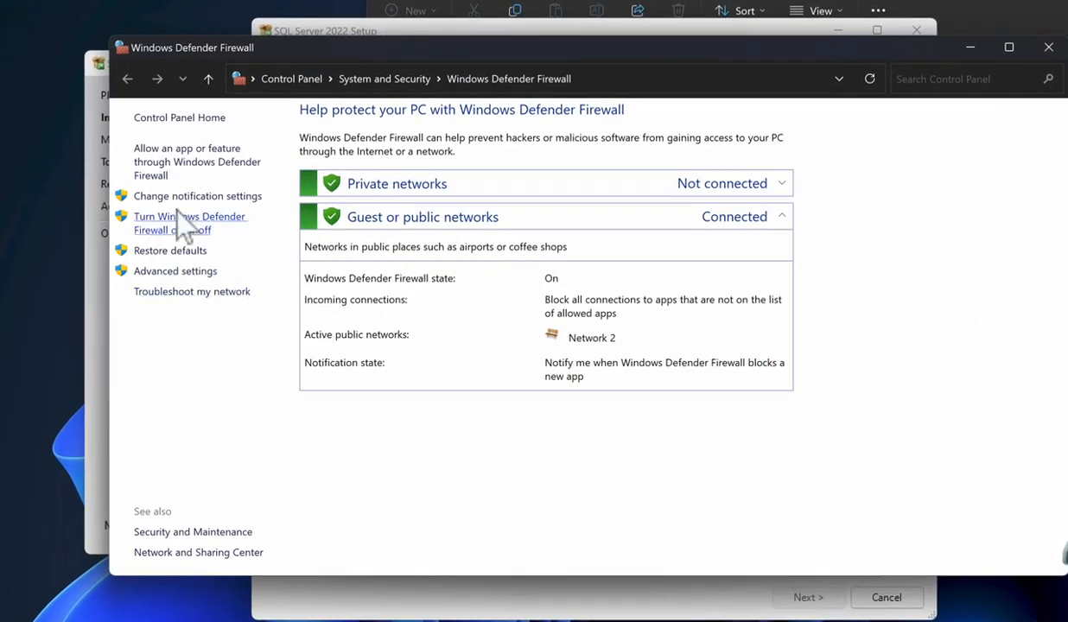
- Try turning off Windows Defender Firewall for both private and public networks, and back out to the firewall overview
{"action": "left_click", "coordinate": [181, 227]}
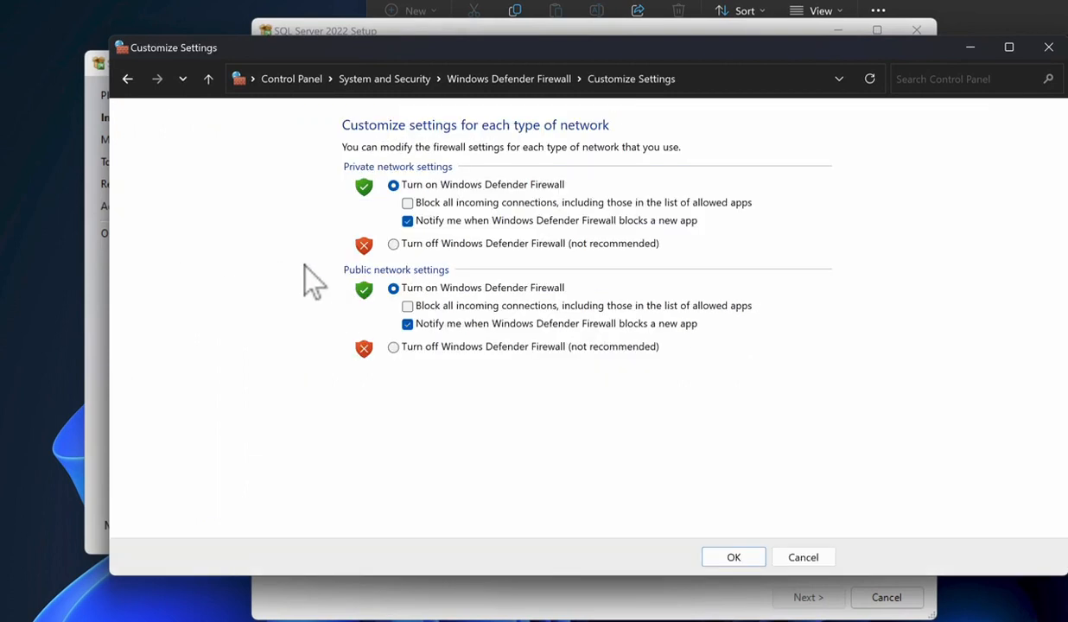
{"action": "left_click", "coordinate": [393, 244]}
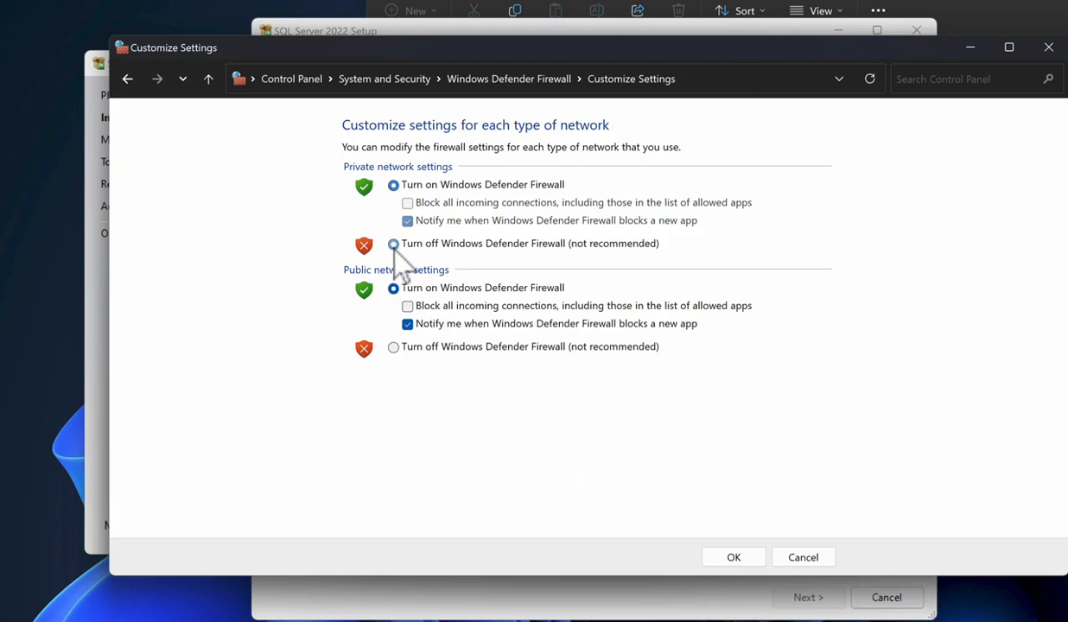
{"action": "left_click", "coordinate": [393, 347]}
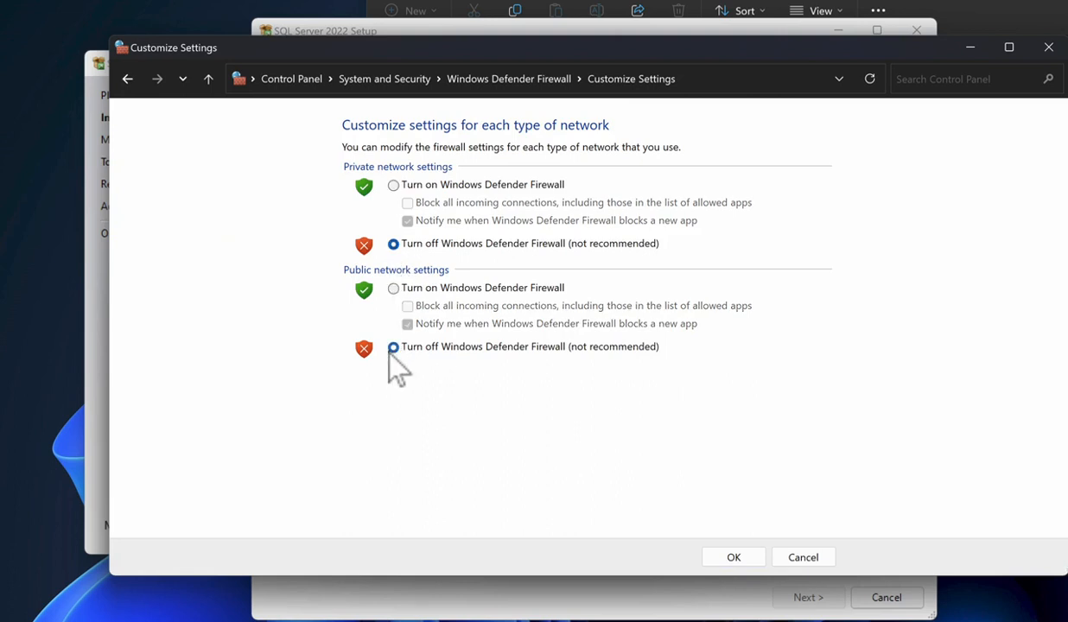
{"action": "left_click", "coordinate": [393, 288]}
{"action": "left_click", "coordinate": [393, 185]}
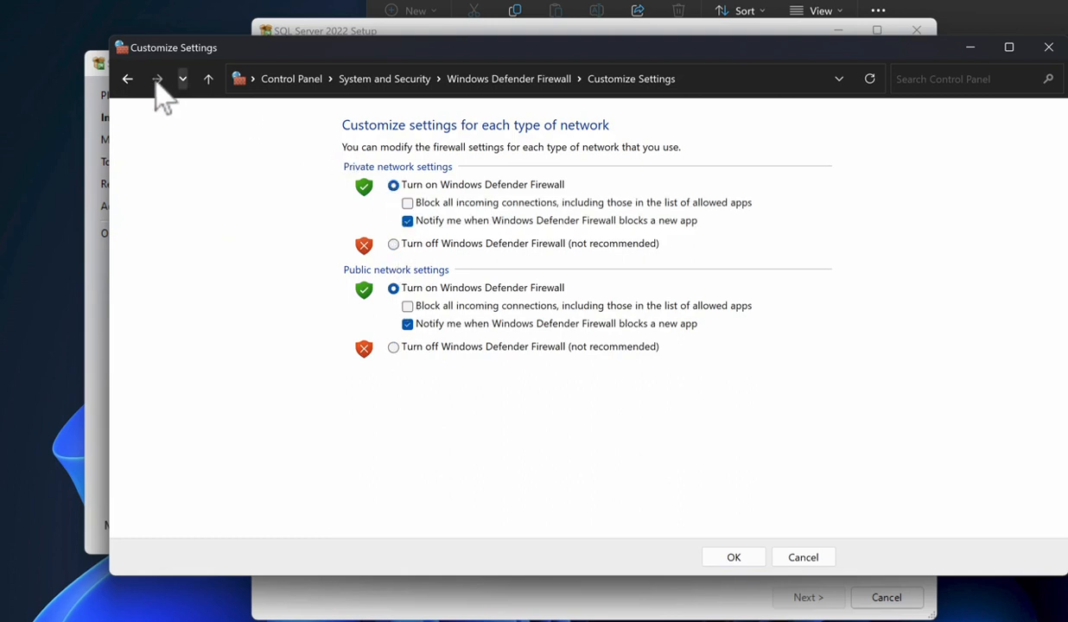
{"action": "left_click", "coordinate": [127, 79]}
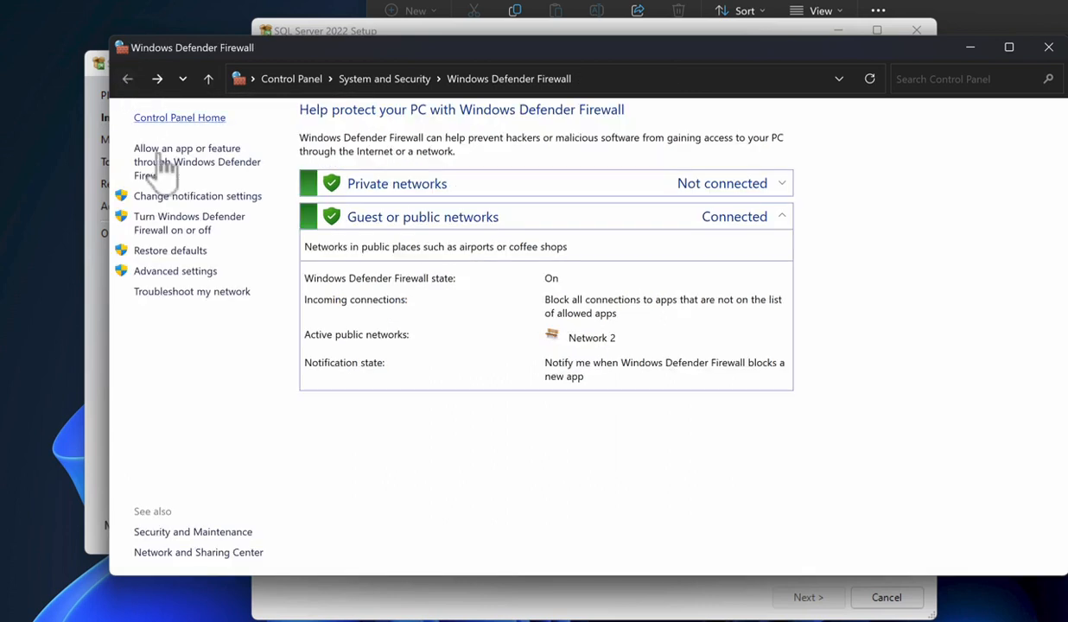
- Start a new inbound port rule in the firewall's advanced settings for the specific local TCP port 1433
{"action": "left_click", "coordinate": [173, 273]}
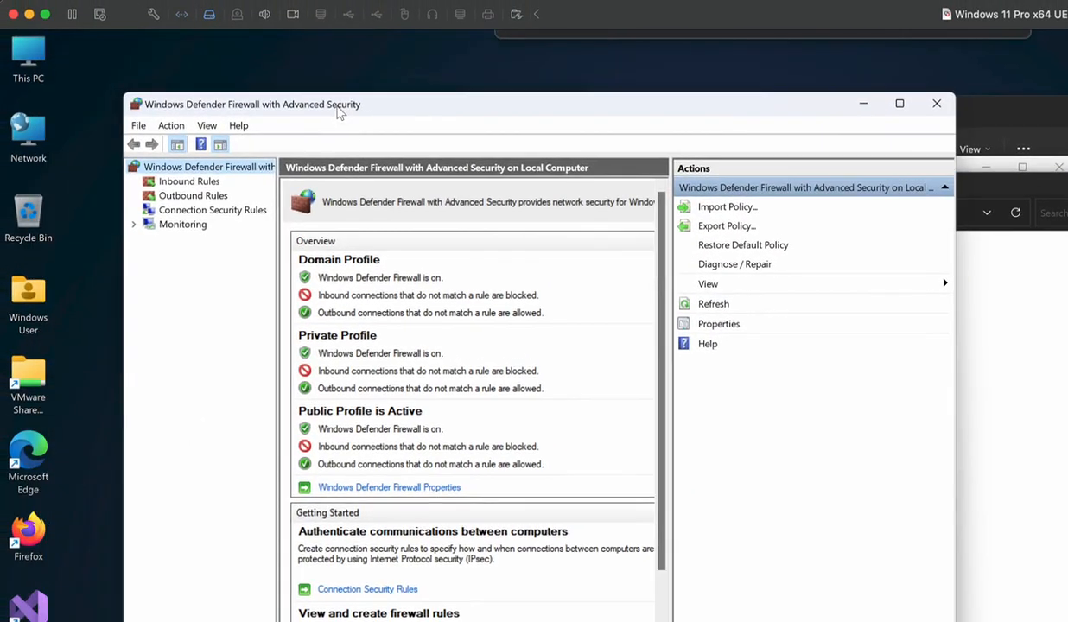
{"action": "left_click", "coordinate": [183, 182]}
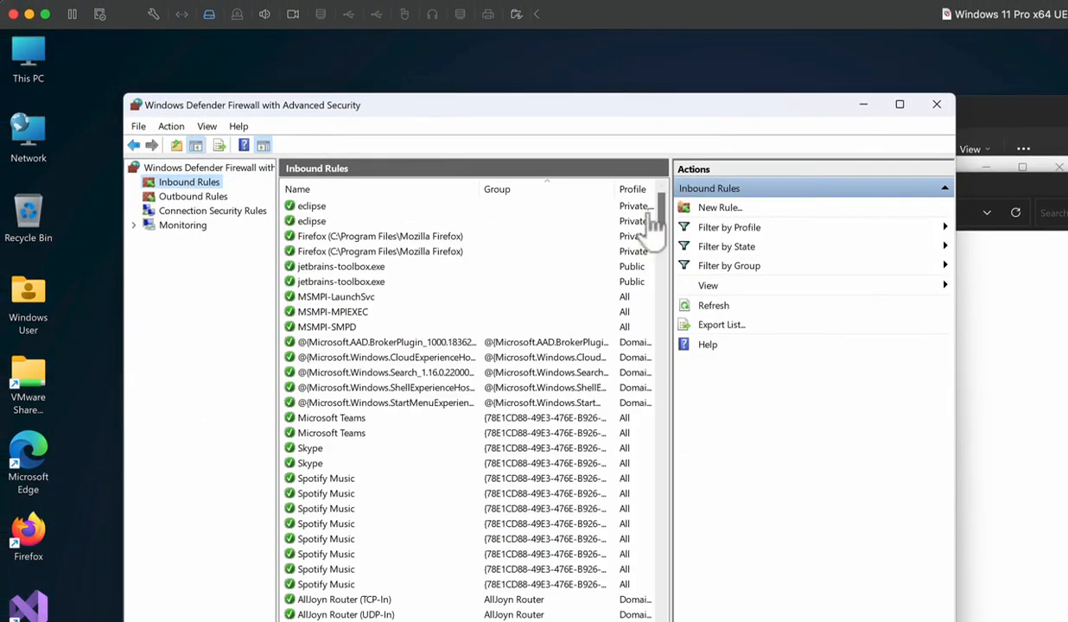
{"action": "left_click", "coordinate": [717, 208]}
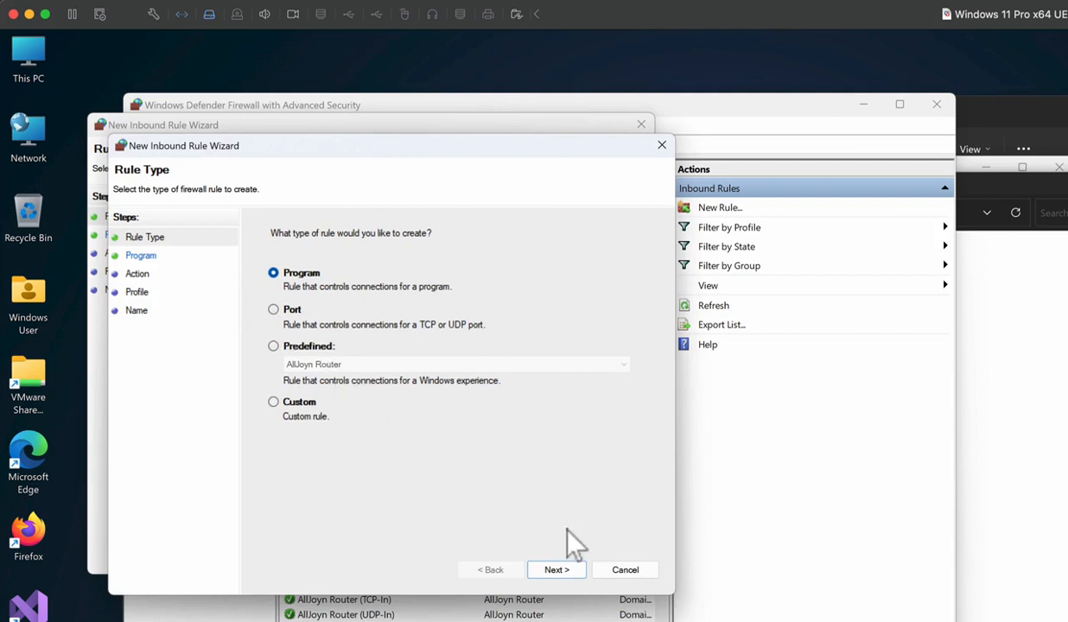
{"action": "left_click", "coordinate": [625, 572]}
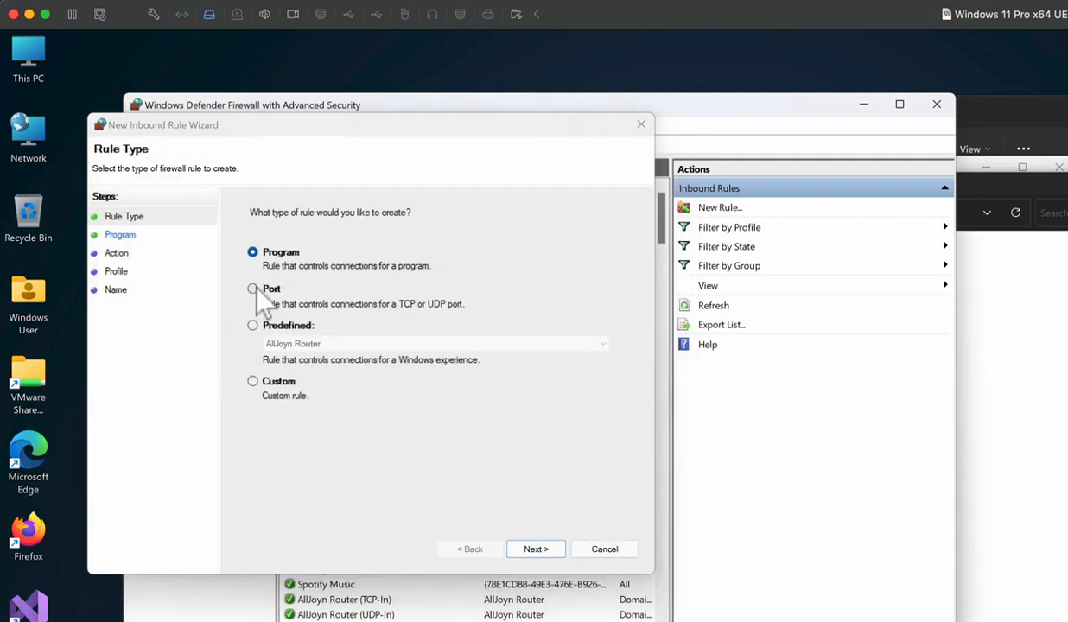
{"action": "left_click", "coordinate": [254, 290]}
{"action": "left_click", "coordinate": [547, 553]}
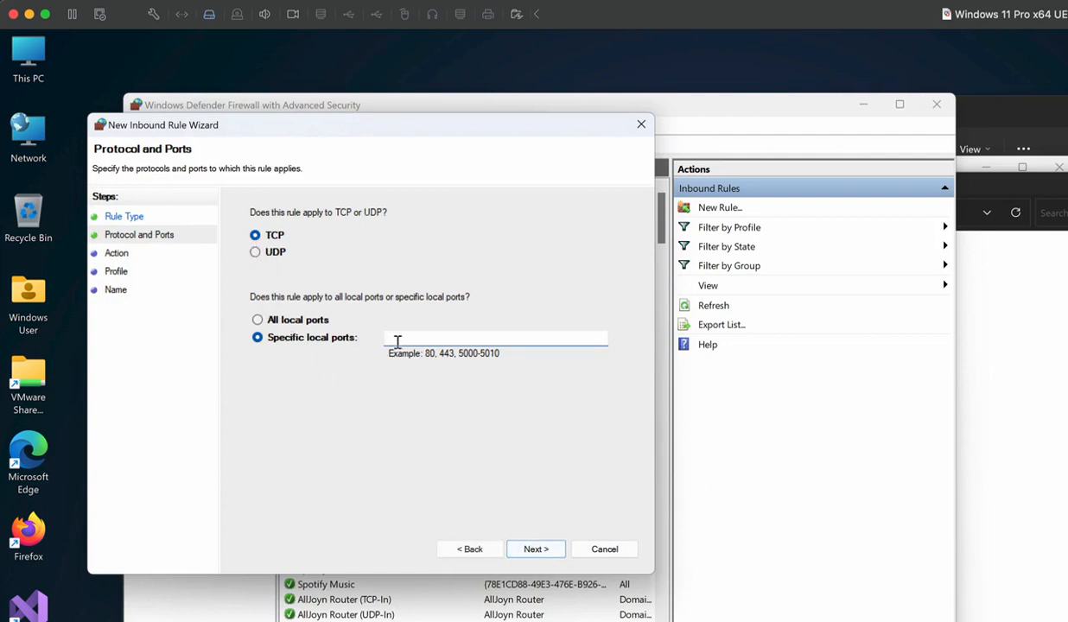
{"action": "type", "text": "1433"}
{"action": "left_click", "coordinate": [533, 549]}
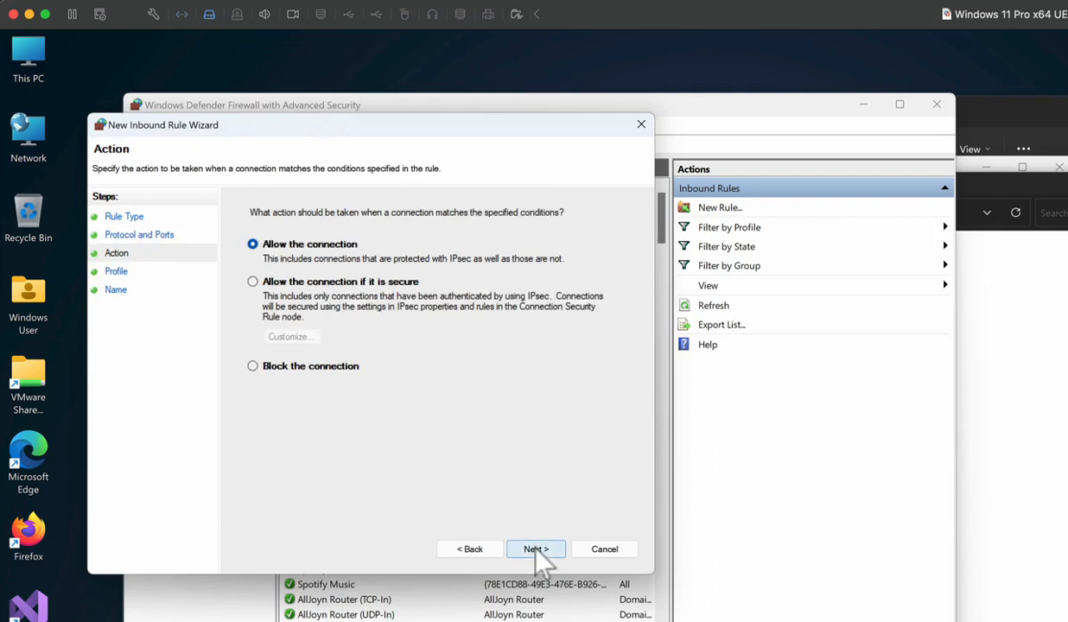
- Allow the connection for all profiles and finish the rule with the name "MS SQL Server 1433 Inbound Port"
{"action": "left_click", "coordinate": [536, 550]}
{"action": "left_click", "coordinate": [535, 549]}
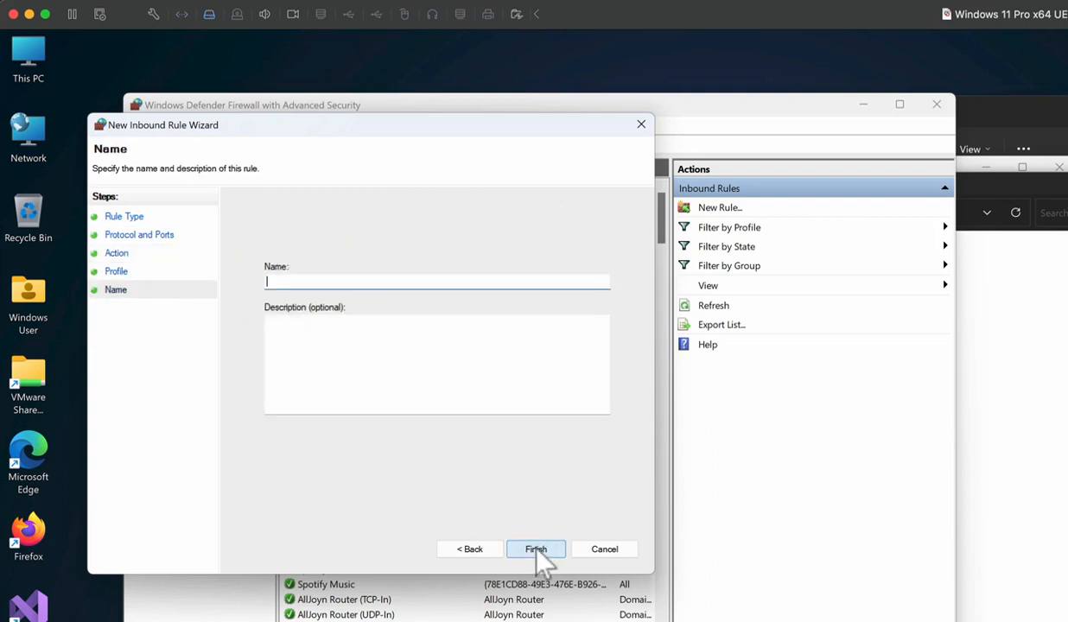
{"action": "type", "text": "MS SQL Server"}
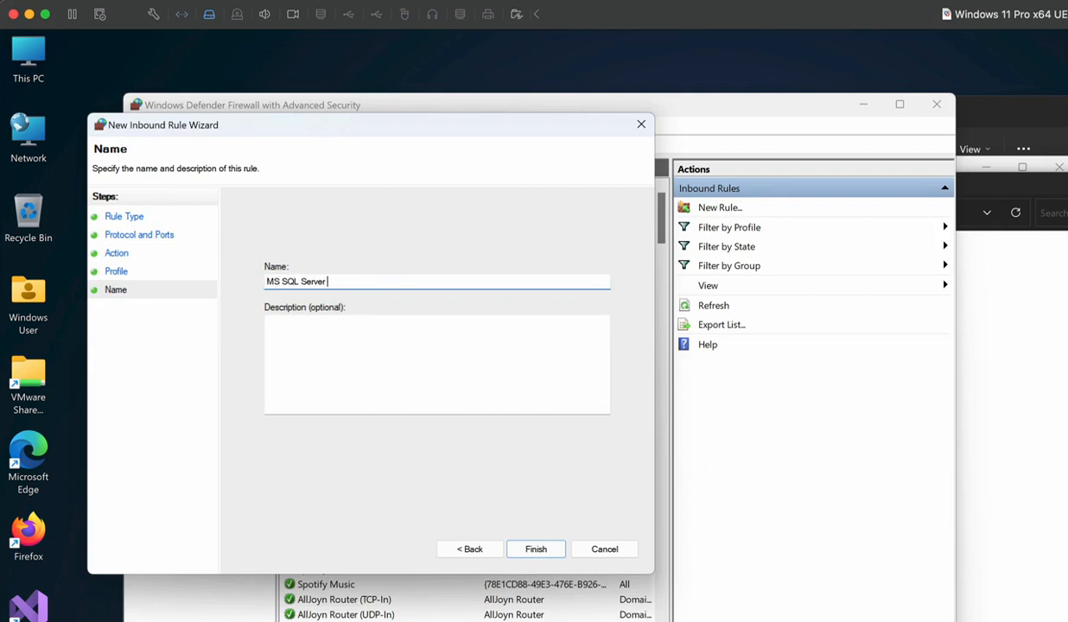
{"action": "type", "text": " 1433 Inbound Port"}
{"action": "left_click", "coordinate": [535, 549]}
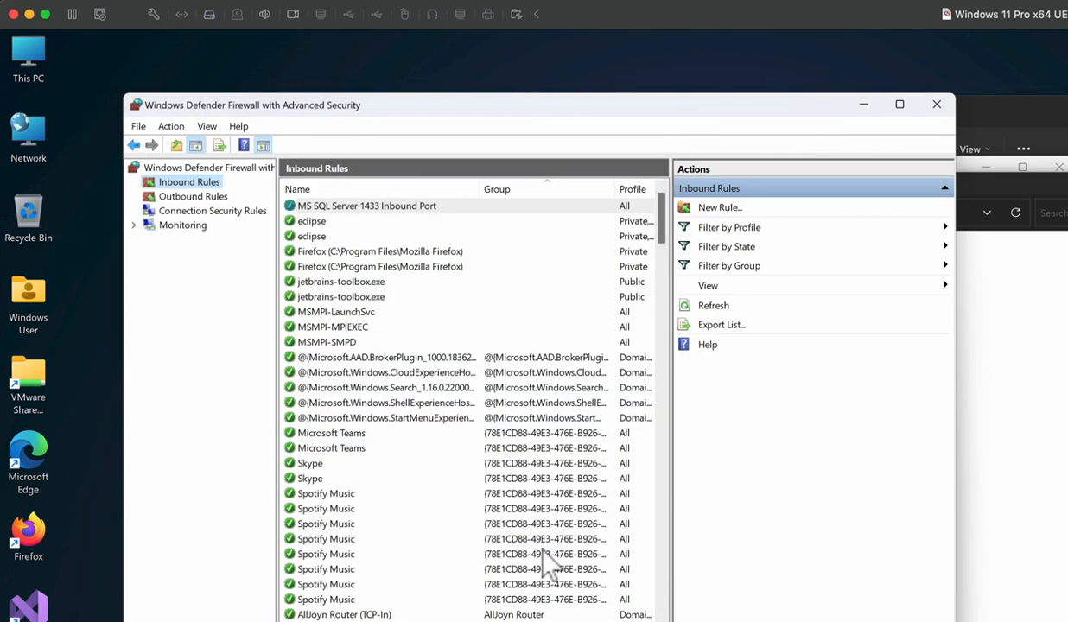
- Examine the new rule's protocol and local port in the inbound rules list, and close both firewall windows
{"action": "left_click", "coordinate": [338, 206]}
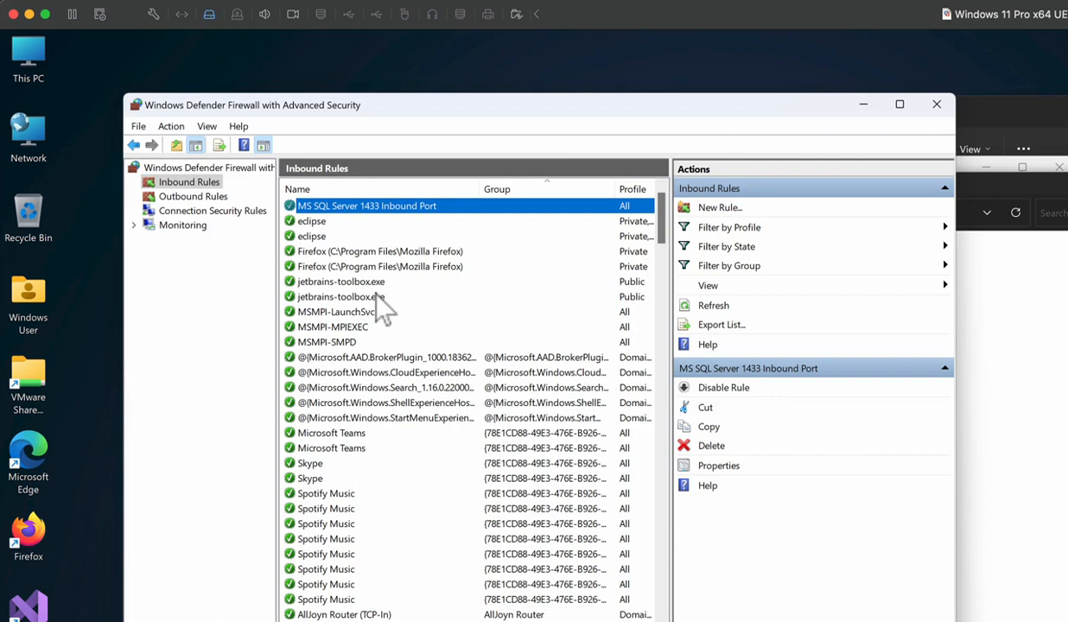
{"action": "scroll", "coordinate": [381, 302], "scroll_direction": "down", "scroll_amount": 4}
{"action": "scroll", "coordinate": [381, 302], "scroll_direction": "up", "scroll_amount": 4}
{"action": "scroll", "coordinate": [450, 388], "scroll_direction": "right", "scroll_amount": 5}
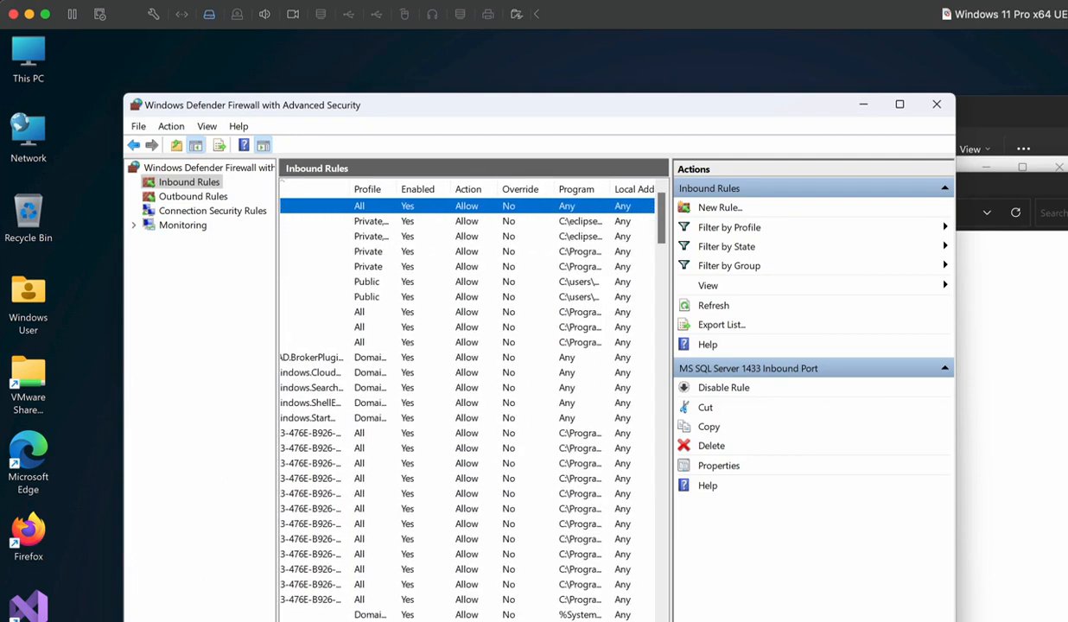
{"action": "scroll", "coordinate": [467, 389], "scroll_direction": "right", "scroll_amount": 2}
{"action": "scroll", "coordinate": [518, 224], "scroll_direction": "right", "scroll_amount": 5}
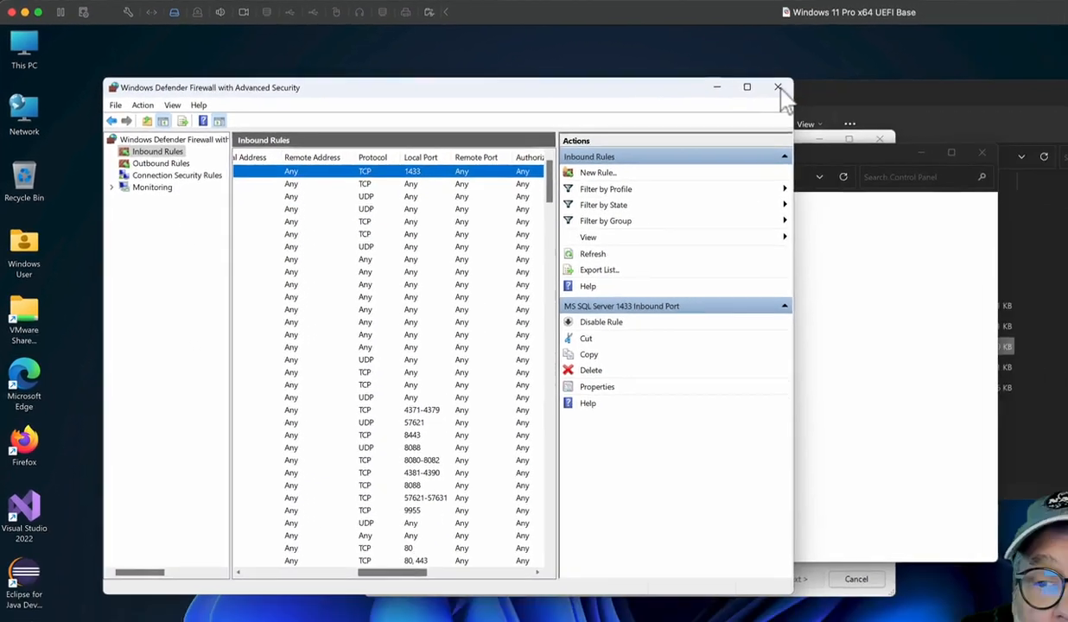
{"action": "left_click", "coordinate": [936, 105]}
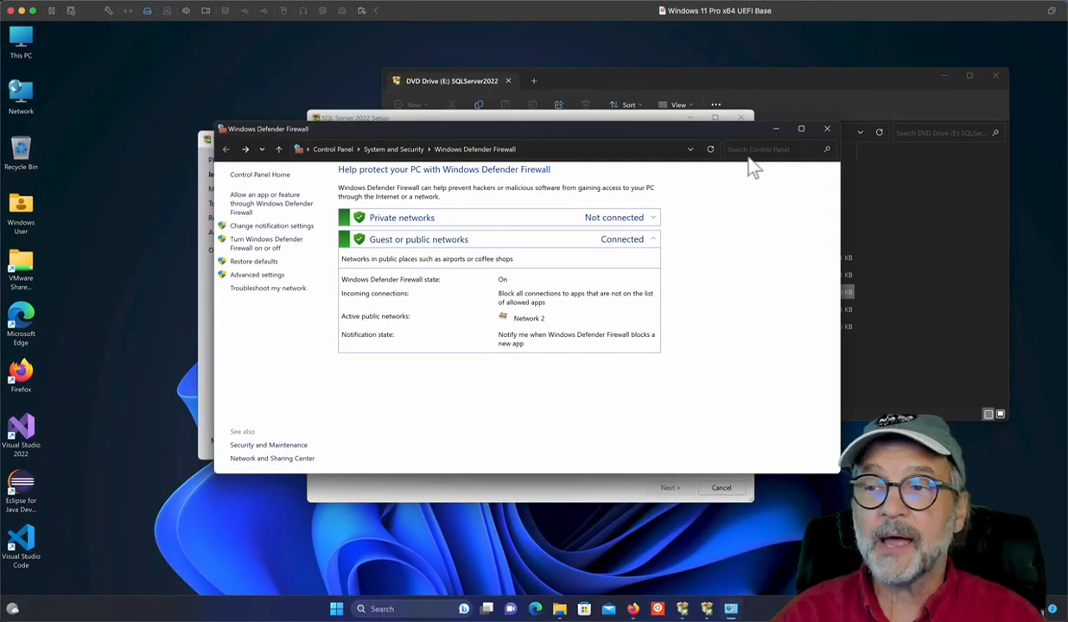
{"action": "left_click", "coordinate": [824, 130]}
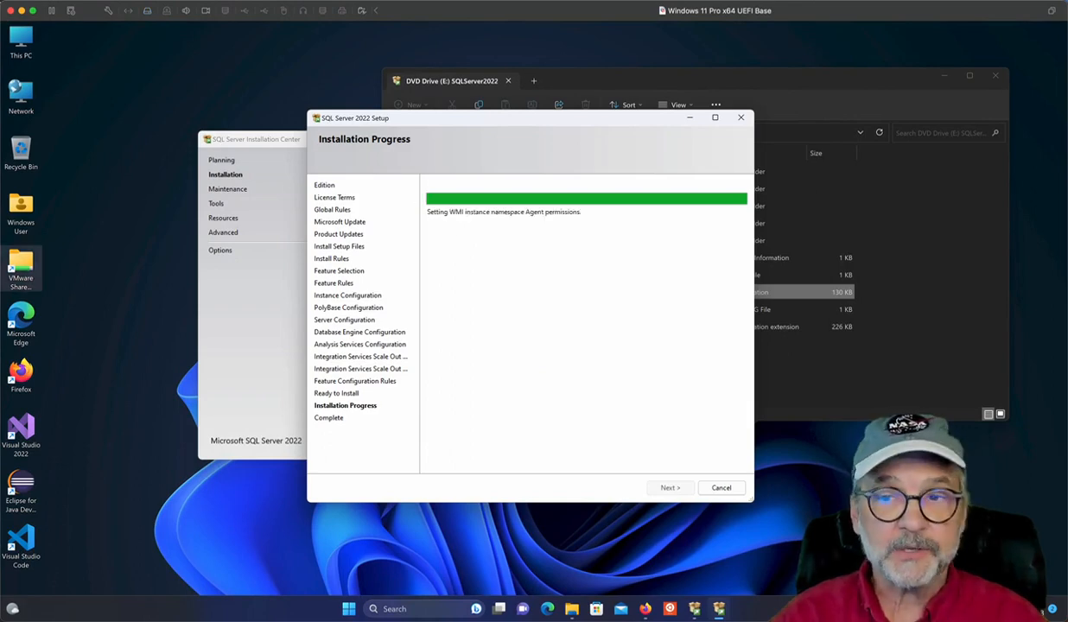
- Move the SQL Server Setup window aside and launch the SSMS-Setup-ENU(1) installer from the Downloads folder
{"action": "left_click_drag", "start_coordinate": [318, 154], "coordinate": [177, 117]}
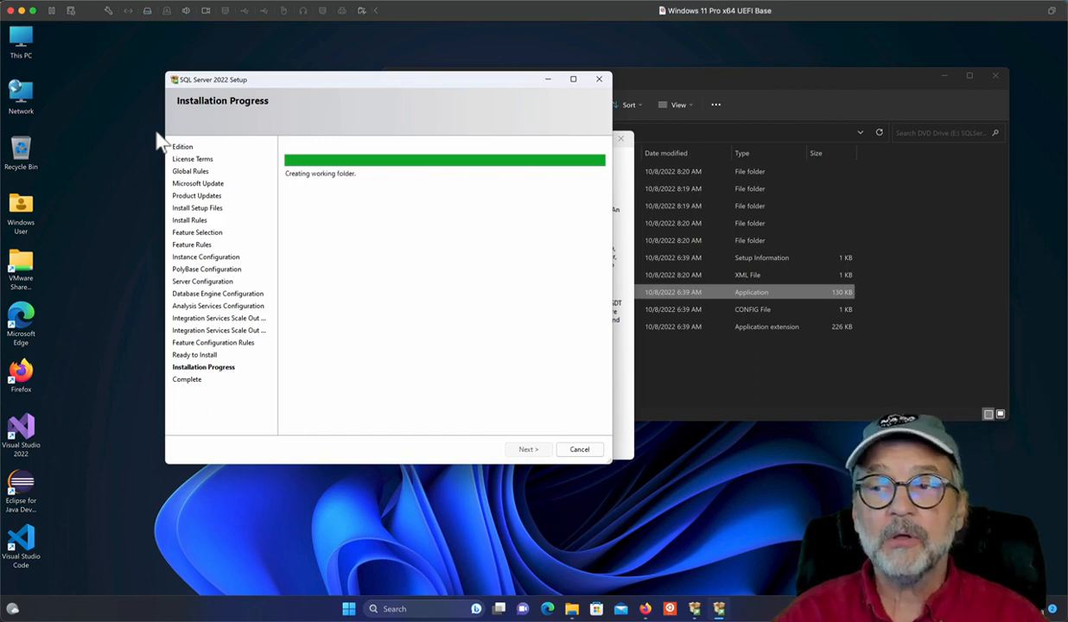
{"action": "left_click", "coordinate": [717, 374]}
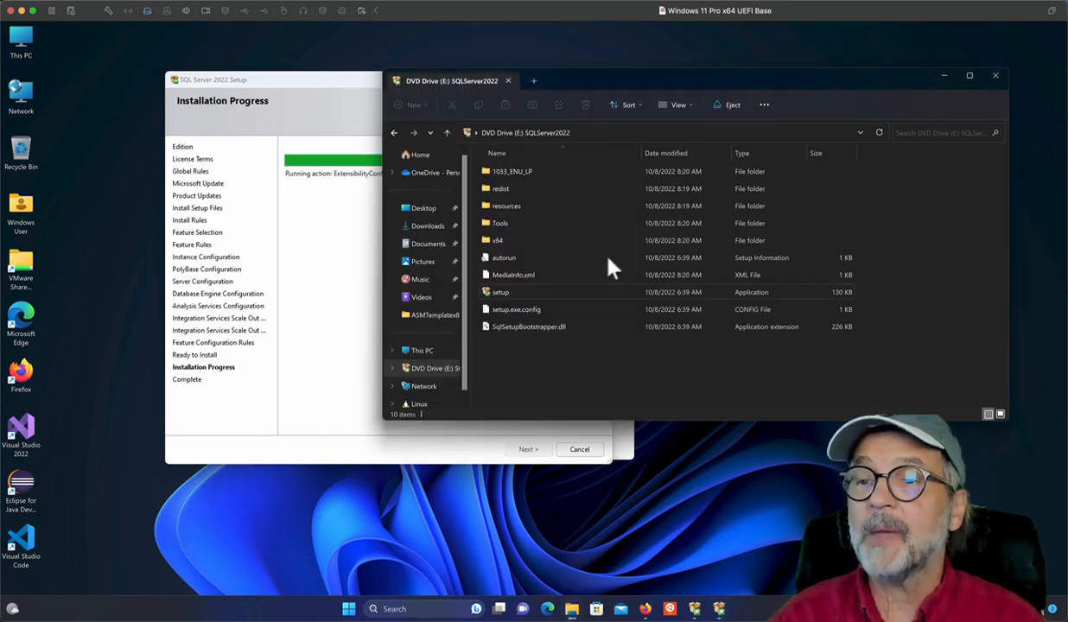
{"action": "left_click", "coordinate": [426, 227]}
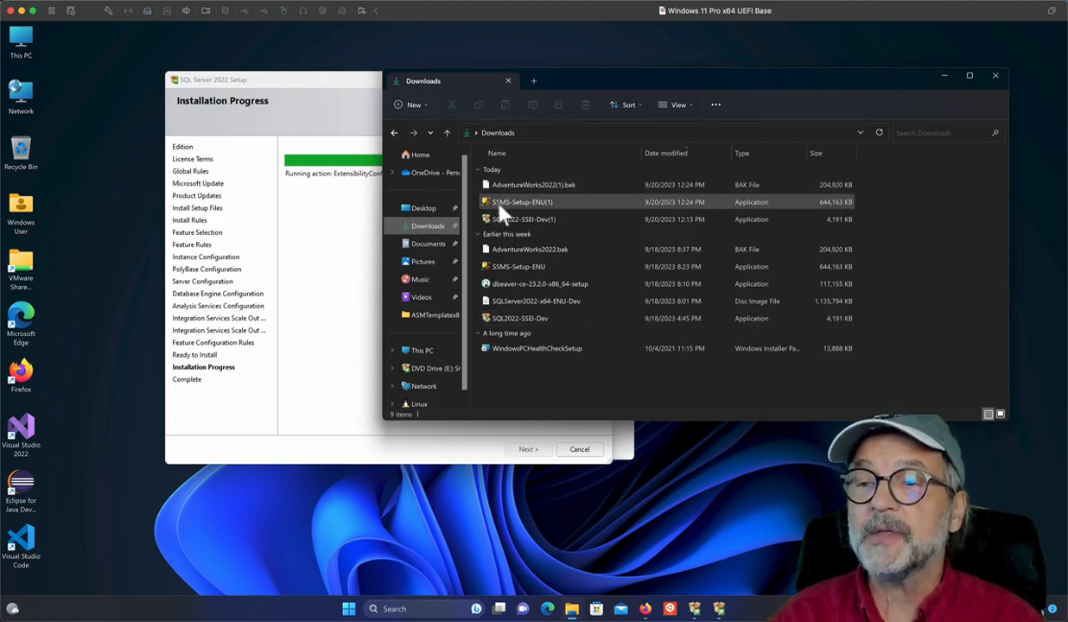
{"action": "left_click", "coordinate": [507, 199]}
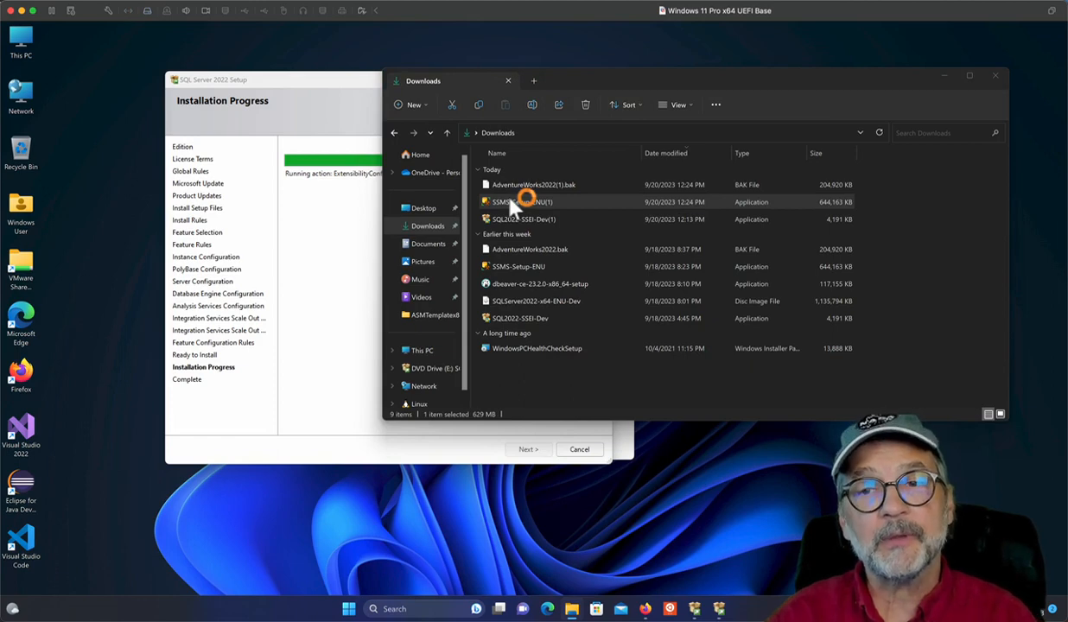
{"action": "left_click", "coordinate": [512, 205]}
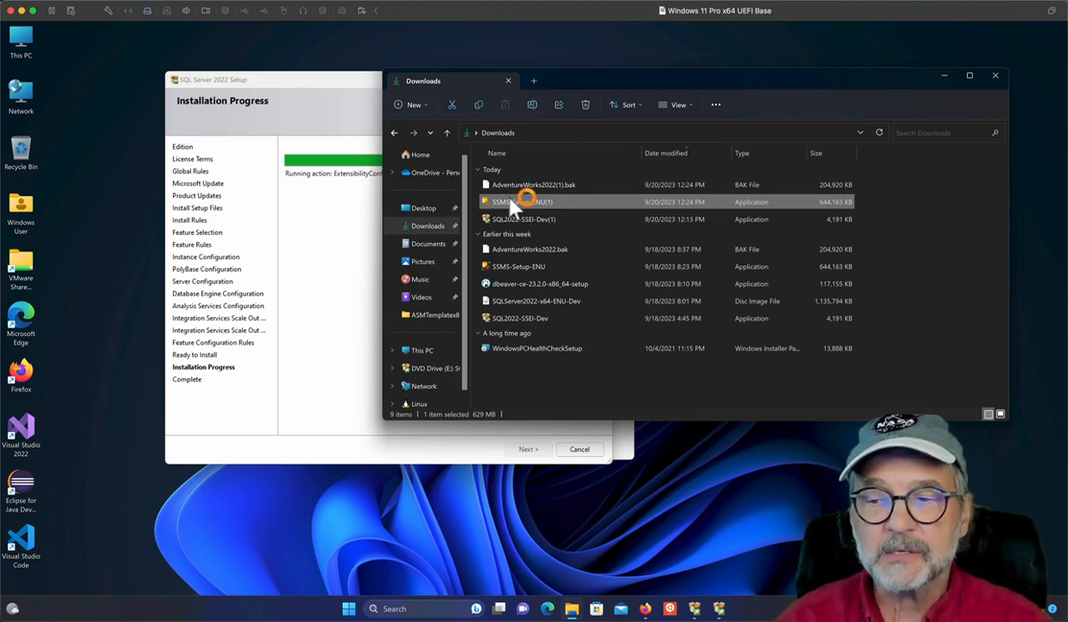
{"action": "left_click", "coordinate": [718, 609]}
{"action": "left_click", "coordinate": [694, 609]}
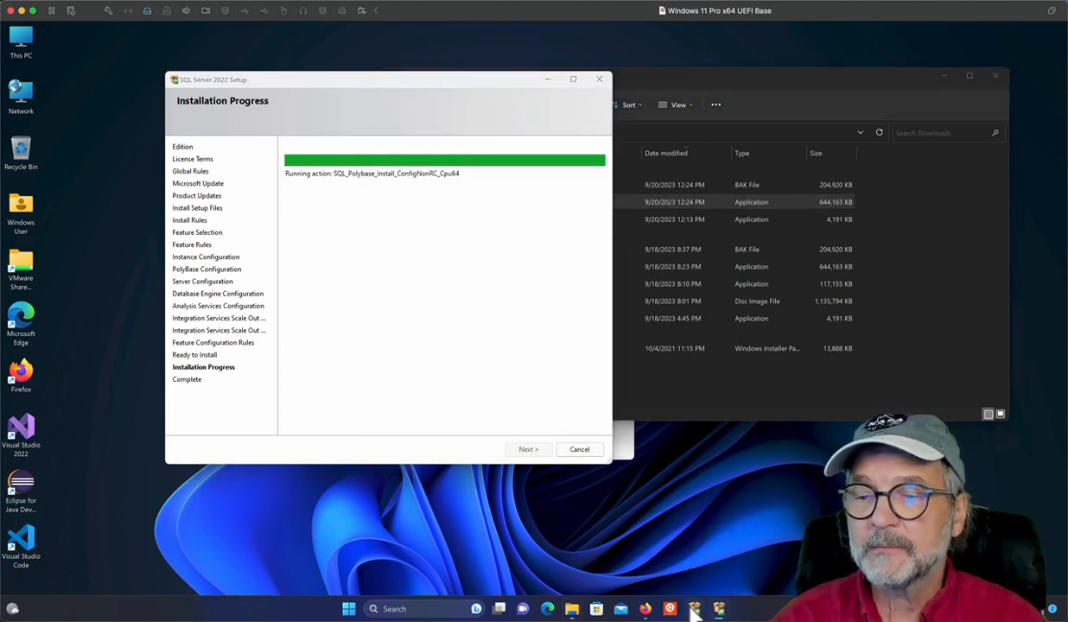
{"action": "left_click", "coordinate": [418, 102]}
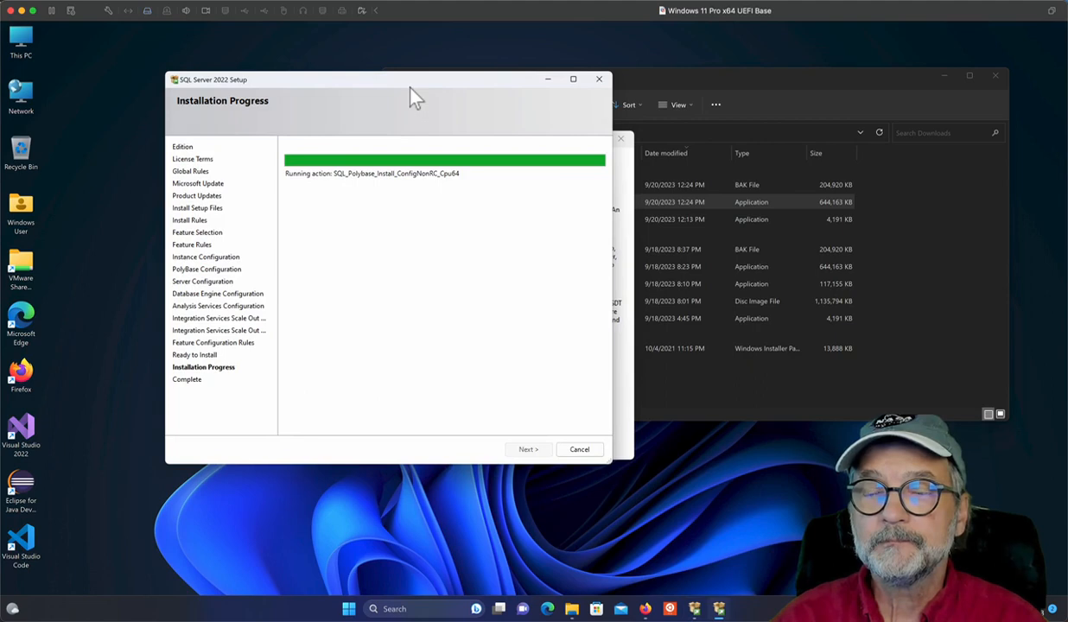
{"action": "left_click", "coordinate": [411, 76]}
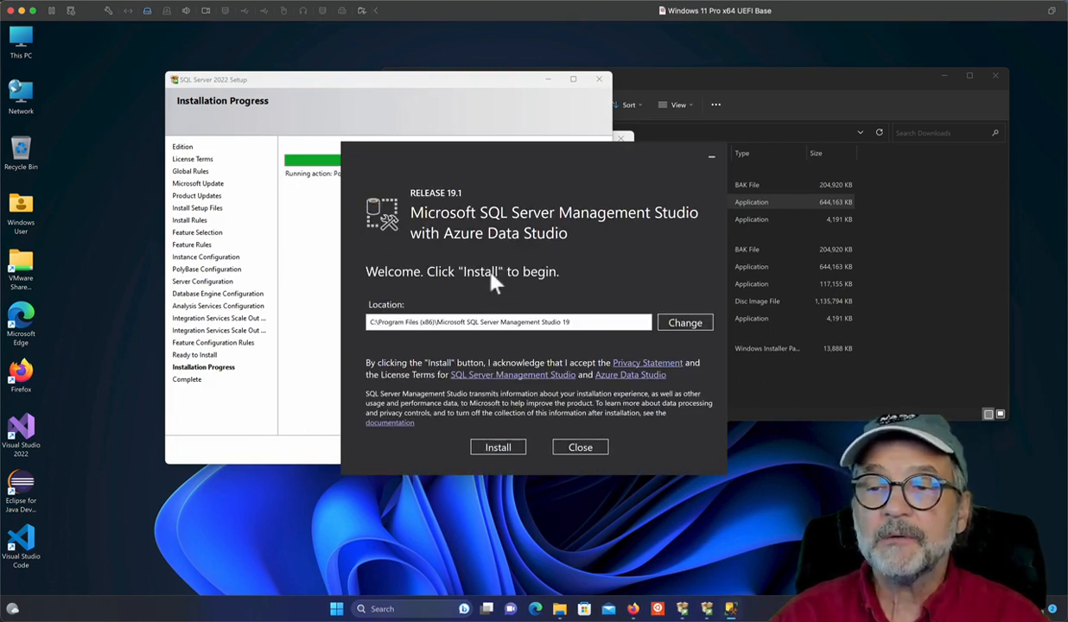
- Install SQL Server Management Studio 19.1 in the default location, allow it to make changes, and move its window aside
{"action": "left_click", "coordinate": [506, 452]}
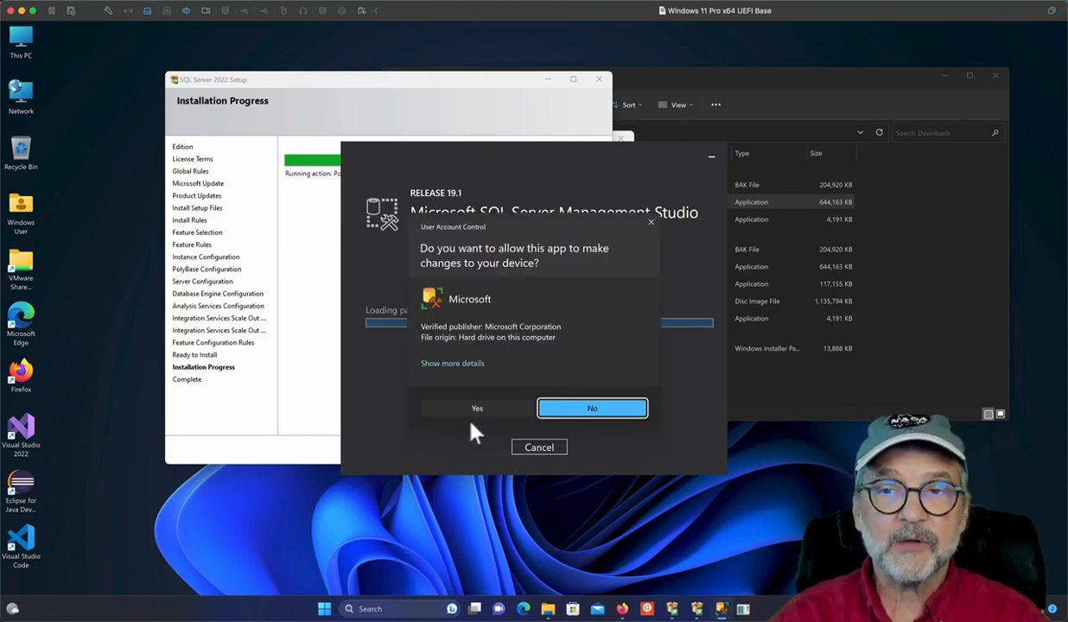
{"action": "left_click", "coordinate": [468, 408]}
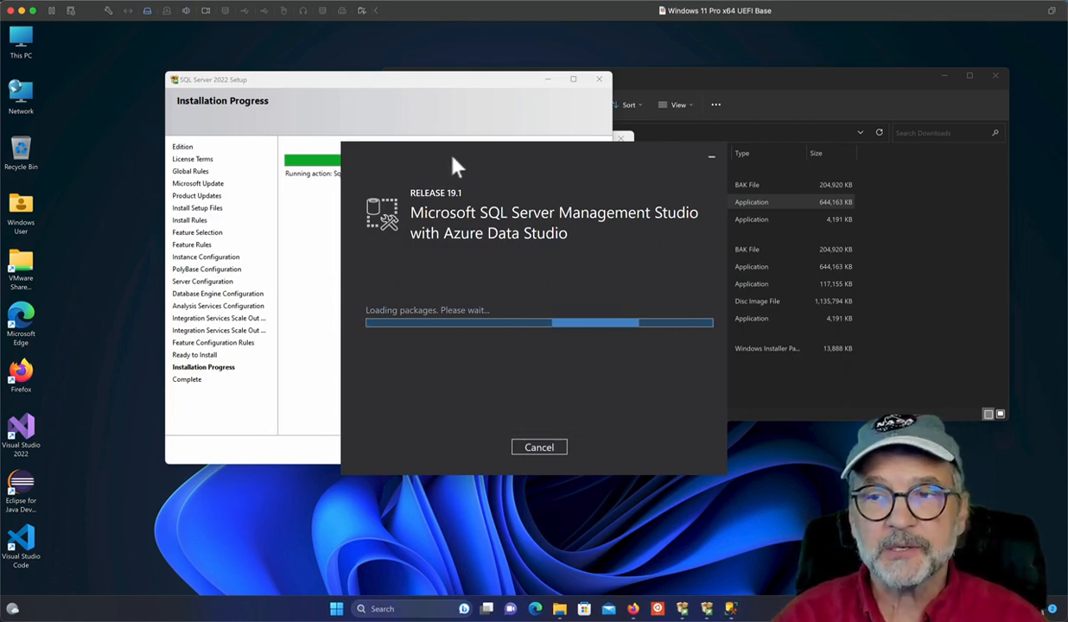
{"action": "left_click_drag", "start_coordinate": [448, 160], "coordinate": [704, 232]}
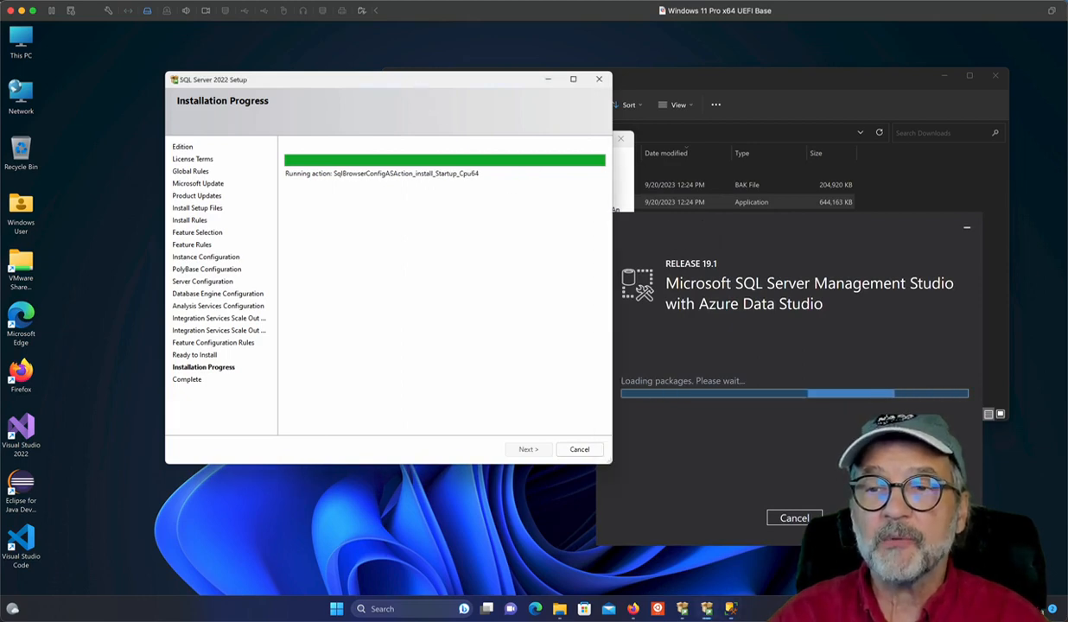
- Rearrange the setup windows, close the completed SQL Server 2022 Setup and the Installation Center, and report that the program ran correctly
{"action": "left_click_drag", "start_coordinate": [424, 86], "coordinate": [359, 86]}
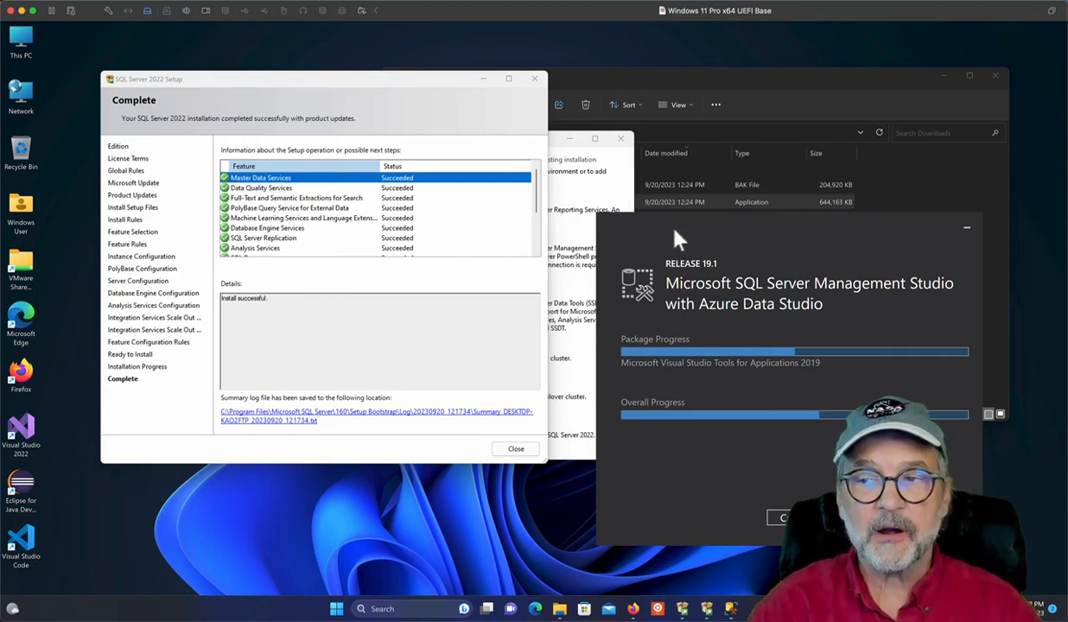
{"action": "mouse_move", "coordinate": [674, 231]}
{"action": "left_mouse_down"}
{"action": "mouse_move", "coordinate": [661, 196]}
{"action": "mouse_move", "coordinate": [678, 226]}
{"action": "left_mouse_up"}
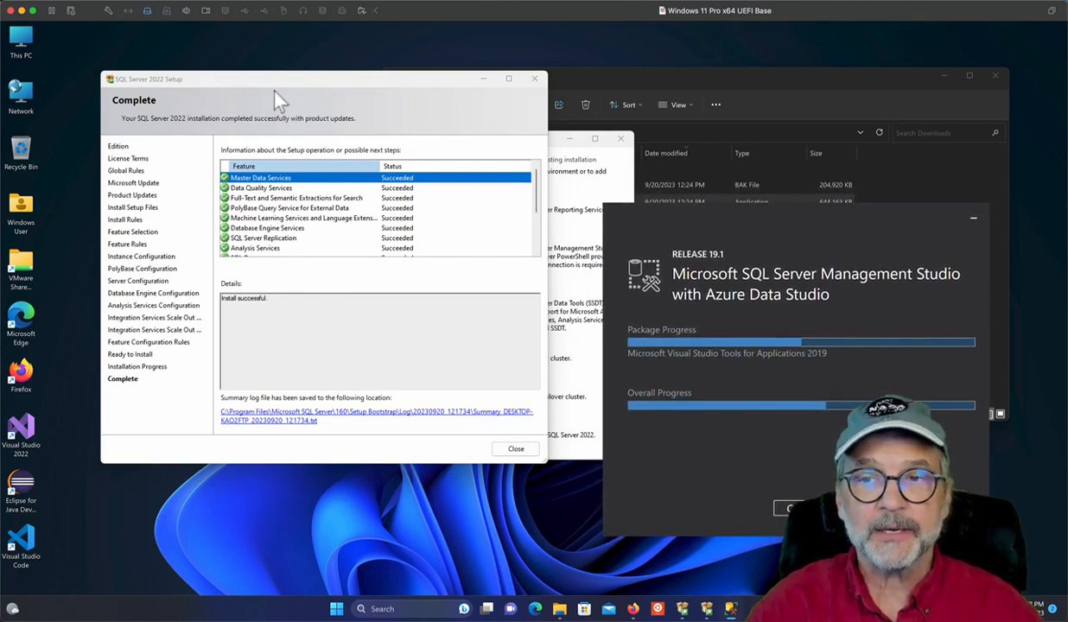
{"action": "left_click_drag", "start_coordinate": [265, 87], "coordinate": [272, 87]}
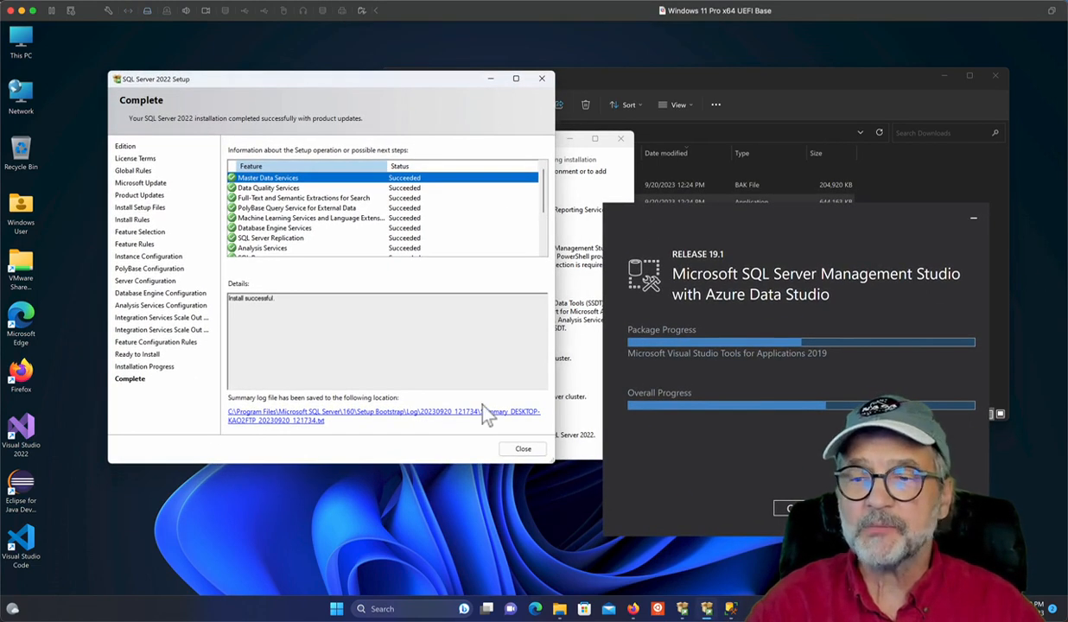
{"action": "left_click", "coordinate": [521, 450]}
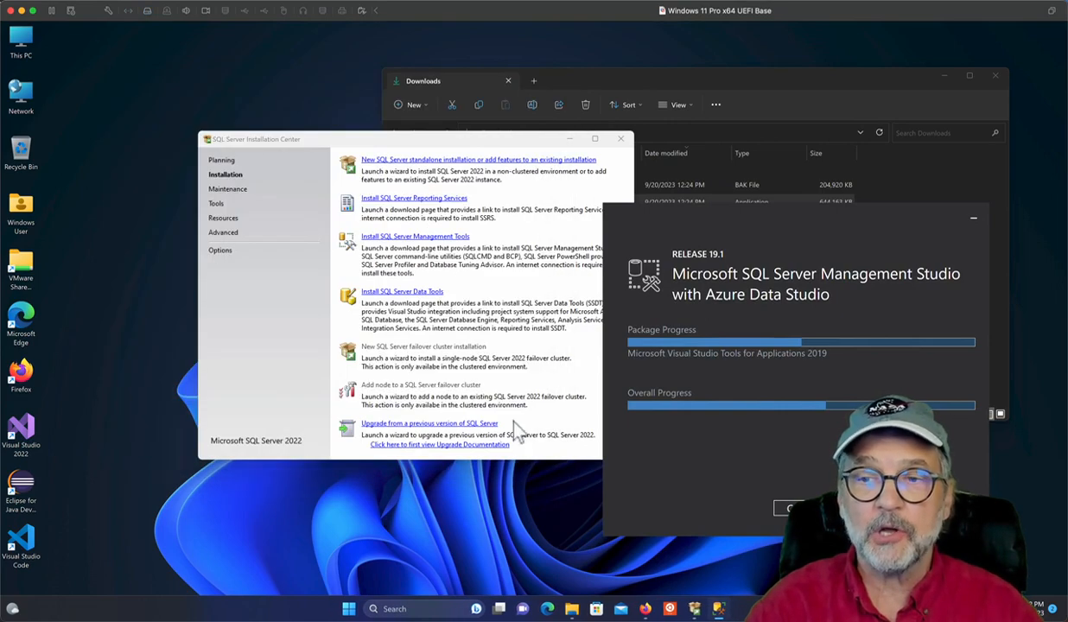
{"action": "left_click", "coordinate": [621, 140]}
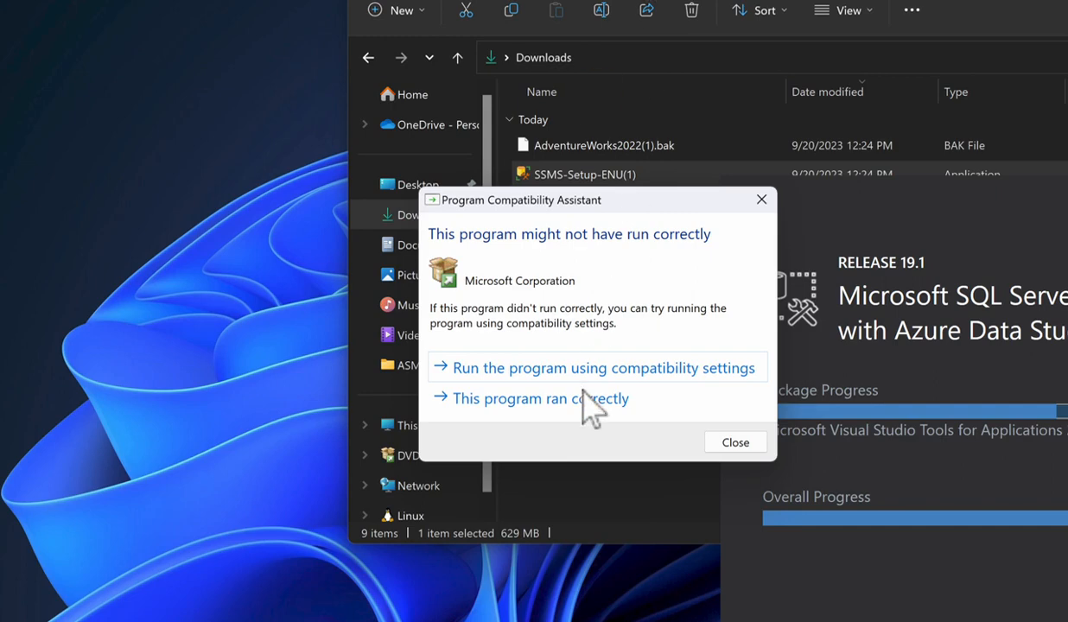
{"action": "left_click", "coordinate": [499, 402]}
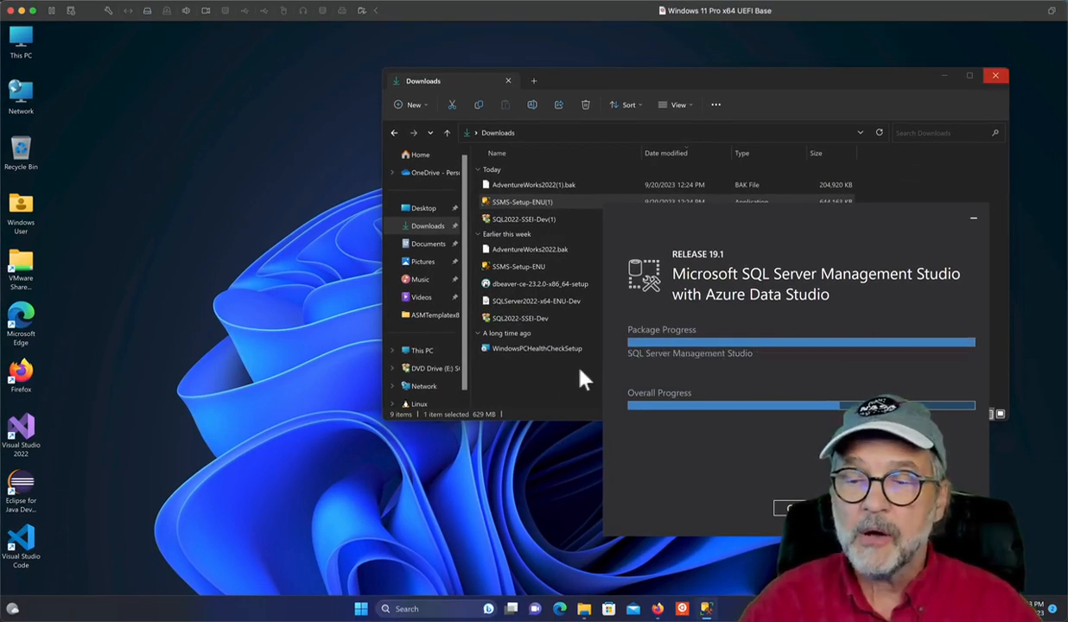
- Find SQL Server 2022 Configuration Manager under Microsoft SQL Server 2022 in the installed apps and open its file location
{"action": "left_click", "coordinate": [361, 608]}
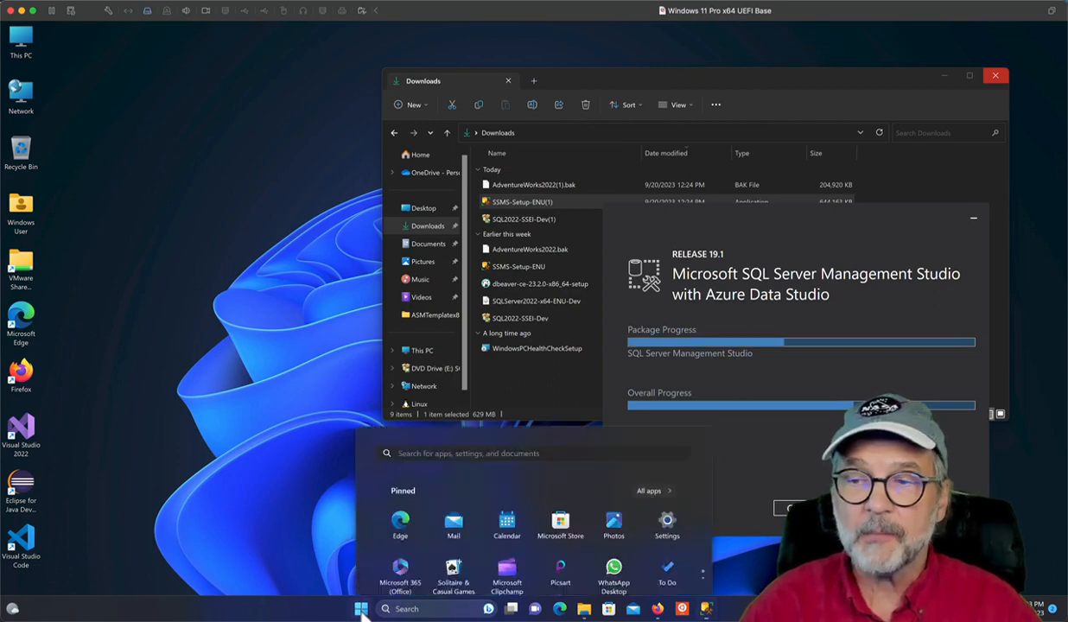
{"action": "left_click", "coordinate": [649, 251]}
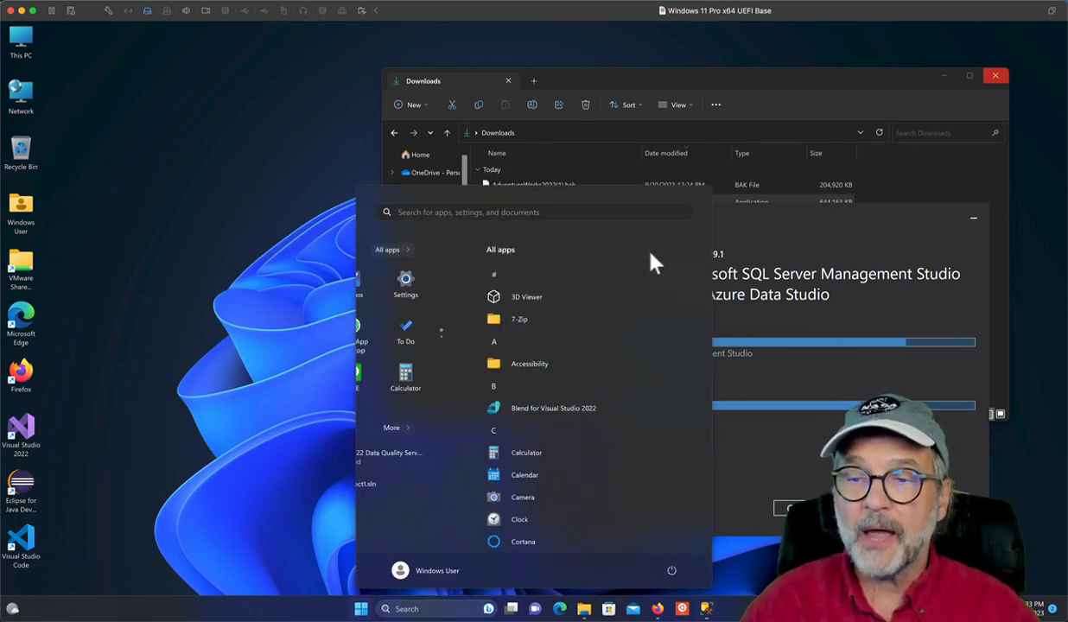
{"action": "scroll", "coordinate": [486, 441], "scroll_direction": "down", "scroll_amount": 10}
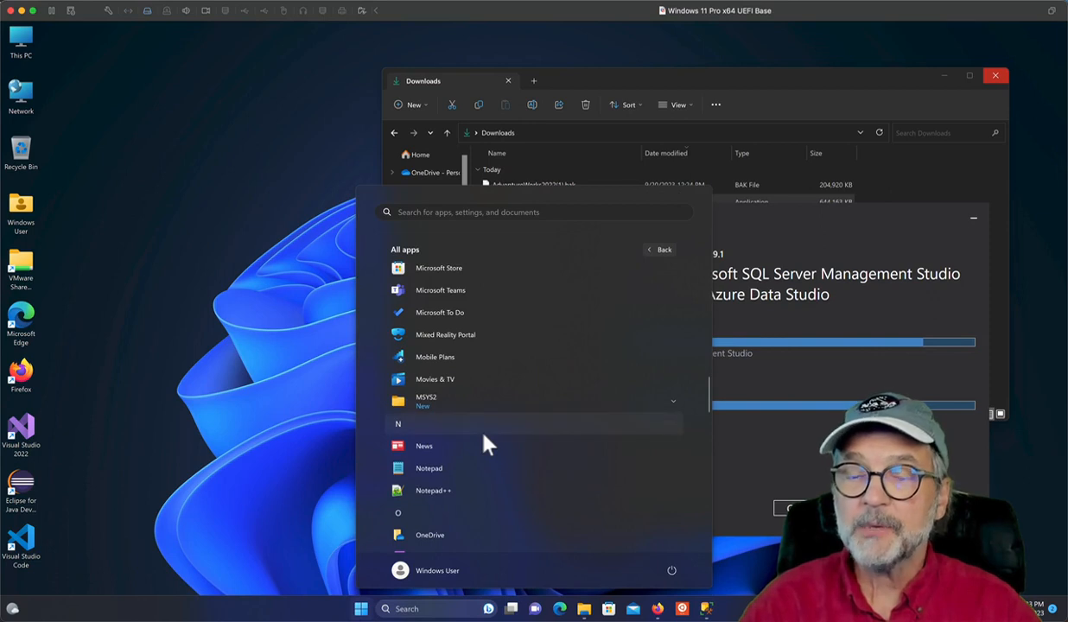
{"action": "scroll", "coordinate": [486, 444], "scroll_direction": "up", "scroll_amount": 3}
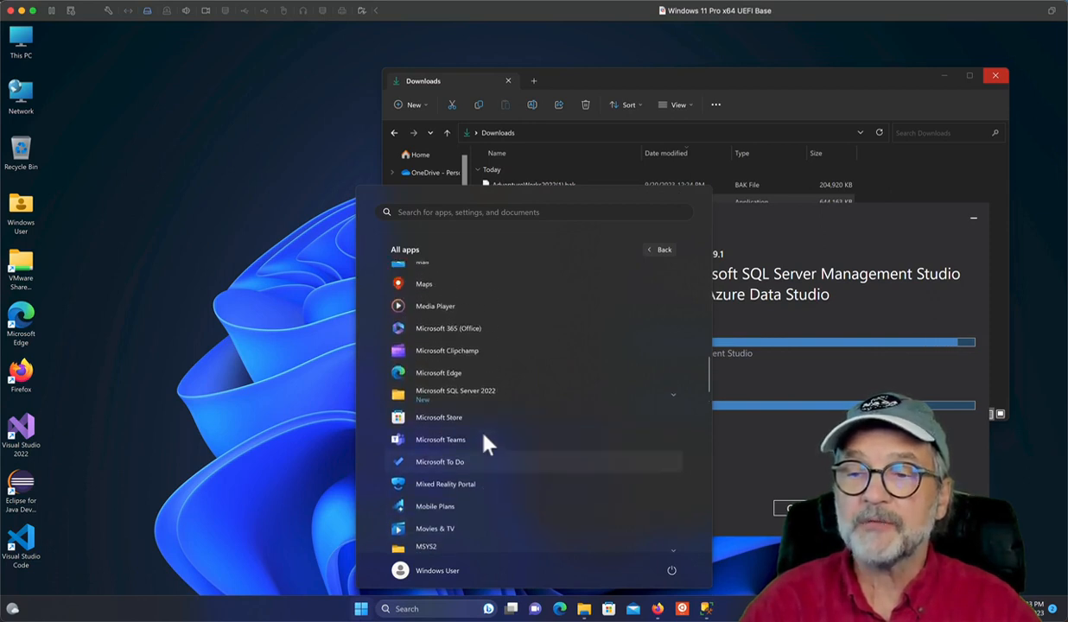
{"action": "scroll", "coordinate": [486, 444], "scroll_direction": "up", "scroll_amount": 1}
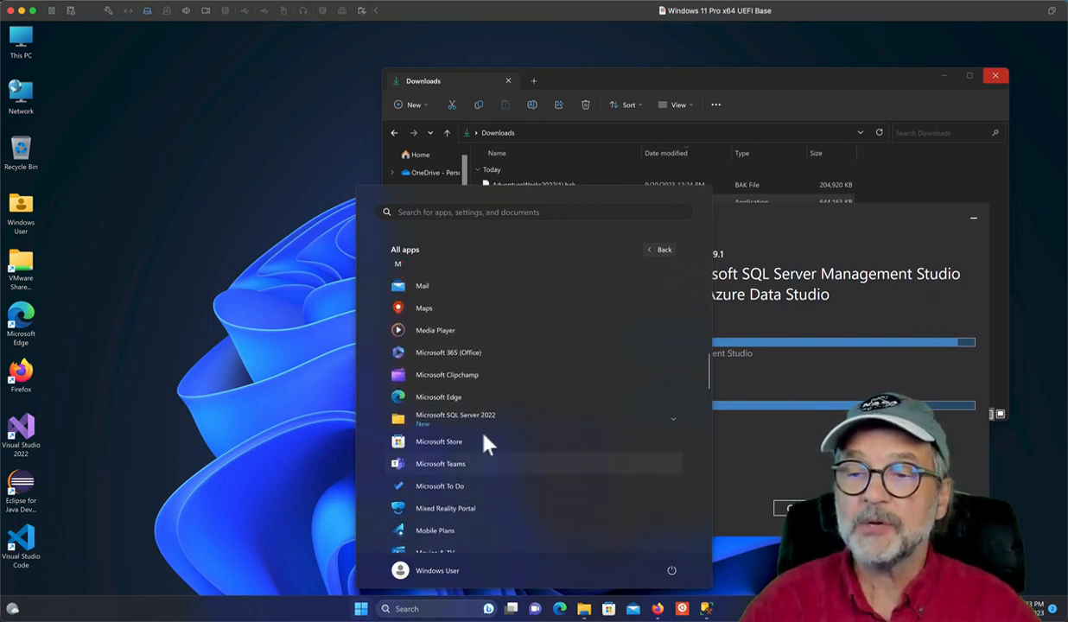
{"action": "left_click", "coordinate": [435, 414]}
{"action": "scroll", "coordinate": [458, 423], "scroll_direction": "down", "scroll_amount": 2}
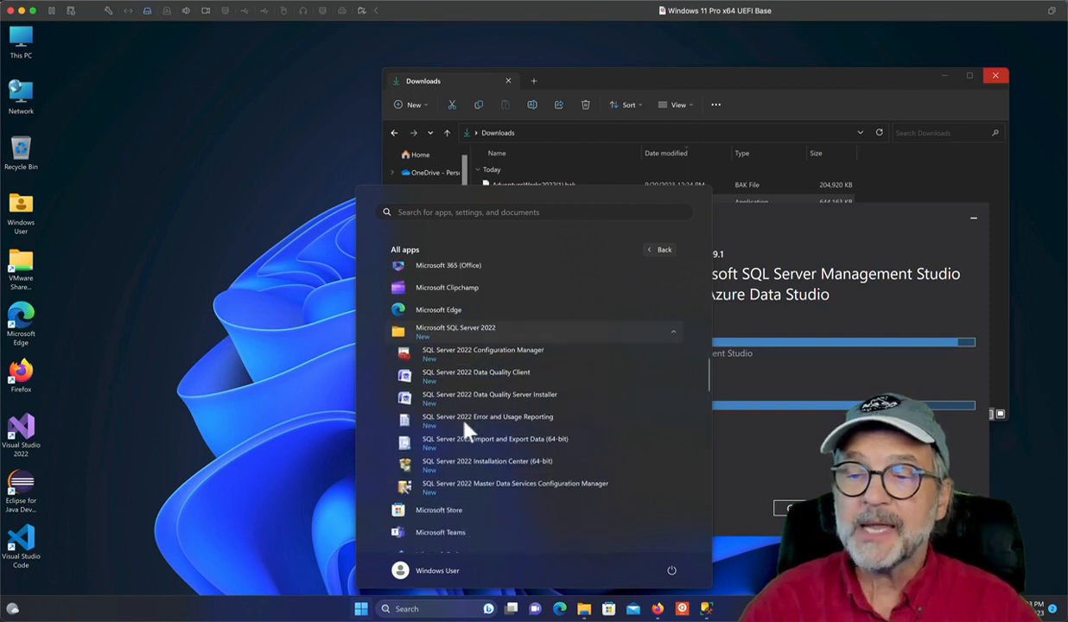
{"action": "right_click", "coordinate": [447, 353]}
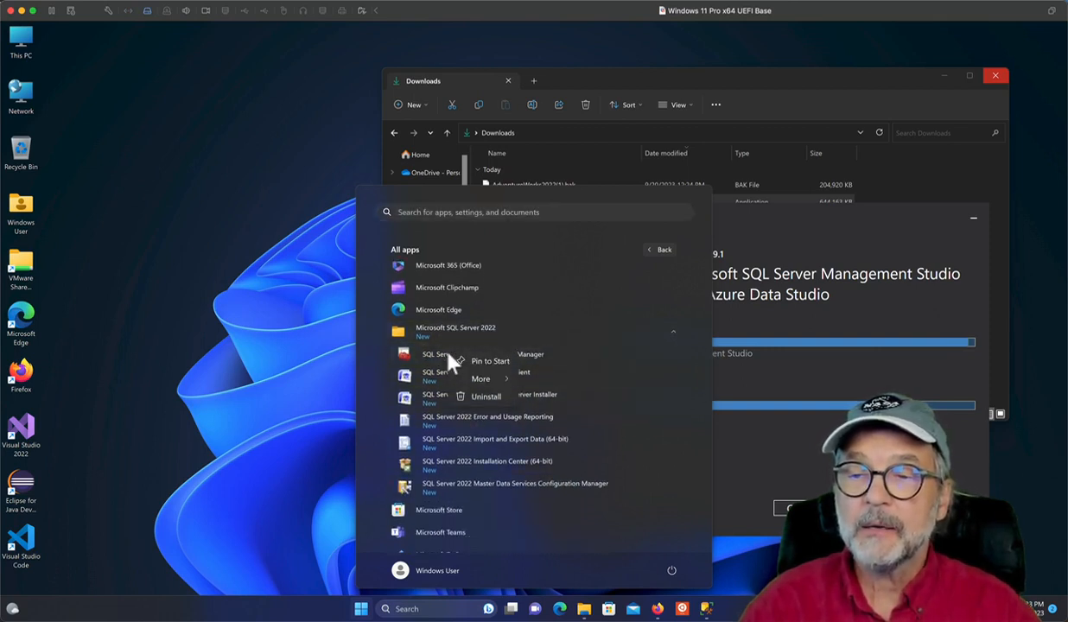
{"action": "mouse_move", "coordinate": [475, 380]}
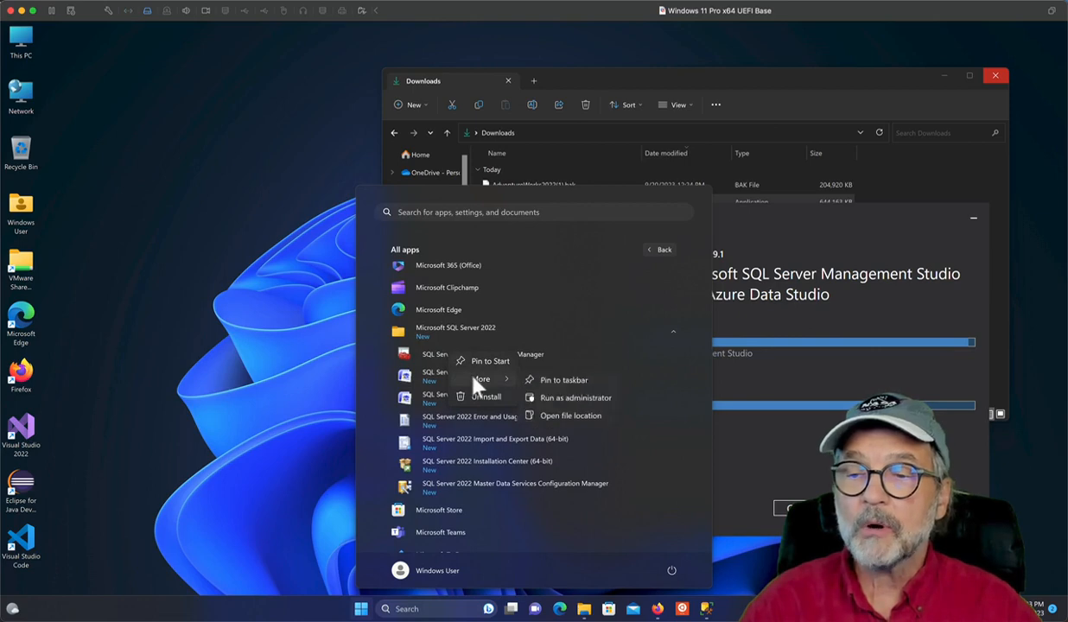
{"action": "left_click", "coordinate": [566, 417]}
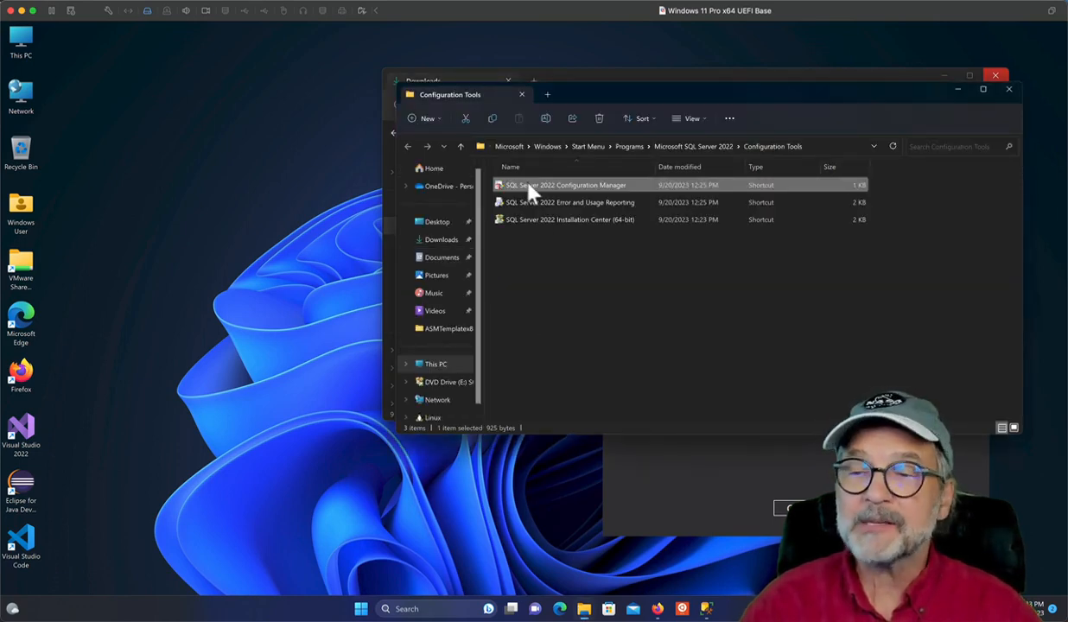
- Place the SQL Server 2022 Configuration Manager shortcut on the desktop and close the Configuration Tools folder
{"action": "left_click_drag", "start_coordinate": [505, 184], "coordinate": [78, 536]}
{"action": "left_click", "coordinate": [121, 508]}
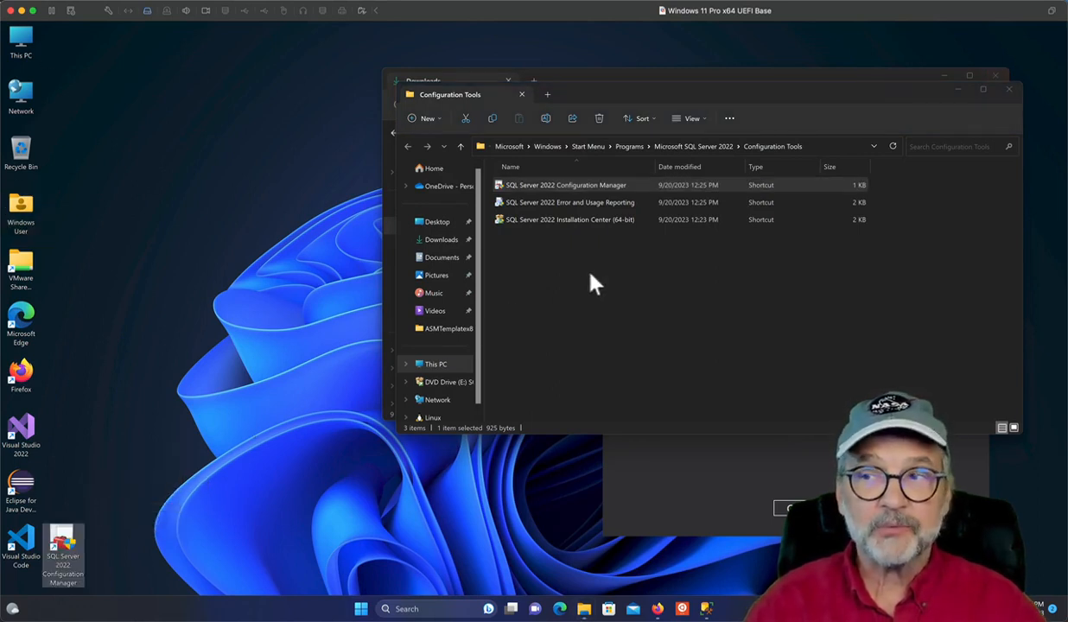
{"action": "left_click", "coordinate": [1008, 90]}
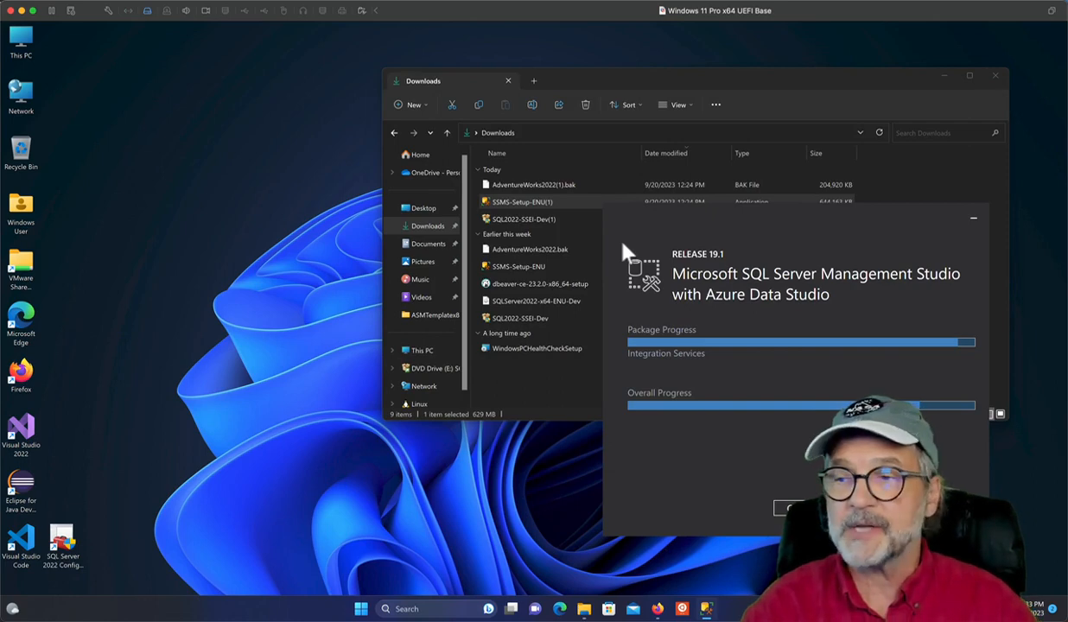
- Launch SQL Server 2022 Configuration Manager from the desktop, allow it to make changes, and show the protocols for MSSQLSERVER
{"action": "double_click", "coordinate": [61, 540]}
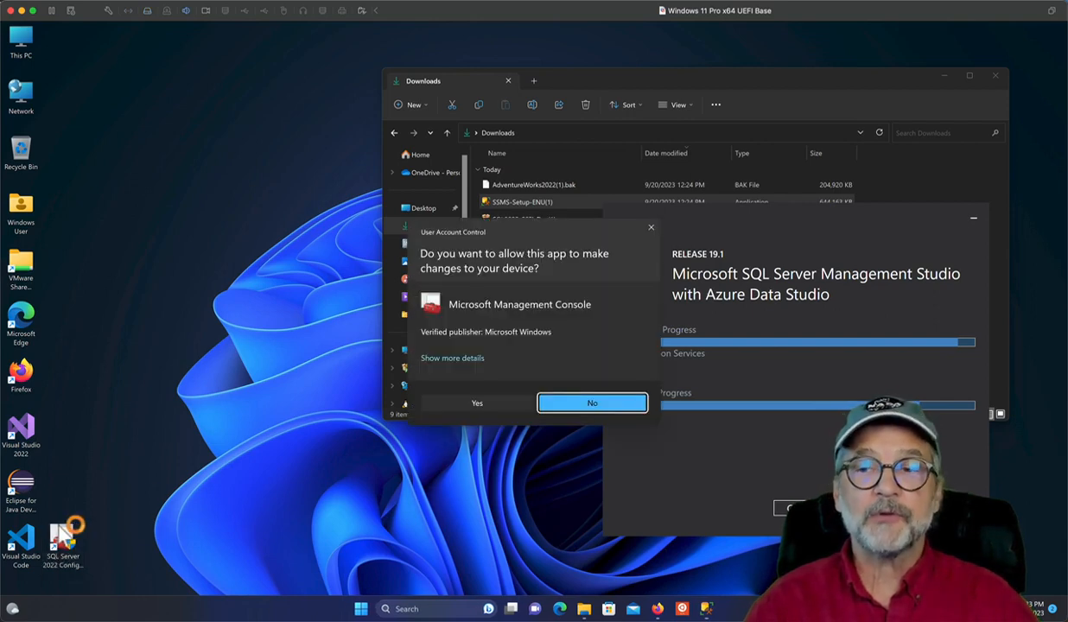
{"action": "left_click", "coordinate": [476, 404]}
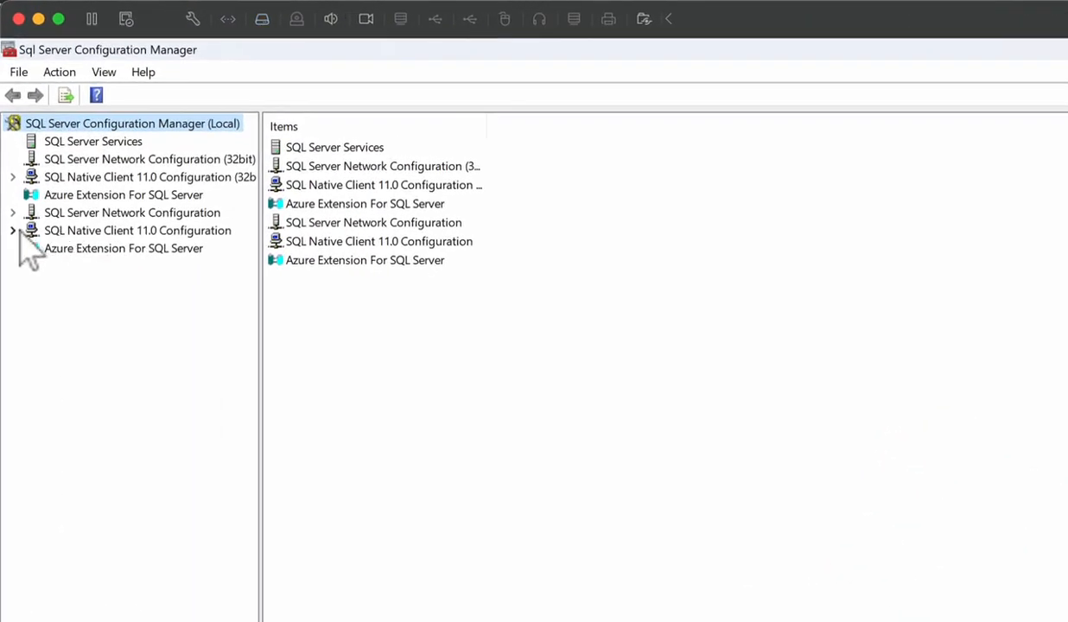
{"action": "left_click", "coordinate": [13, 213]}
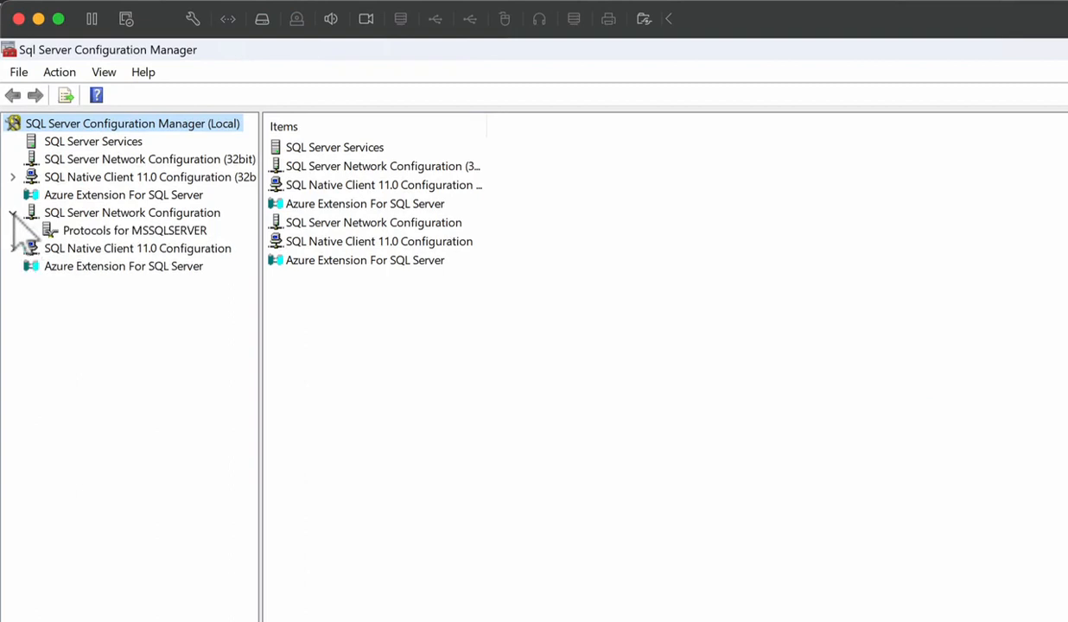
{"action": "left_click", "coordinate": [76, 233]}
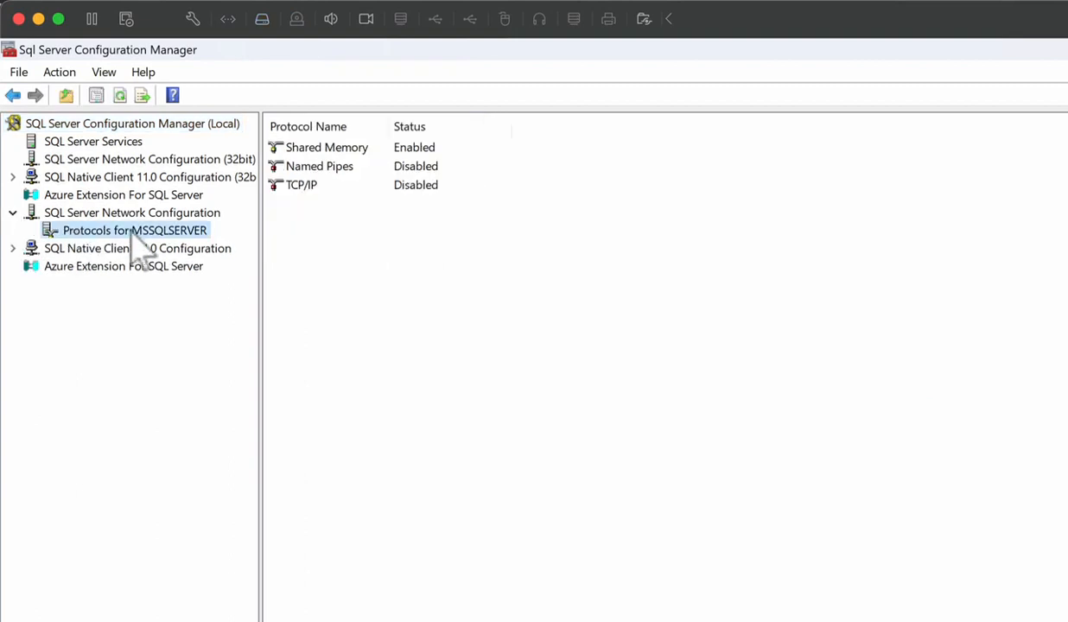
- Set the TCP/IP protocol's Enabled property to Yes, apply it, acknowledge the warning, and close the properties
{"action": "left_click", "coordinate": [320, 188]}
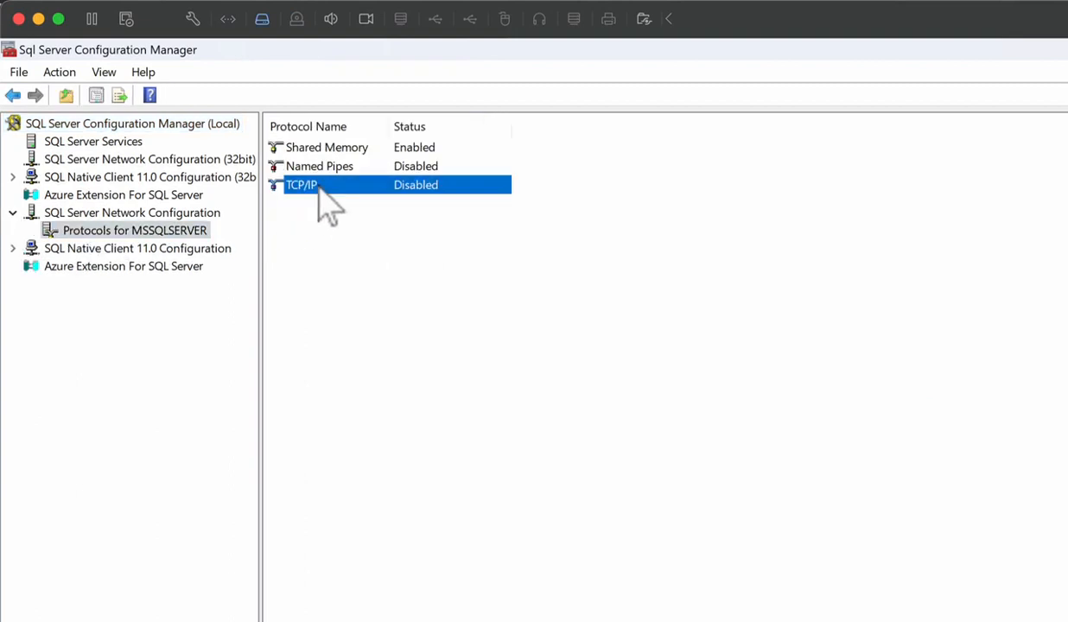
{"action": "double_click", "coordinate": [415, 205]}
{"action": "left_click", "coordinate": [846, 389]}
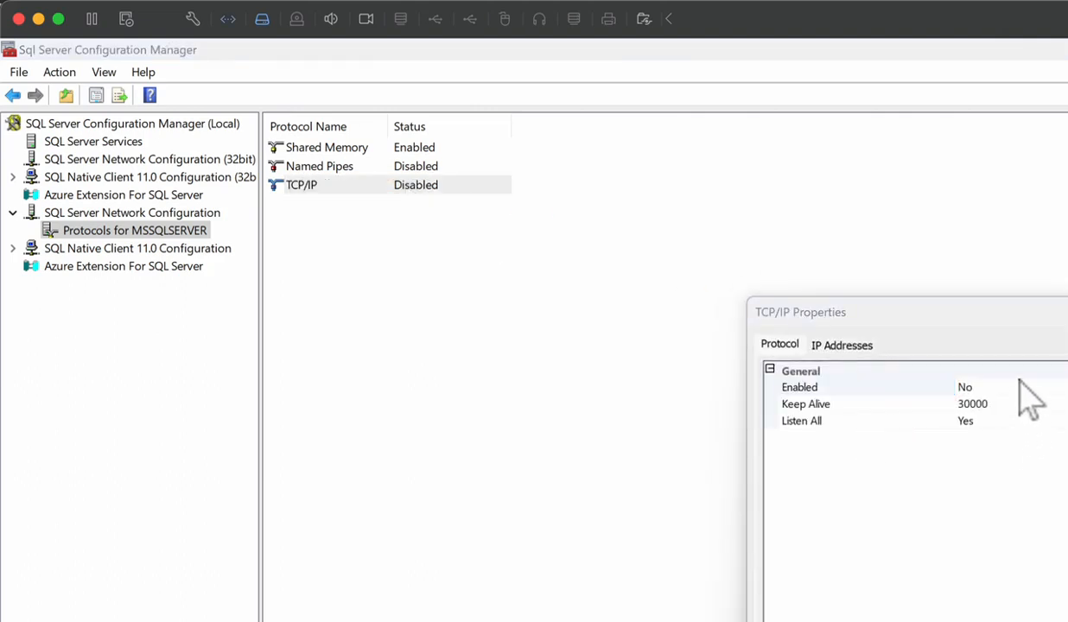
{"action": "left_click", "coordinate": [757, 174]}
{"action": "left_click", "coordinate": [567, 151]}
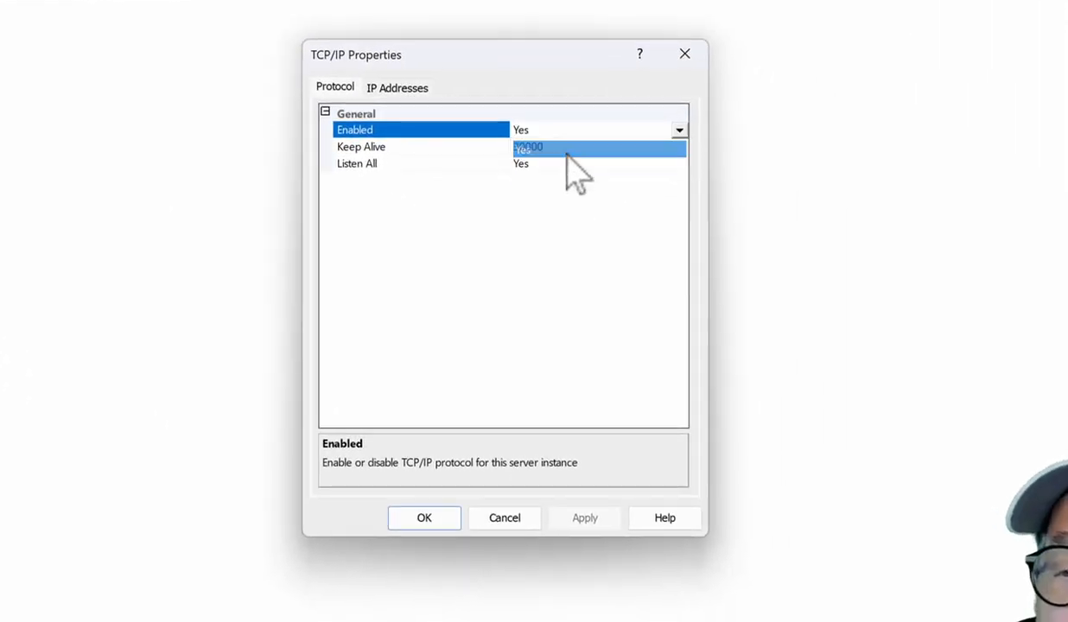
{"action": "left_click", "coordinate": [580, 520]}
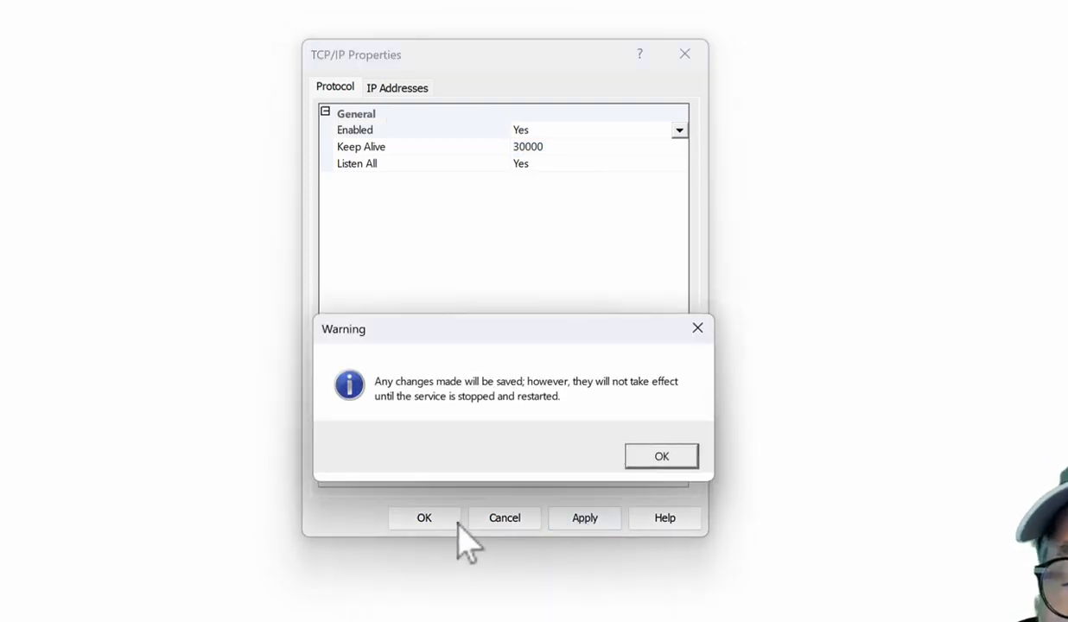
{"action": "left_click", "coordinate": [661, 456]}
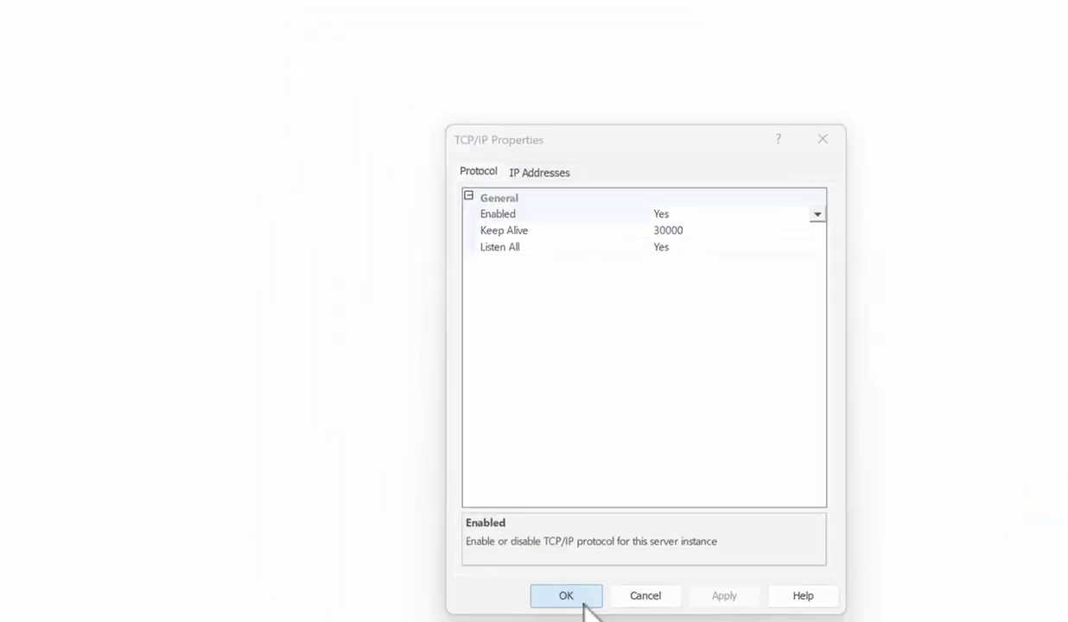
{"action": "left_click", "coordinate": [583, 603]}
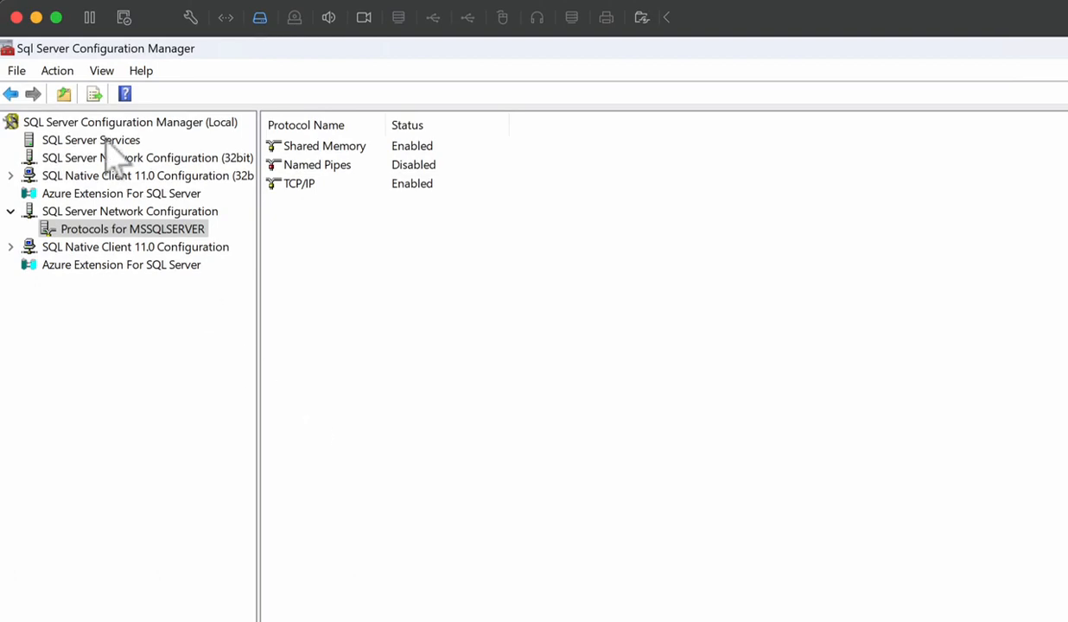
- Restore the Configuration Manager window to a smaller size, reposition it, and list the SQL Server Services
{"action": "double_click", "coordinate": [388, 45]}
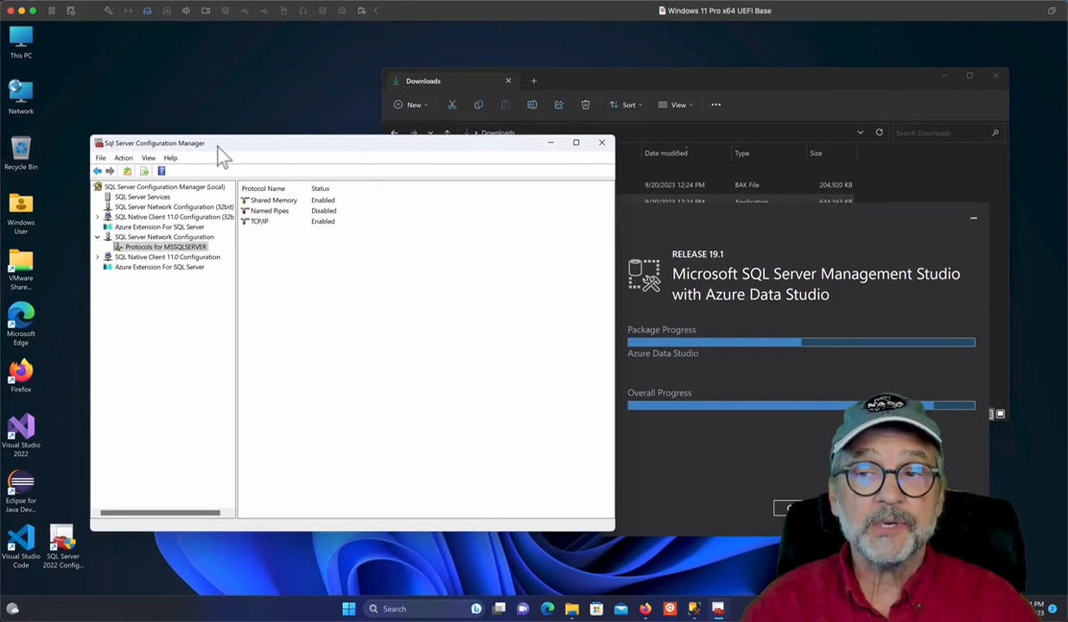
{"action": "left_click_drag", "start_coordinate": [382, 256], "coordinate": [389, 172]}
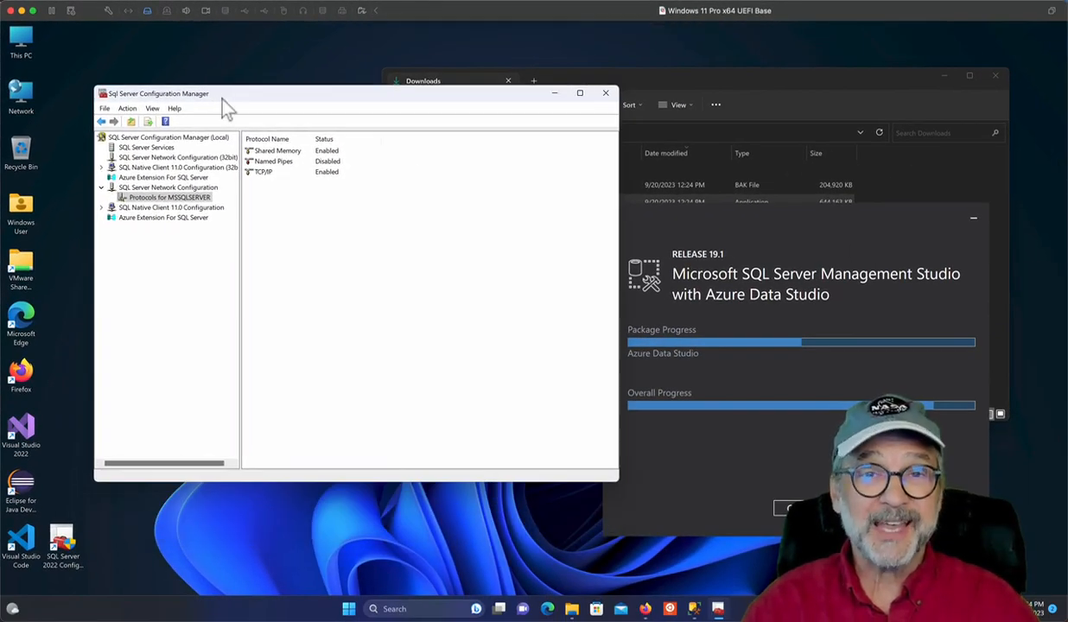
{"action": "left_click", "coordinate": [139, 138]}
{"action": "right_click", "coordinate": [138, 139]}
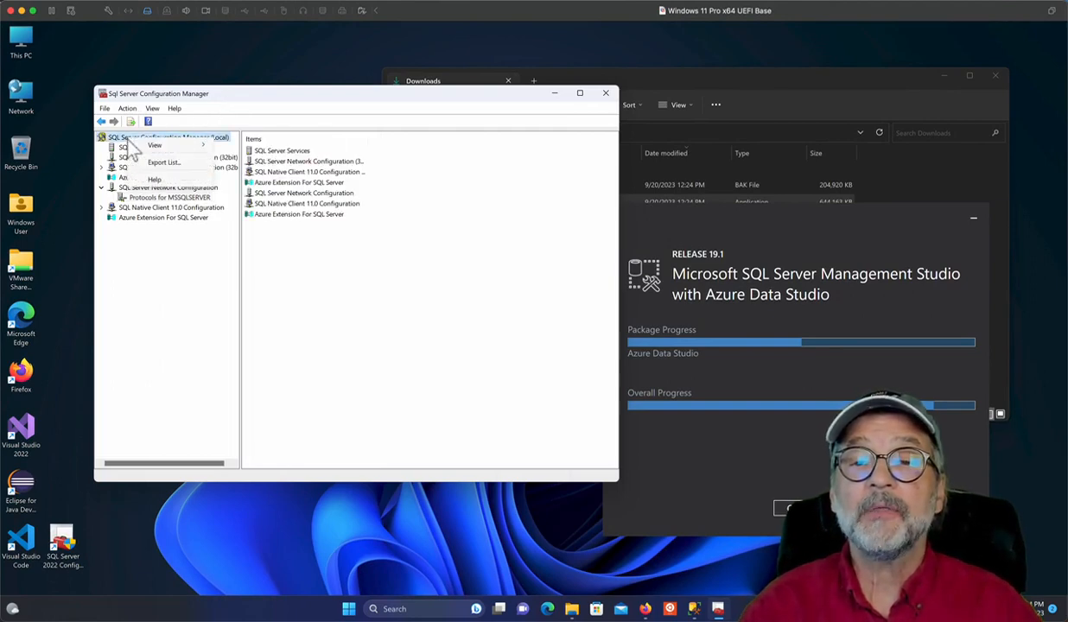
{"action": "left_click", "coordinate": [130, 149]}
{"action": "left_click", "coordinate": [131, 148]}
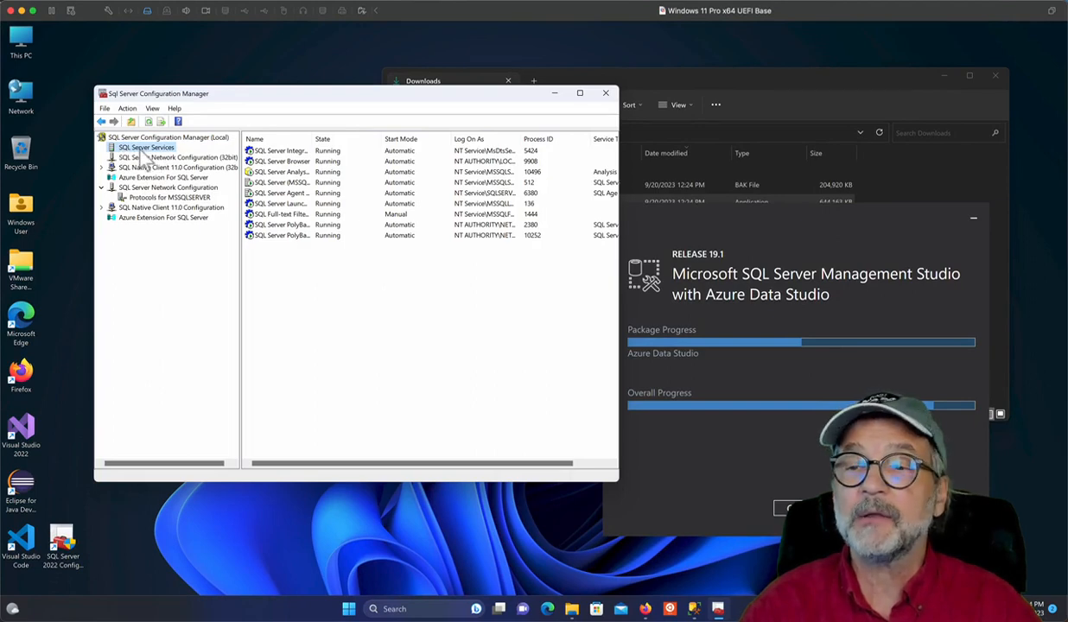
{"action": "right_click", "coordinate": [145, 149]}
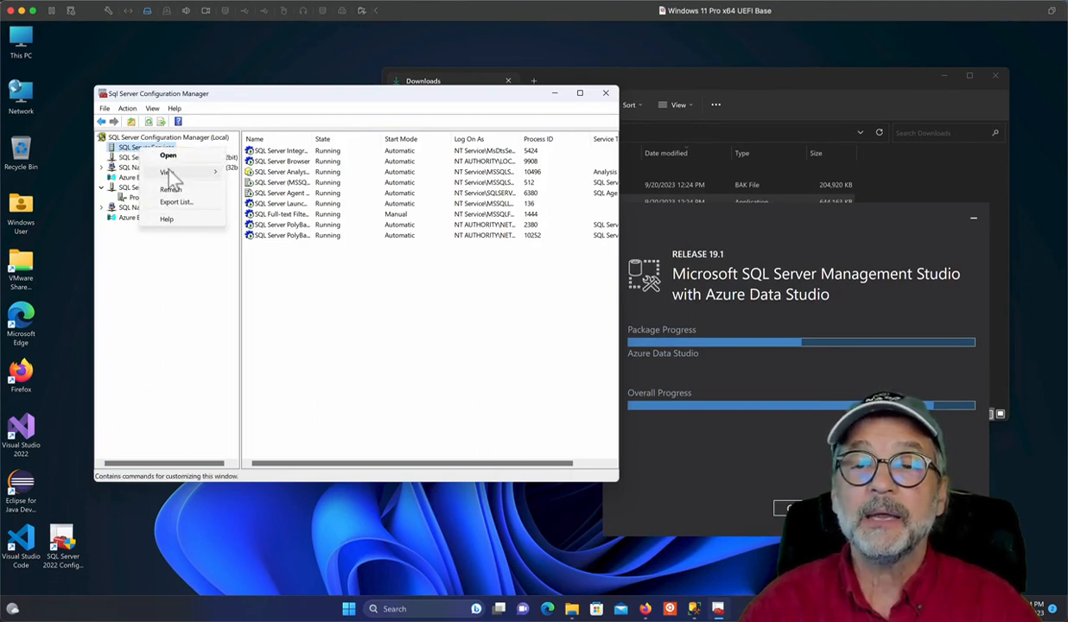
{"action": "left_click", "coordinate": [132, 159]}
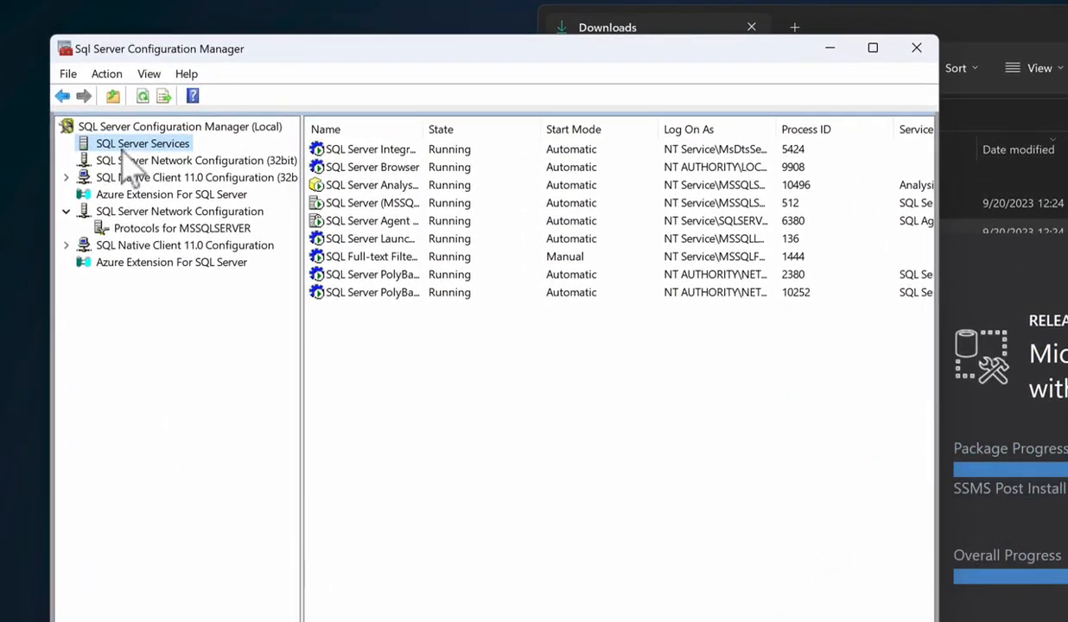
- Widen the service name column and restart the SQL Server (MSSQLSERVER) service
{"action": "left_click_drag", "start_coordinate": [423, 129], "coordinate": [593, 129]}
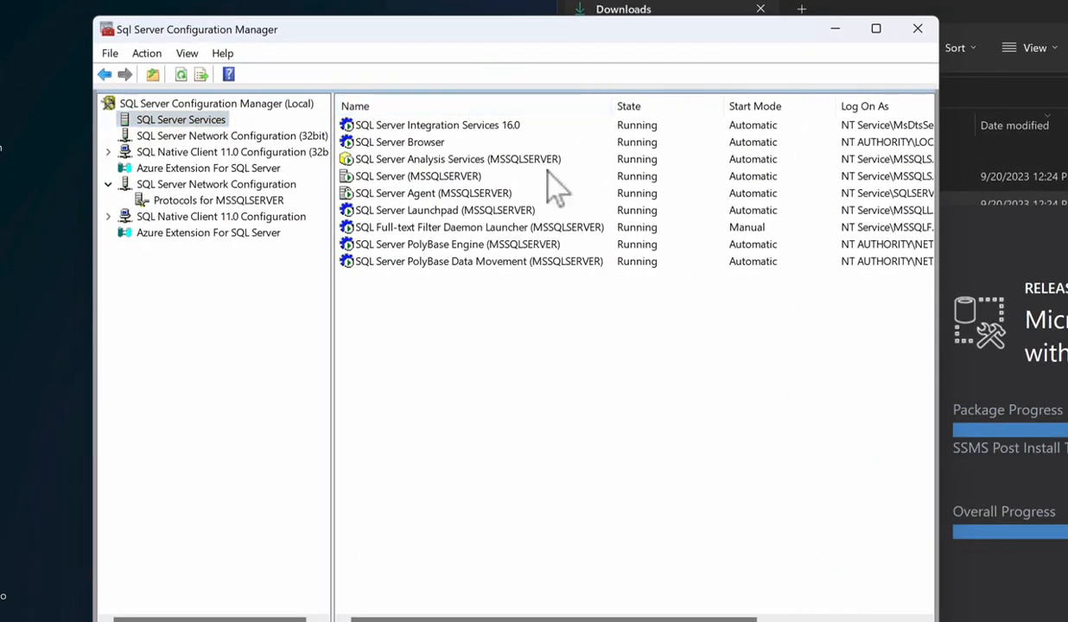
{"action": "left_click", "coordinate": [427, 177]}
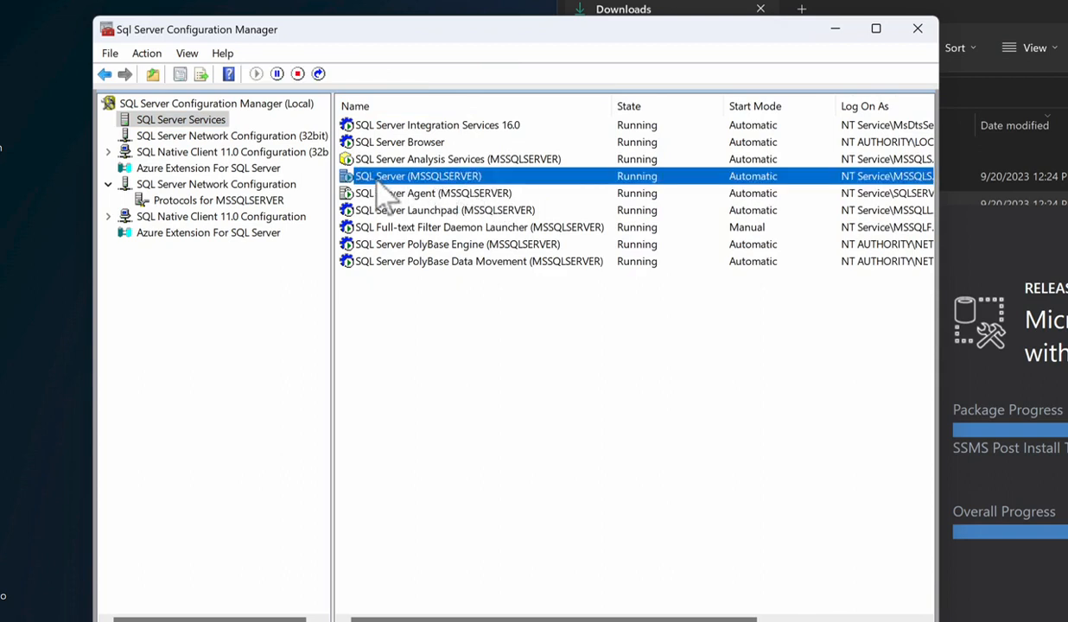
{"action": "right_click", "coordinate": [416, 177]}
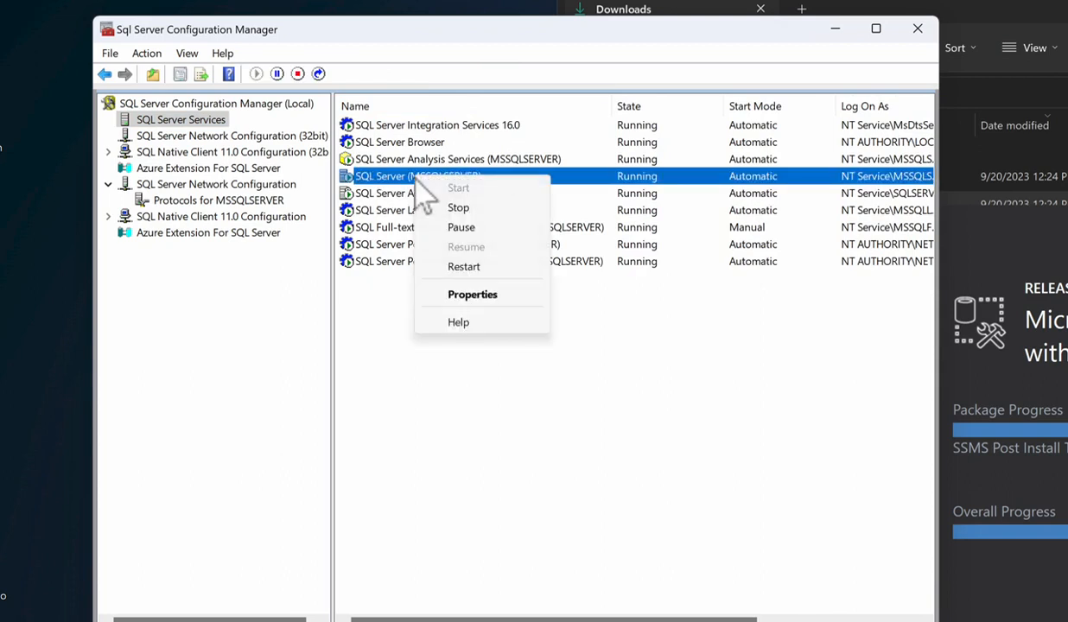
{"action": "left_click", "coordinate": [461, 269]}
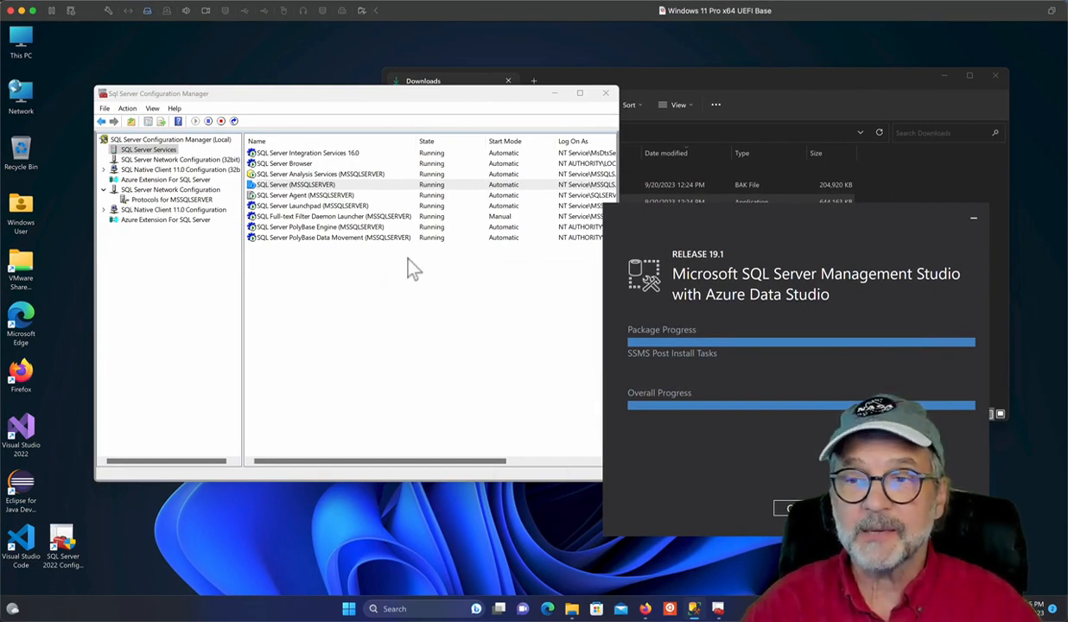
- List the SQL Server Services again and check the state of each service
{"action": "left_click", "coordinate": [322, 278]}
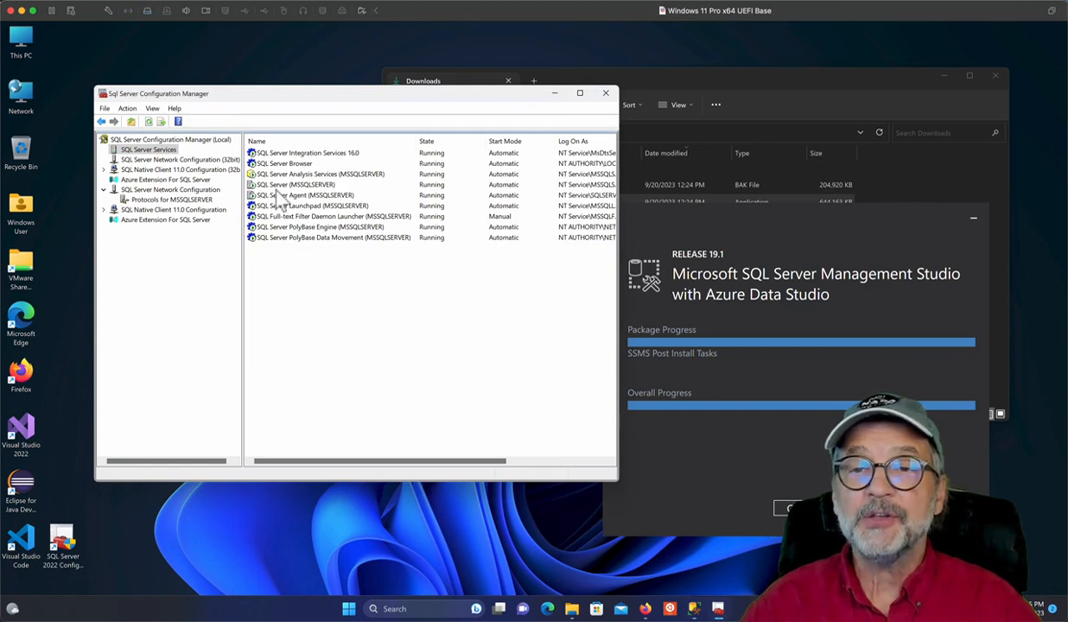
{"action": "left_click", "coordinate": [137, 151]}
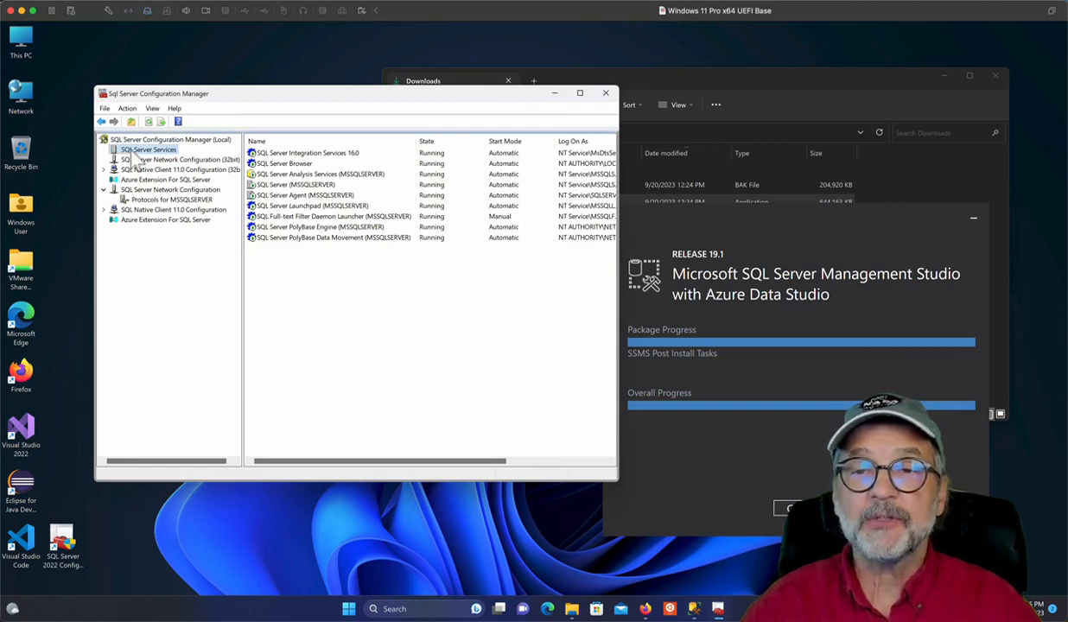
{"action": "left_click", "coordinate": [293, 154]}
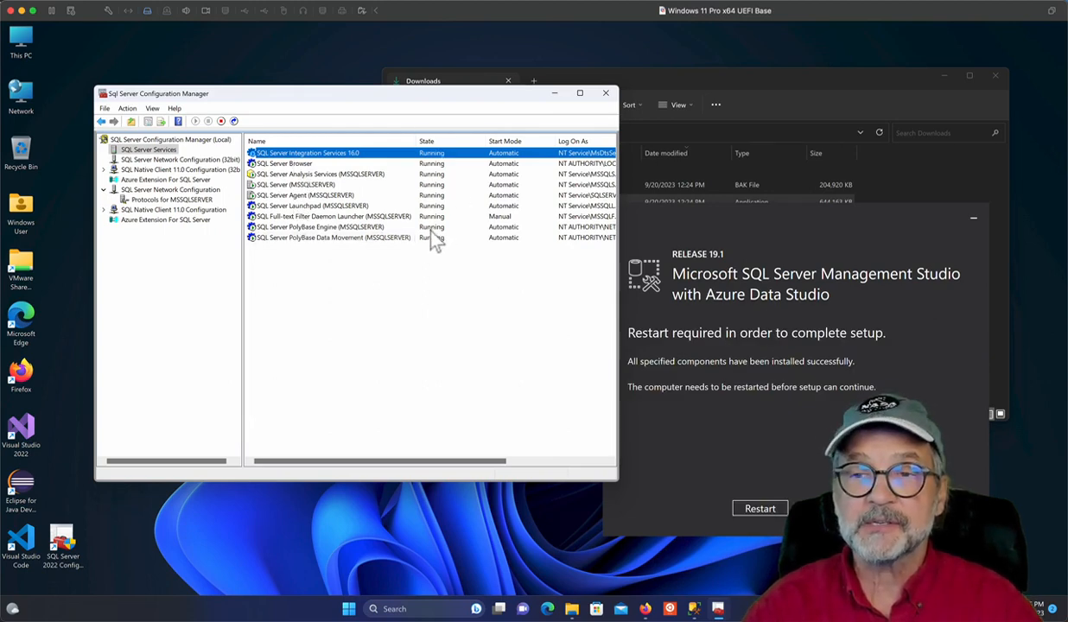
- Move the SSMS installer window clear of the webcam area and close SQL Server Configuration Manager
{"action": "left_click", "coordinate": [556, 93]}
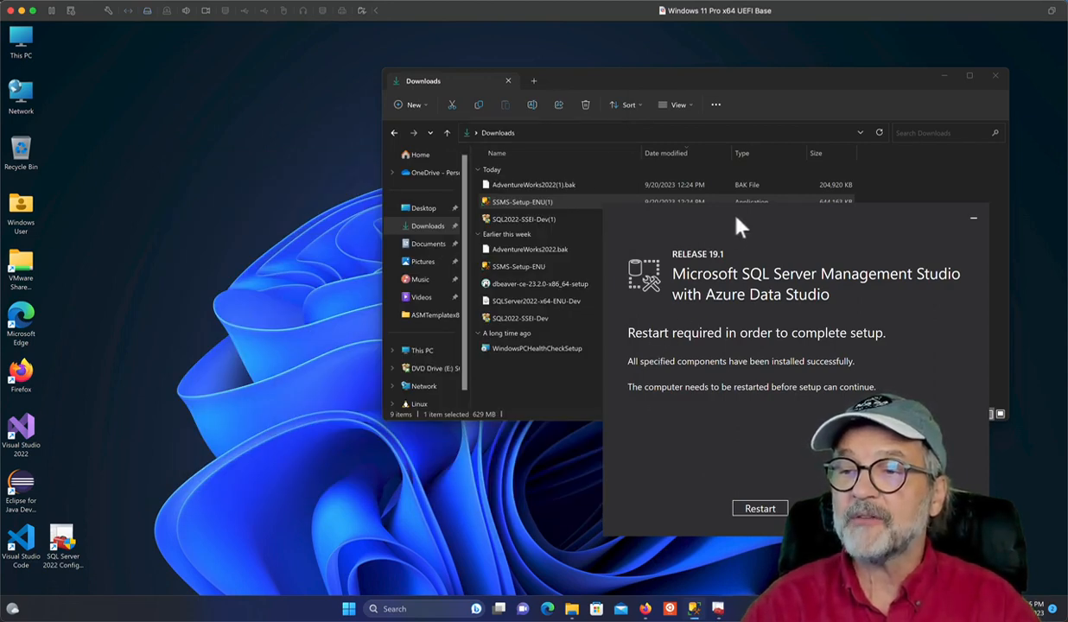
{"action": "left_click_drag", "start_coordinate": [738, 226], "coordinate": [594, 214]}
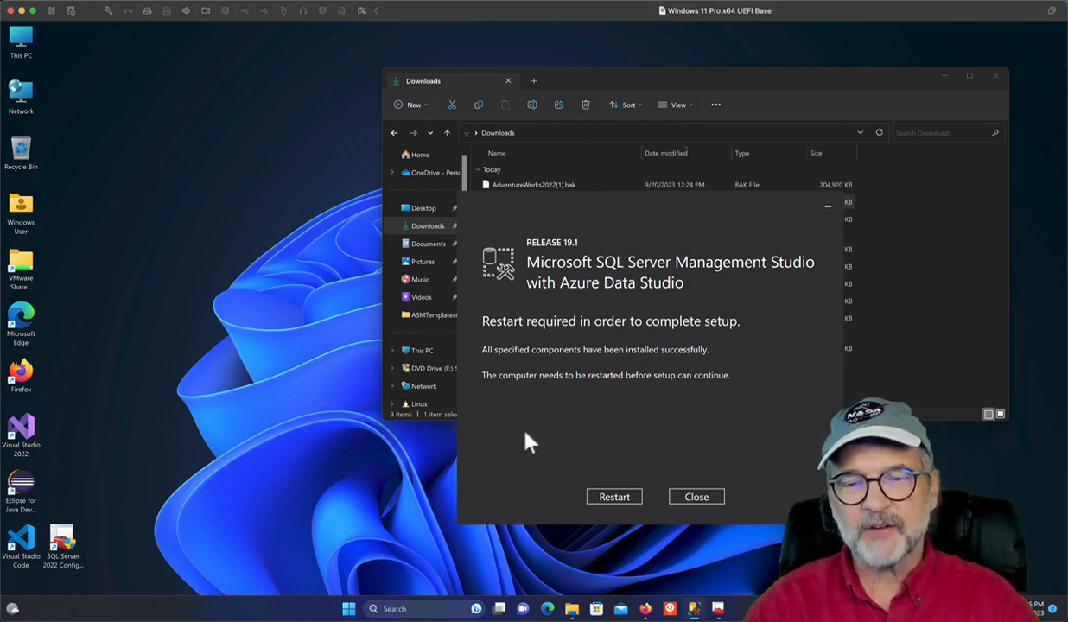
{"action": "left_click", "coordinate": [693, 608]}
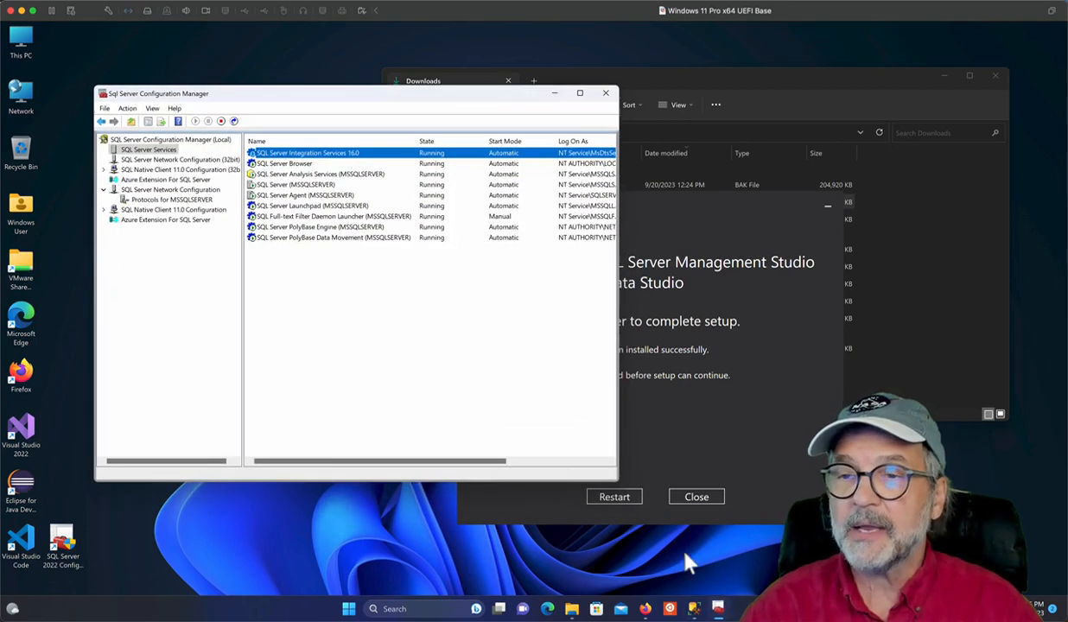
{"action": "left_click", "coordinate": [606, 94]}
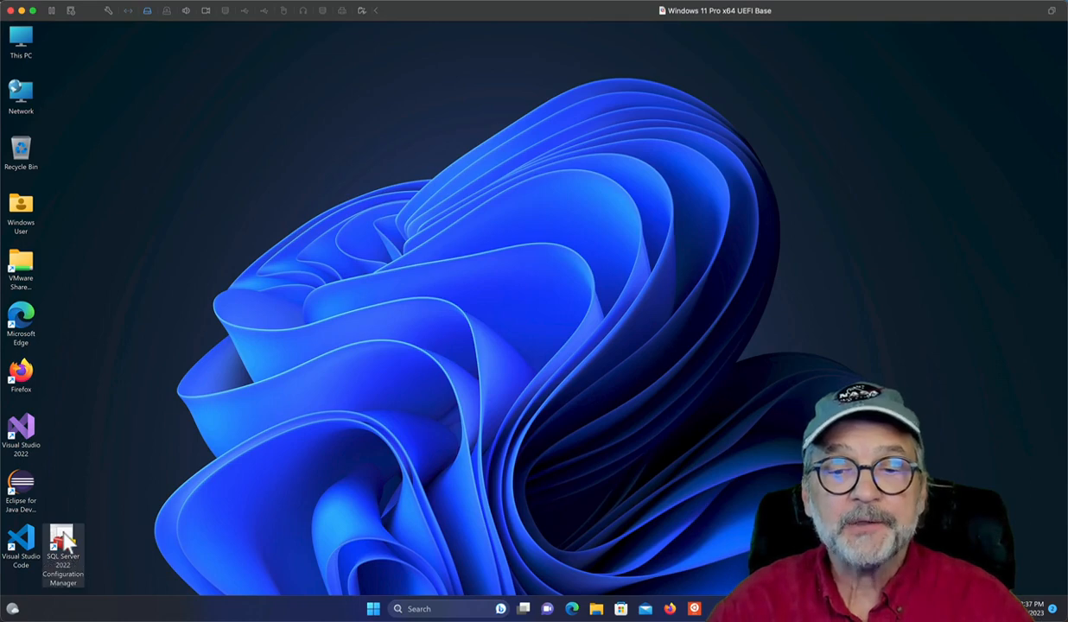
- Relaunch SQL Server 2022 Configuration Manager from the desktop, allow it to make changes, and reposition its window to check the services
{"action": "double_click", "coordinate": [74, 527]}
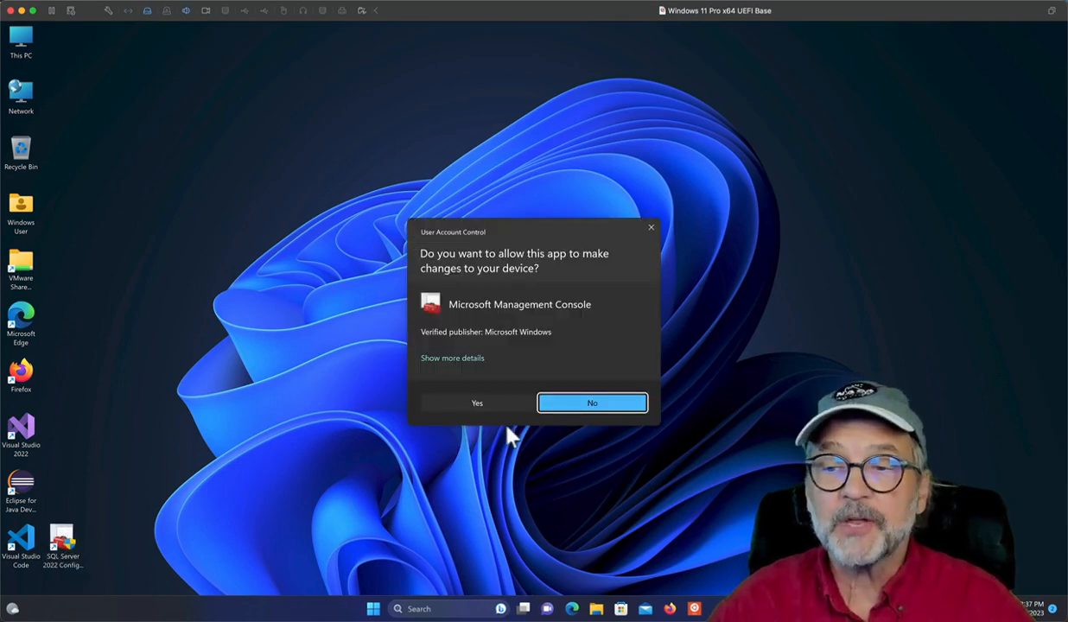
{"action": "left_click", "coordinate": [488, 408]}
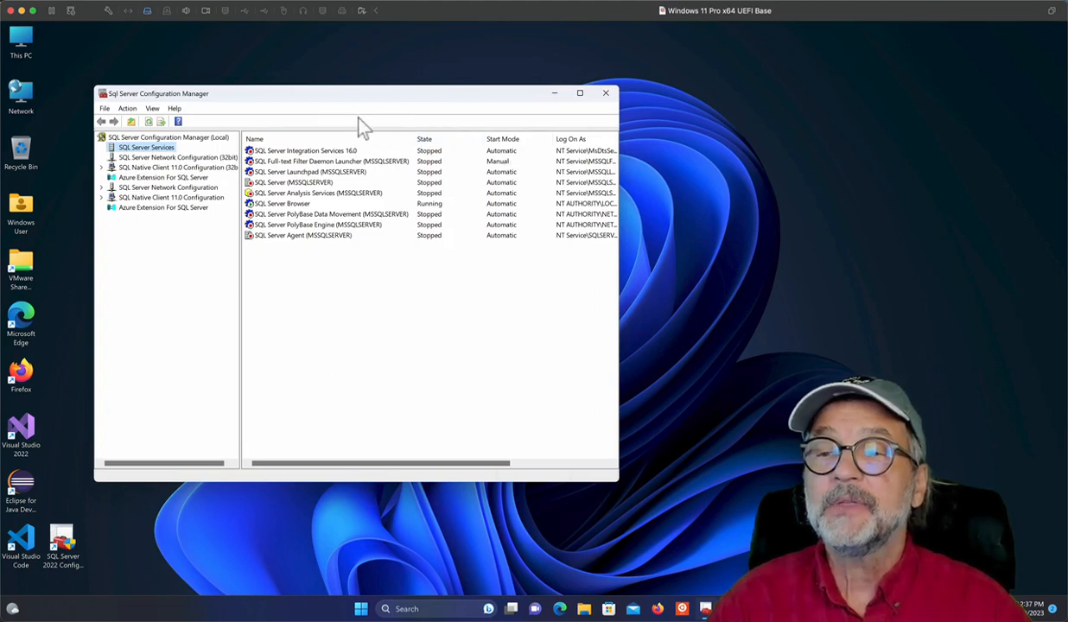
{"action": "left_click_drag", "start_coordinate": [334, 99], "coordinate": [389, 93]}
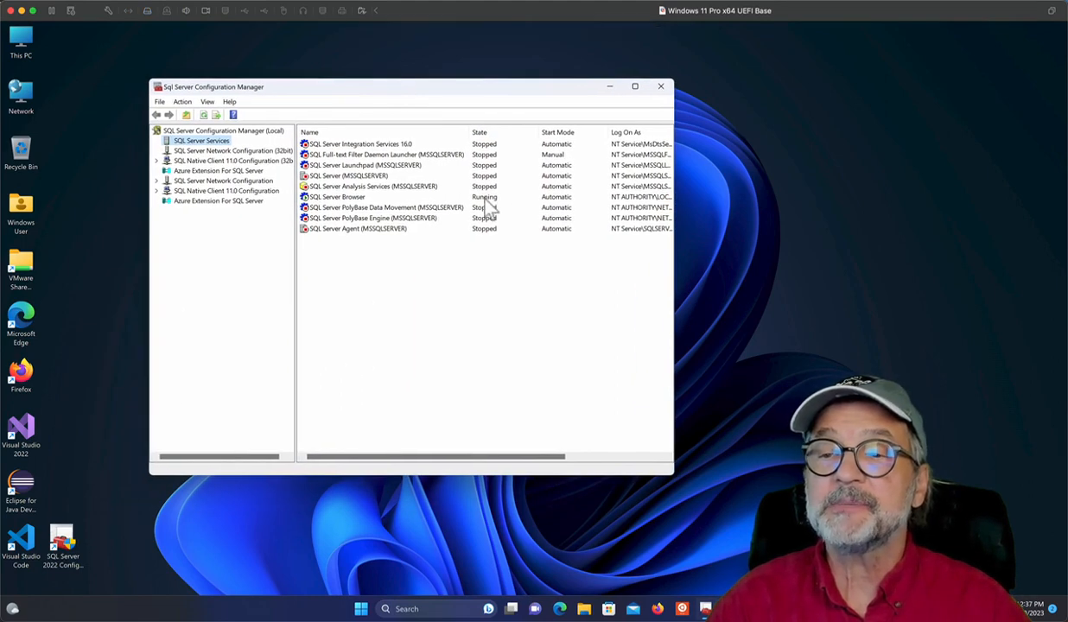
{"action": "left_click", "coordinate": [484, 199]}
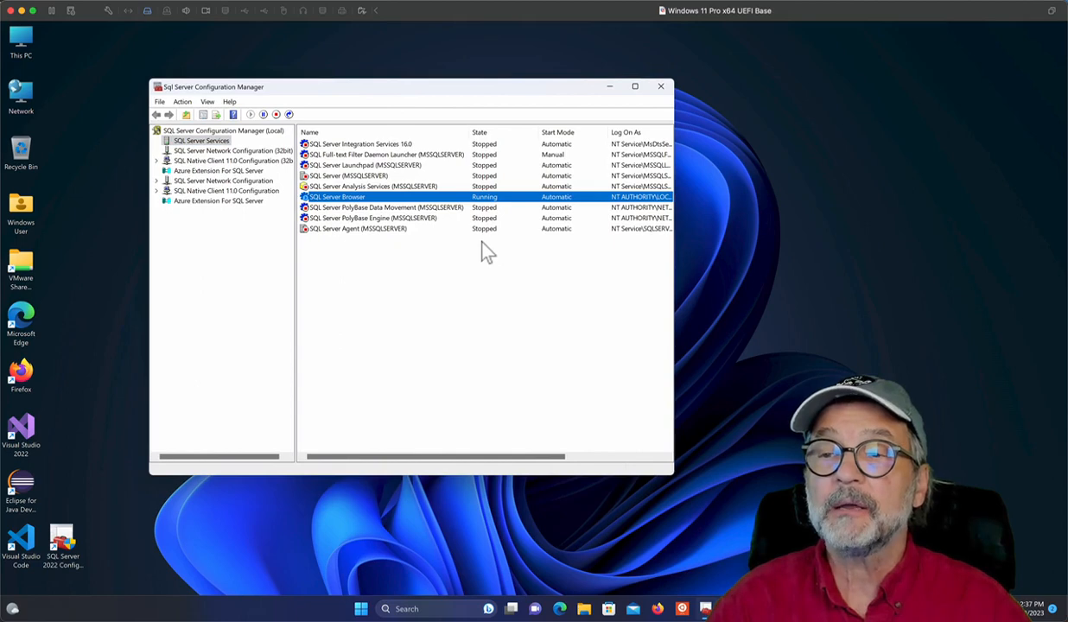
{"action": "left_click_drag", "start_coordinate": [411, 91], "coordinate": [366, 60]}
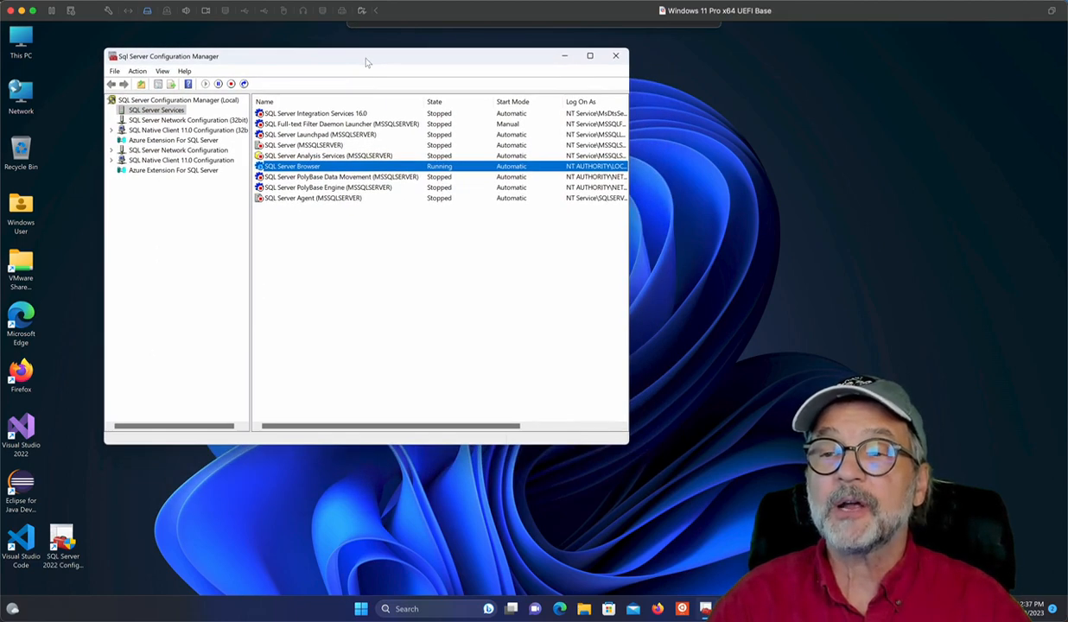
{"action": "left_click", "coordinate": [380, 255]}
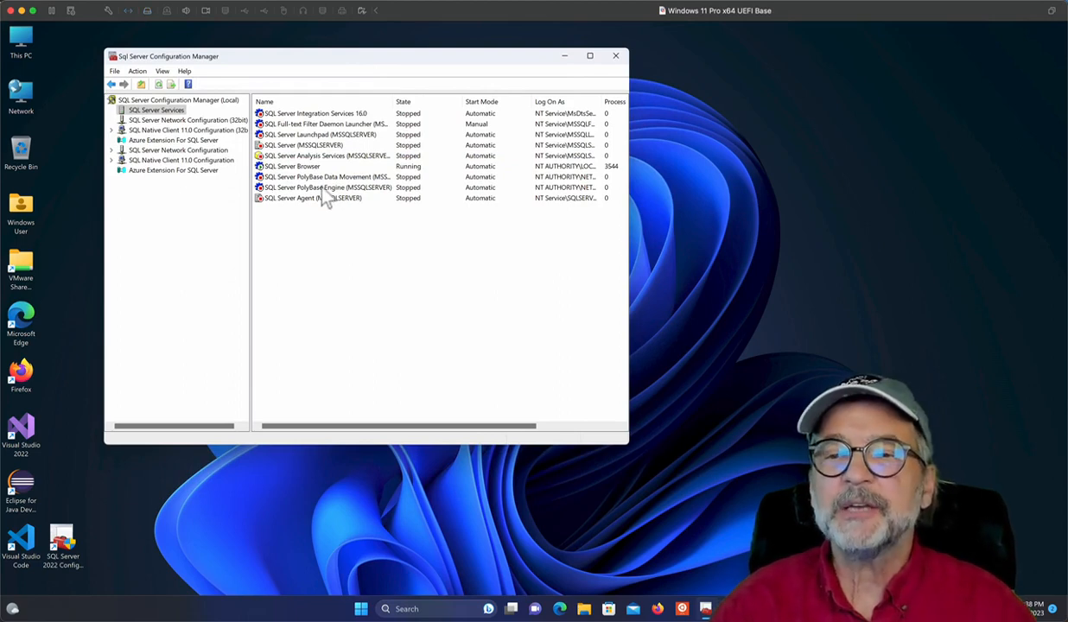
- Start the SQL Server (MSSQLSERVER) service and the SQL Server Integration Services 16.0 service
{"action": "left_click", "coordinate": [285, 147]}
{"action": "right_click", "coordinate": [285, 150]}
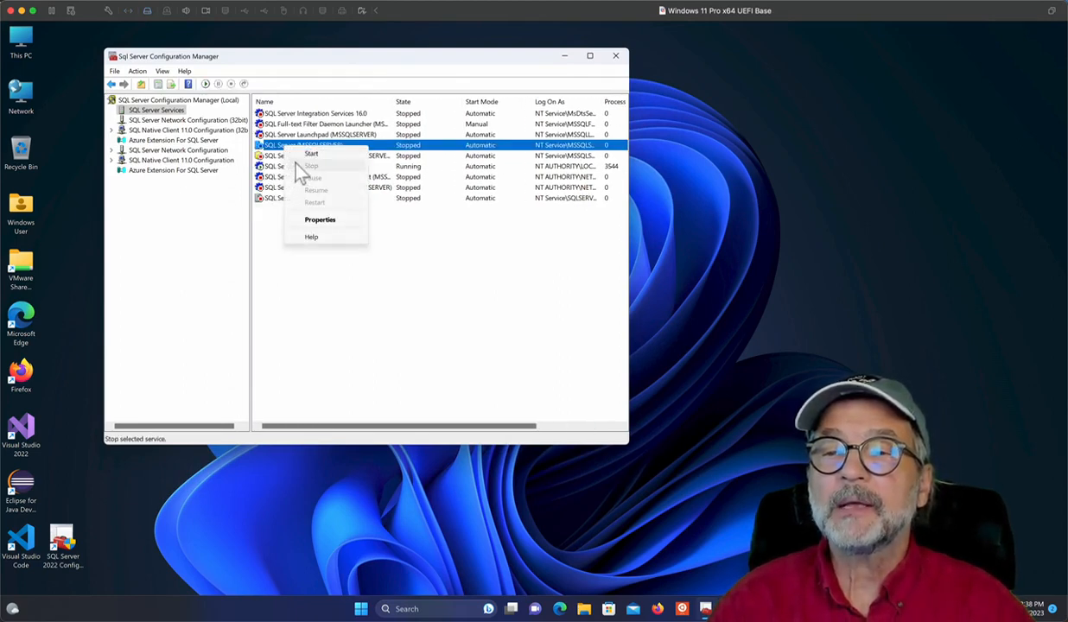
{"action": "left_click", "coordinate": [309, 153]}
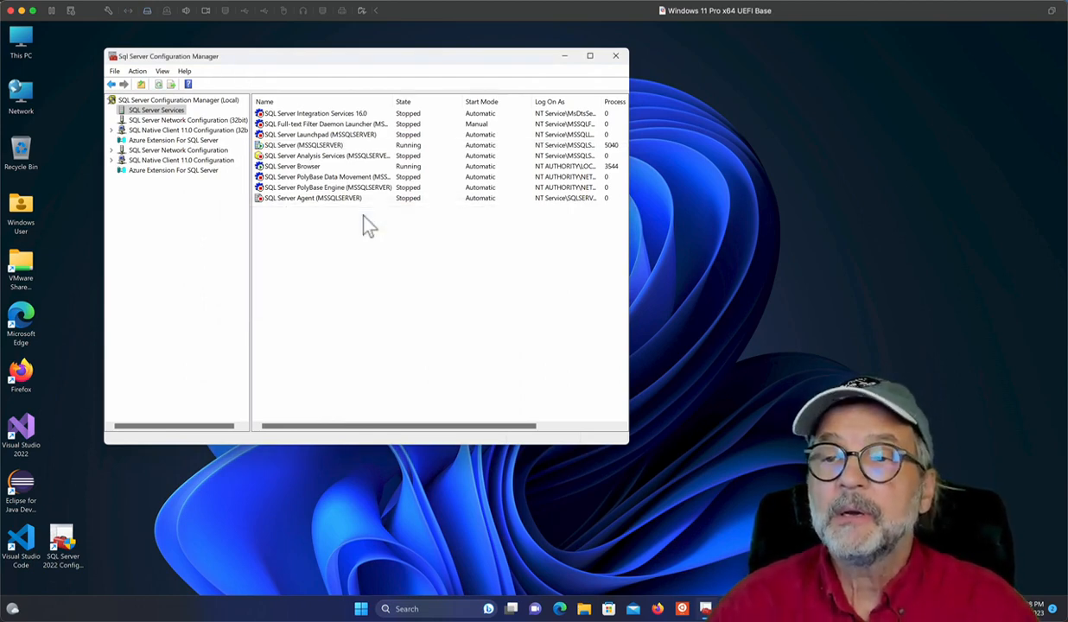
{"action": "left_click", "coordinate": [285, 116]}
{"action": "left_click", "coordinate": [292, 136]}
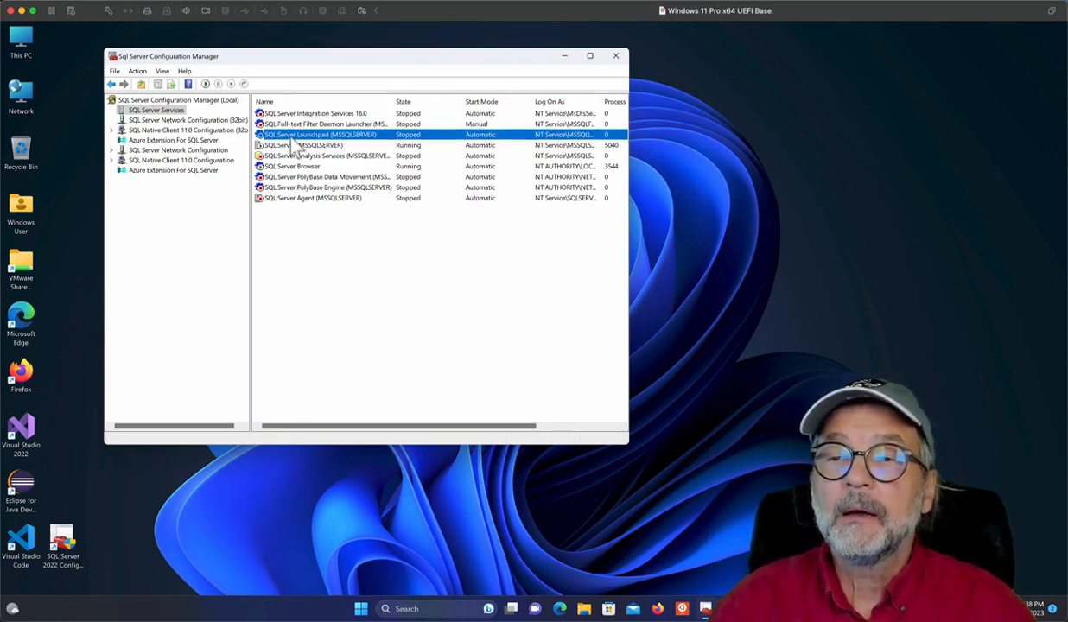
{"action": "left_click", "coordinate": [285, 115]}
{"action": "right_click", "coordinate": [285, 115]}
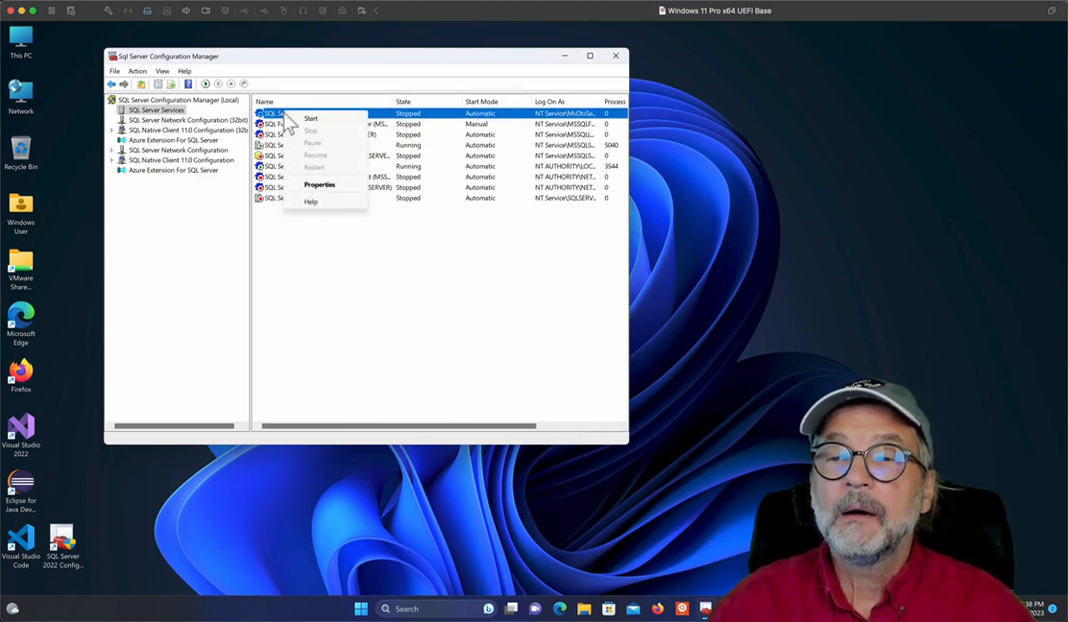
{"action": "left_click", "coordinate": [296, 118]}
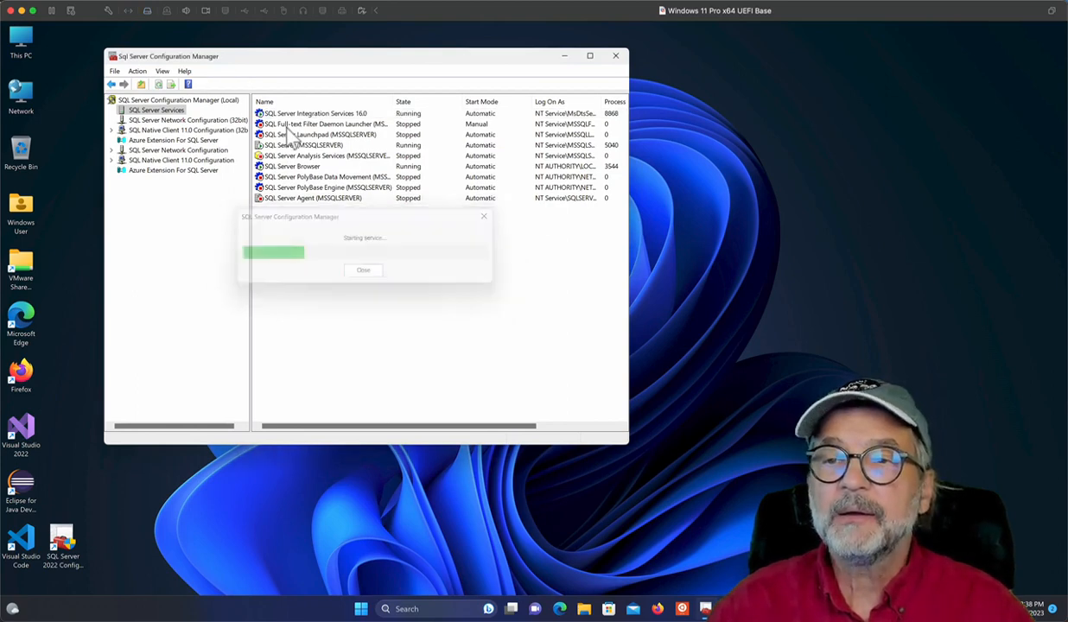
- Try to start the SQL Full-text Filter Daemon Launcher service and start the SQL Server Launchpad (MSSQLSERVER) service
{"action": "left_click", "coordinate": [288, 126]}
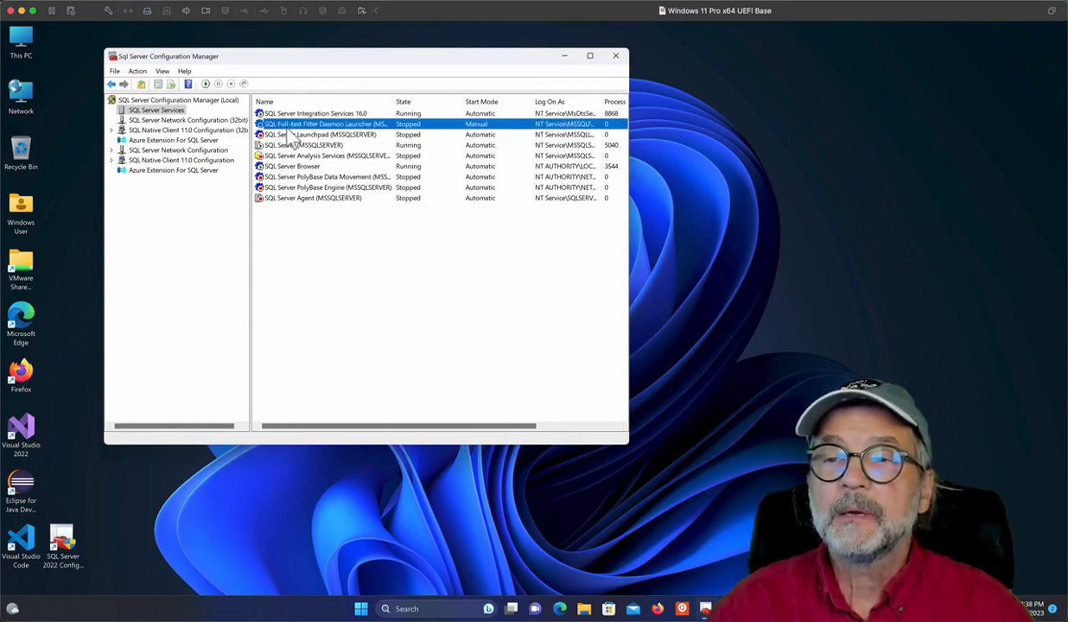
{"action": "right_click", "coordinate": [290, 126]}
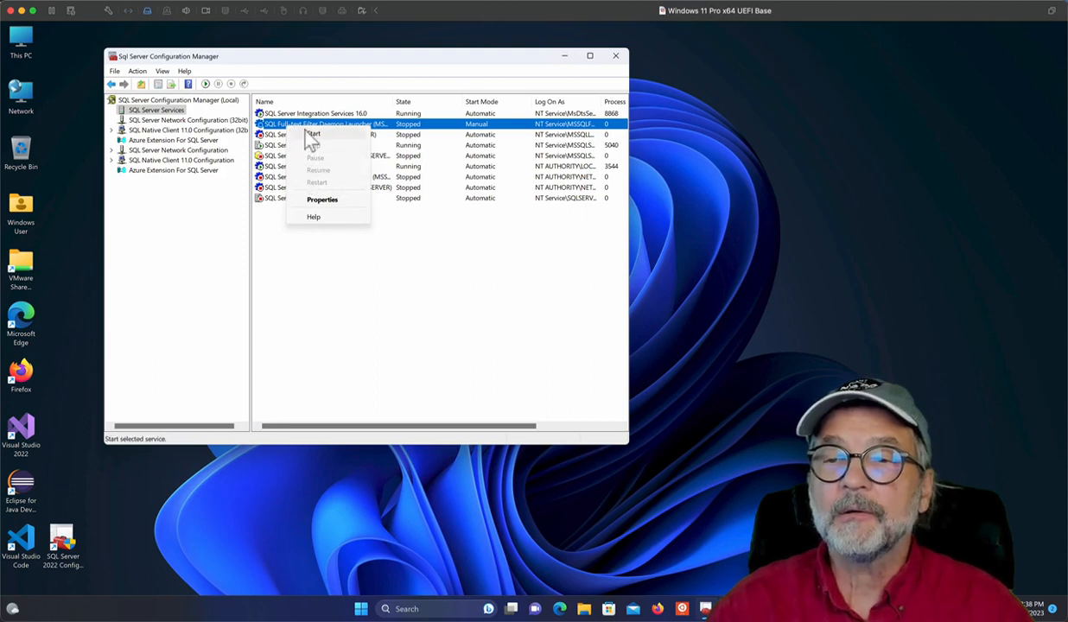
{"action": "left_click", "coordinate": [309, 136]}
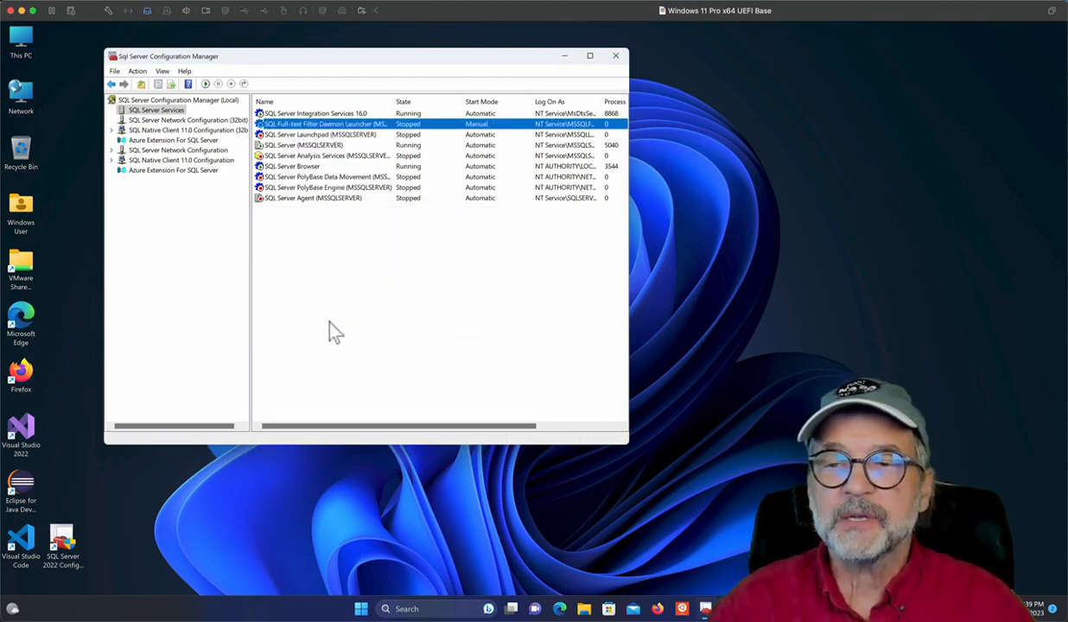
{"action": "left_click", "coordinate": [312, 135]}
{"action": "right_click", "coordinate": [309, 135]}
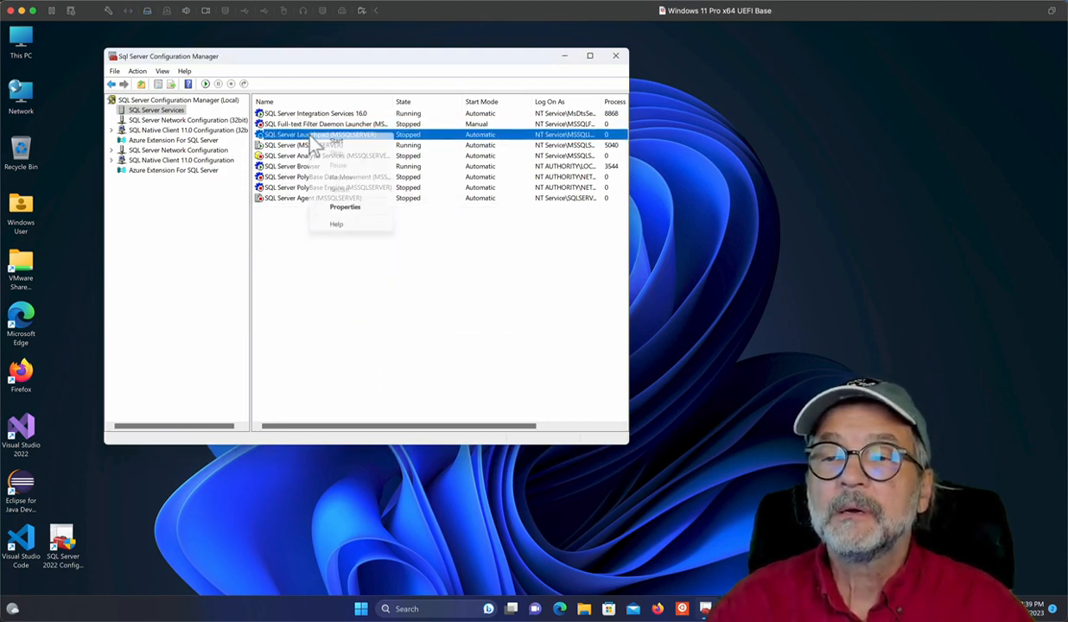
{"action": "left_click", "coordinate": [309, 137]}
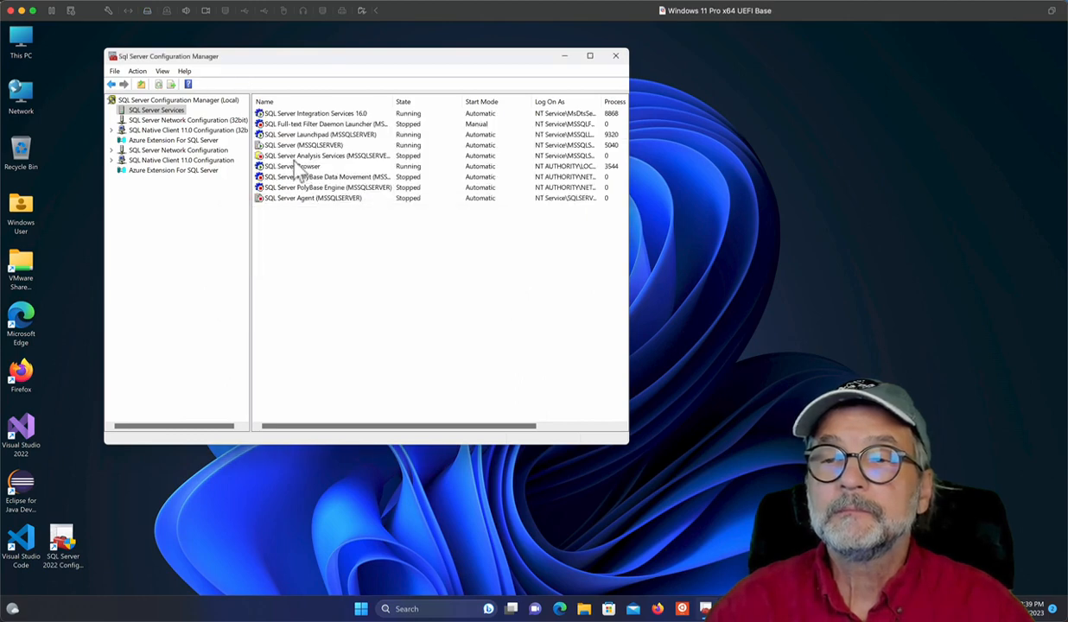
- Try to start SQL Server Analysis Services (MSSQLSERVER) and start the SQL Server PolyBase Data Movement service
{"action": "left_click", "coordinate": [293, 156]}
{"action": "right_click", "coordinate": [294, 158]}
{"action": "left_click", "coordinate": [318, 167]}
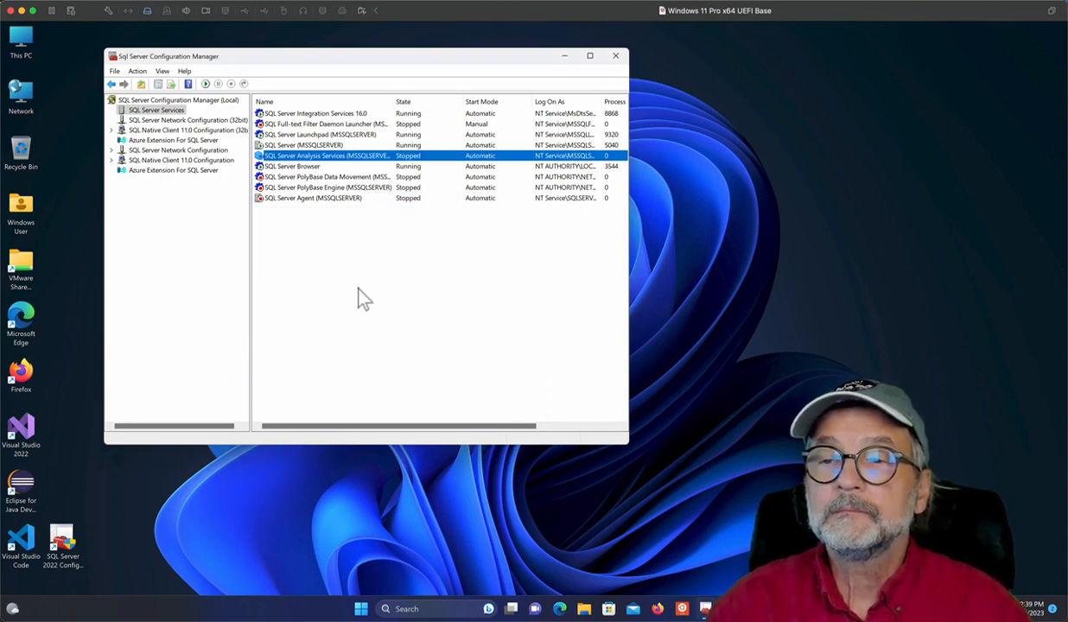
{"action": "left_click", "coordinate": [286, 174]}
{"action": "right_click", "coordinate": [286, 176]}
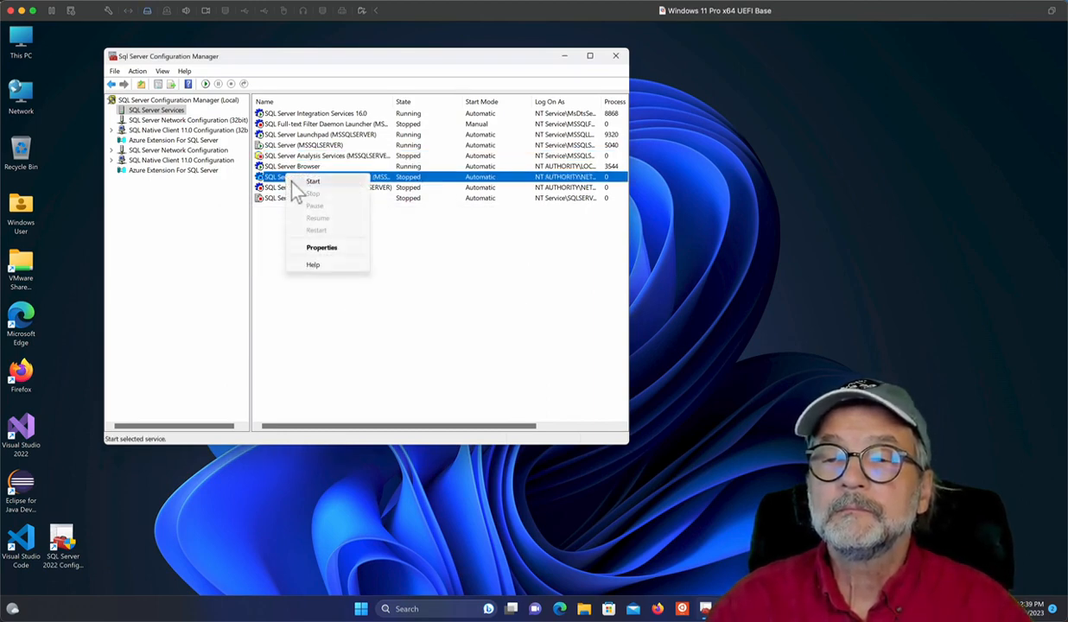
{"action": "left_click", "coordinate": [290, 179]}
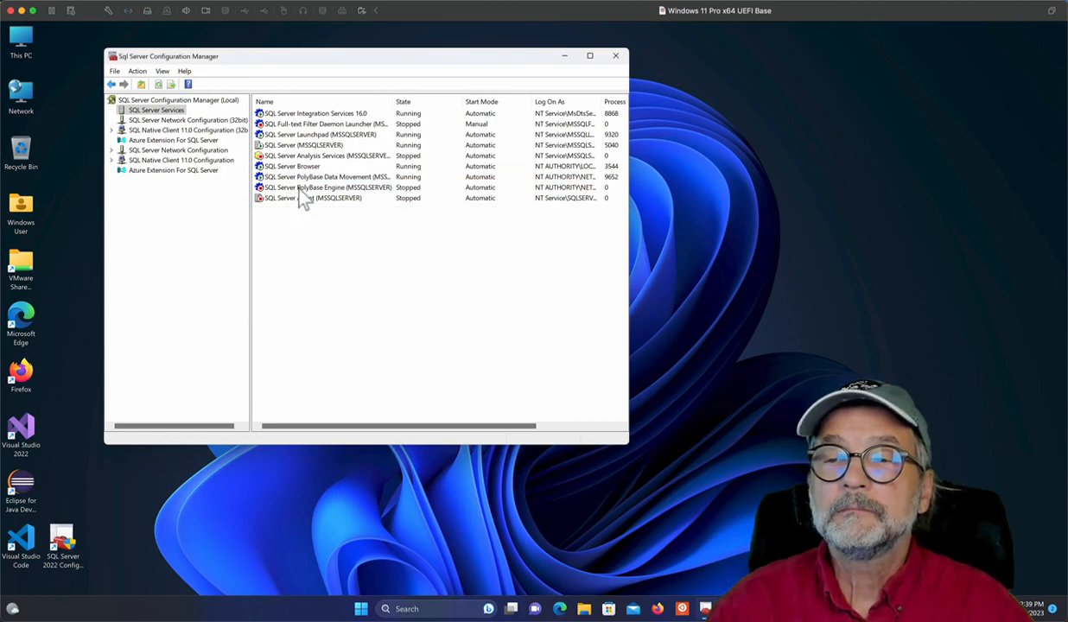
- Start the SQL Server PolyBase Engine (MSSQLSERVER) service and move its progress dialog away from the service list
{"action": "left_click", "coordinate": [299, 186]}
{"action": "right_click", "coordinate": [298, 181]}
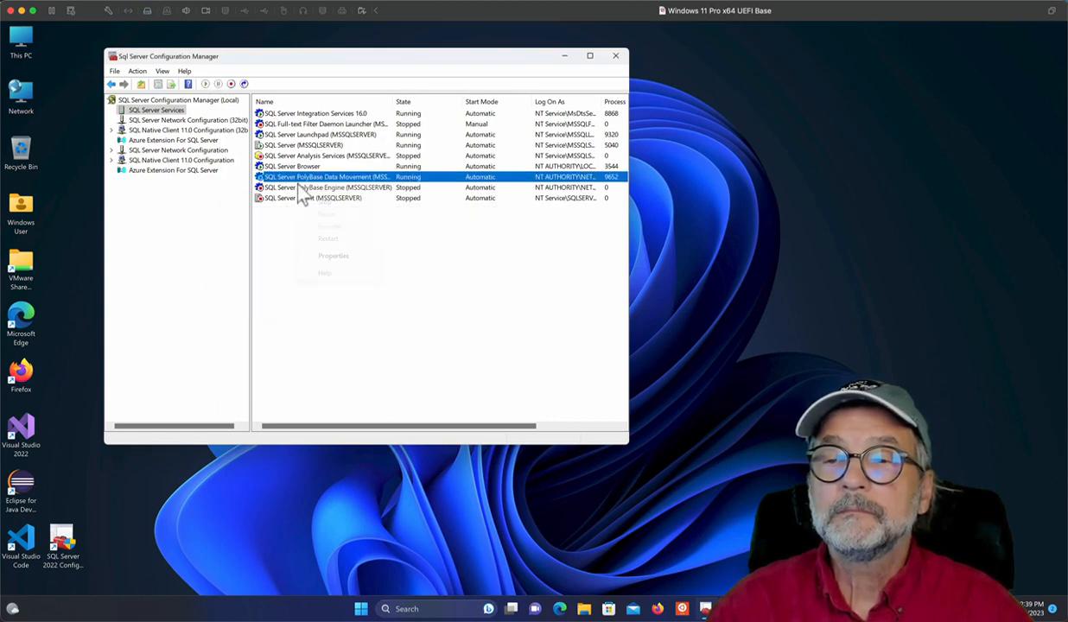
{"action": "left_click", "coordinate": [290, 188]}
{"action": "right_click", "coordinate": [290, 191]}
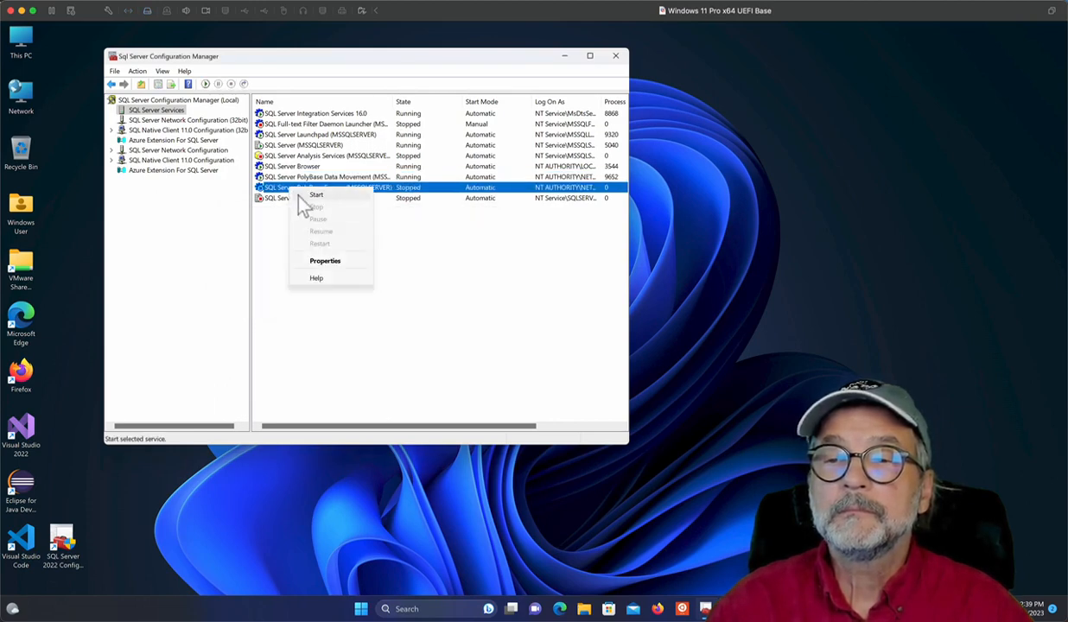
{"action": "left_click", "coordinate": [297, 201]}
{"action": "left_click_drag", "start_coordinate": [302, 219], "coordinate": [273, 256]}
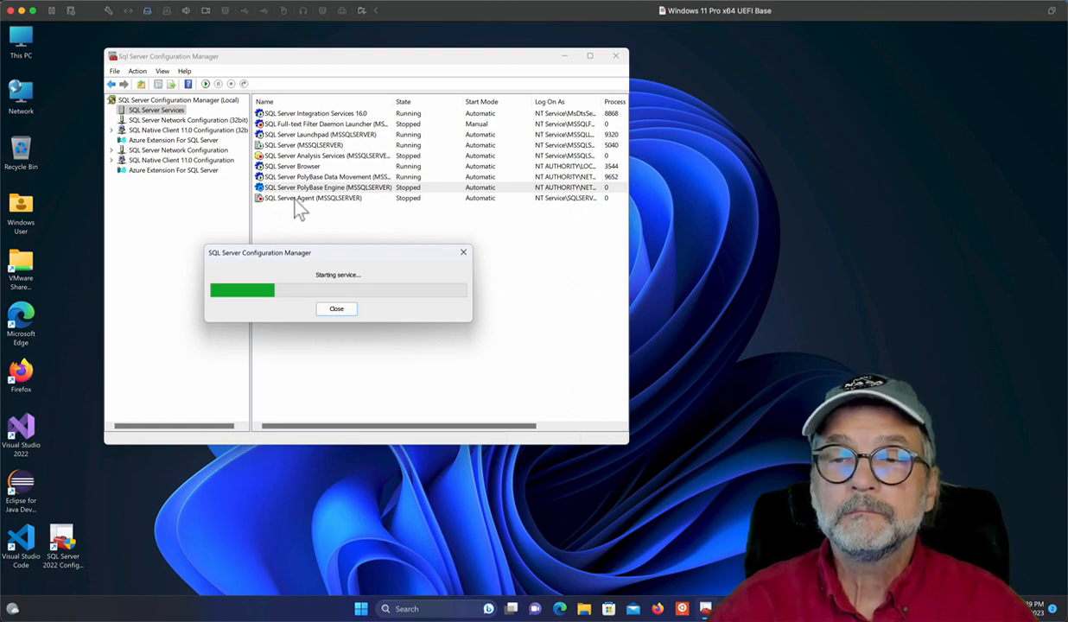
- Start the SQL Server Agent (MSSQLSERVER) service
{"action": "left_click", "coordinate": [298, 208]}
{"action": "right_click", "coordinate": [298, 207]}
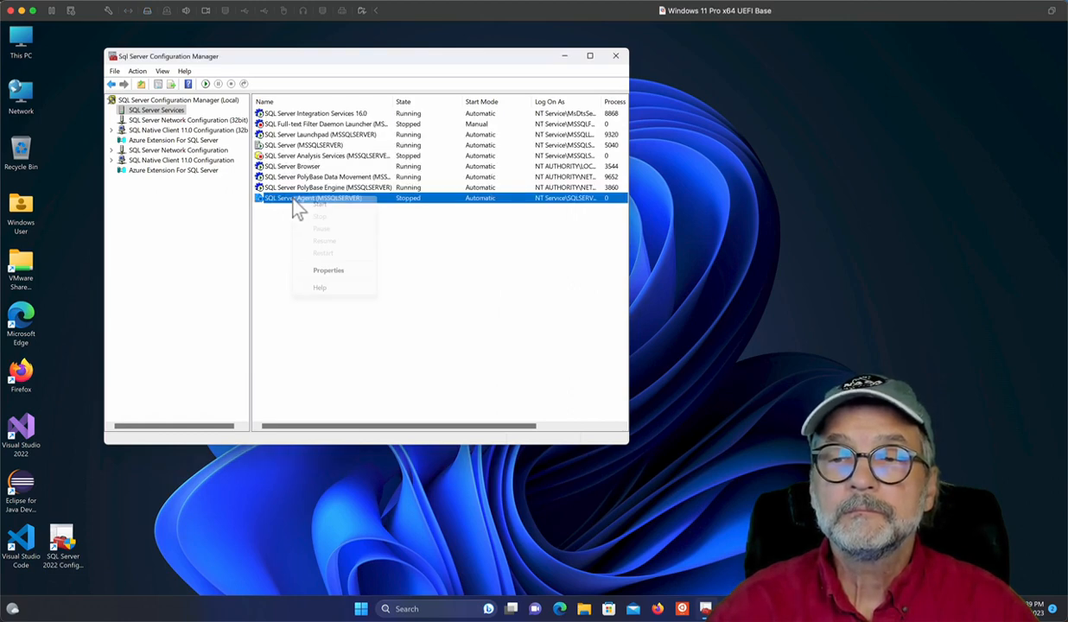
{"action": "left_click", "coordinate": [304, 204]}
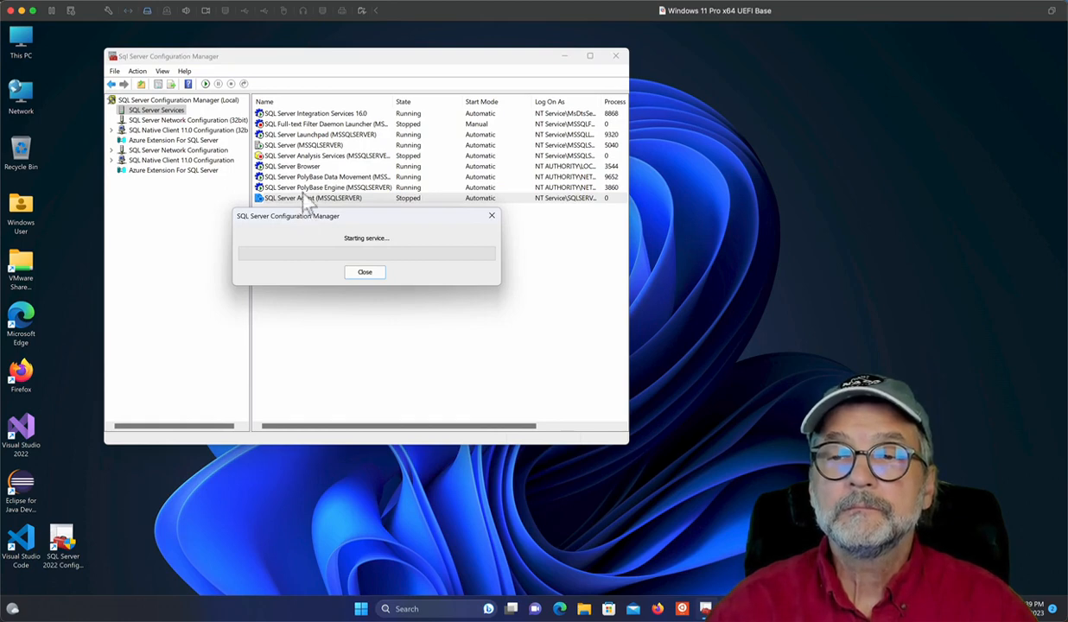
- Try again to start the SQL Full-text Filter Daemon Launcher and SQL Server Analysis Services (MSSQLSERVER) services
{"action": "left_click", "coordinate": [288, 126]}
{"action": "right_click", "coordinate": [287, 126]}
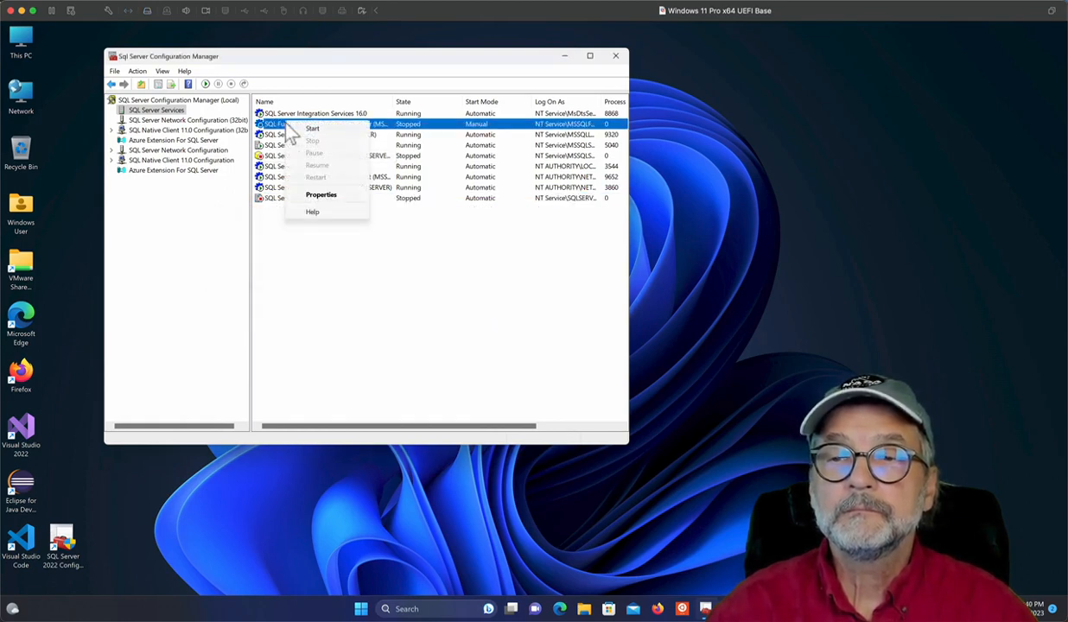
{"action": "left_click", "coordinate": [303, 134]}
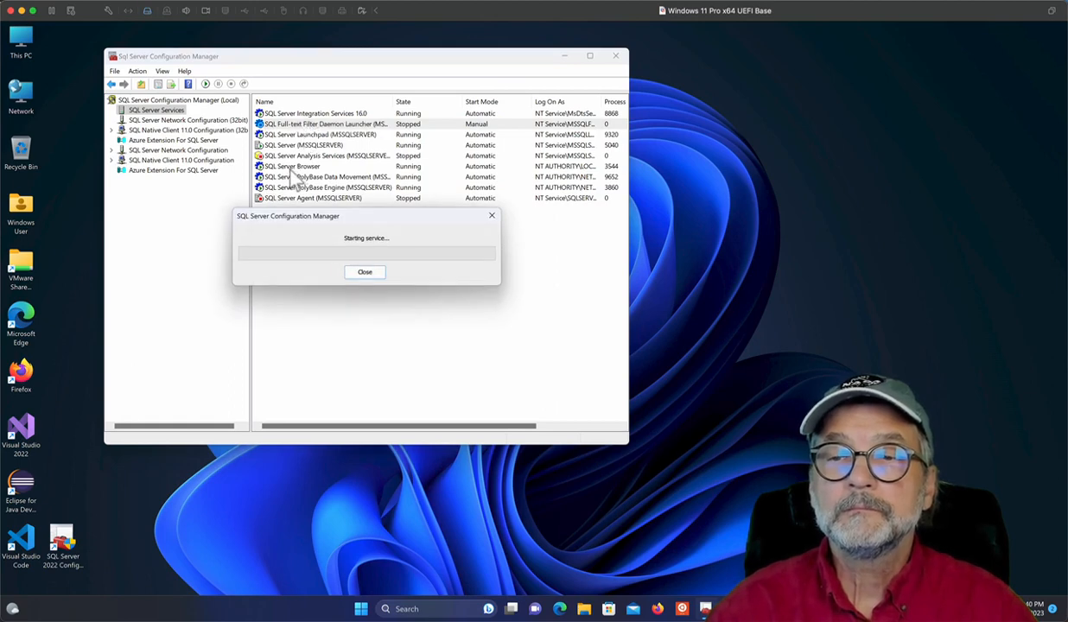
{"action": "left_click", "coordinate": [285, 156]}
{"action": "right_click", "coordinate": [285, 156]}
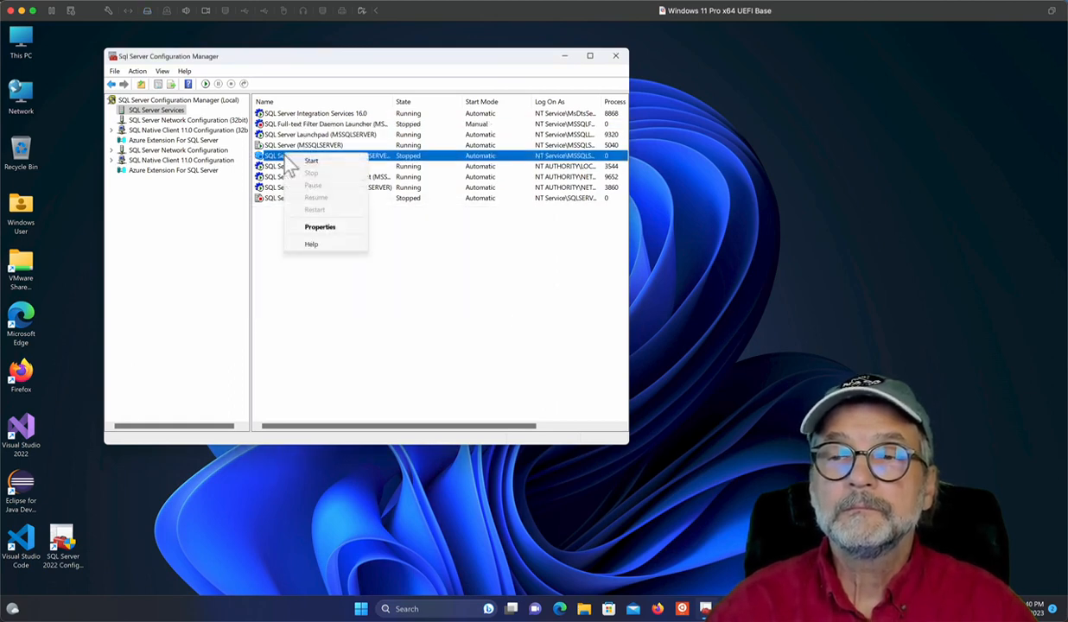
{"action": "left_click", "coordinate": [290, 161]}
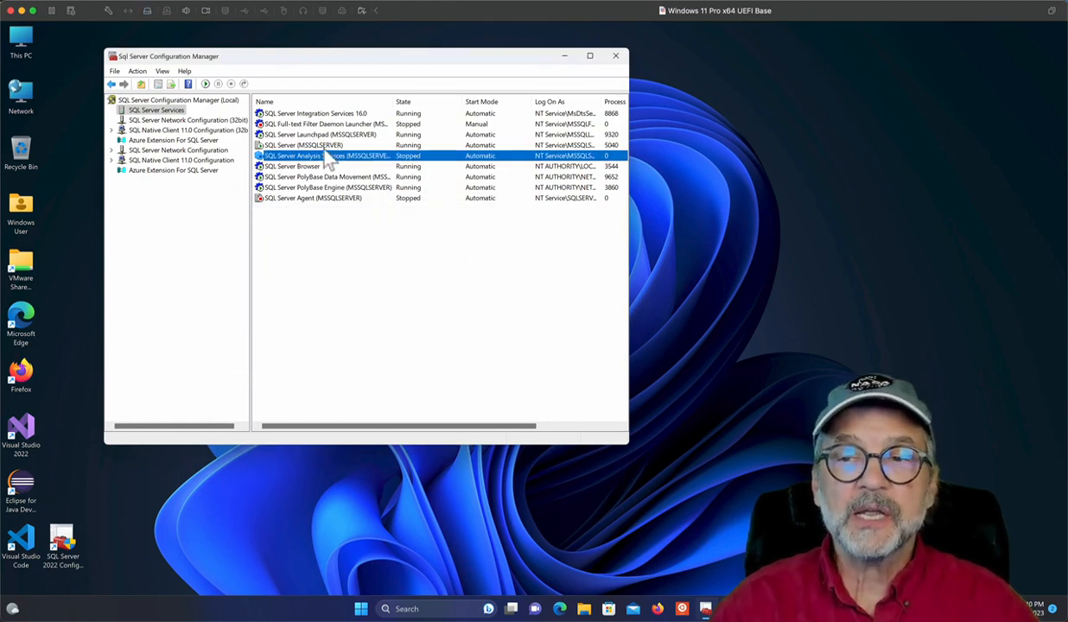
{"action": "left_click", "coordinate": [405, 168]}
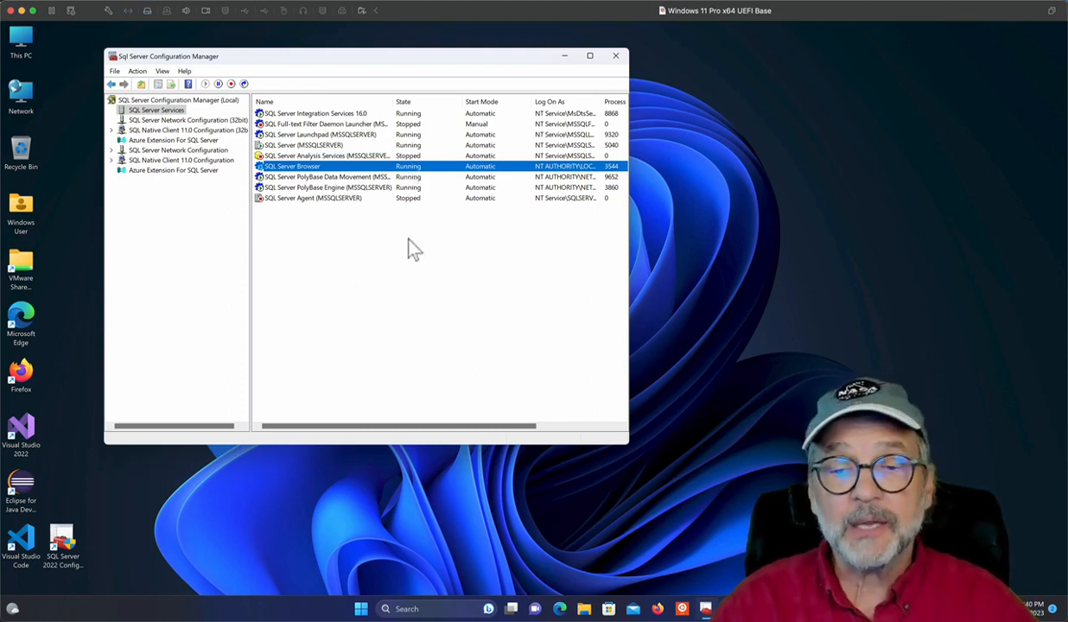
- Find SQL Server Management Studio 19 in the Microsoft SQL Server Tools 19 program group and open its shortcut's file location
{"action": "left_click", "coordinate": [361, 609]}
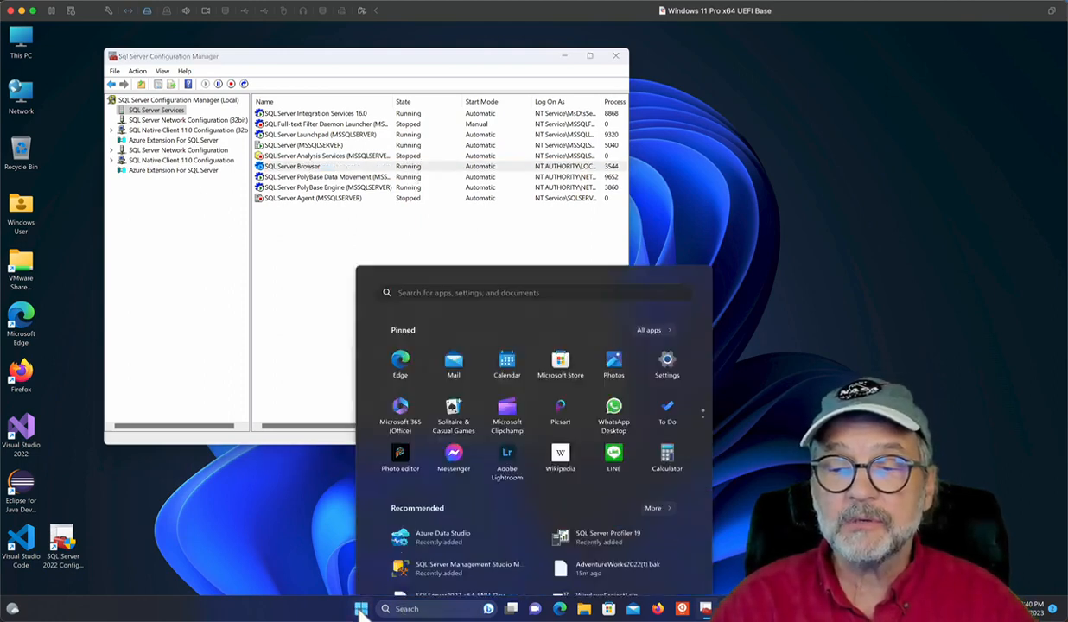
{"action": "left_click", "coordinate": [649, 250]}
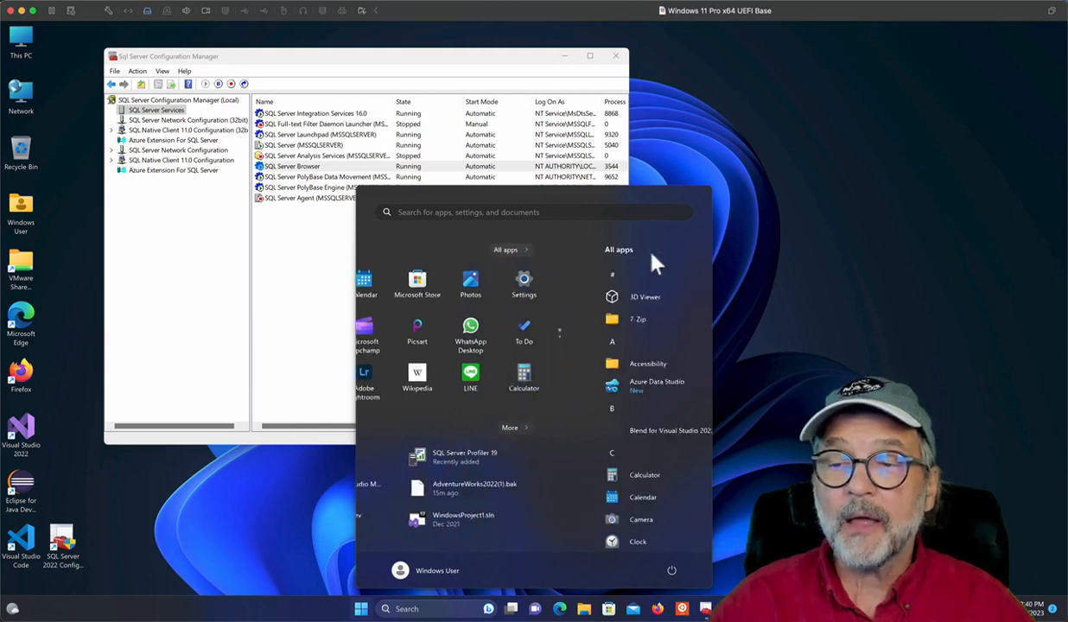
{"action": "scroll", "coordinate": [513, 398], "scroll_direction": "down", "scroll_amount": 15}
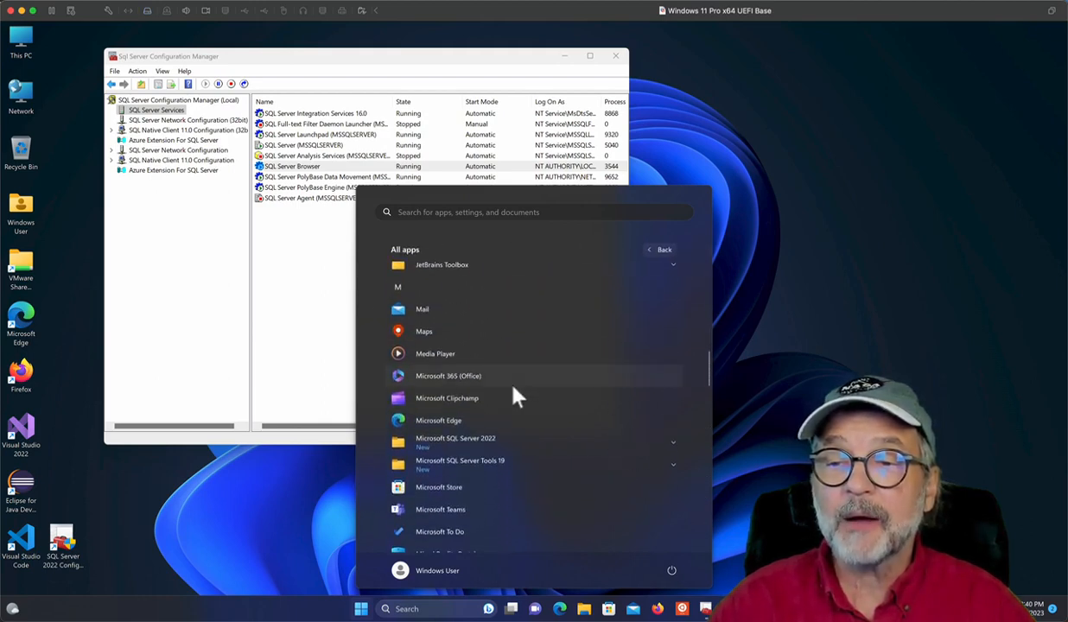
{"action": "scroll", "coordinate": [515, 396], "scroll_direction": "down", "scroll_amount": 2}
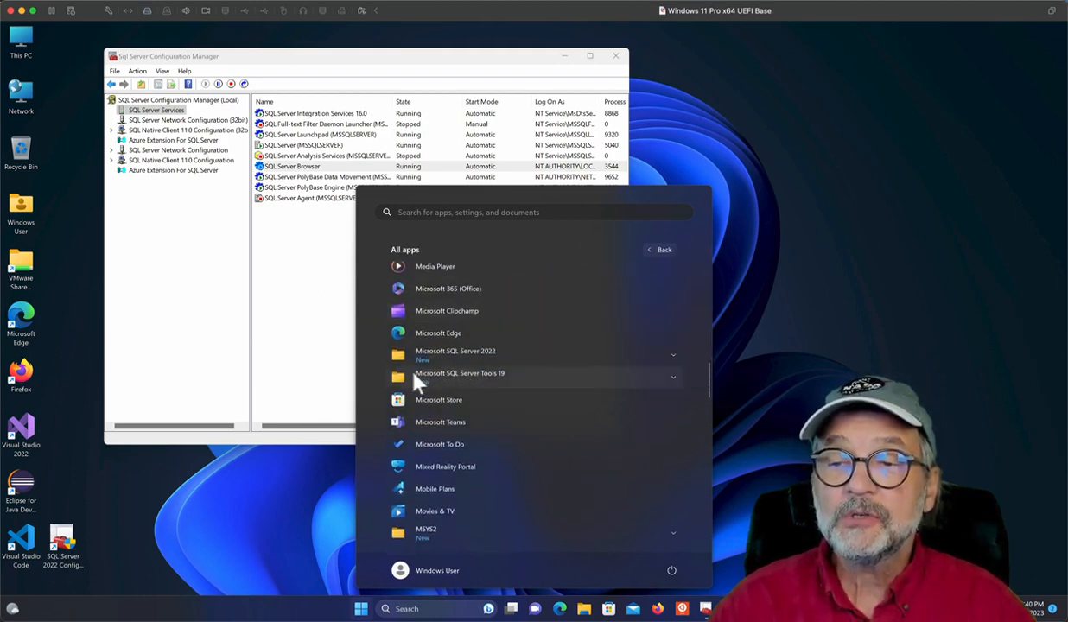
{"action": "left_click", "coordinate": [416, 378]}
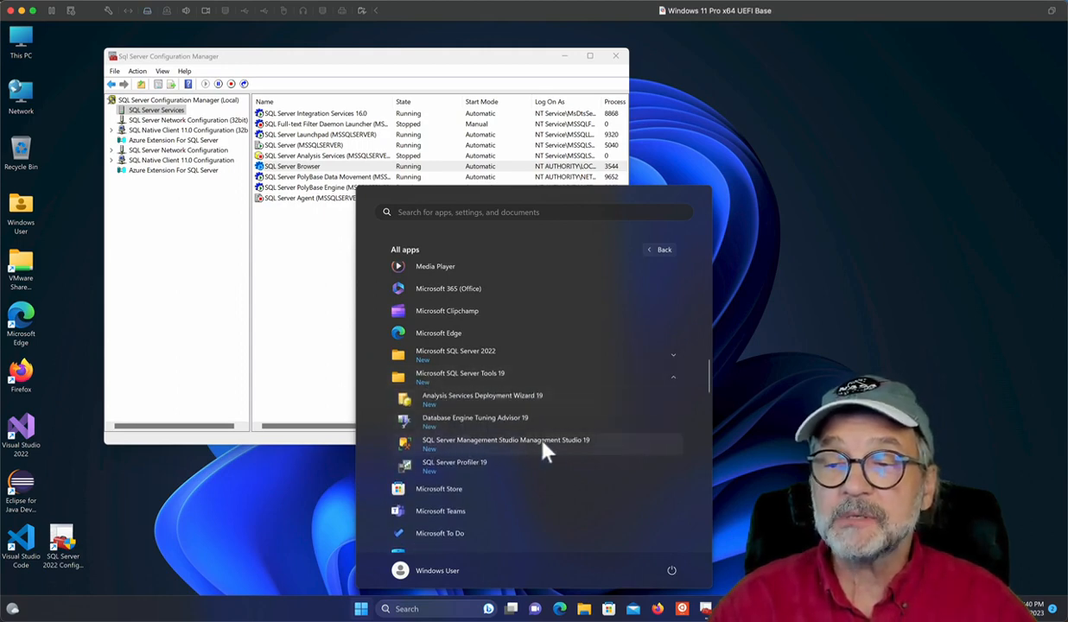
{"action": "right_click", "coordinate": [483, 444]}
{"action": "mouse_move", "coordinate": [504, 469]}
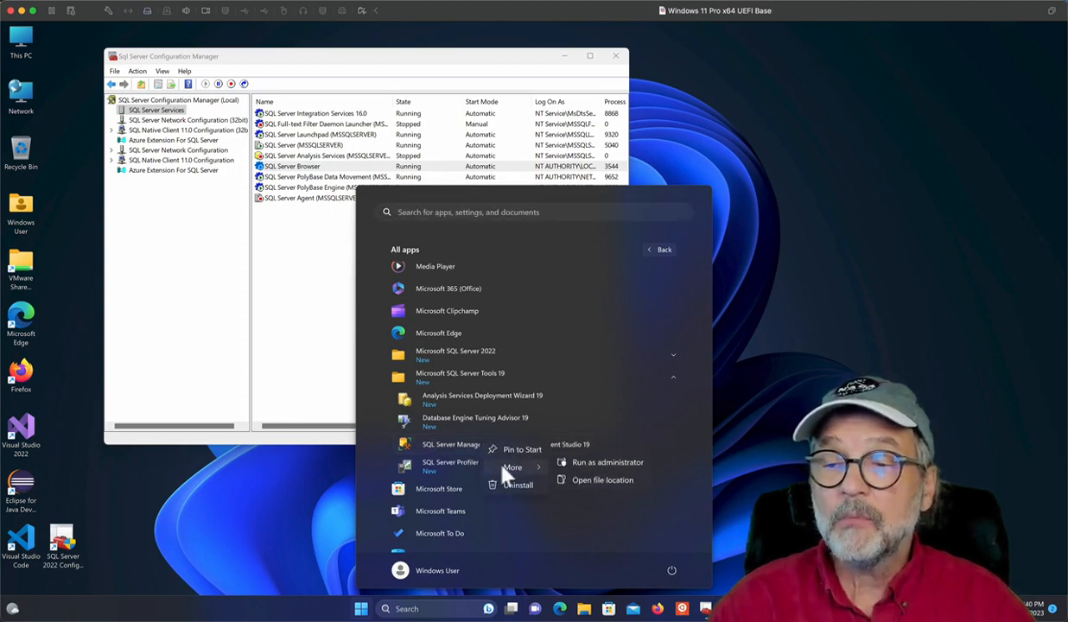
{"action": "left_click", "coordinate": [600, 507]}
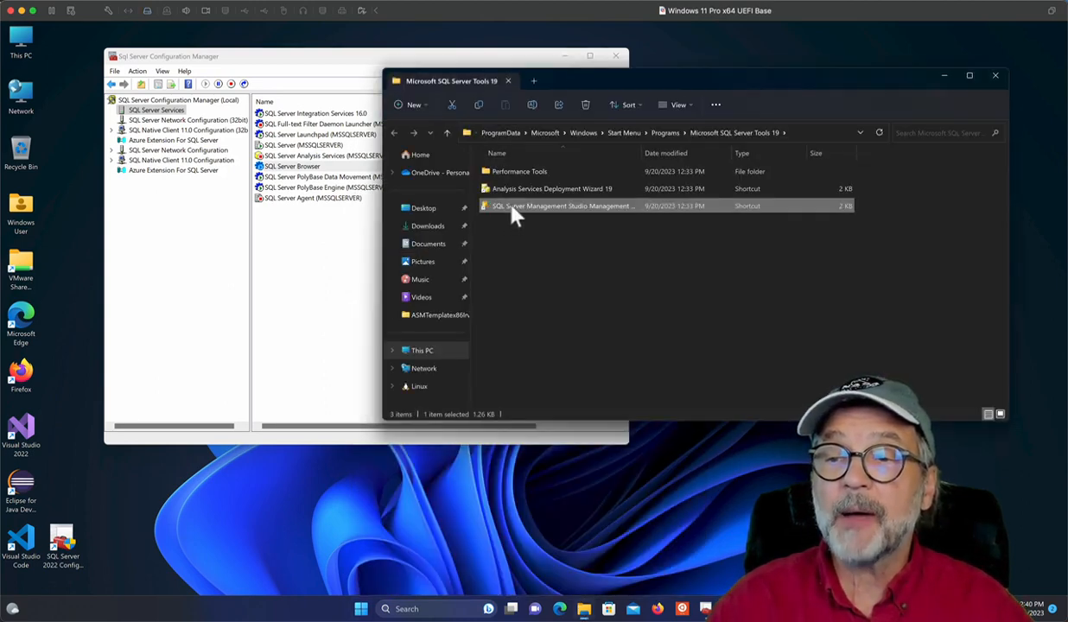
- Create a desktop shortcut for SQL Server Management Studio 19 and close the Microsoft SQL Server Tools 19 folder window
{"action": "left_click_drag", "start_coordinate": [508, 217], "coordinate": [112, 563]}
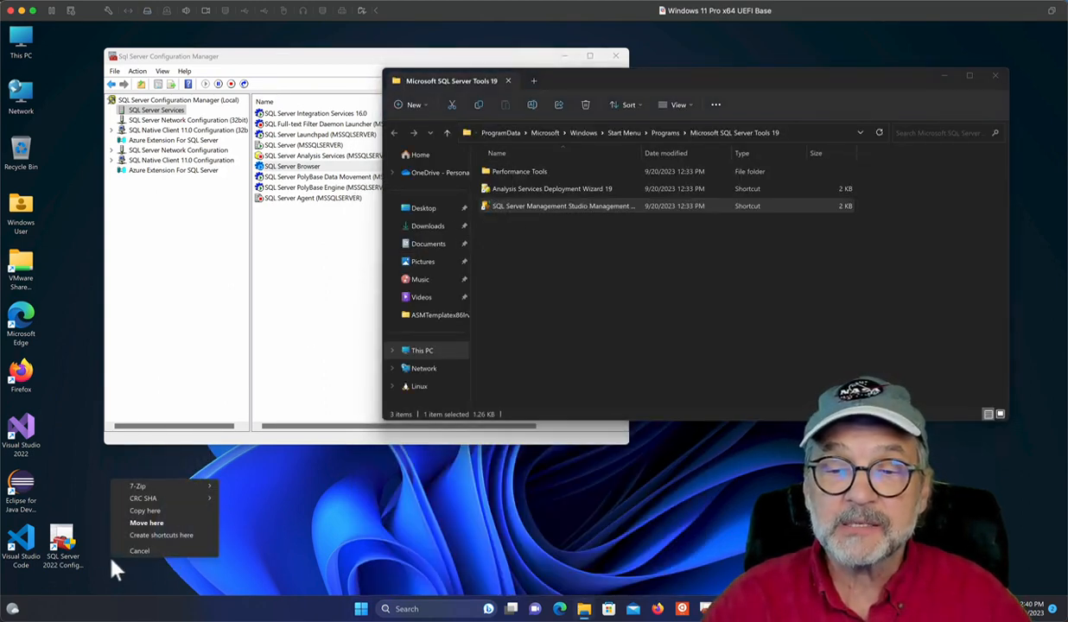
{"action": "left_click", "coordinate": [154, 534]}
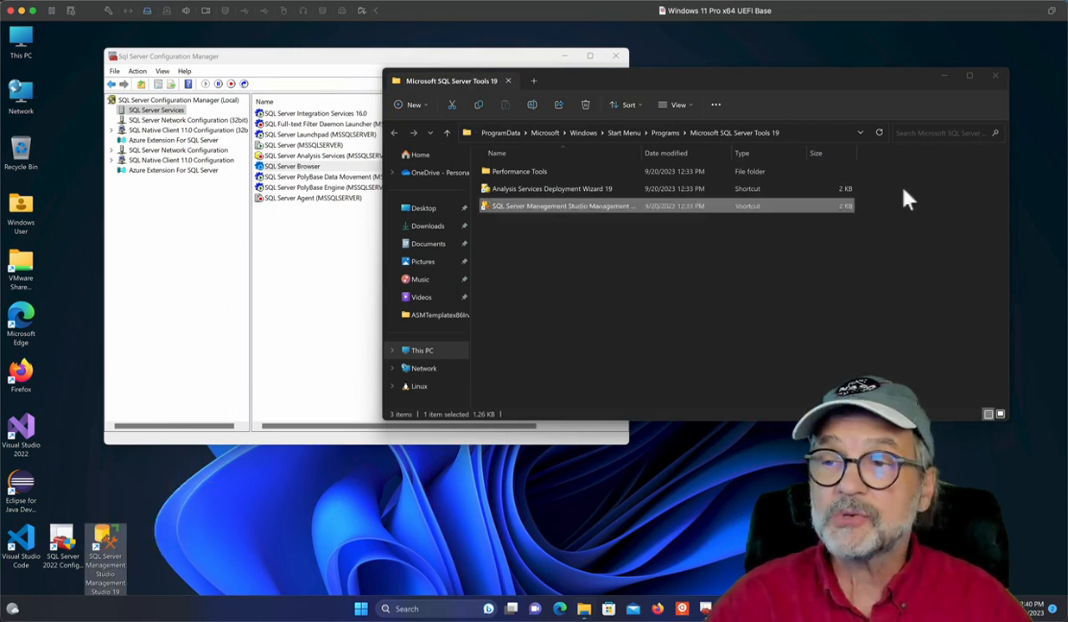
{"action": "left_click", "coordinate": [996, 77]}
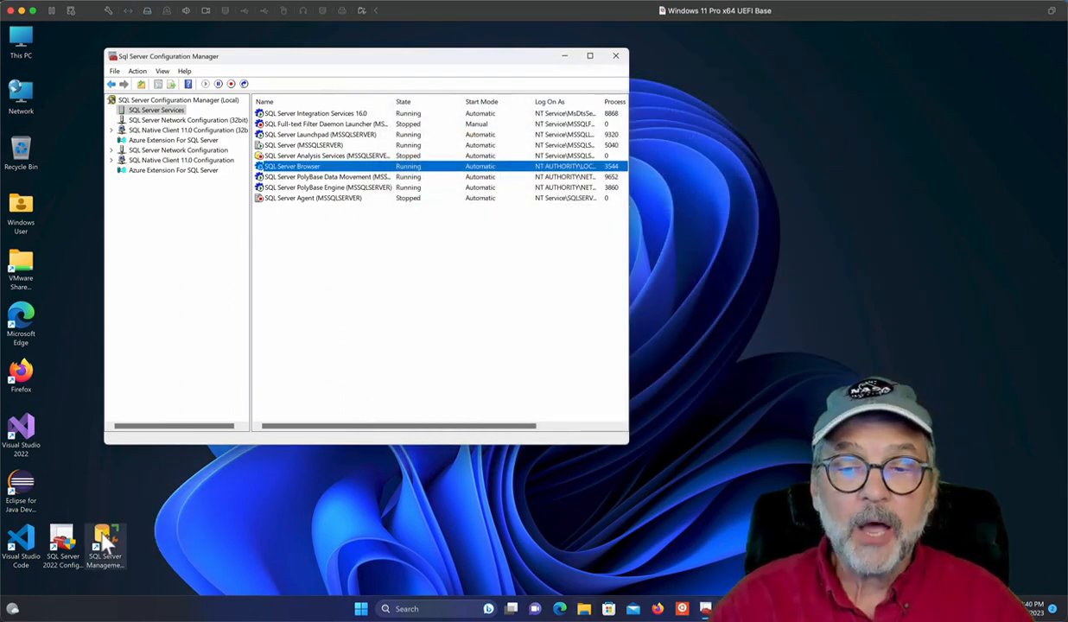
- Launch SQL Server Management Studio from its desktop shortcut and connect to the local Database Engine with Windows Authentication
{"action": "double_click", "coordinate": [104, 539]}
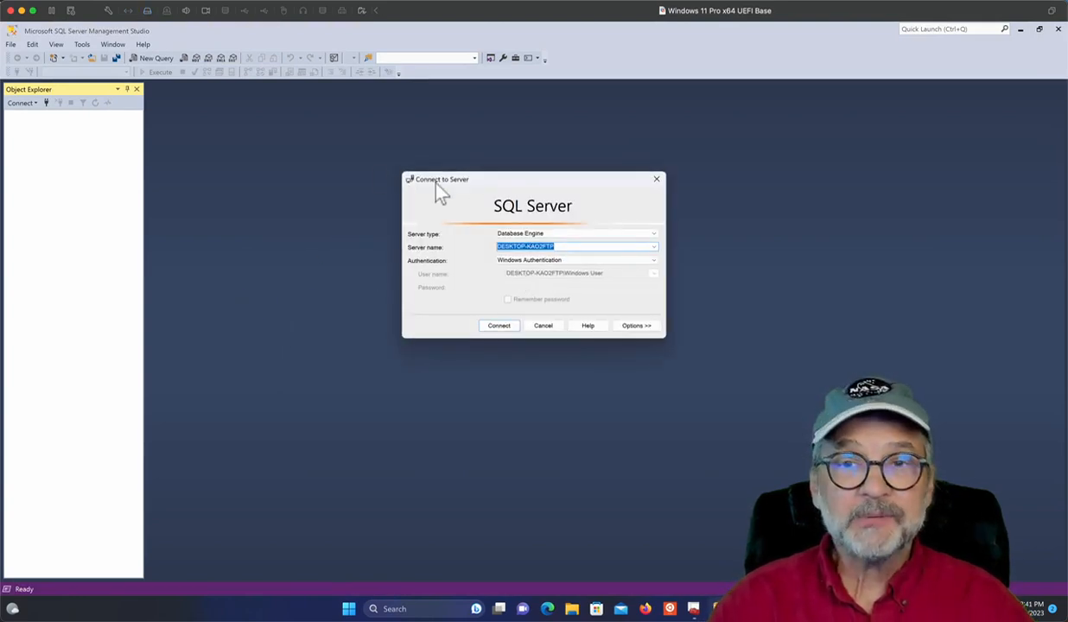
{"action": "left_click", "coordinate": [489, 328]}
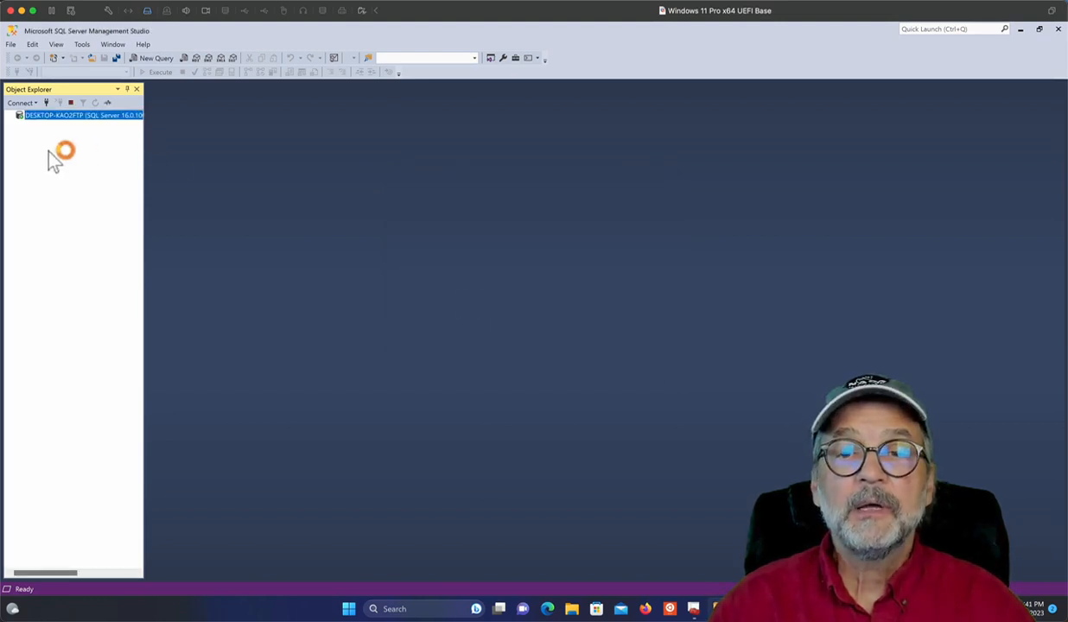
- Examine the master database's system tables under System Databases, and collapse the Databases folder
{"action": "left_click", "coordinate": [19, 125]}
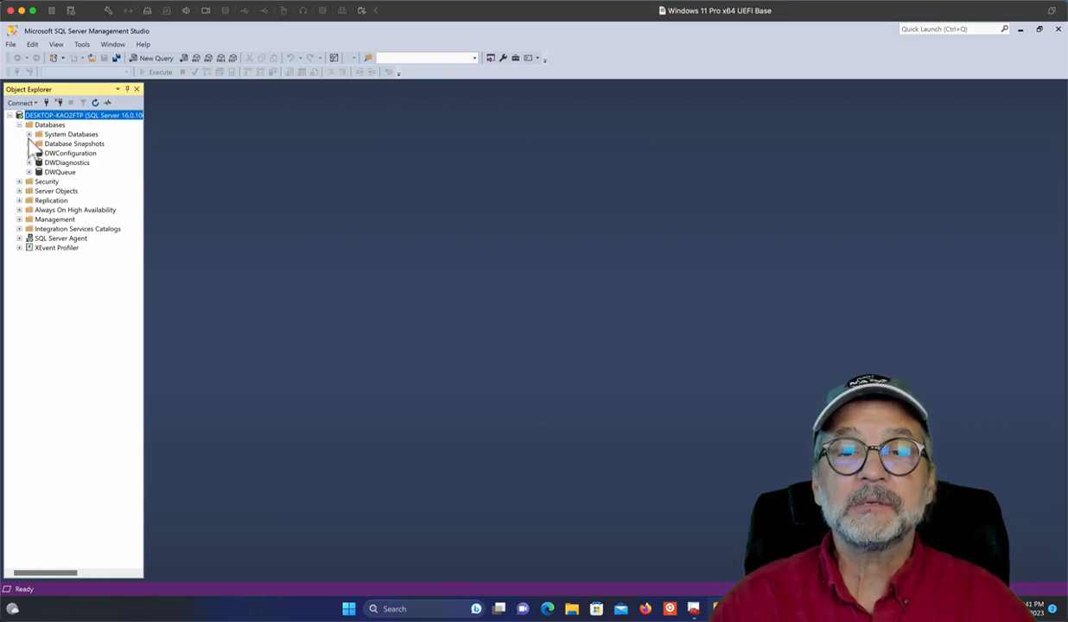
{"action": "left_click", "coordinate": [29, 134]}
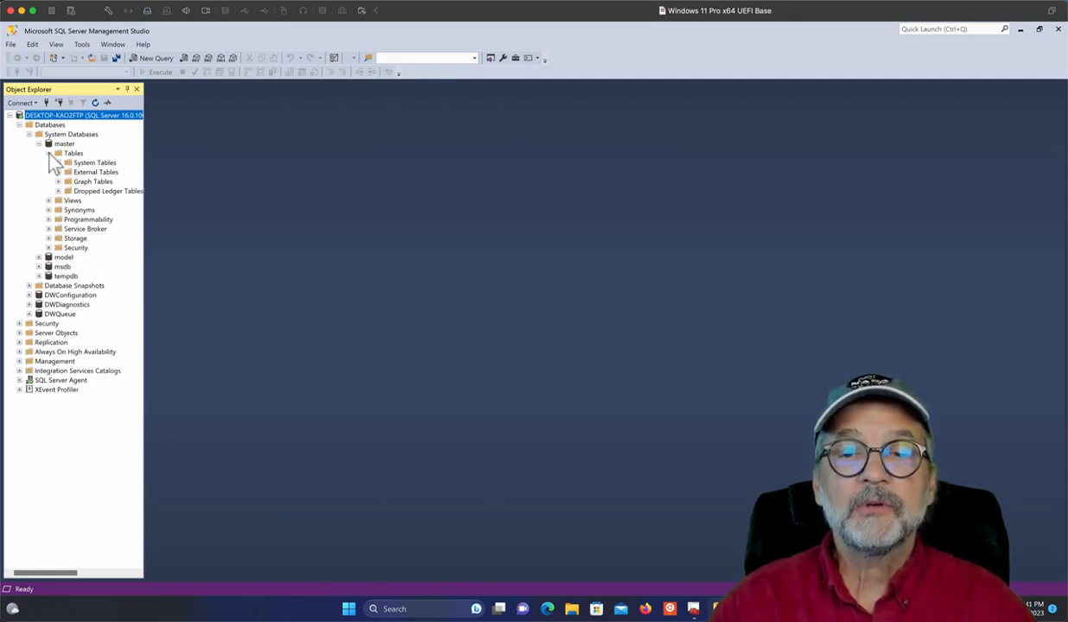
{"action": "left_click", "coordinate": [58, 163]}
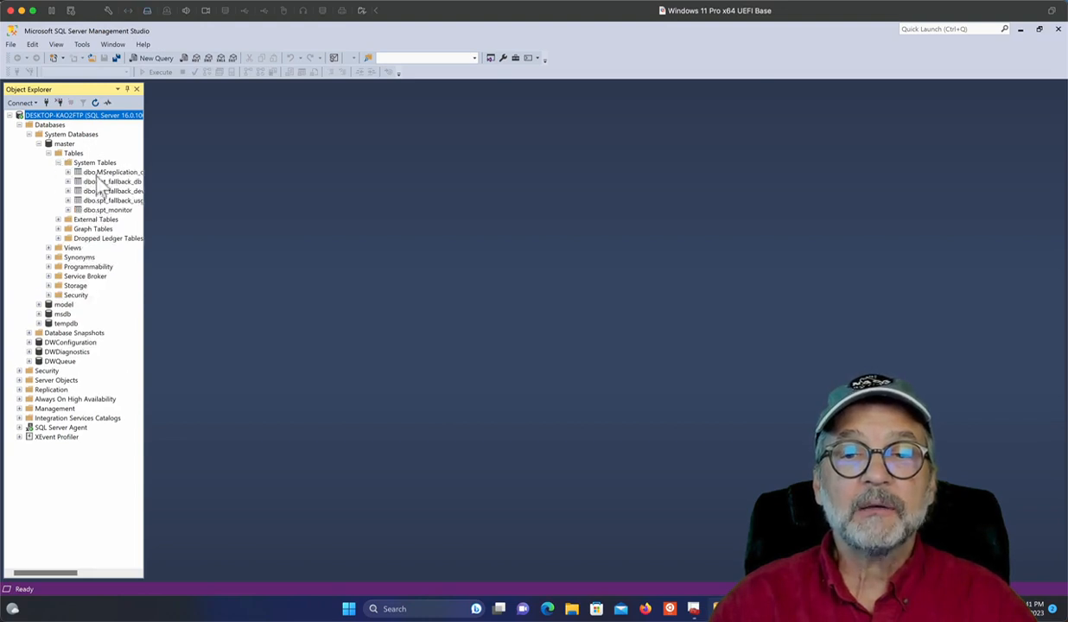
{"action": "left_click", "coordinate": [19, 124]}
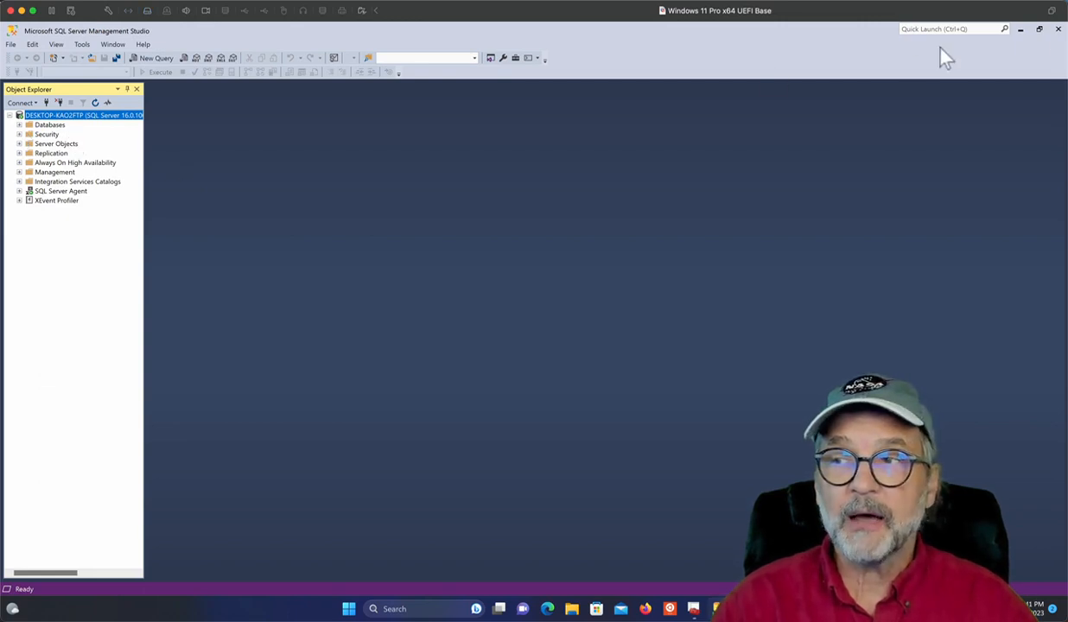
- Restore the Management Studio window from full screen, move it aside, and minimize SQL Server Configuration Manager
{"action": "left_click", "coordinate": [1039, 30]}
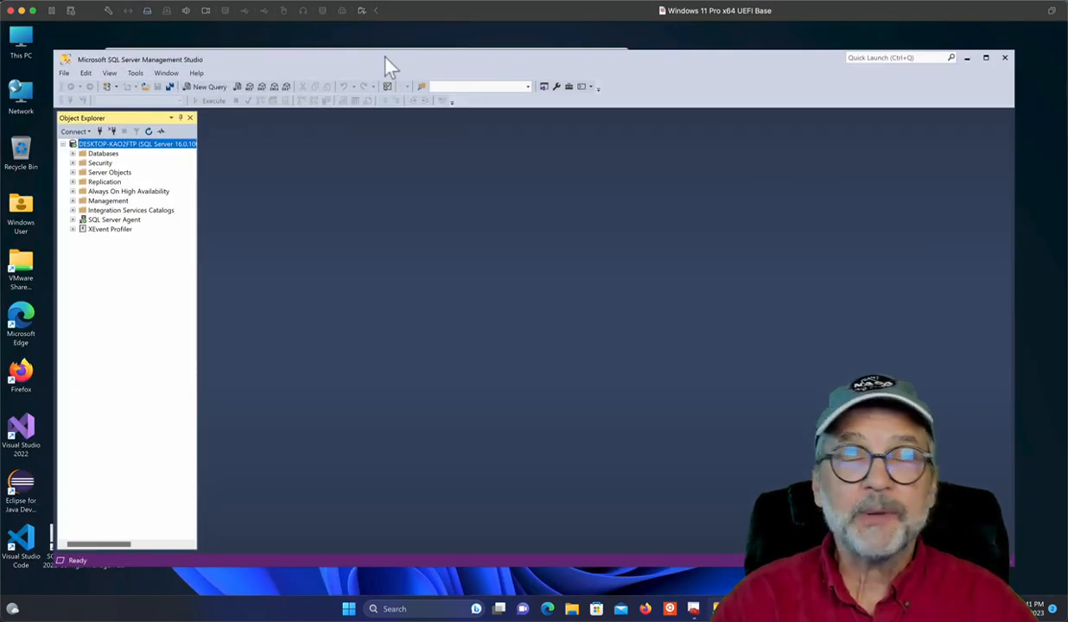
{"action": "left_click_drag", "start_coordinate": [389, 65], "coordinate": [527, 223]}
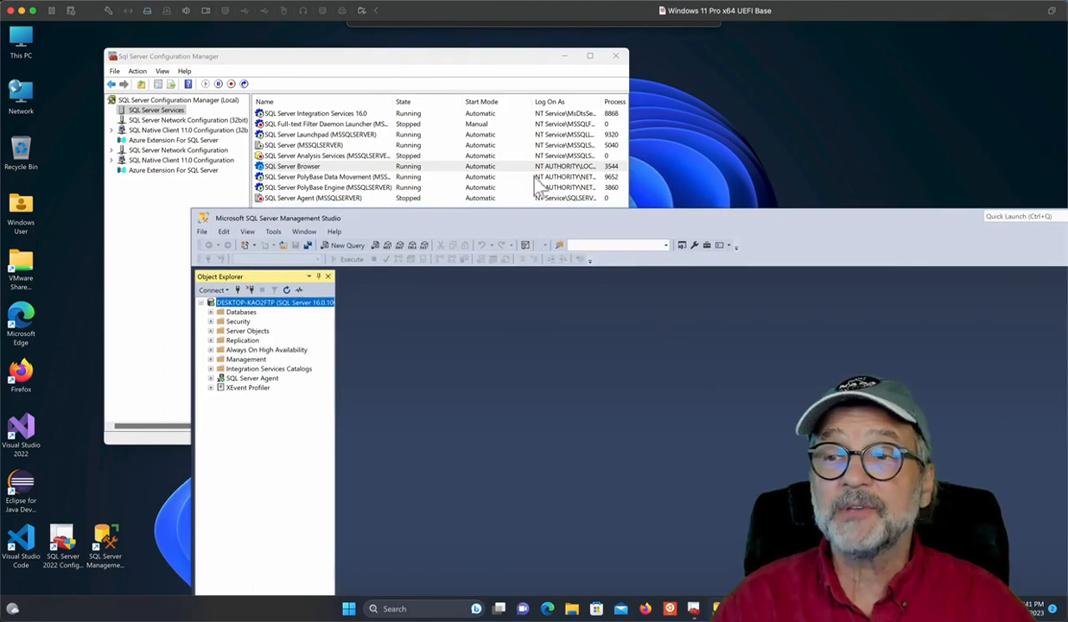
{"action": "left_click", "coordinate": [565, 57]}
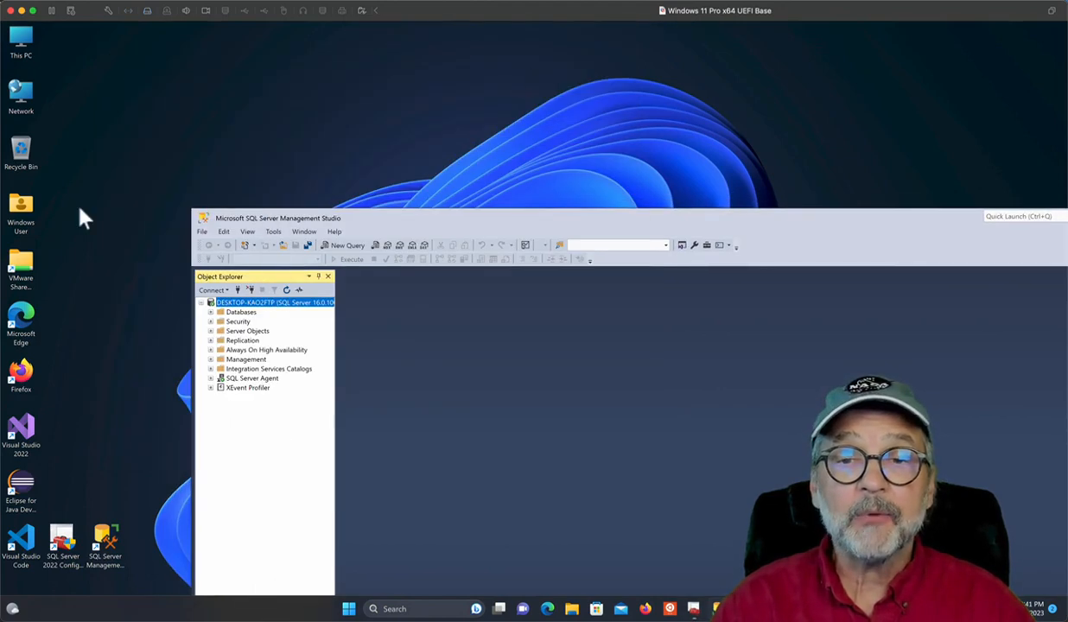
- Open the Downloads folder inside the Windows User folder and select the AdventureWorks2022(1).bak file
{"action": "double_click", "coordinate": [22, 208]}
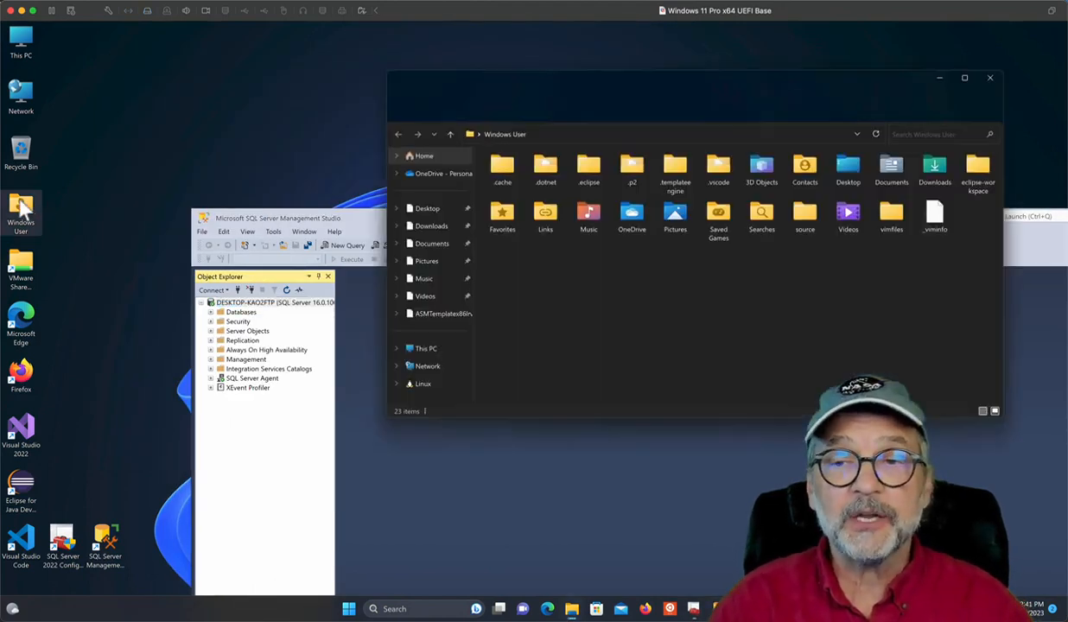
{"action": "left_click_drag", "start_coordinate": [778, 91], "coordinate": [449, 53]}
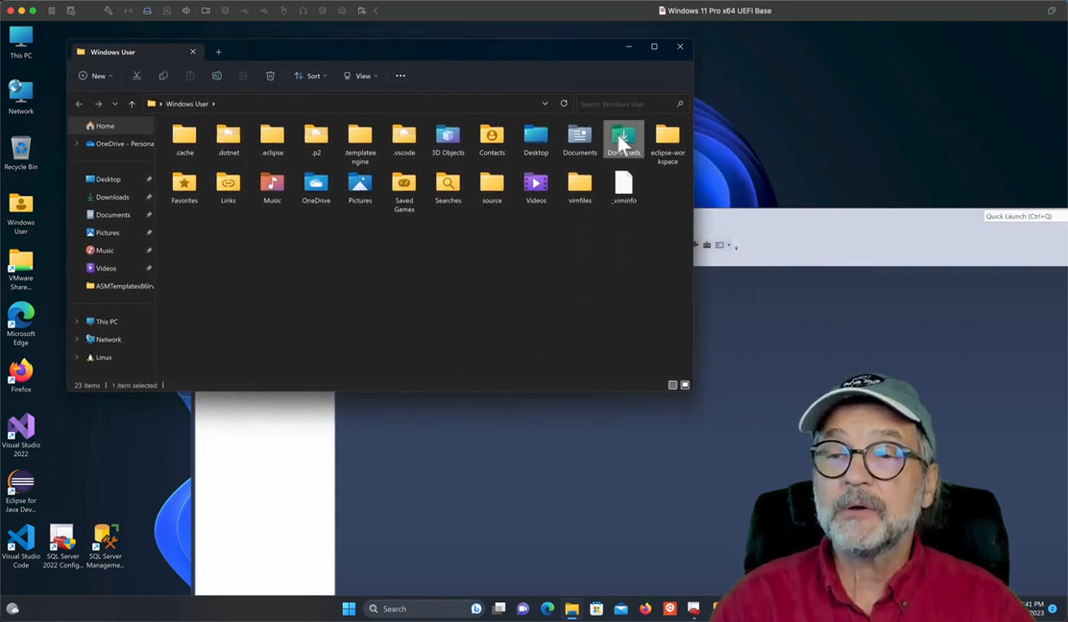
{"action": "double_click", "coordinate": [622, 136]}
{"action": "left_click", "coordinate": [208, 158]}
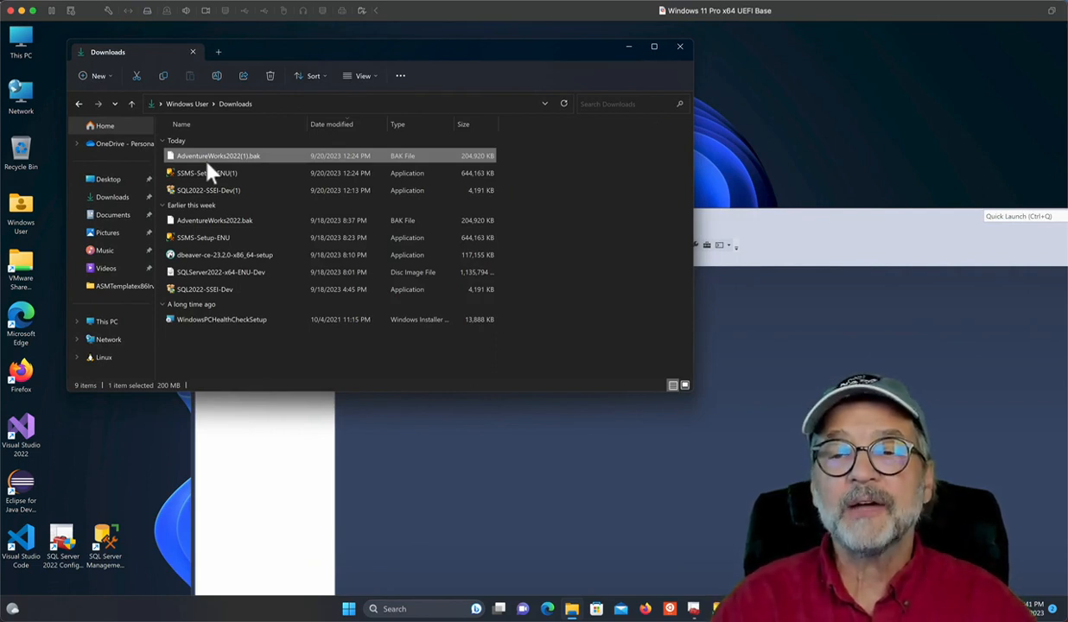
- Open a second File Explorer window from This PC and browse to C:\Program Files\Microsoft SQL Server
{"action": "left_click", "coordinate": [21, 42]}
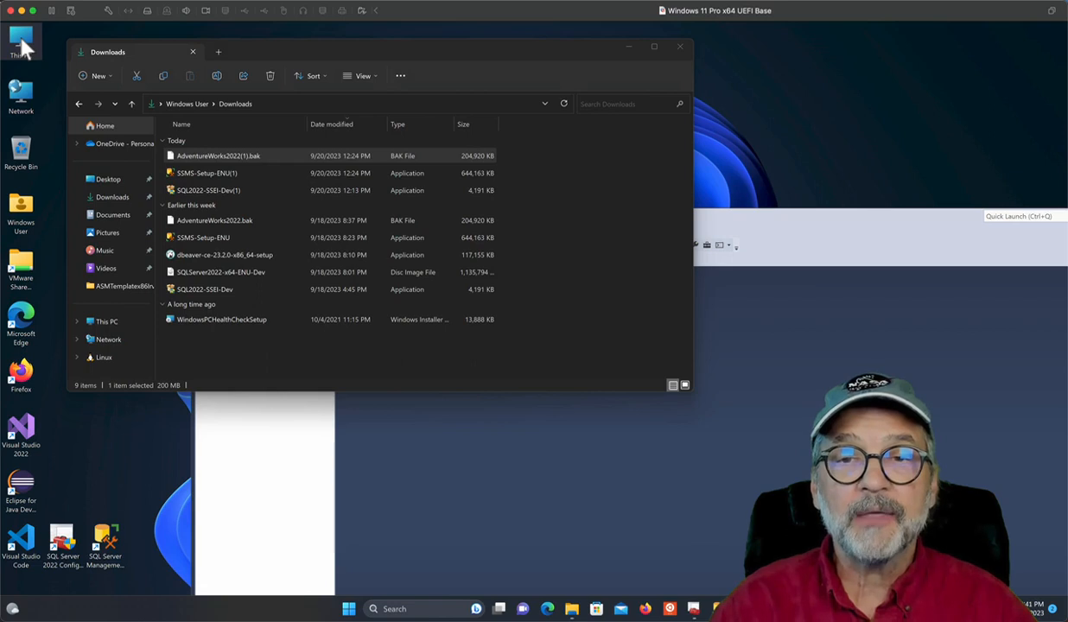
{"action": "double_click", "coordinate": [21, 45]}
{"action": "left_click_drag", "start_coordinate": [270, 63], "coordinate": [410, 125]}
{"action": "double_click", "coordinate": [376, 210]}
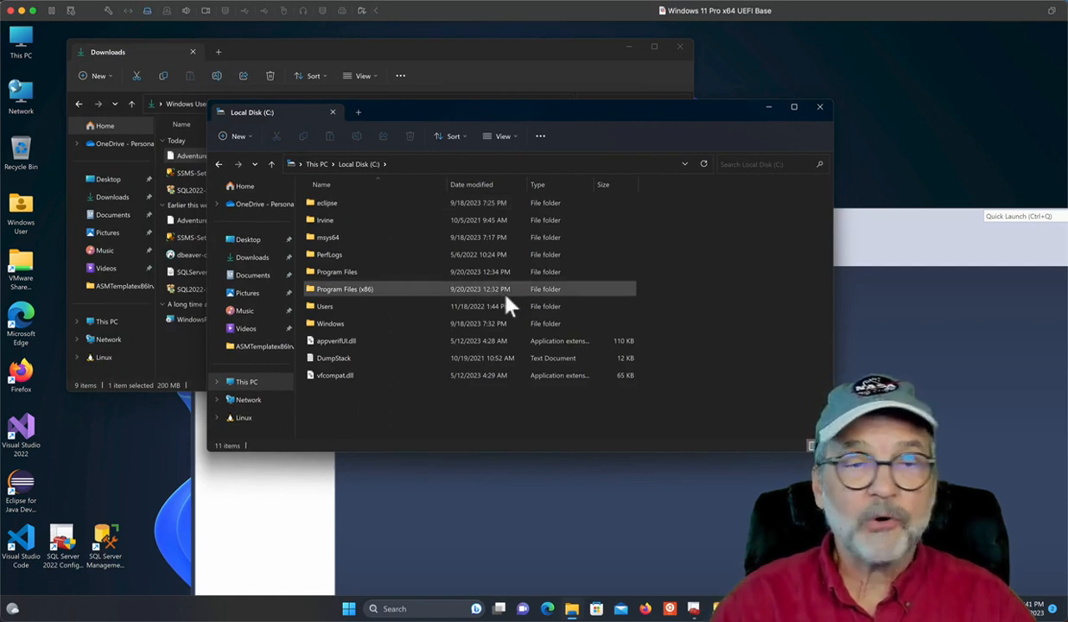
{"action": "double_click", "coordinate": [359, 272]}
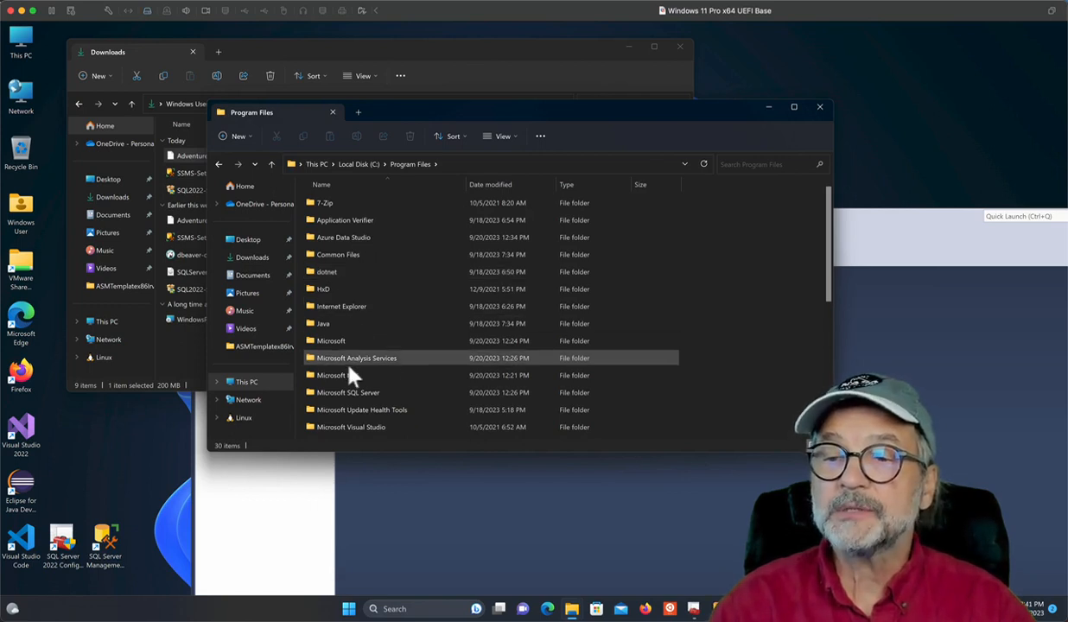
{"action": "double_click", "coordinate": [348, 393]}
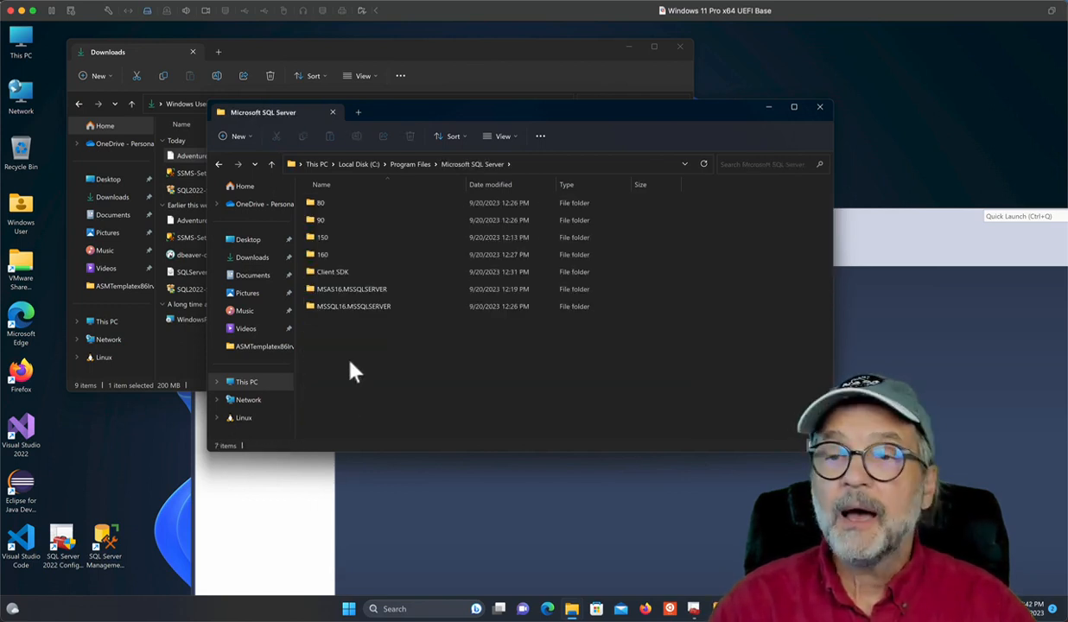
- Open the MSSQL16.MSSQLSERVER\MSSQL\Backup folder, granting permanent access to it
{"action": "double_click", "coordinate": [330, 309]}
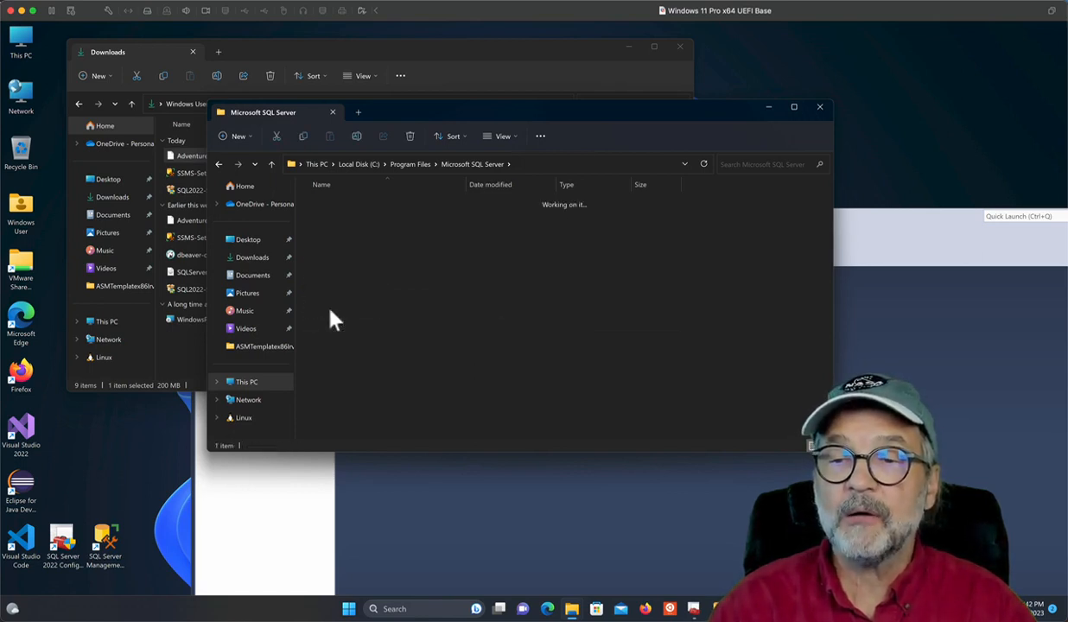
{"action": "double_click", "coordinate": [337, 207]}
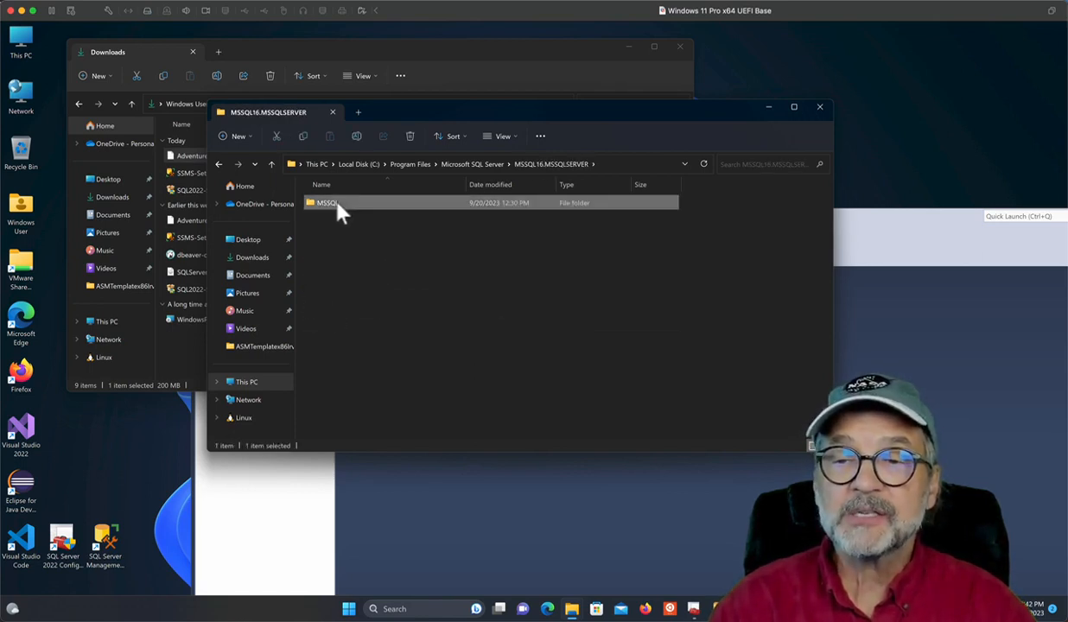
{"action": "double_click", "coordinate": [331, 205]}
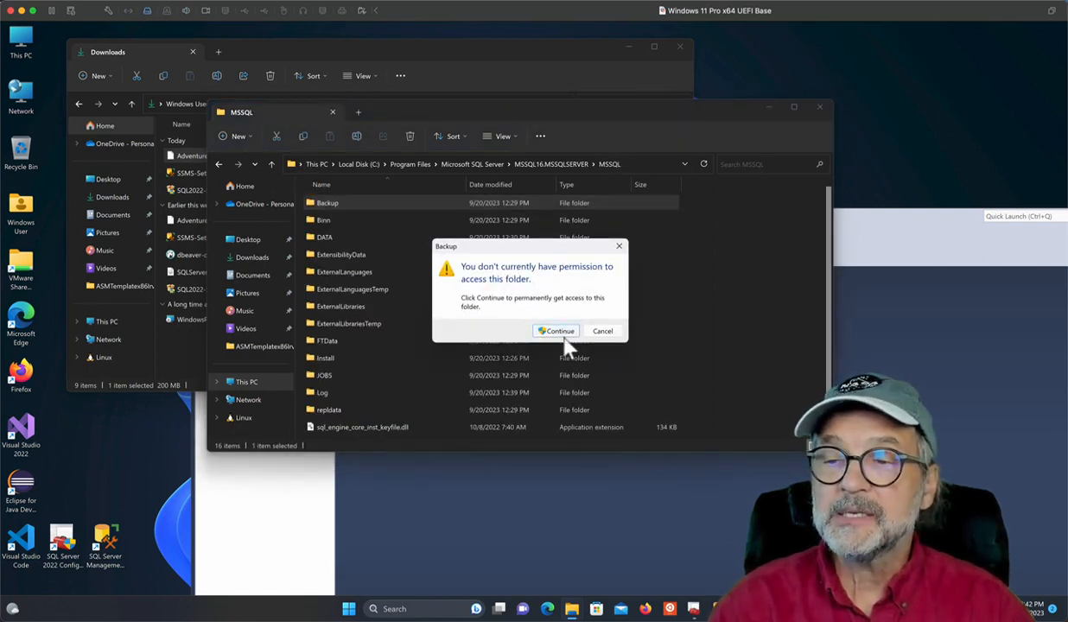
{"action": "left_click", "coordinate": [560, 334]}
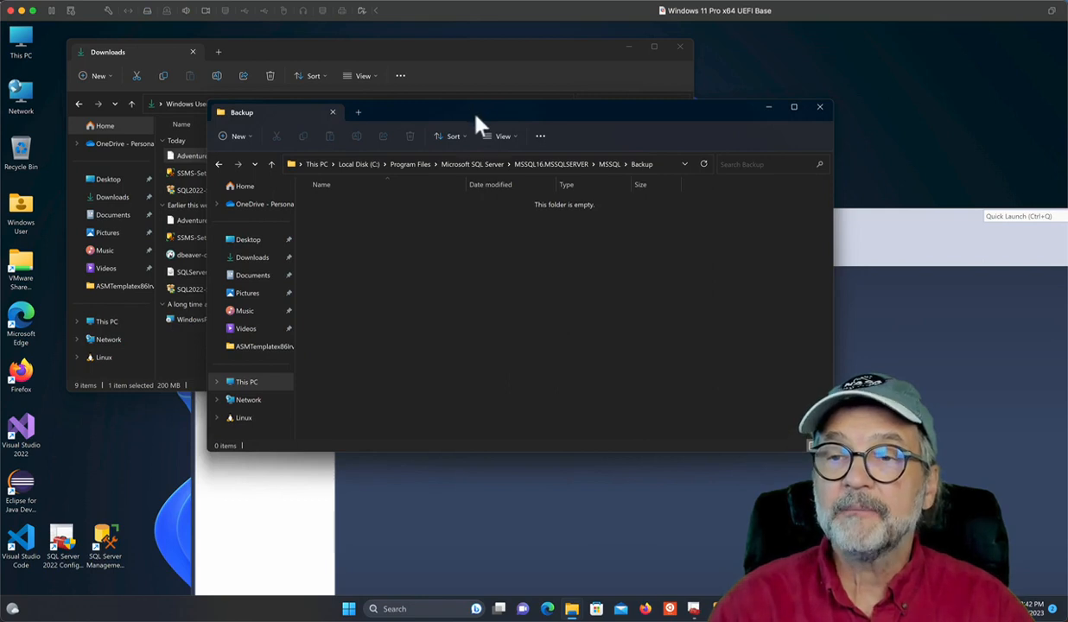
- Copy AdventureWorks2022.bak from the Downloads folder into the SQL Server Backup folder and close the Backup window
{"action": "left_click_drag", "start_coordinate": [475, 114], "coordinate": [597, 141]}
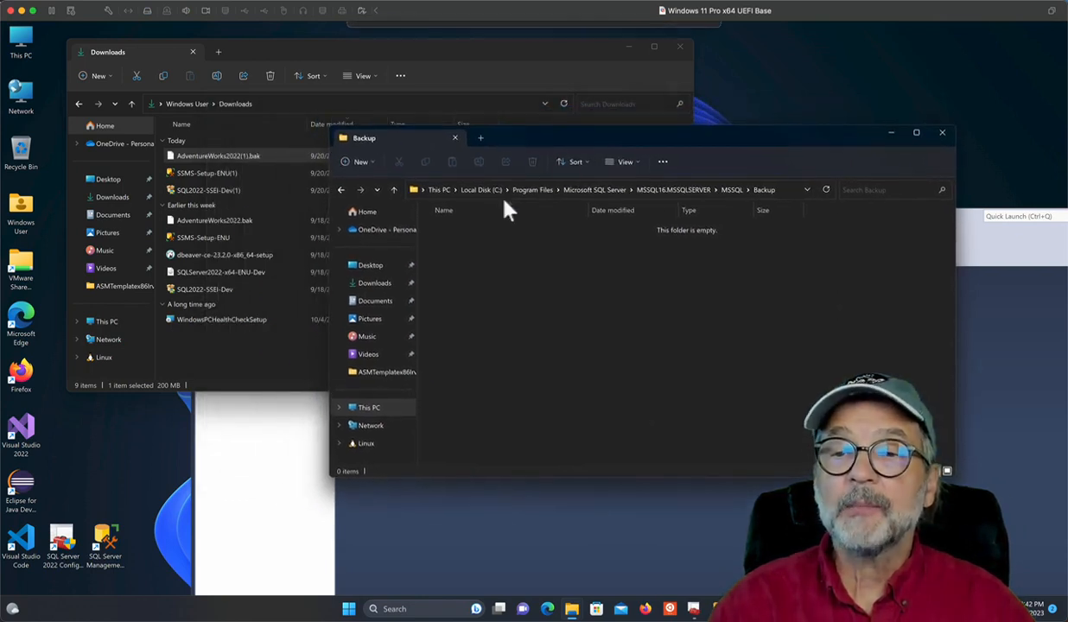
{"action": "left_click", "coordinate": [202, 224]}
{"action": "left_click_drag", "start_coordinate": [192, 222], "coordinate": [734, 287]}
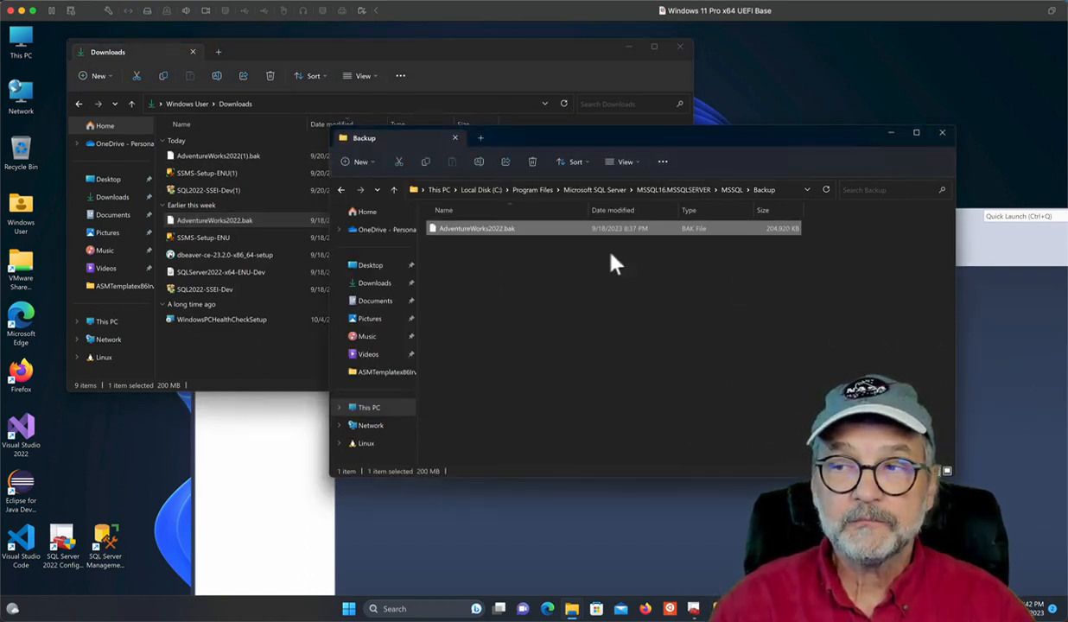
{"action": "left_click", "coordinate": [941, 135]}
- Bring the Management Studio window back into full view and start Restore Database for the Databases folder
{"action": "left_click_drag", "start_coordinate": [936, 215], "coordinate": [790, 59]}
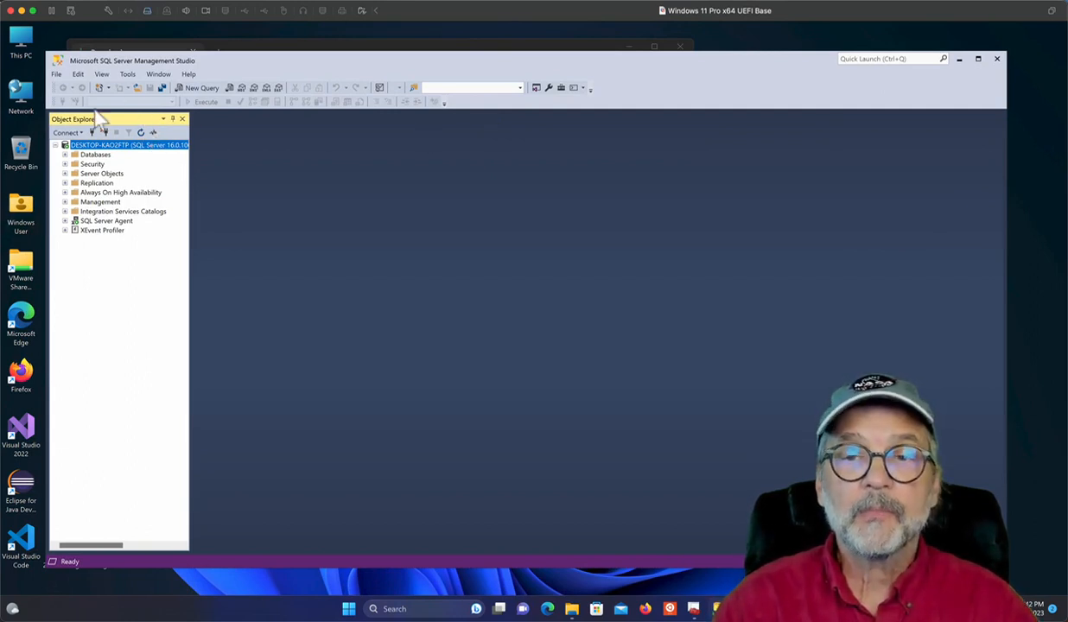
{"action": "left_click", "coordinate": [79, 155]}
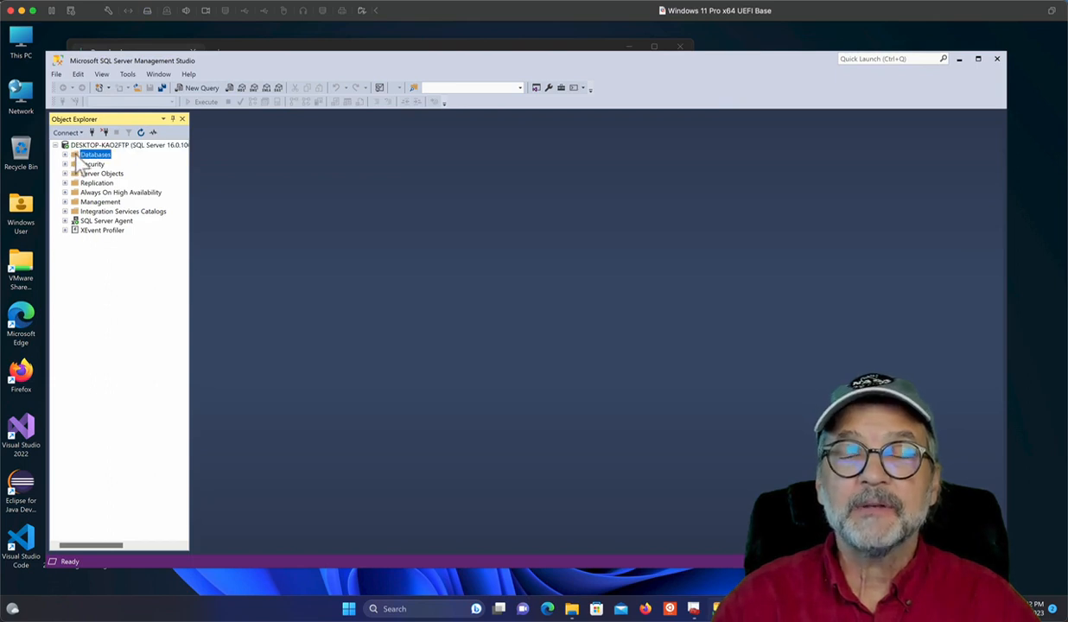
{"action": "right_click", "coordinate": [79, 158]}
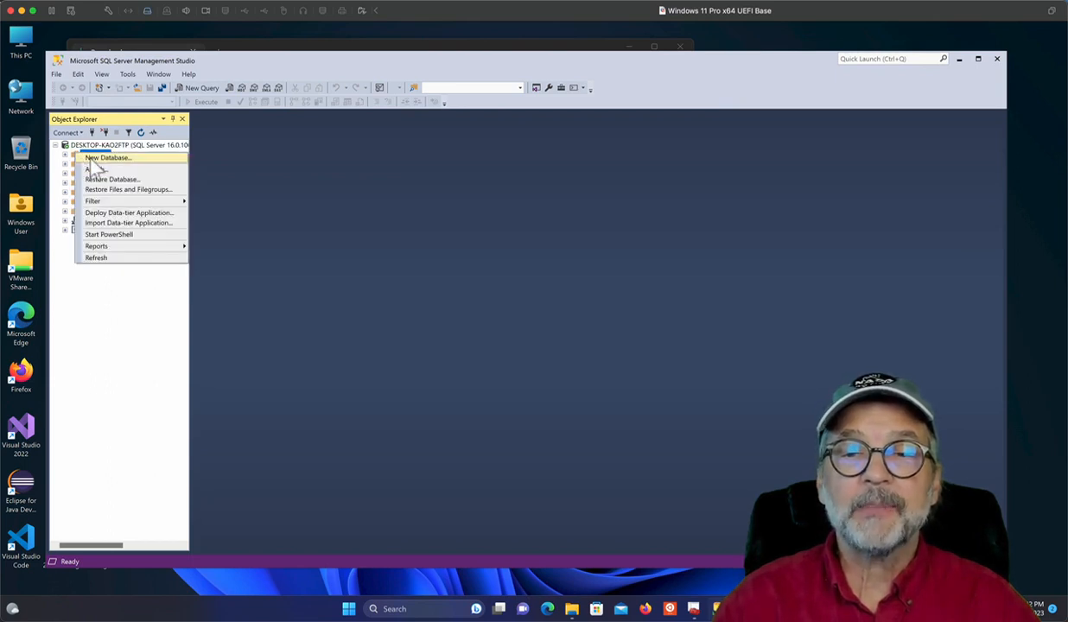
{"action": "left_click", "coordinate": [128, 182]}
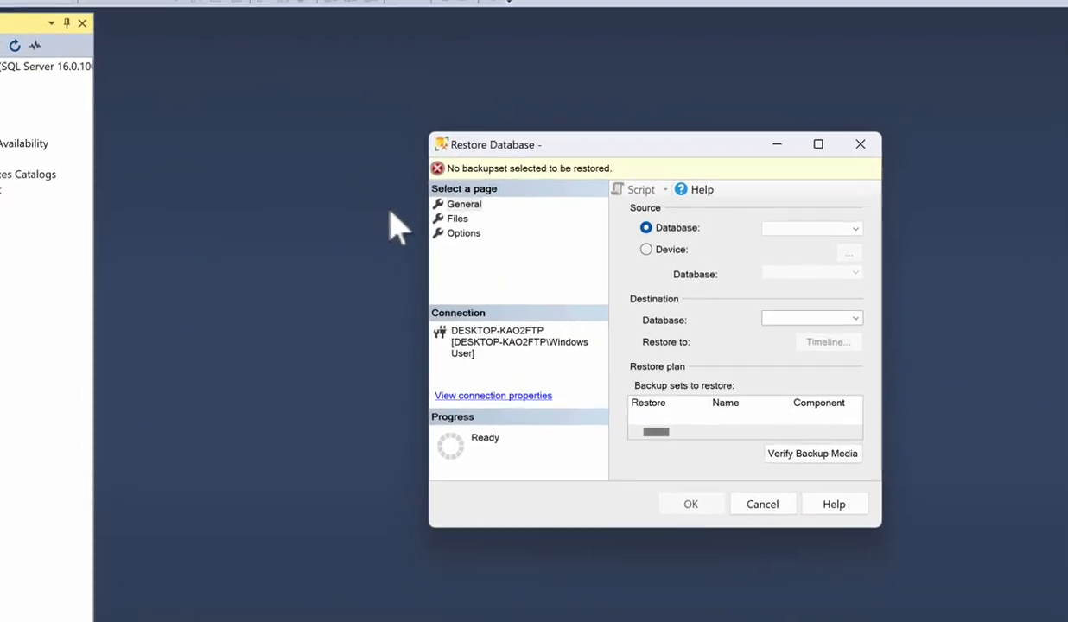
- Restore the AdventureWorks2022 database from a device, using the AdventureWorks2022.bak file in the Backup folder as backup media
{"action": "left_click", "coordinate": [656, 248]}
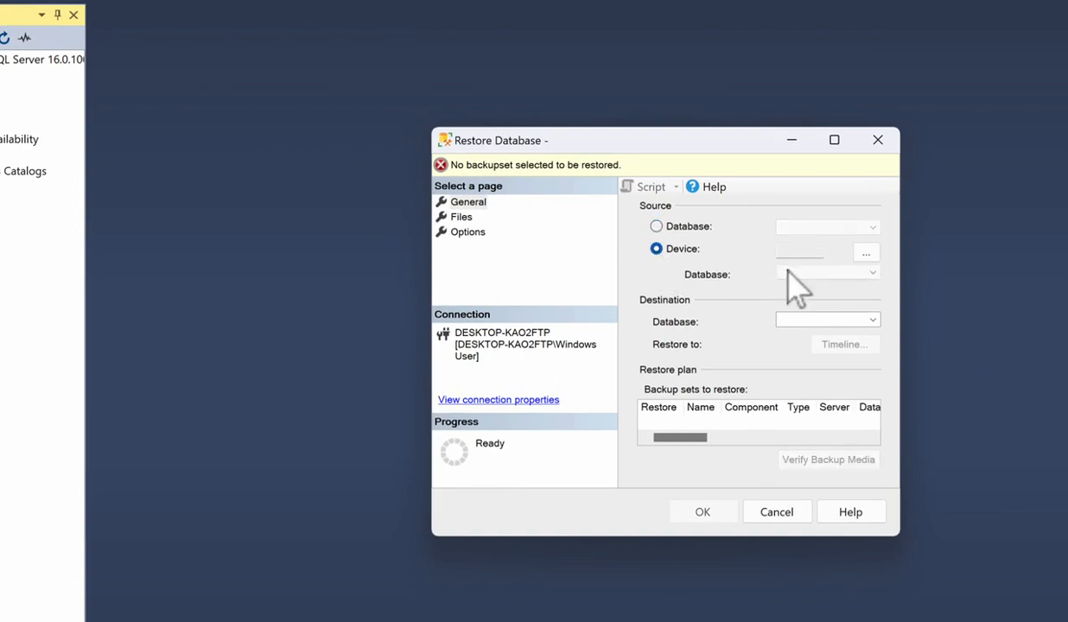
{"action": "left_click", "coordinate": [866, 254]}
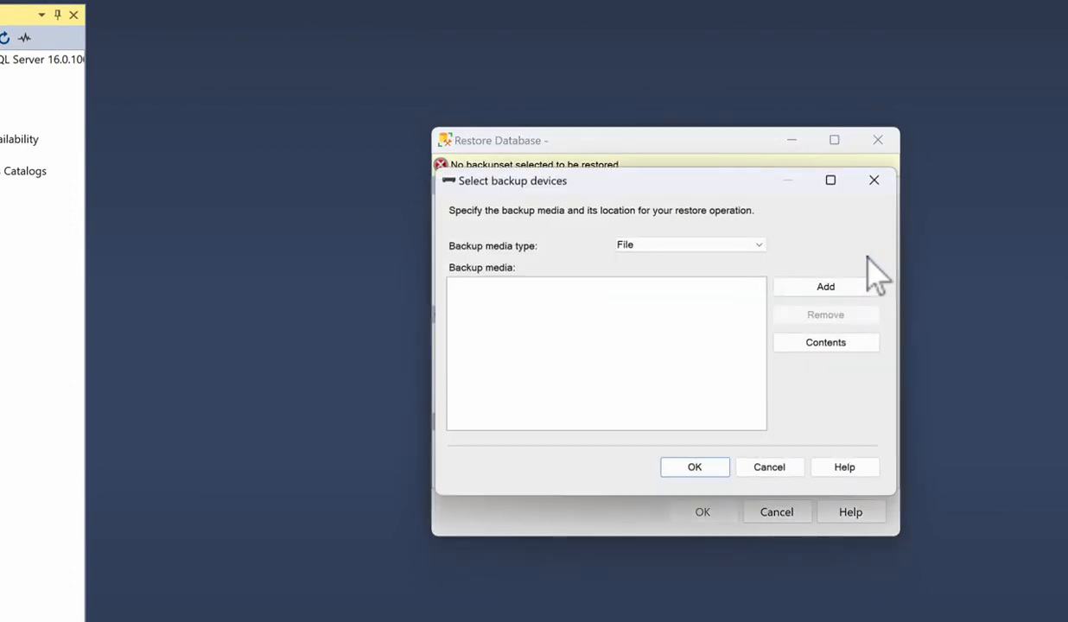
{"action": "left_click", "coordinate": [821, 288]}
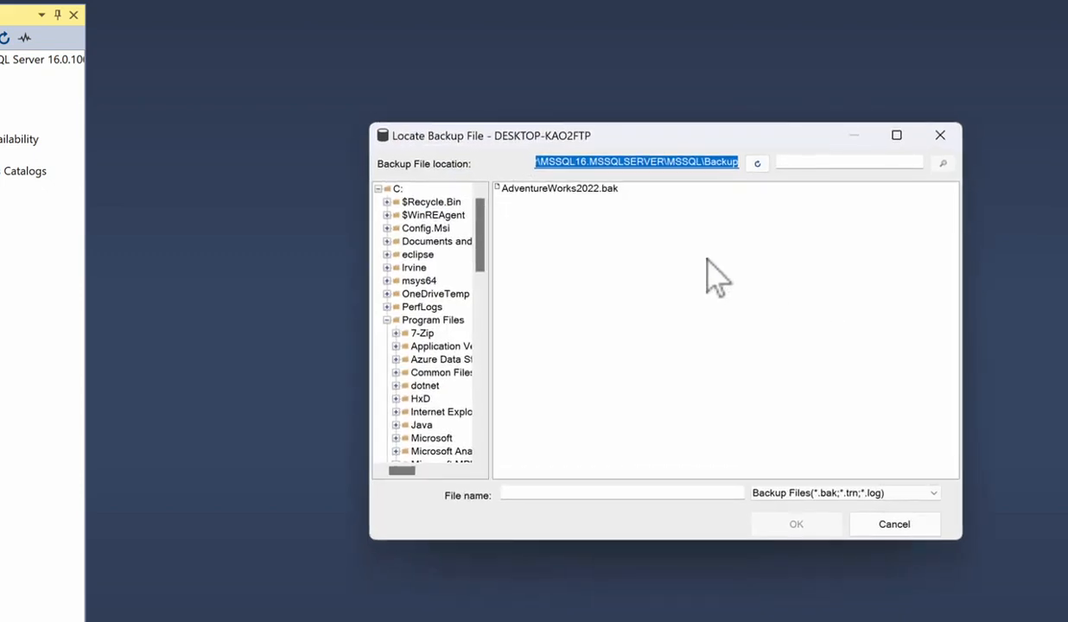
{"action": "left_click", "coordinate": [539, 188]}
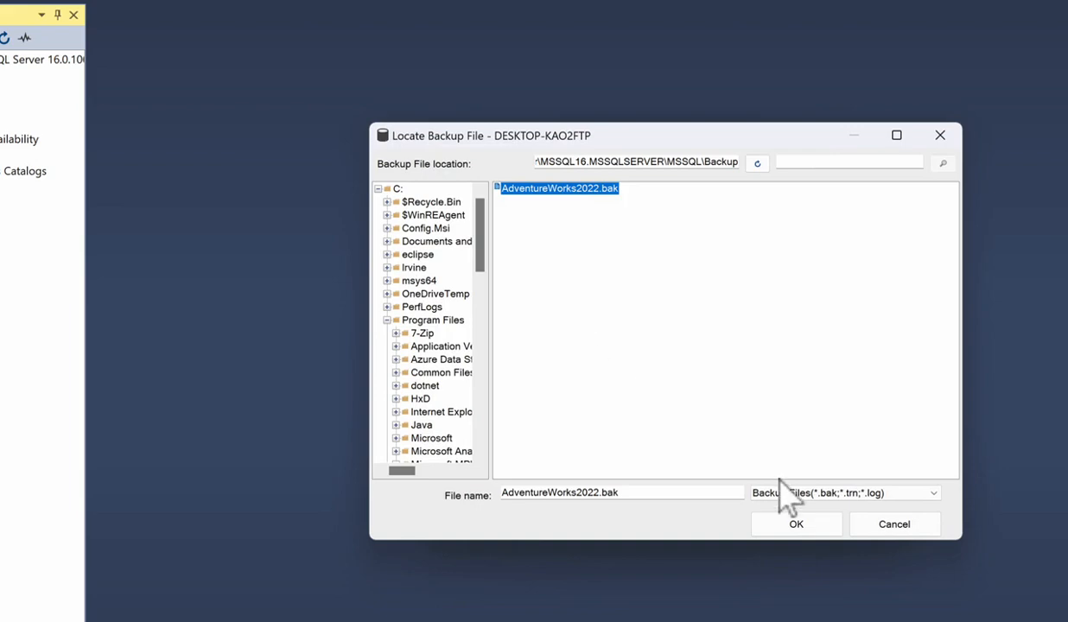
{"action": "left_click", "coordinate": [815, 528]}
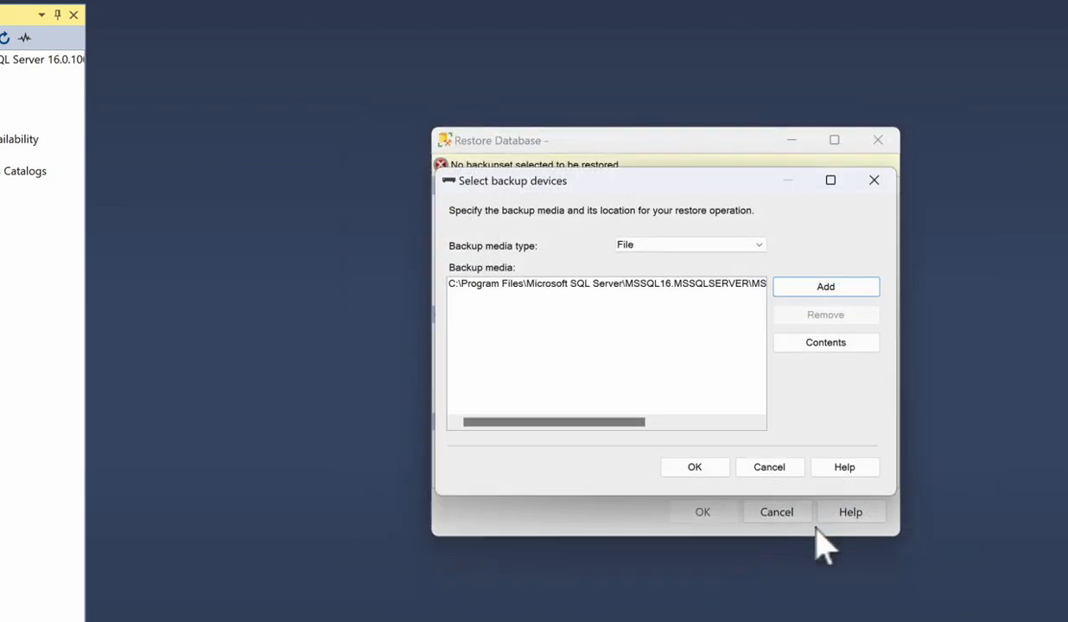
{"action": "left_click", "coordinate": [705, 471]}
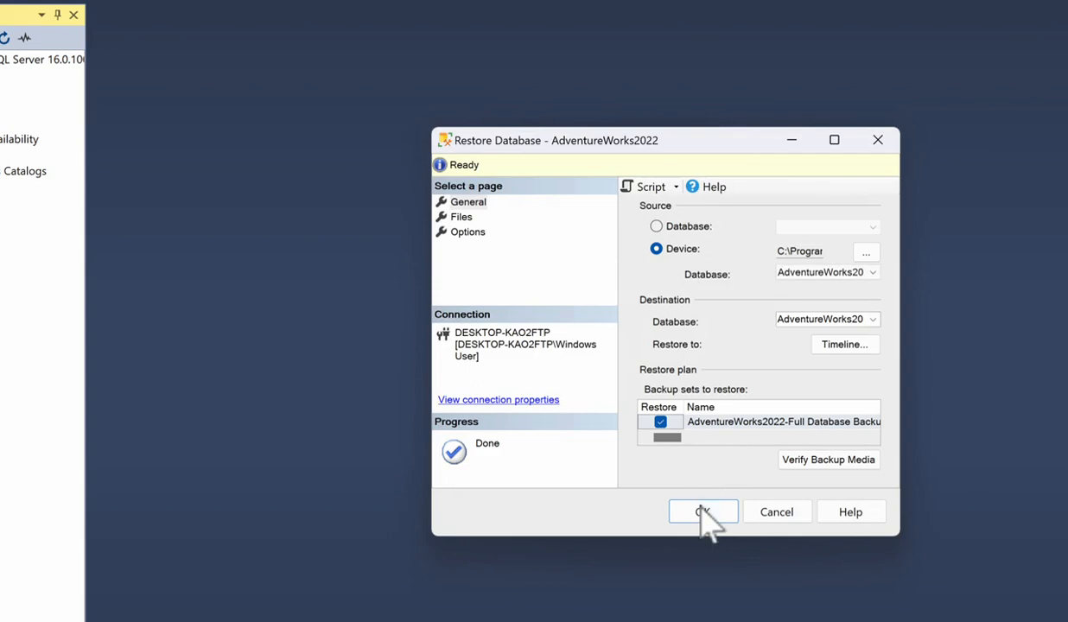
{"action": "left_click", "coordinate": [703, 512]}
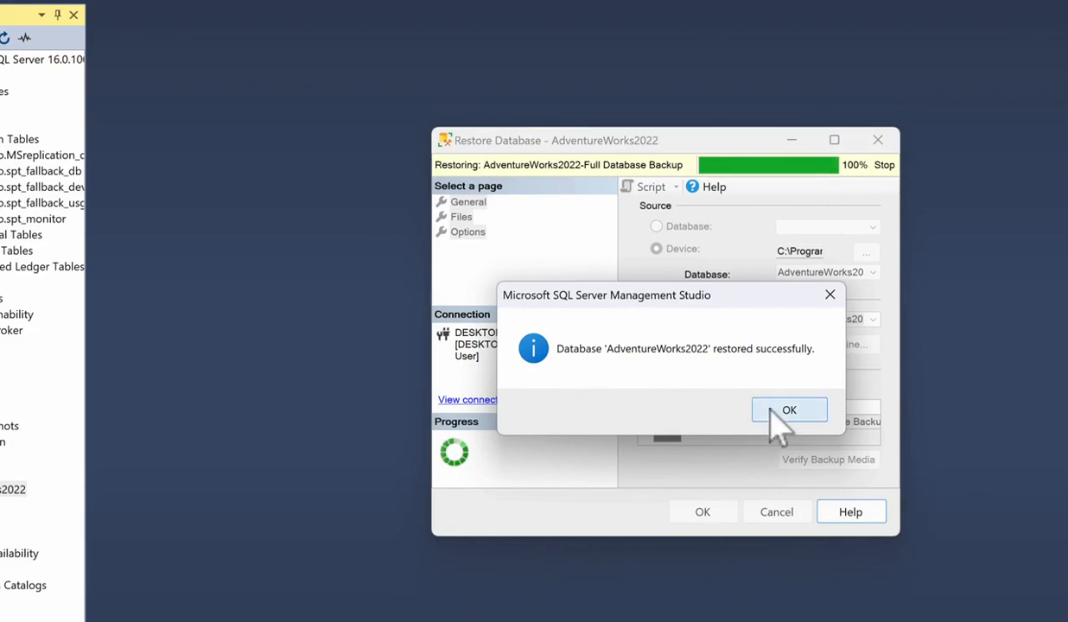
{"action": "left_click", "coordinate": [781, 413]}
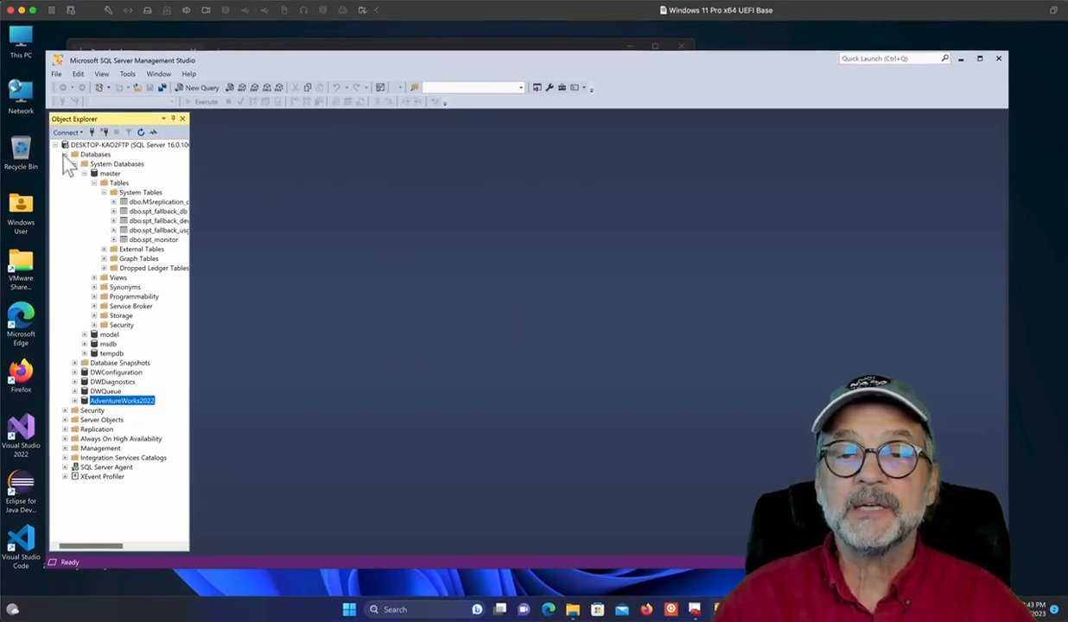
- Collapse System Databases and expand the AdventureWorks2022 database down to its list of tables
{"action": "left_click", "coordinate": [61, 149]}
{"action": "left_click", "coordinate": [65, 118]}
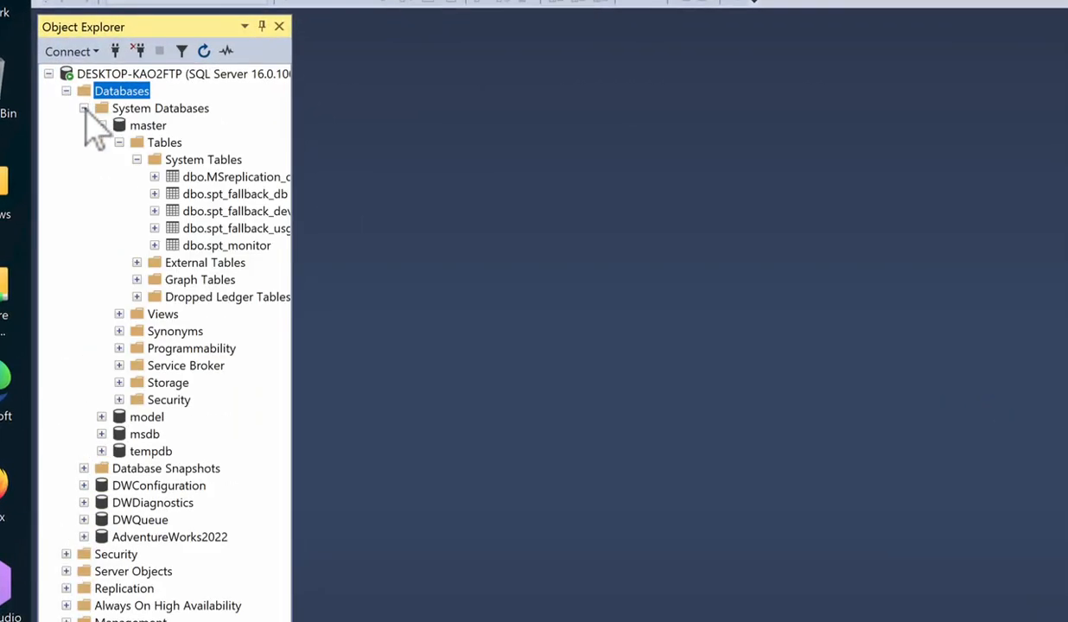
{"action": "left_click", "coordinate": [79, 132]}
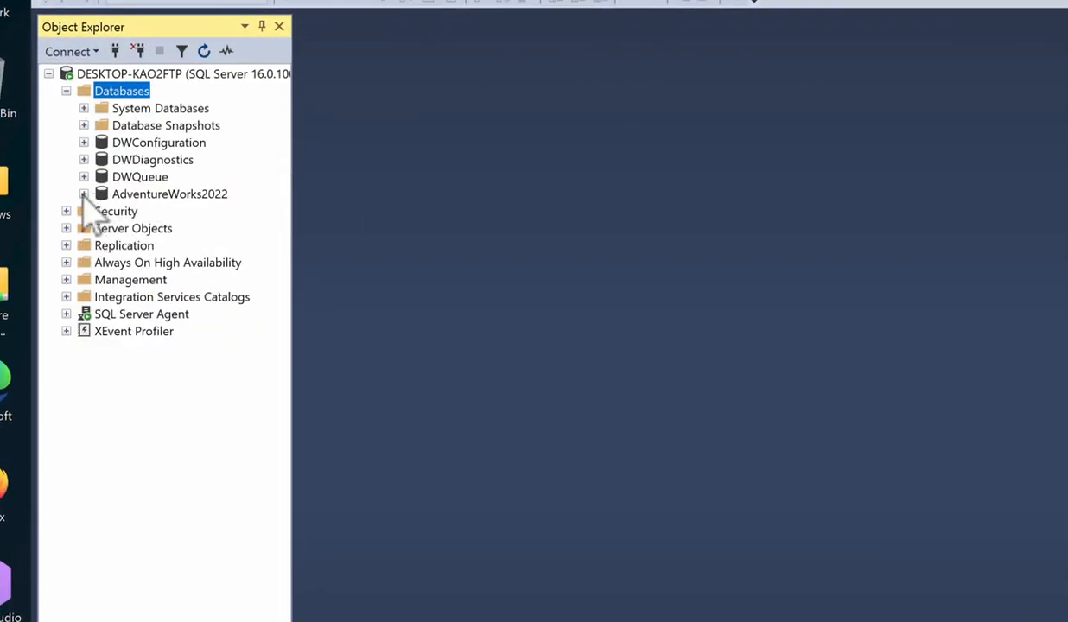
{"action": "left_click", "coordinate": [83, 194]}
{"action": "left_click", "coordinate": [101, 228]}
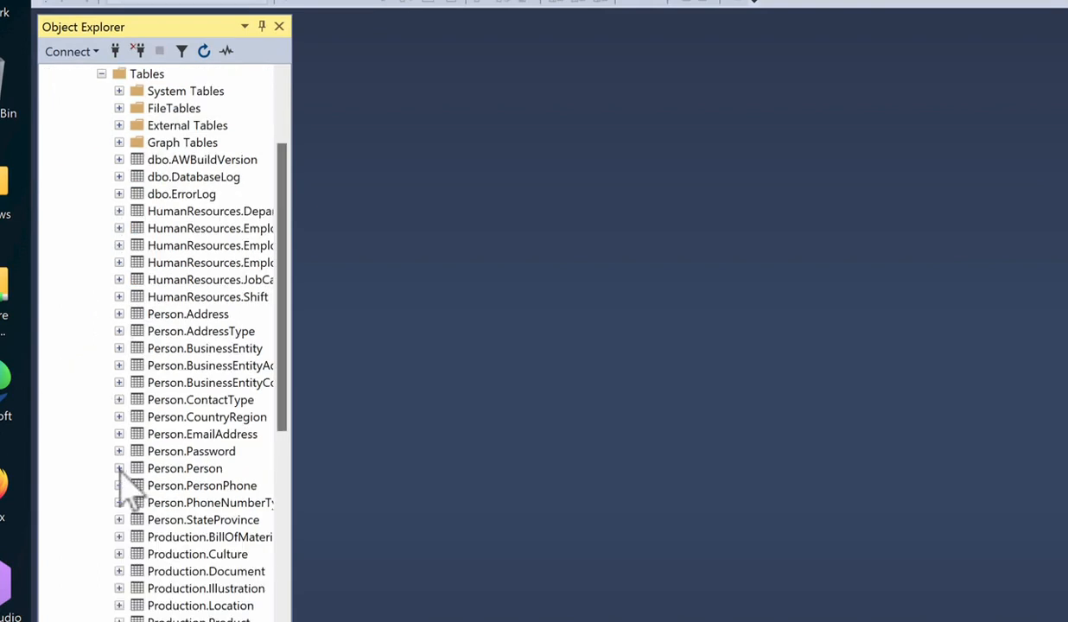
- Expand the Person.Person table and query its top 1000 rows
{"action": "left_click", "coordinate": [120, 468]}
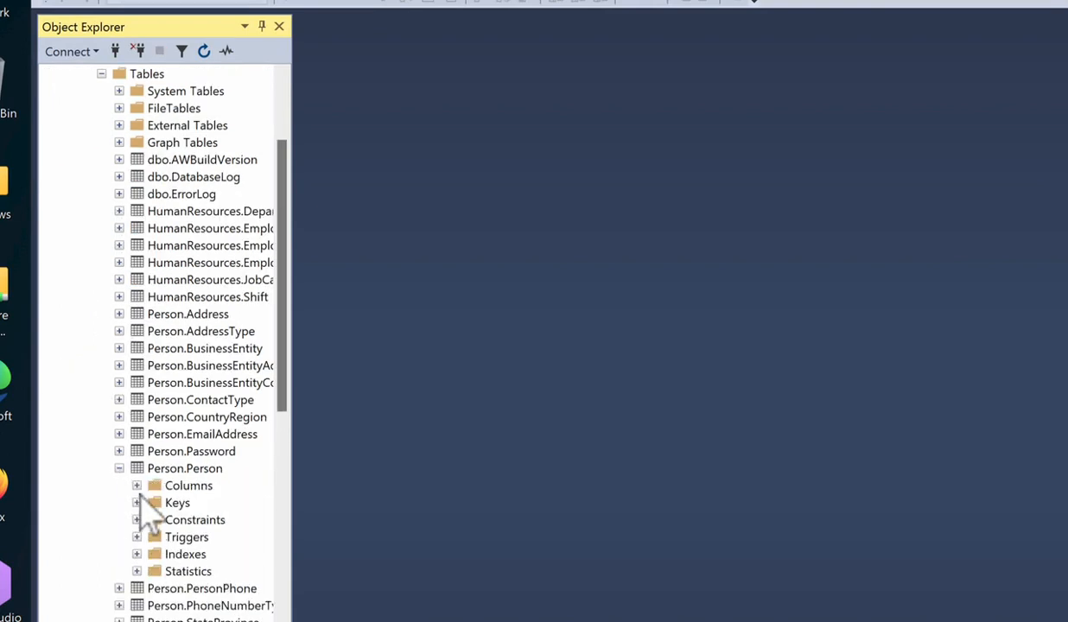
{"action": "left_click", "coordinate": [157, 473]}
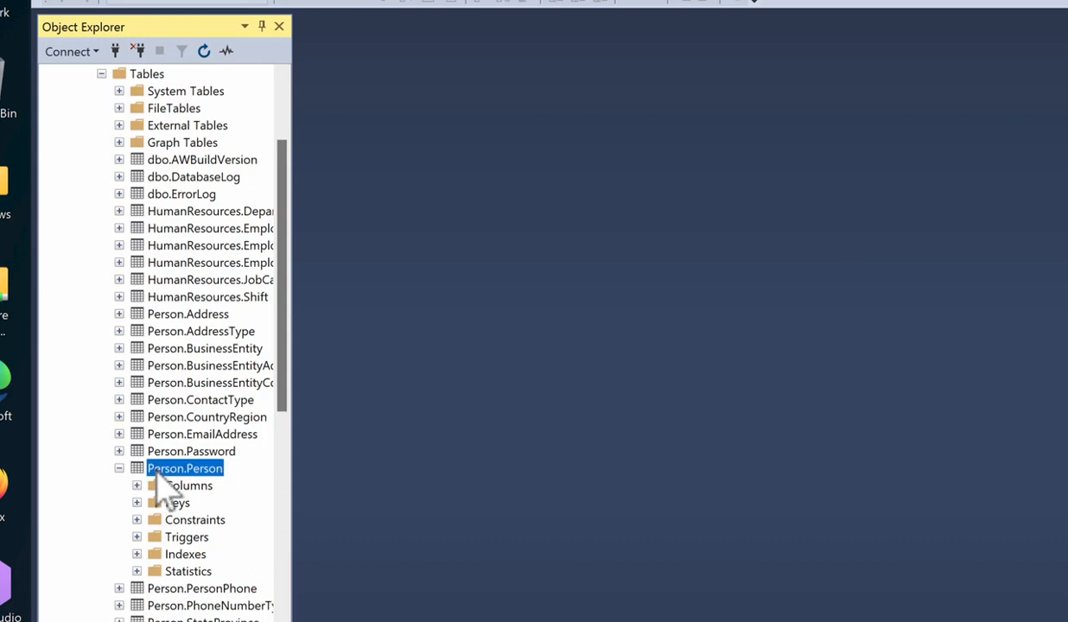
{"action": "right_click", "coordinate": [161, 471]}
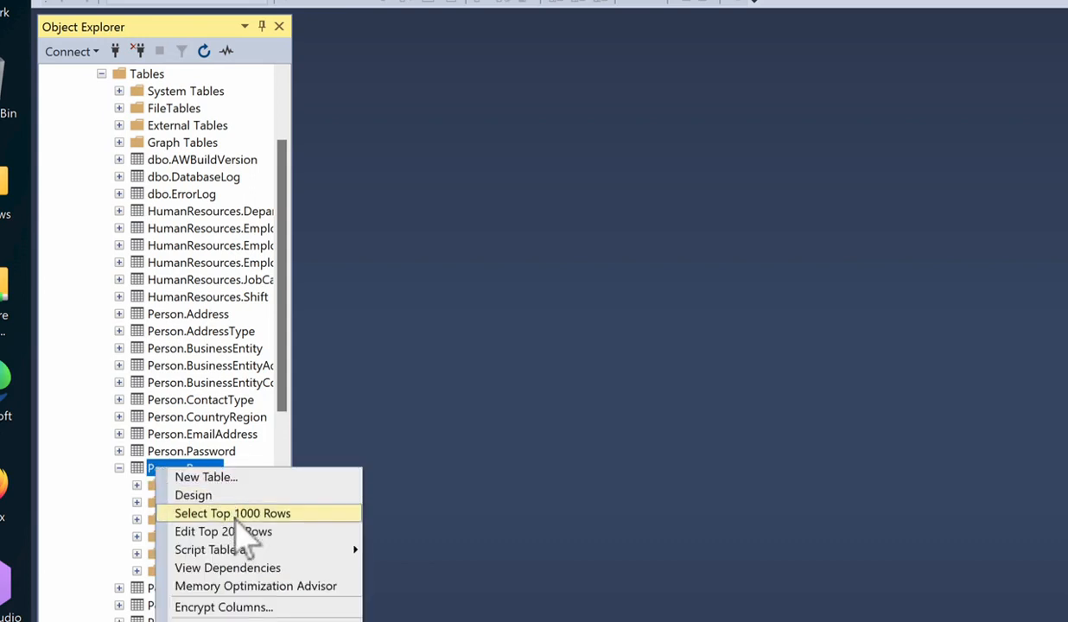
{"action": "left_click", "coordinate": [233, 513]}
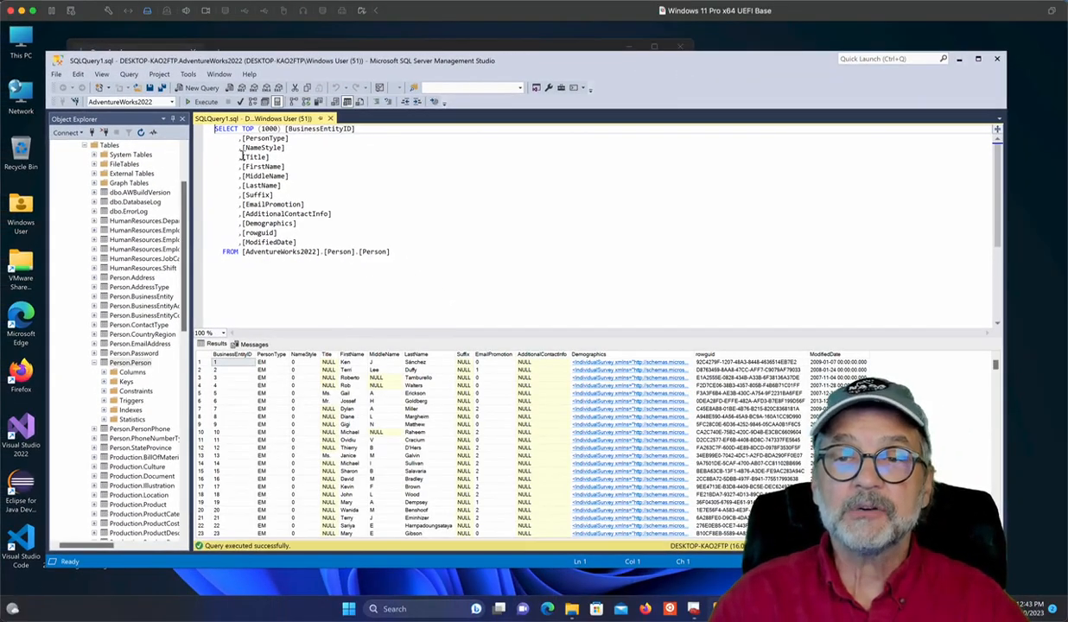
- Highlight the generated SELECT query, clear the highlight, and enlarge the results grid by shrinking the query editor
{"action": "left_click_drag", "start_coordinate": [216, 129], "coordinate": [390, 259]}
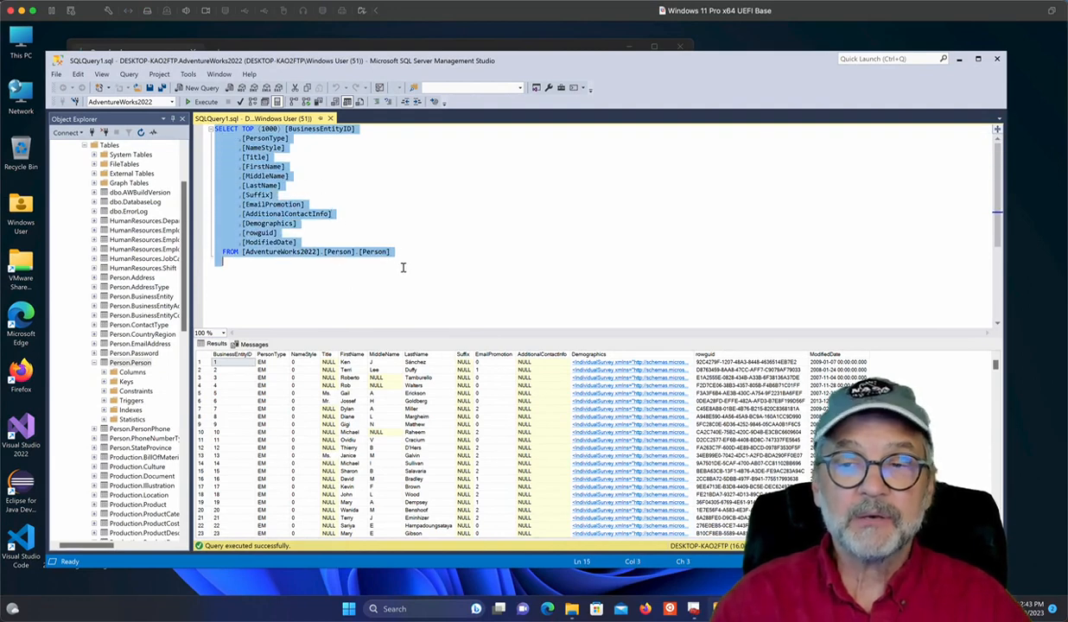
{"action": "left_click", "coordinate": [376, 326]}
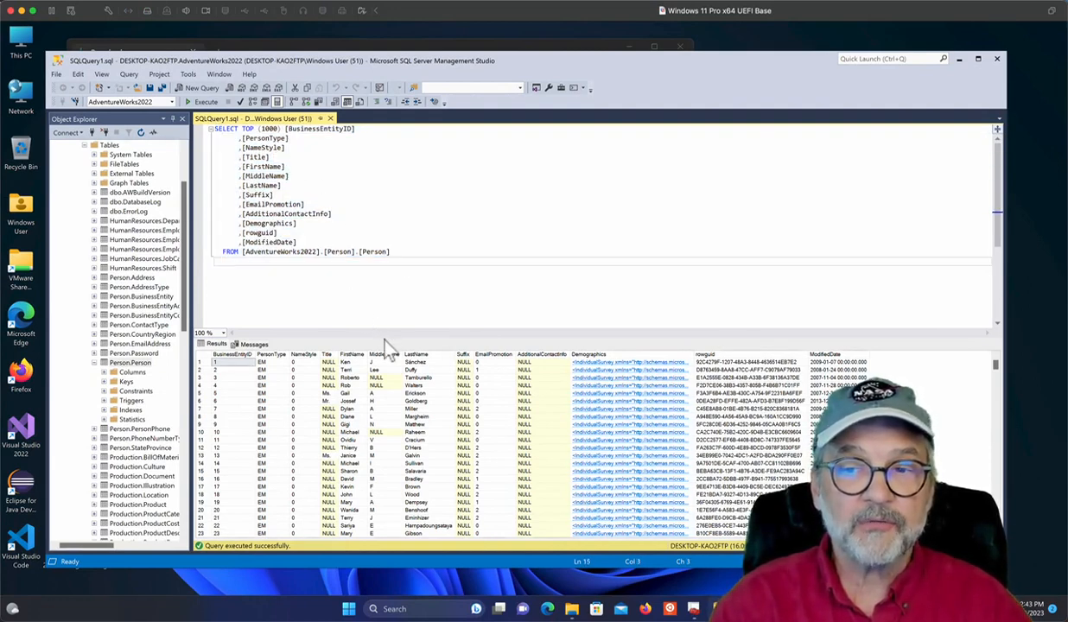
{"action": "left_click_drag", "start_coordinate": [372, 335], "coordinate": [366, 253]}
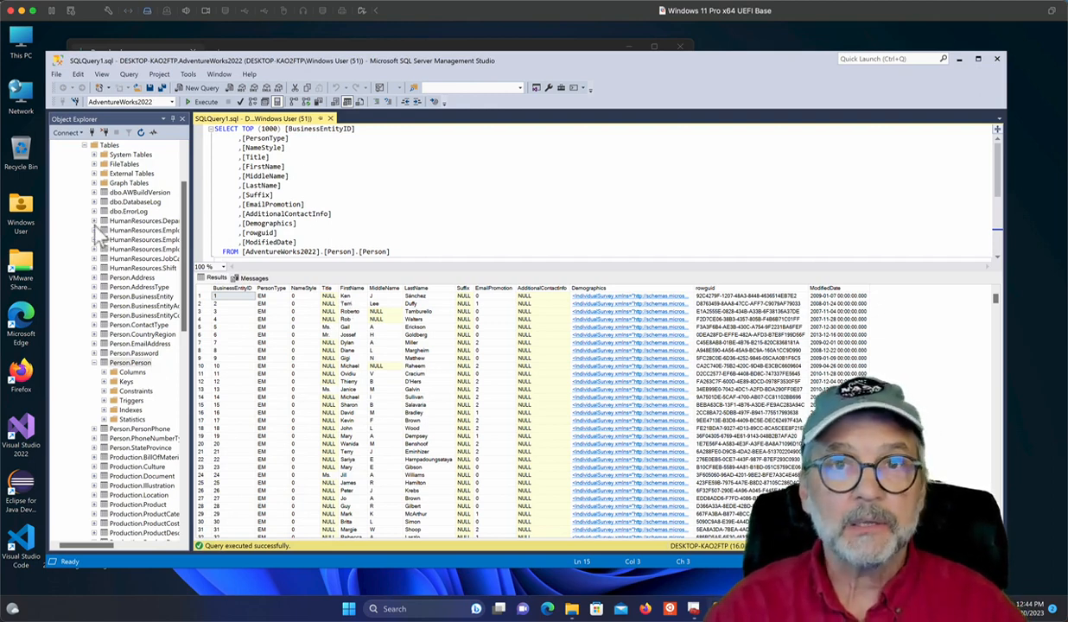
- Collapse the AdventureWorks2022 database and the Databases folder in the object tree
{"action": "scroll", "coordinate": [92, 235], "scroll_direction": "up", "scroll_amount": 3}
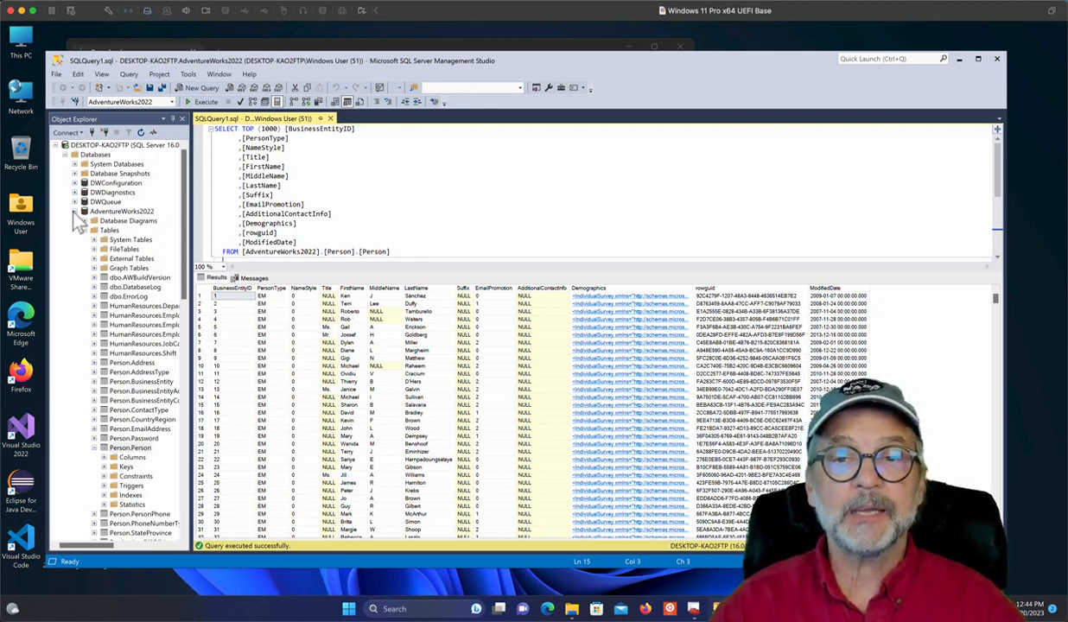
{"action": "left_click", "coordinate": [74, 210]}
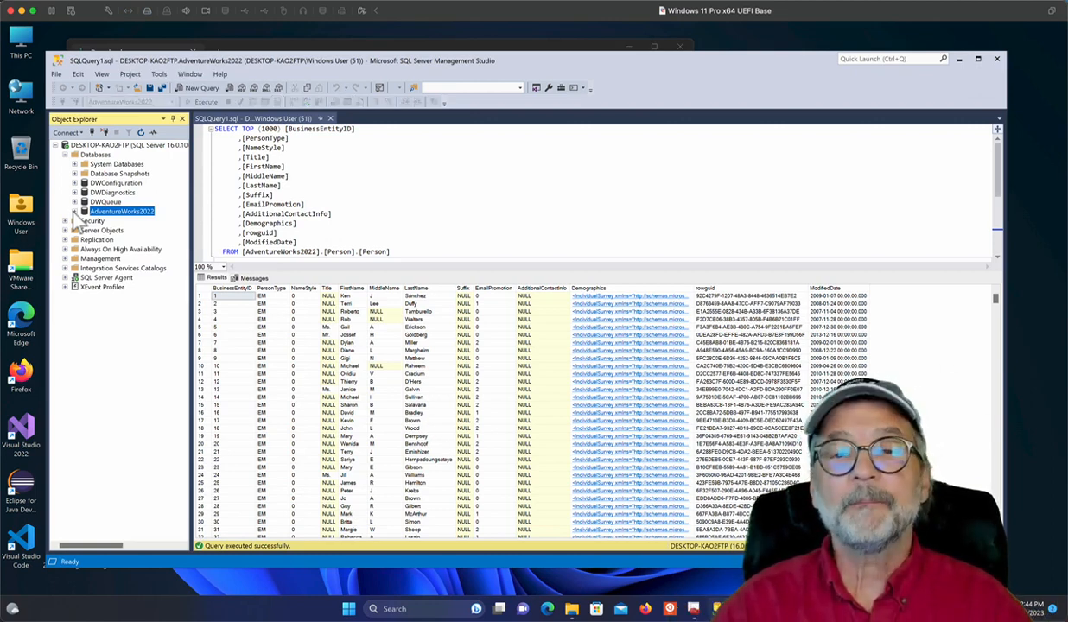
{"action": "left_click", "coordinate": [65, 155]}
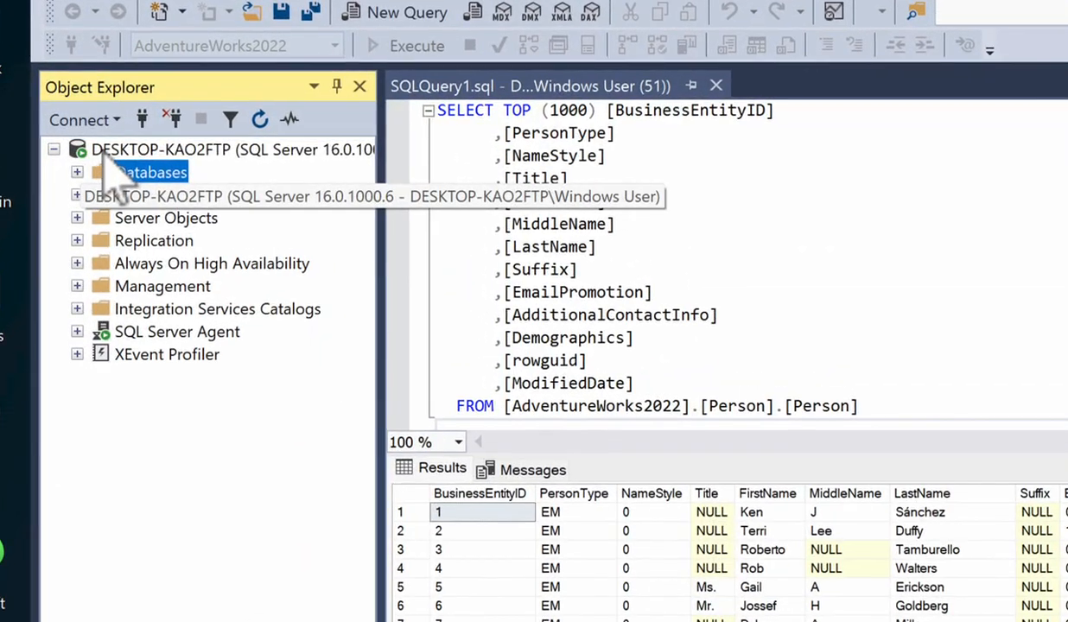
- Set the server's security properties to SQL Server and Windows Authentication mode, then apply the change and acknowledge the notice
{"action": "left_click", "coordinate": [101, 154]}
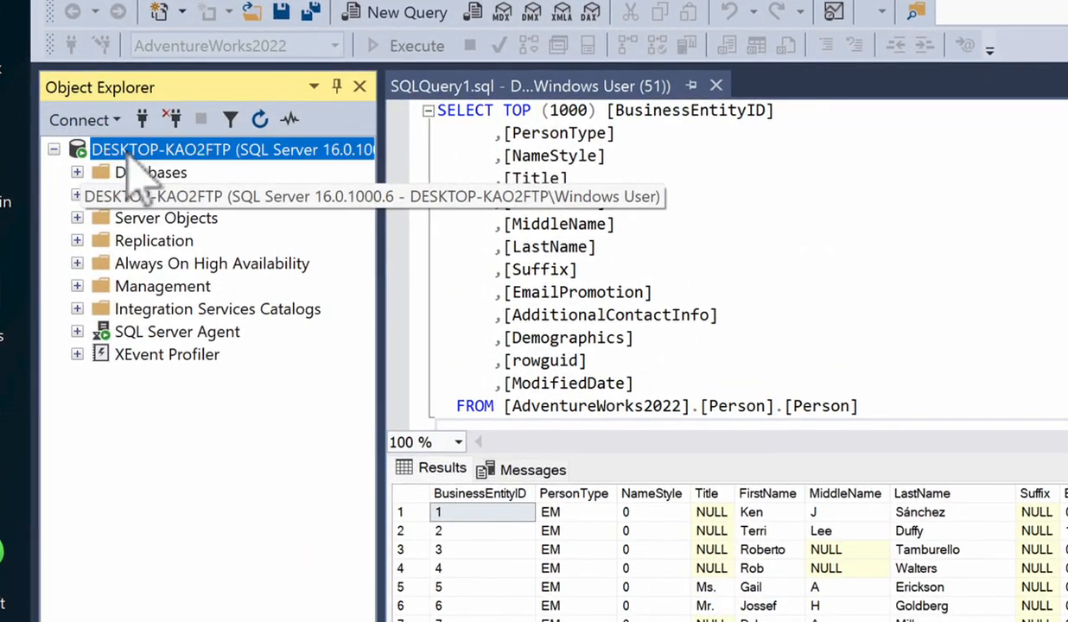
{"action": "right_click", "coordinate": [100, 150]}
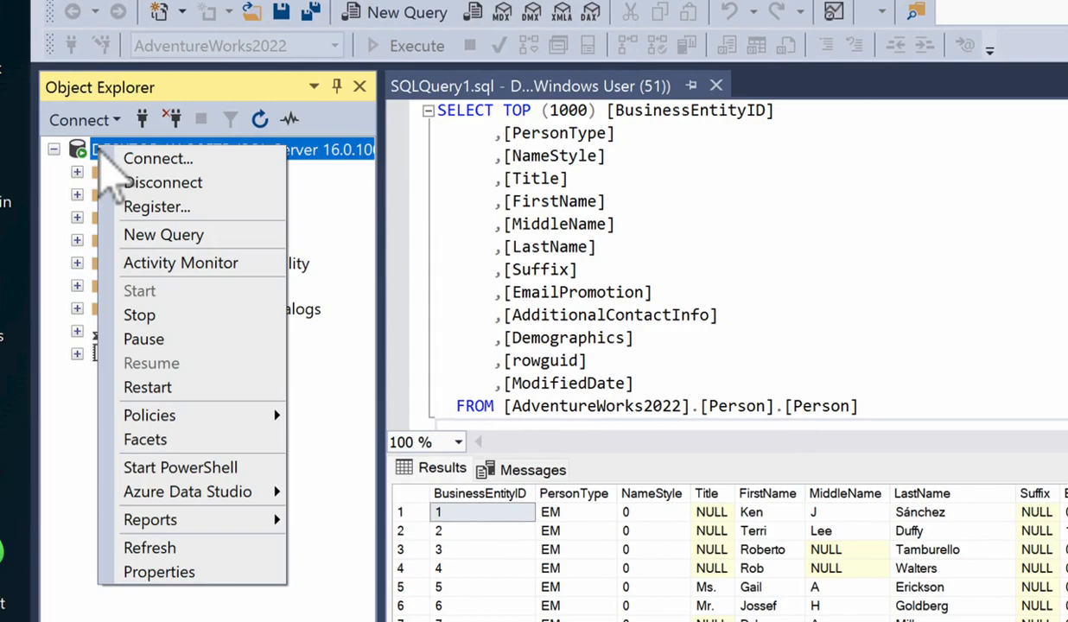
{"action": "left_click", "coordinate": [155, 571]}
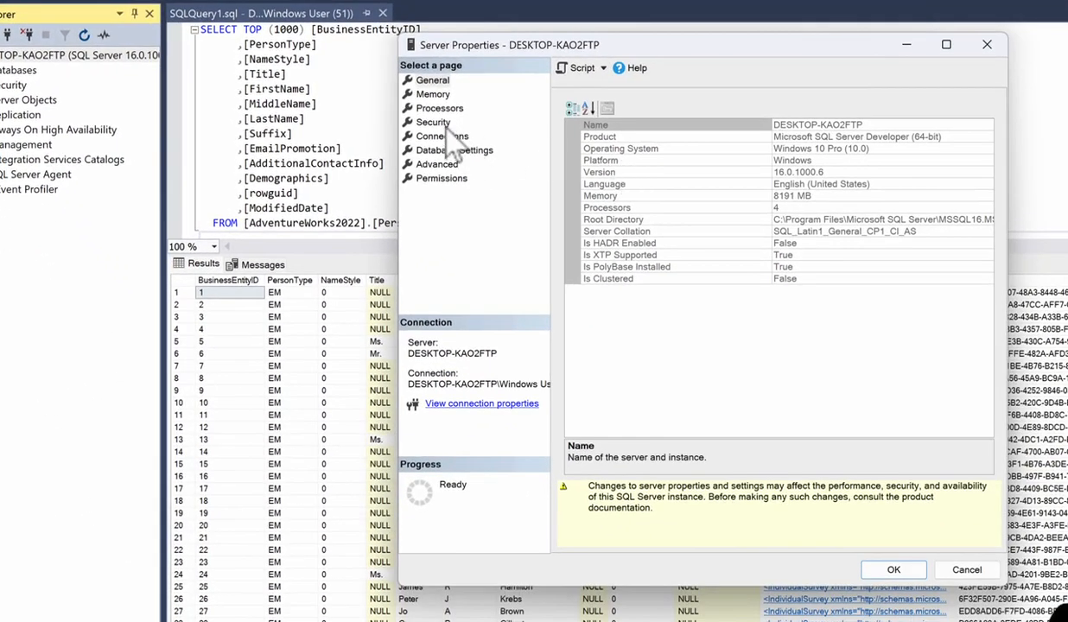
{"action": "left_click", "coordinate": [441, 125]}
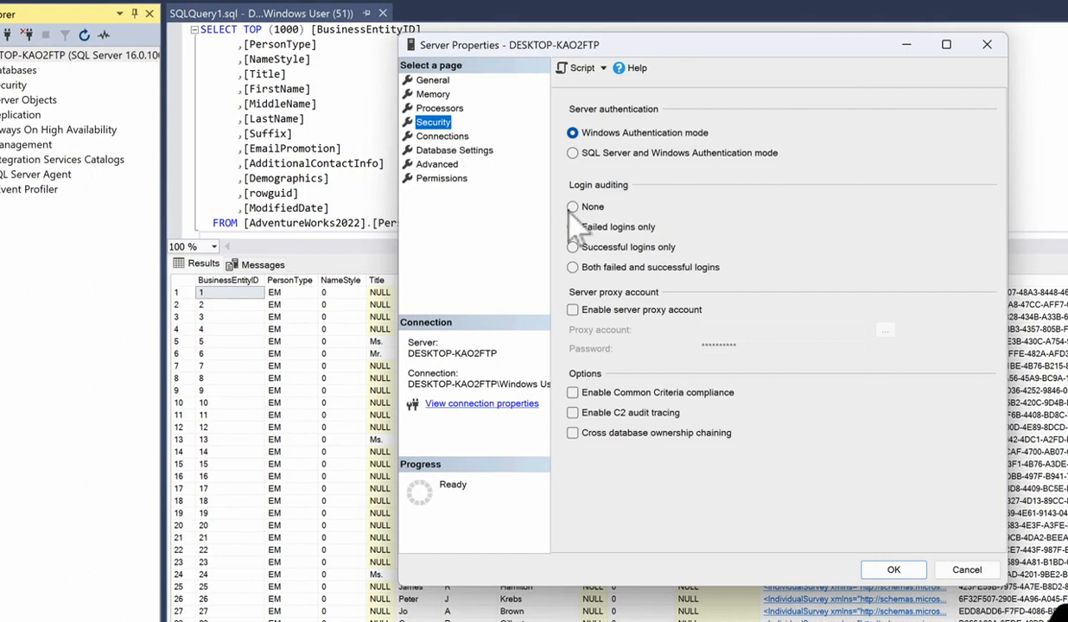
{"action": "left_click", "coordinate": [584, 151]}
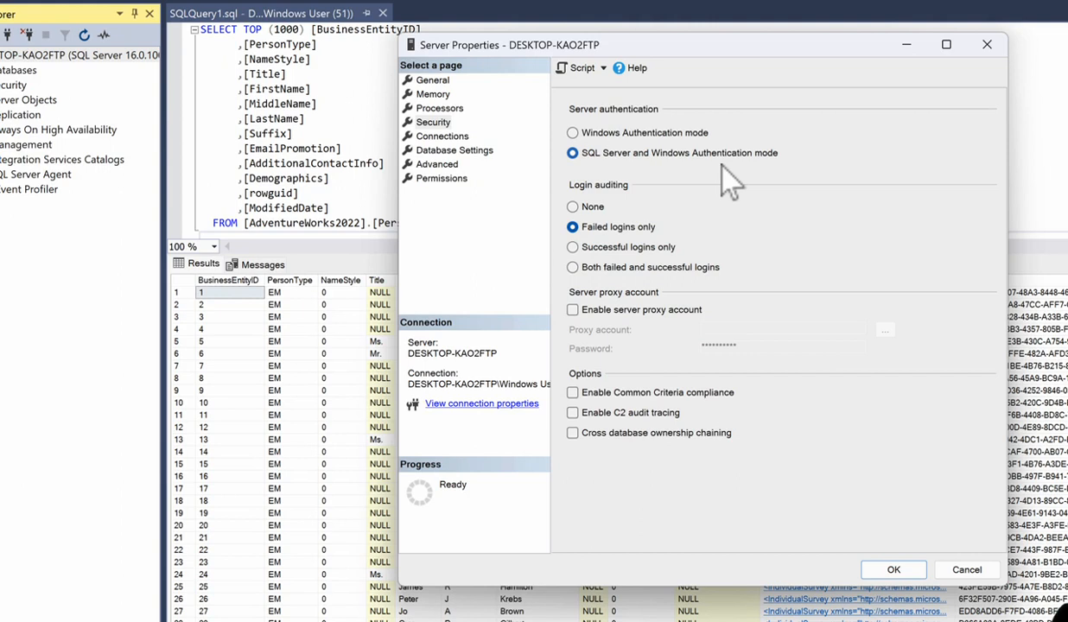
{"action": "left_click", "coordinate": [890, 572]}
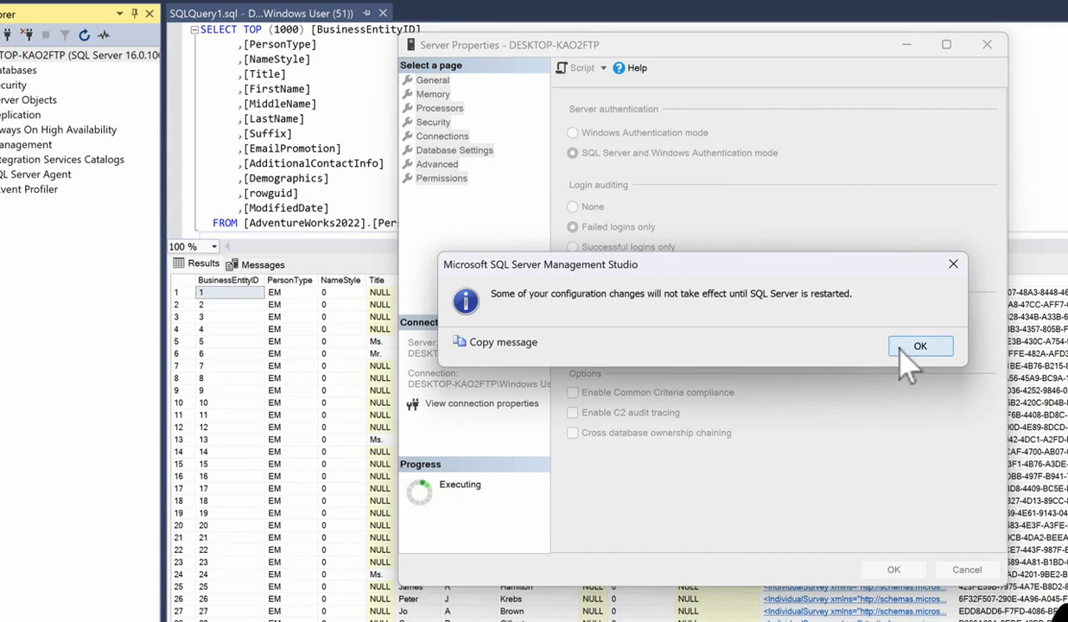
{"action": "left_click", "coordinate": [913, 348]}
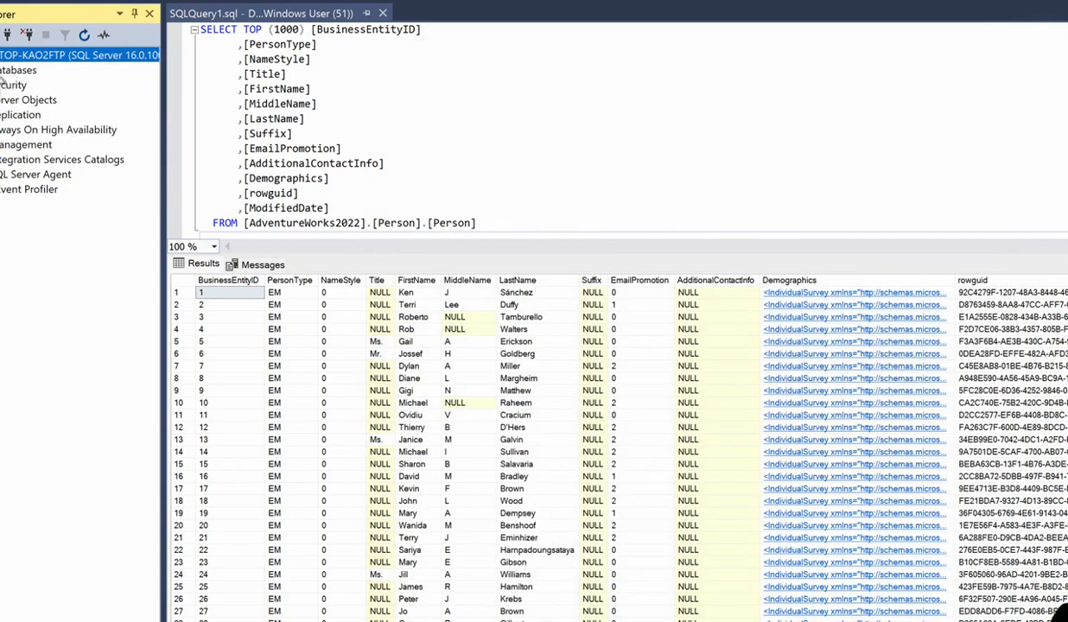
- Restart the MSSQLSERVER service on the server, allowing the elevated change and agreeing to stop its dependent services
{"action": "right_click", "coordinate": [5, 56]}
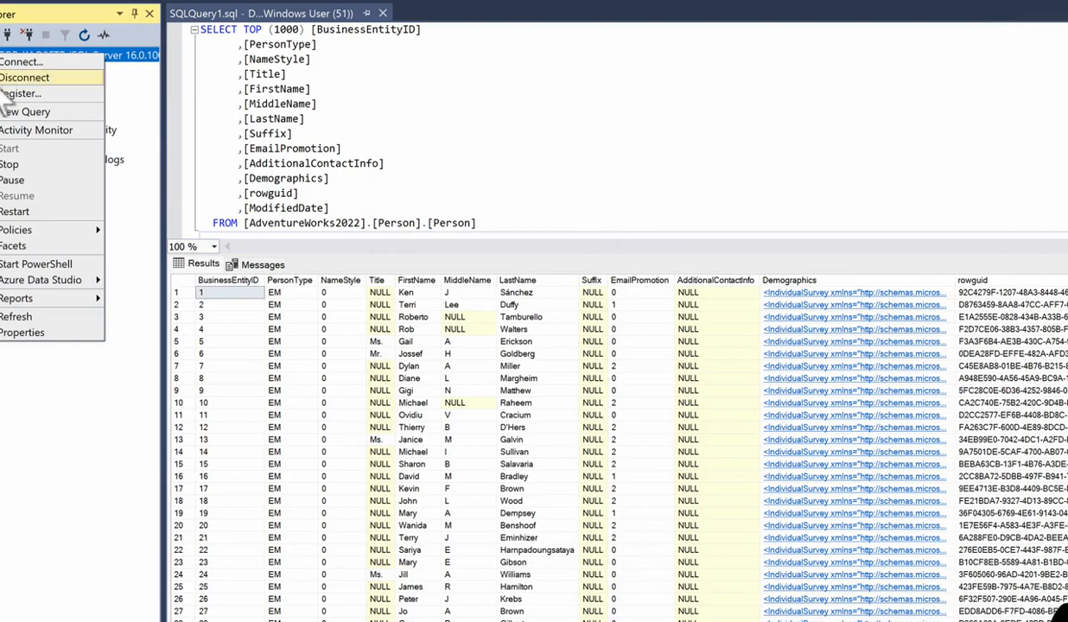
{"action": "left_click", "coordinate": [26, 212]}
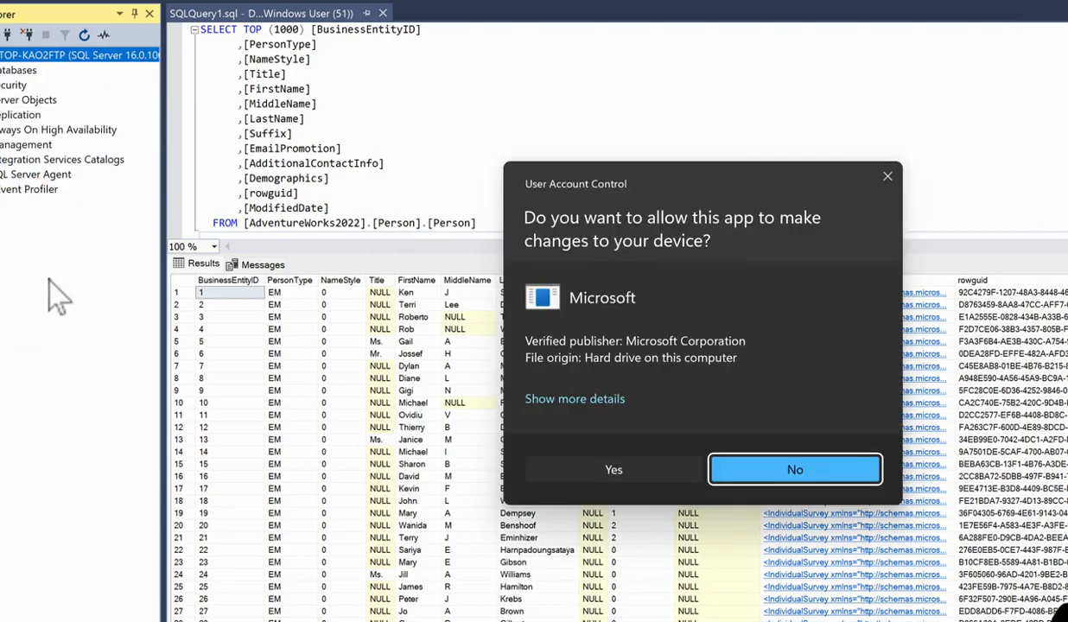
{"action": "left_click", "coordinate": [572, 473]}
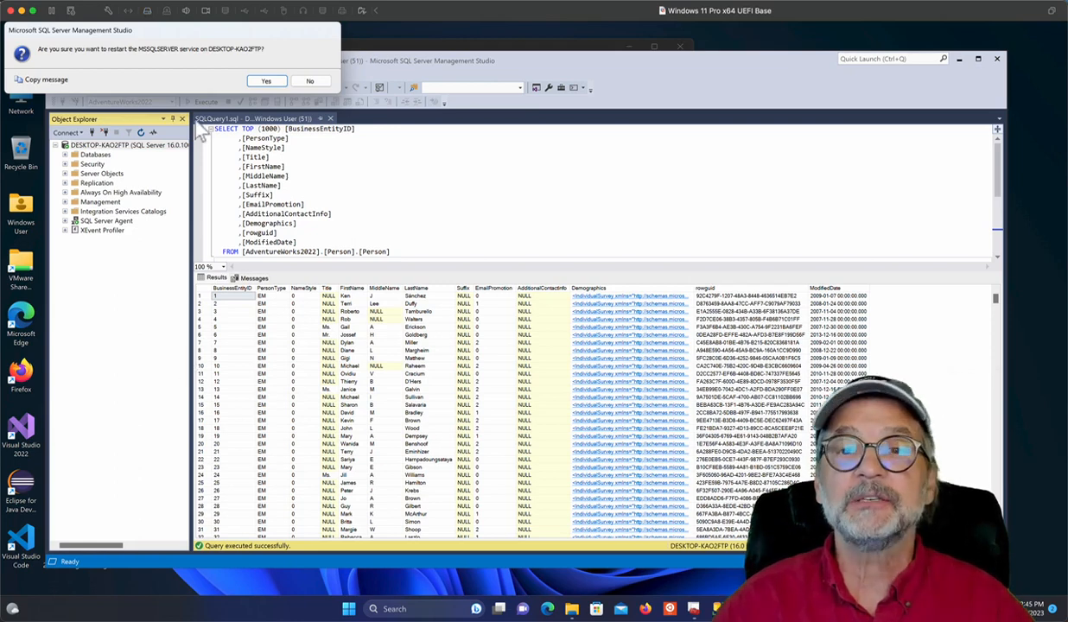
{"action": "left_click", "coordinate": [266, 81]}
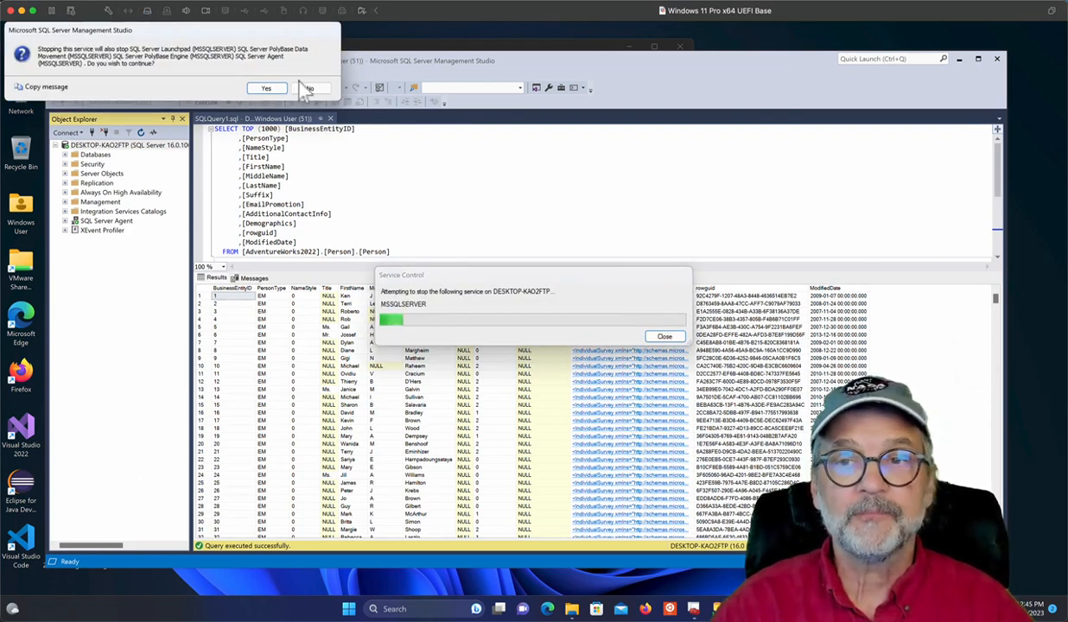
{"action": "left_click", "coordinate": [269, 88]}
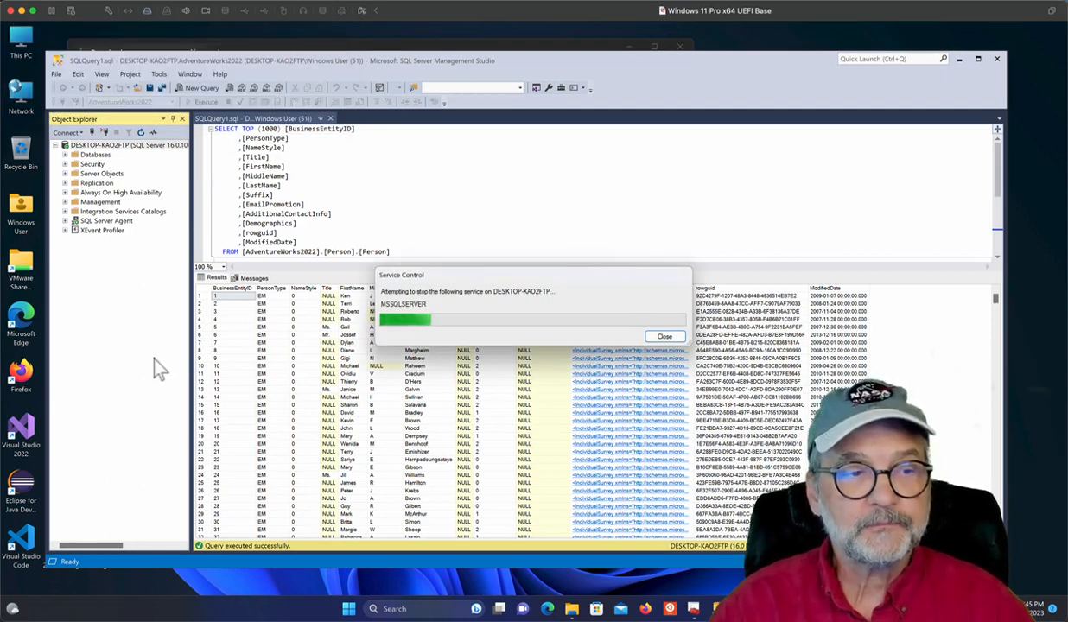
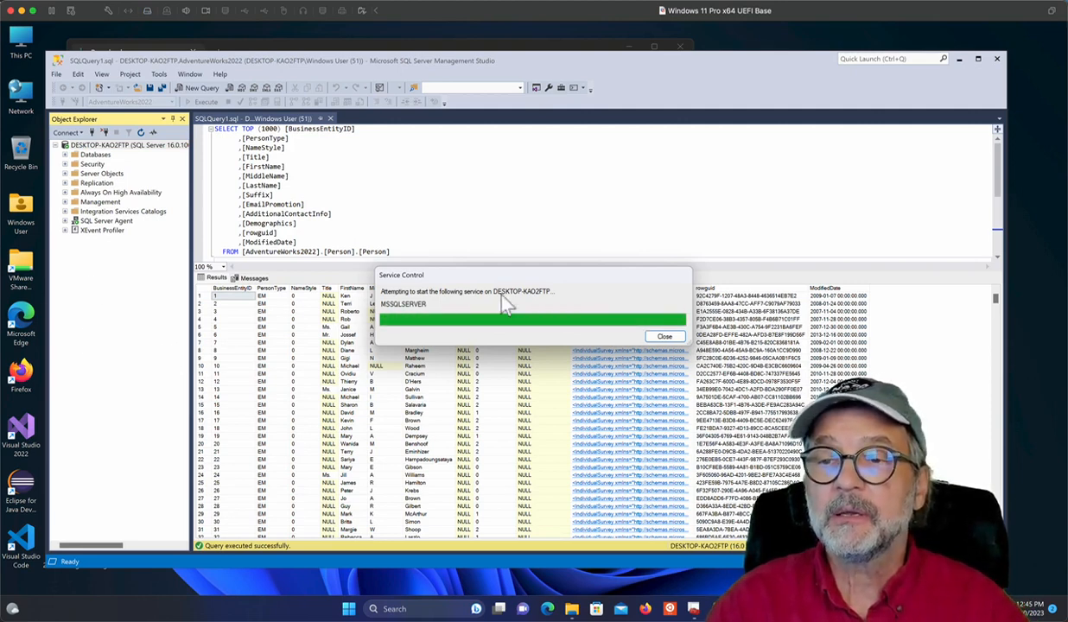
{"action": "left_click", "coordinate": [664, 336]}
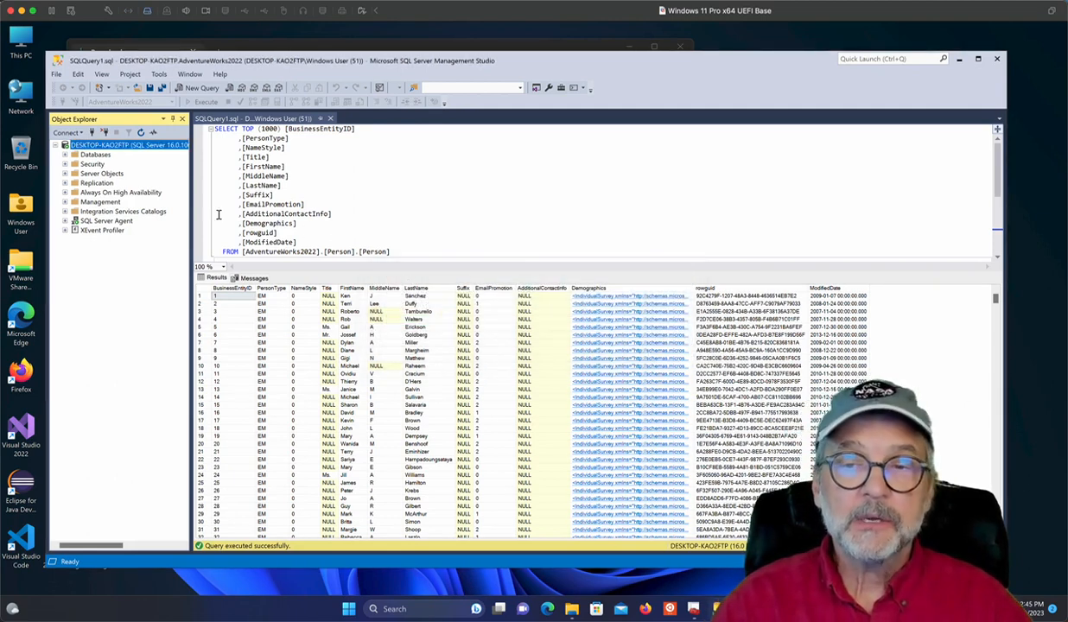
- Start a new login in the server-level Security Logins folder, using SQL Server authentication and the login name guestuser
{"action": "left_click", "coordinate": [65, 164]}
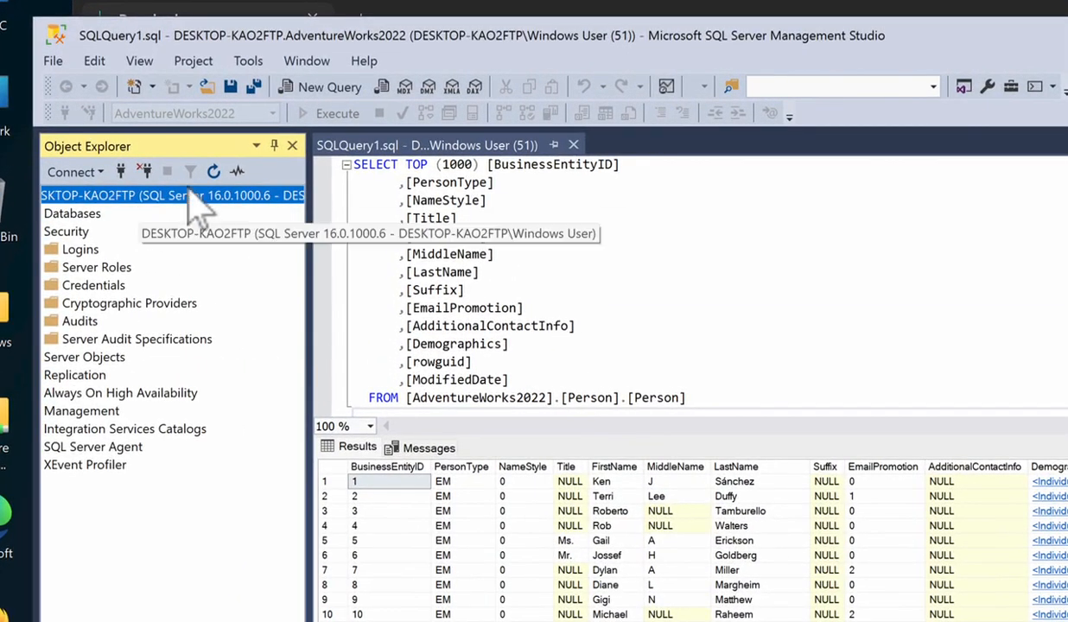
{"action": "left_click", "coordinate": [87, 249]}
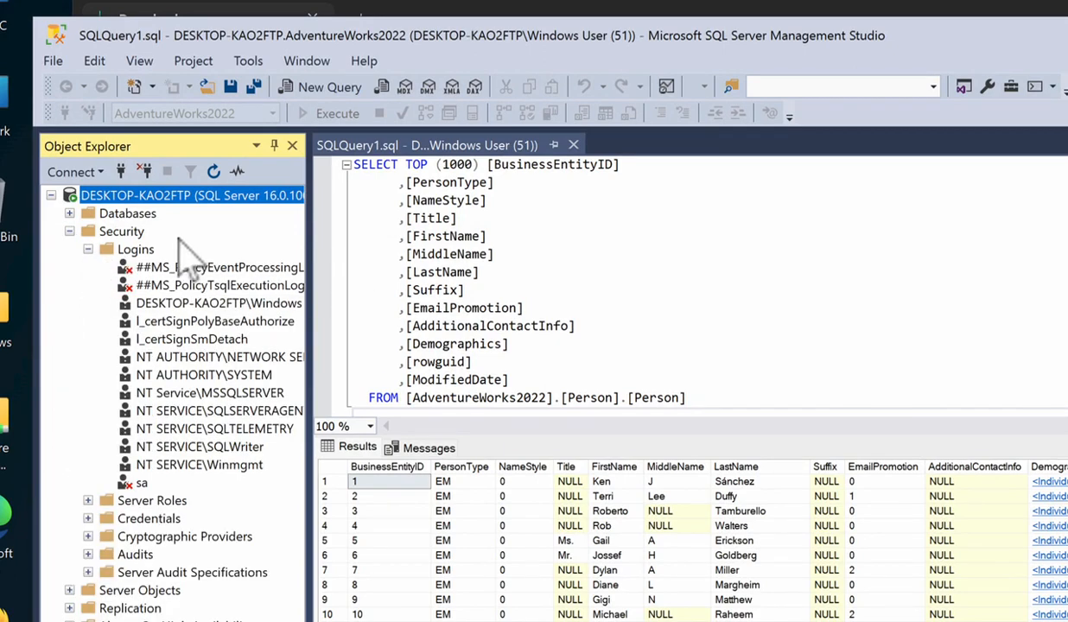
{"action": "left_click", "coordinate": [129, 252]}
{"action": "right_click", "coordinate": [125, 252]}
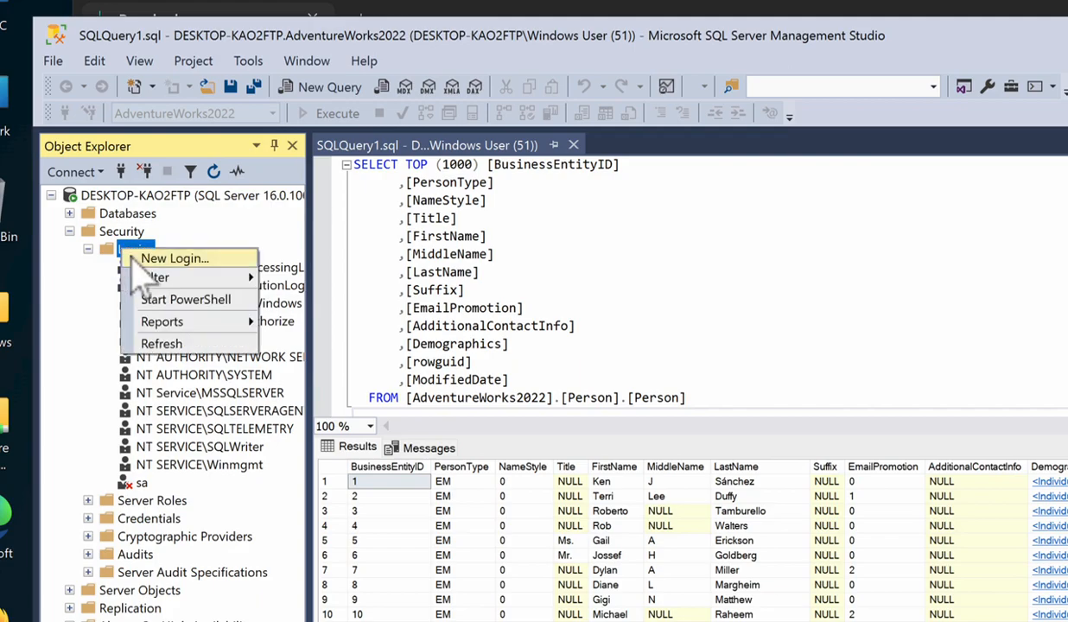
{"action": "left_click", "coordinate": [142, 258]}
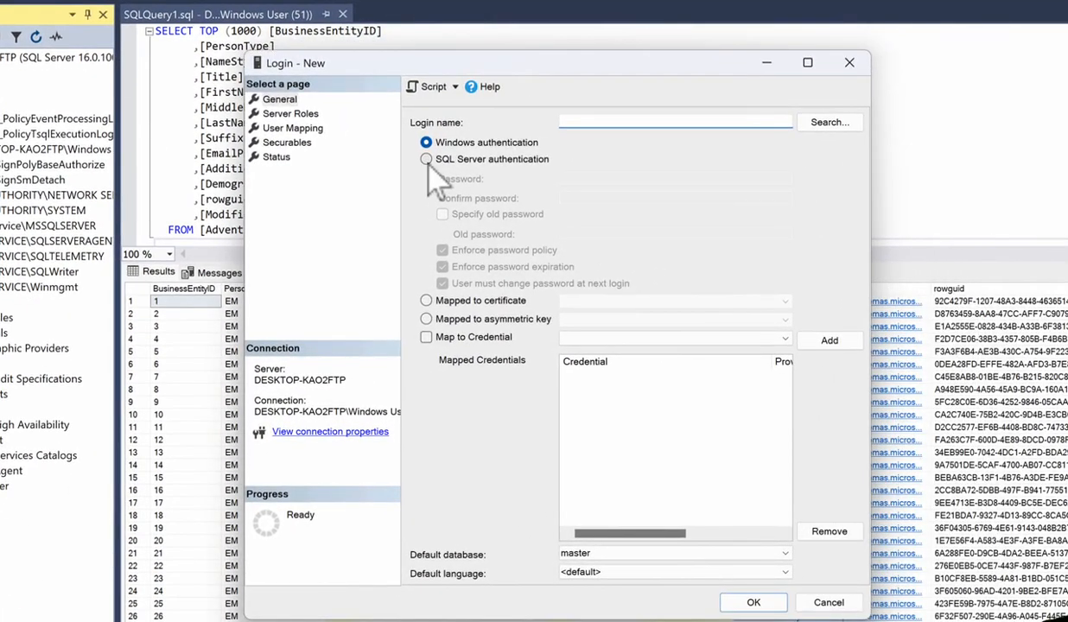
{"action": "left_click", "coordinate": [426, 161]}
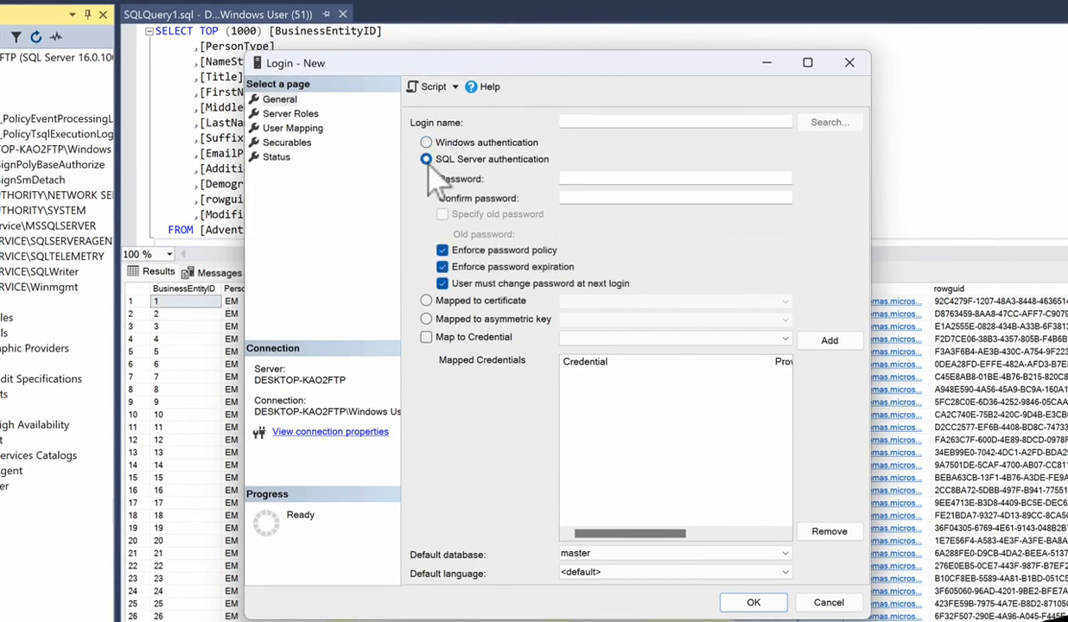
{"action": "left_click", "coordinate": [585, 123]}
{"action": "type", "text": "guestuser"}
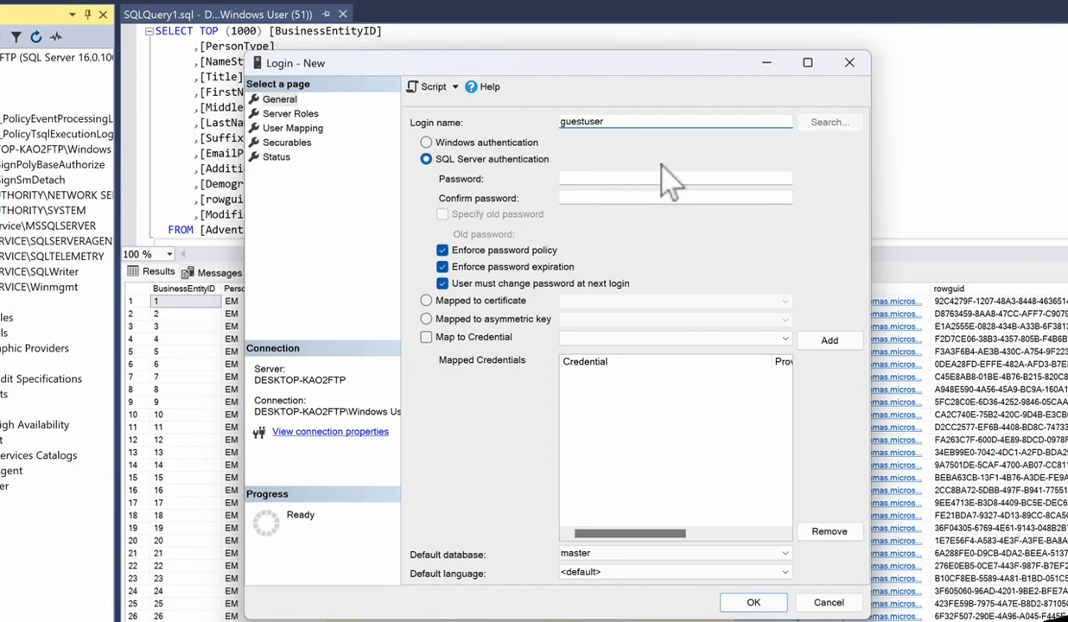
- Enter and confirm the new login's password, and turn off password policy enforcement
{"action": "left_click", "coordinate": [615, 175]}
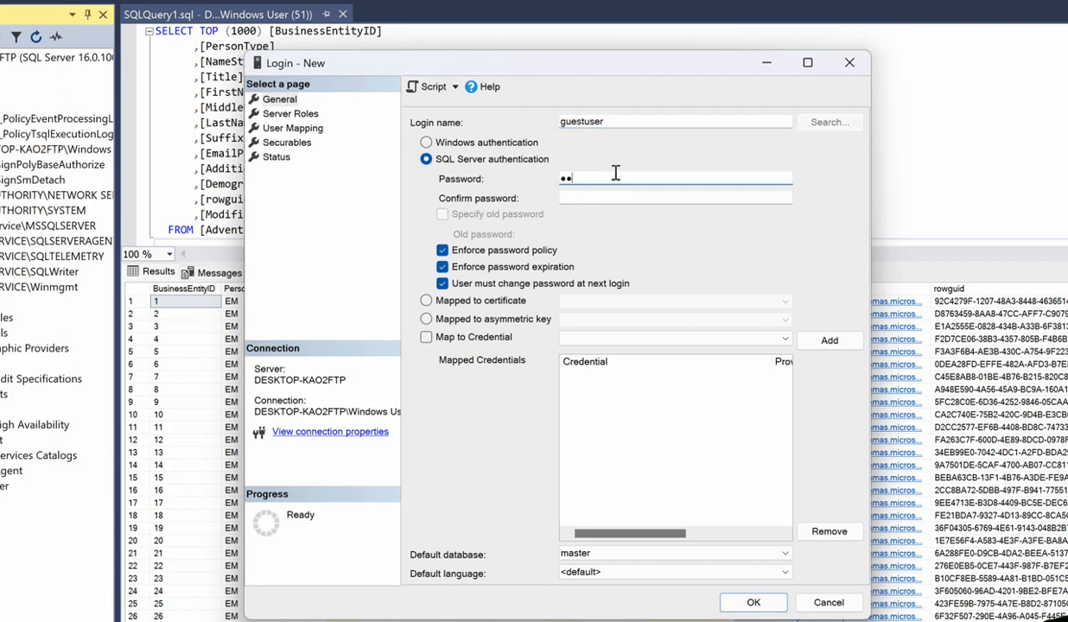
{"action": "type", "text": "••"}
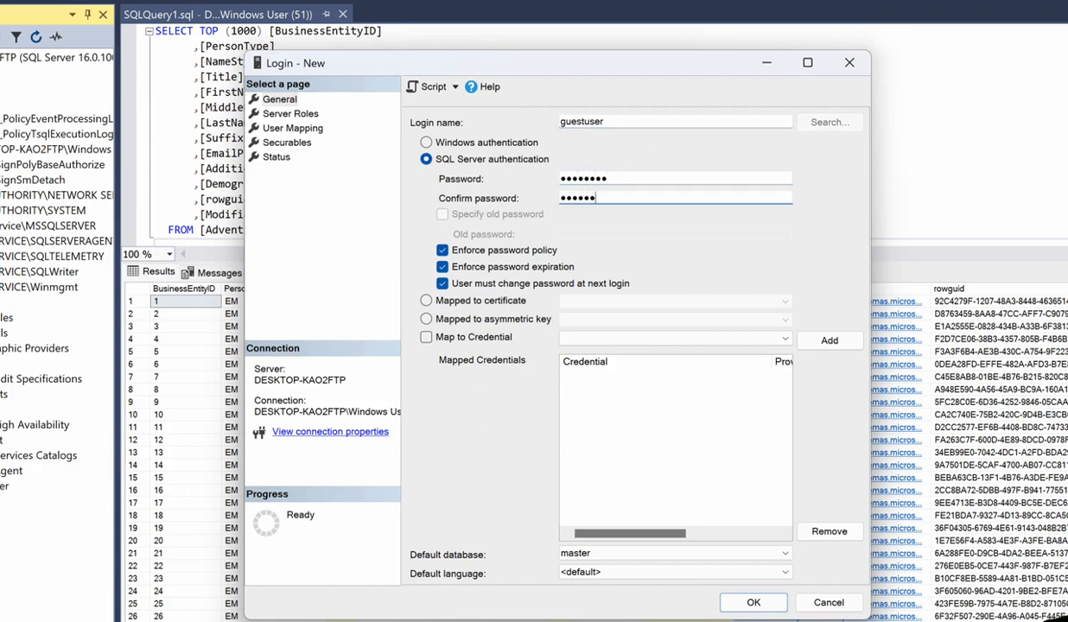
{"action": "left_click", "coordinate": [443, 250]}
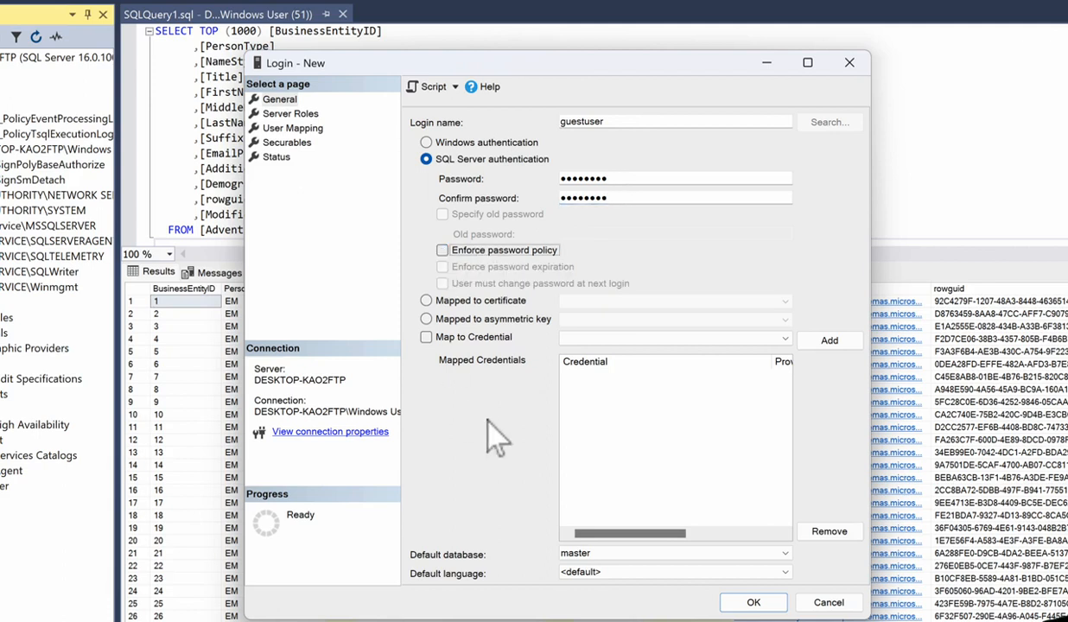
- Set the new login's default database to AdventureWorks2022 and create the login
{"action": "left_click", "coordinate": [581, 554]}
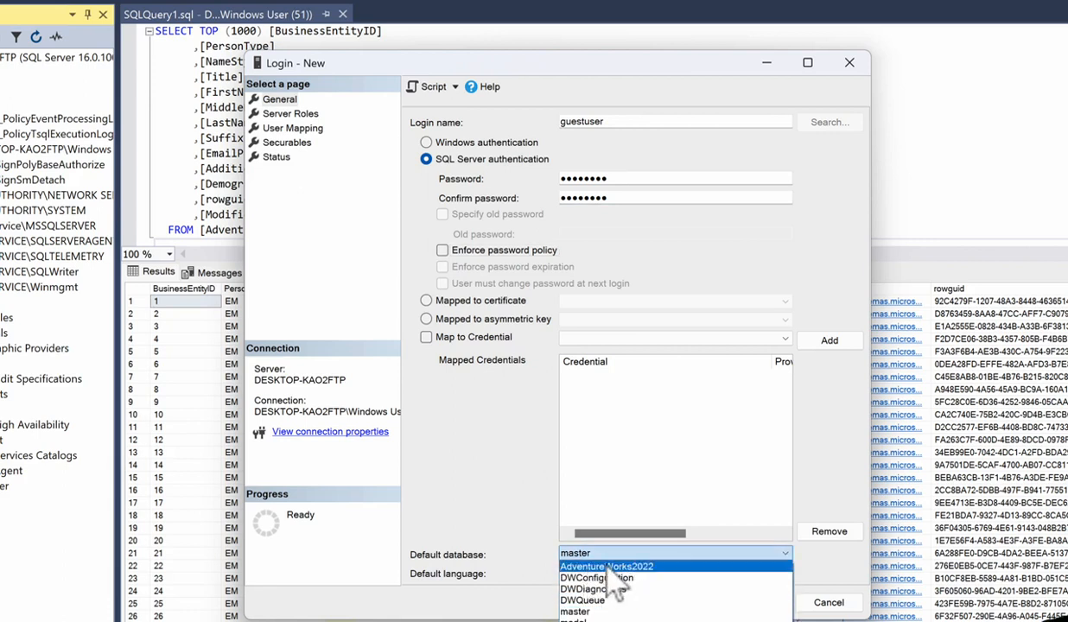
{"action": "left_click", "coordinate": [612, 567]}
{"action": "left_click", "coordinate": [748, 603]}
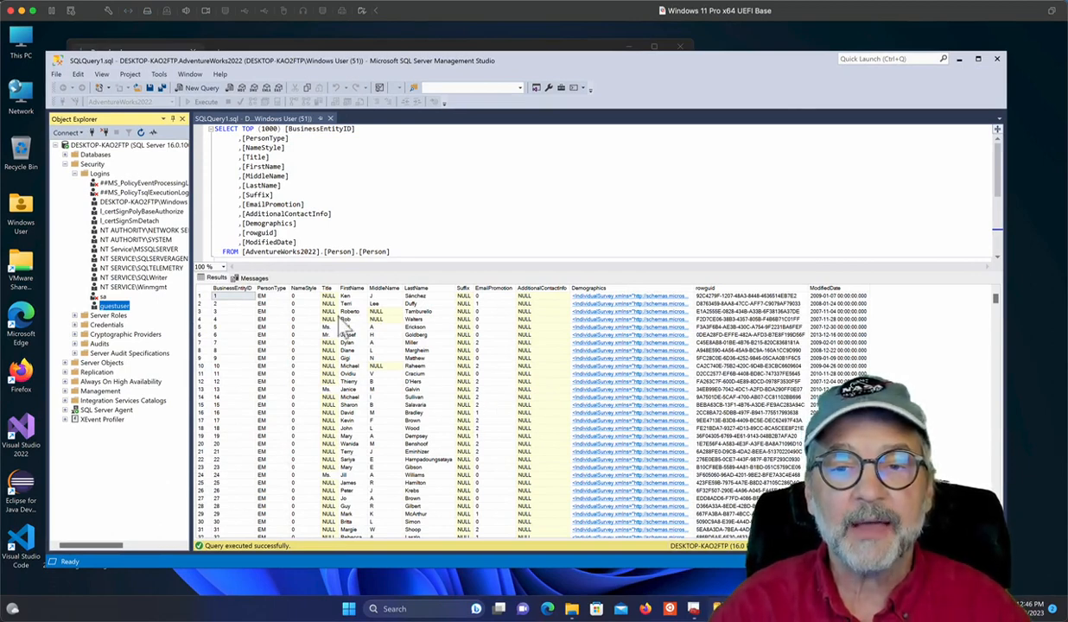
- Collapse the server-level Security folder and expand AdventureWorks2022 down to the Users folder under its own Security folder
{"action": "left_click", "coordinate": [65, 164]}
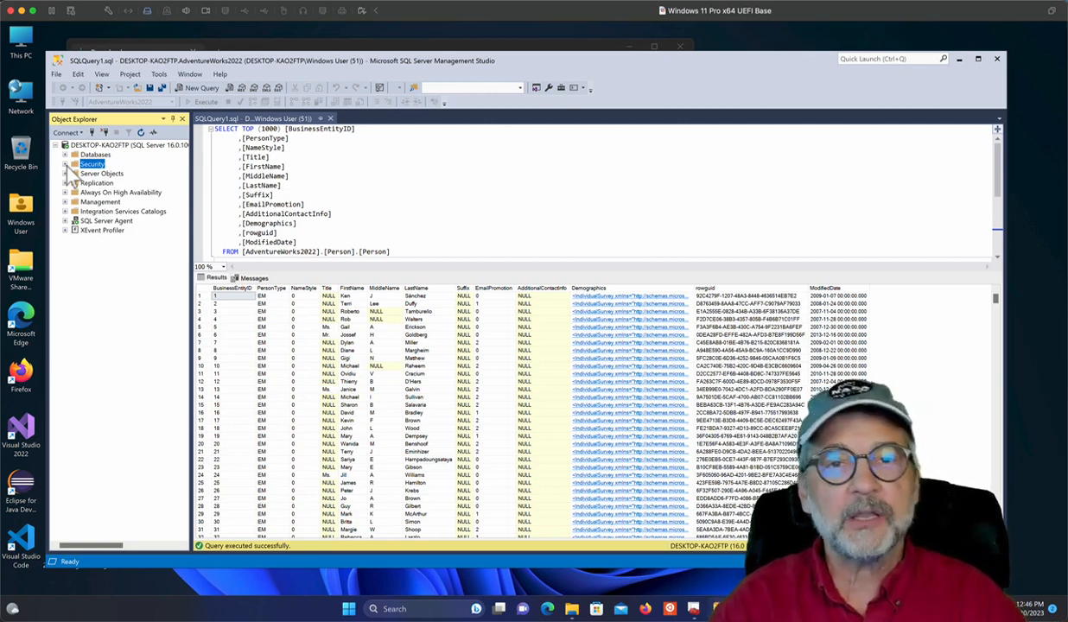
{"action": "left_click", "coordinate": [66, 156]}
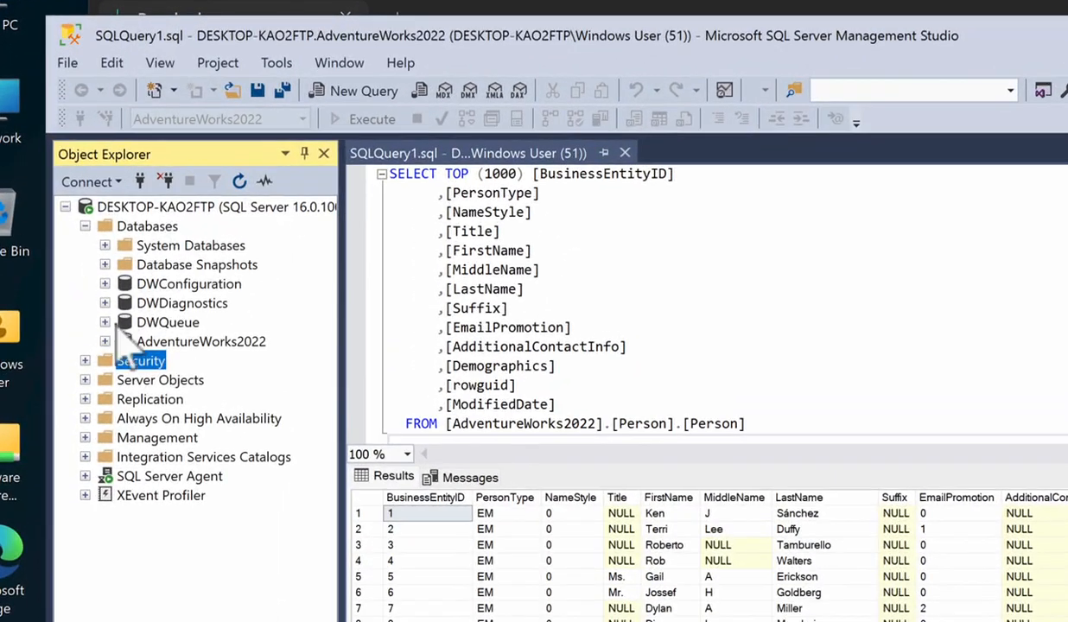
{"action": "left_click", "coordinate": [105, 342]}
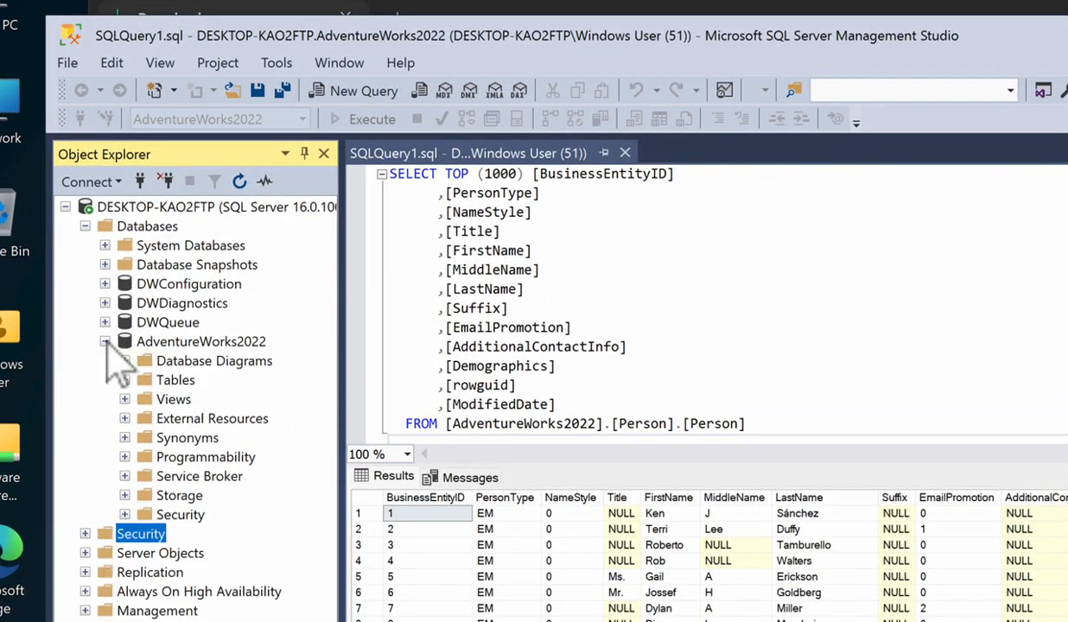
{"action": "left_click", "coordinate": [125, 514]}
{"action": "left_click", "coordinate": [145, 533]}
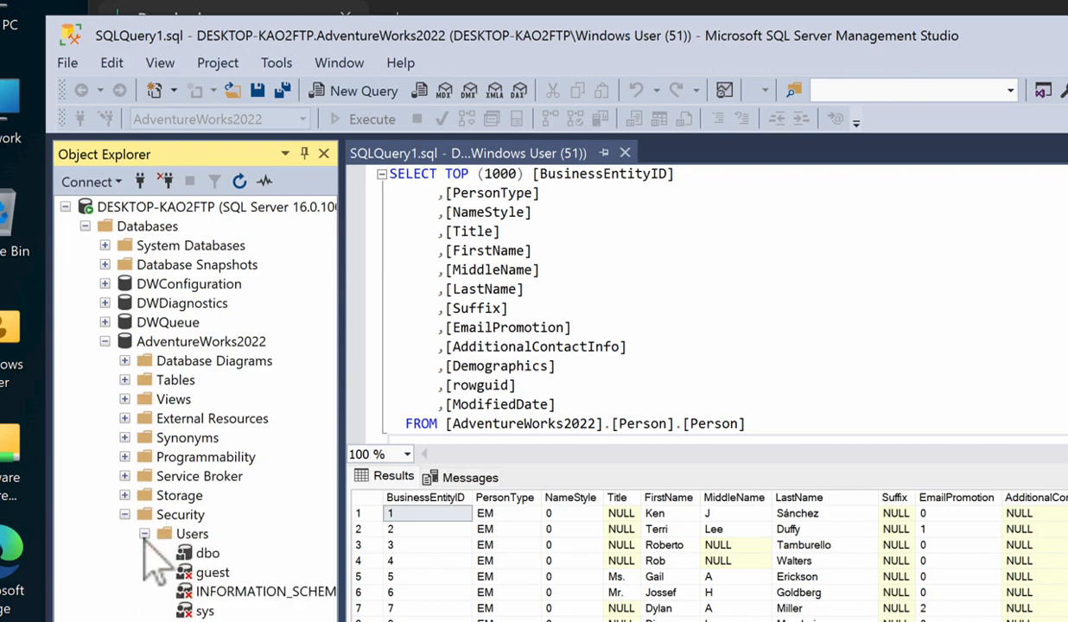
{"action": "left_click", "coordinate": [184, 534]}
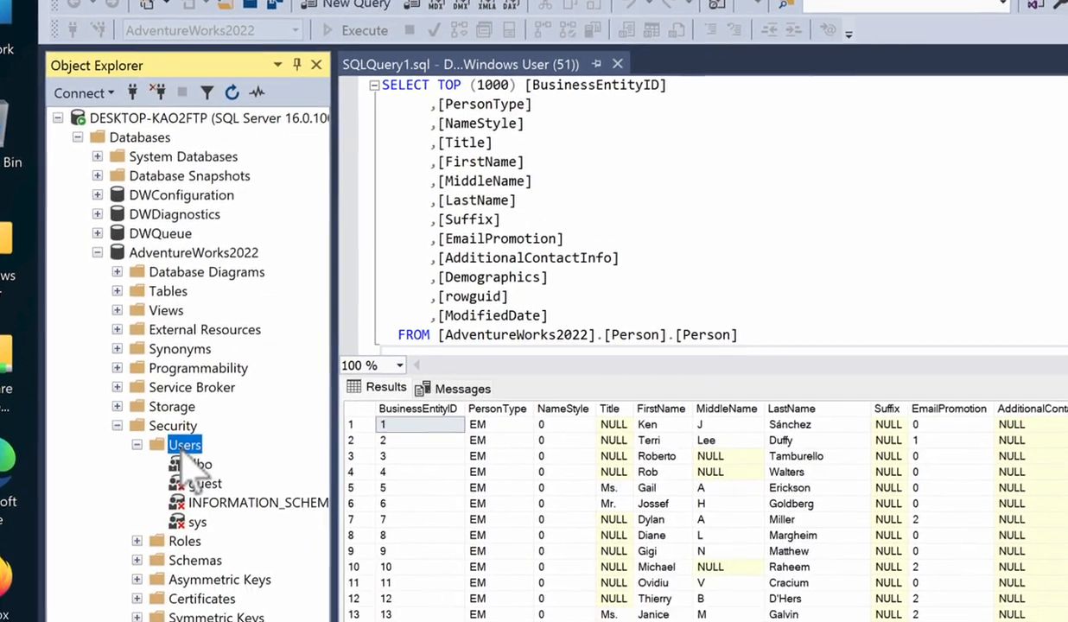
- Create a new AdventureWorks2022 database user named guestuser, linked to the guestuser login
{"action": "right_click", "coordinate": [189, 534]}
{"action": "left_click", "coordinate": [199, 310]}
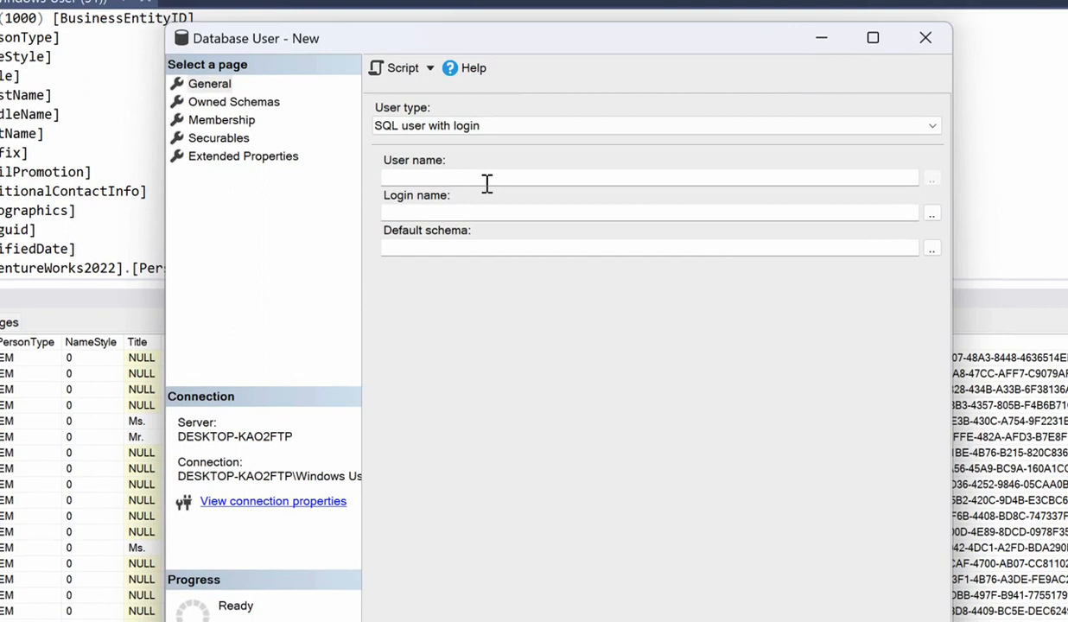
{"action": "left_click", "coordinate": [659, 149]}
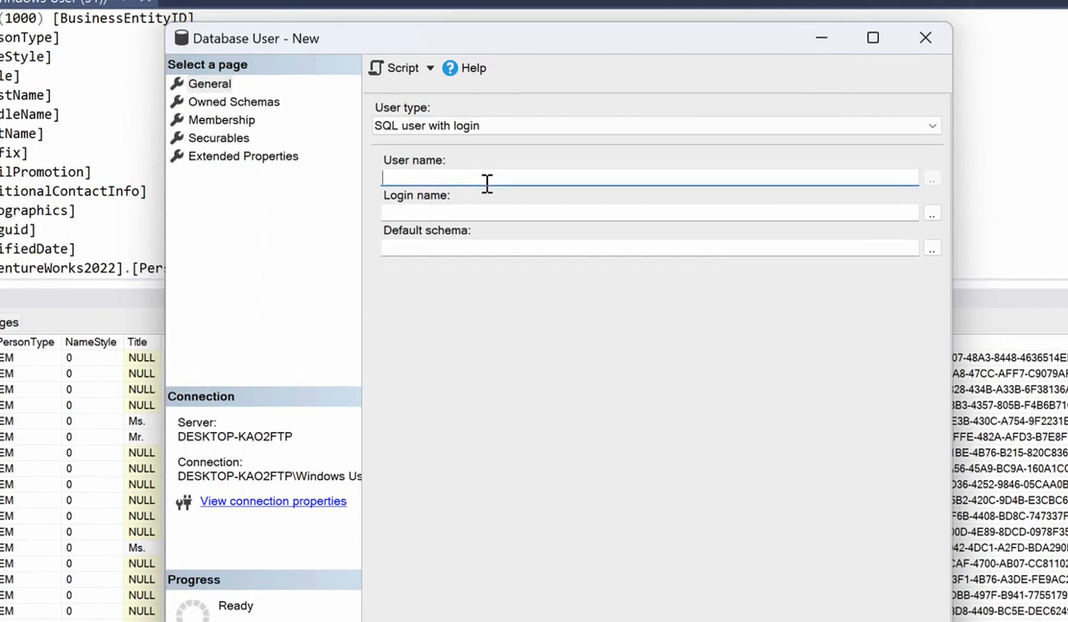
{"action": "key", "text": "Tab"}
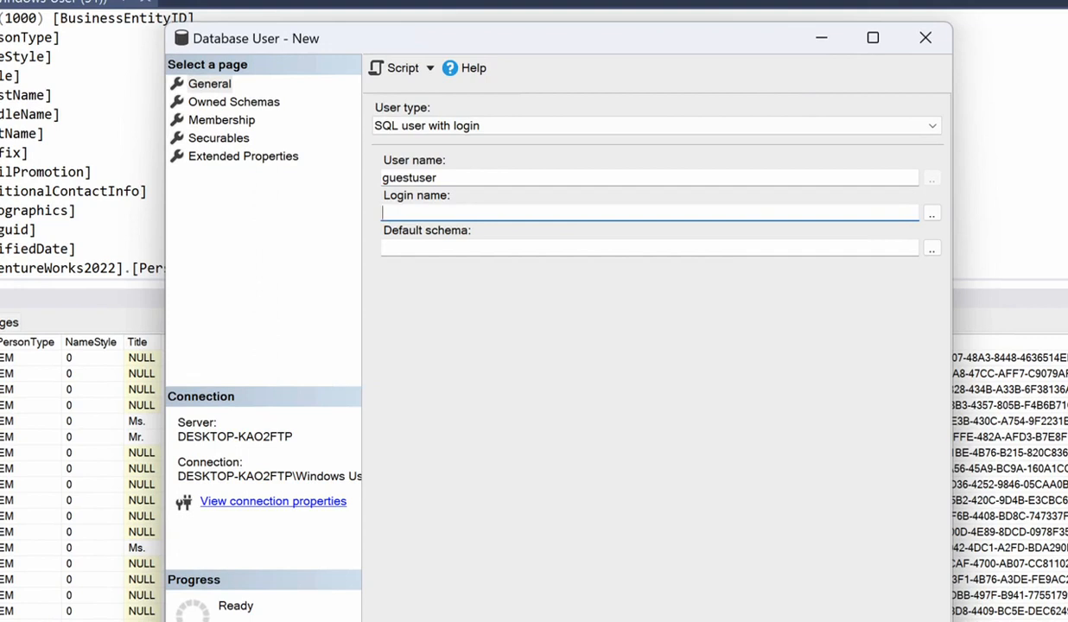
{"action": "key", "text": "shift+Tab"}
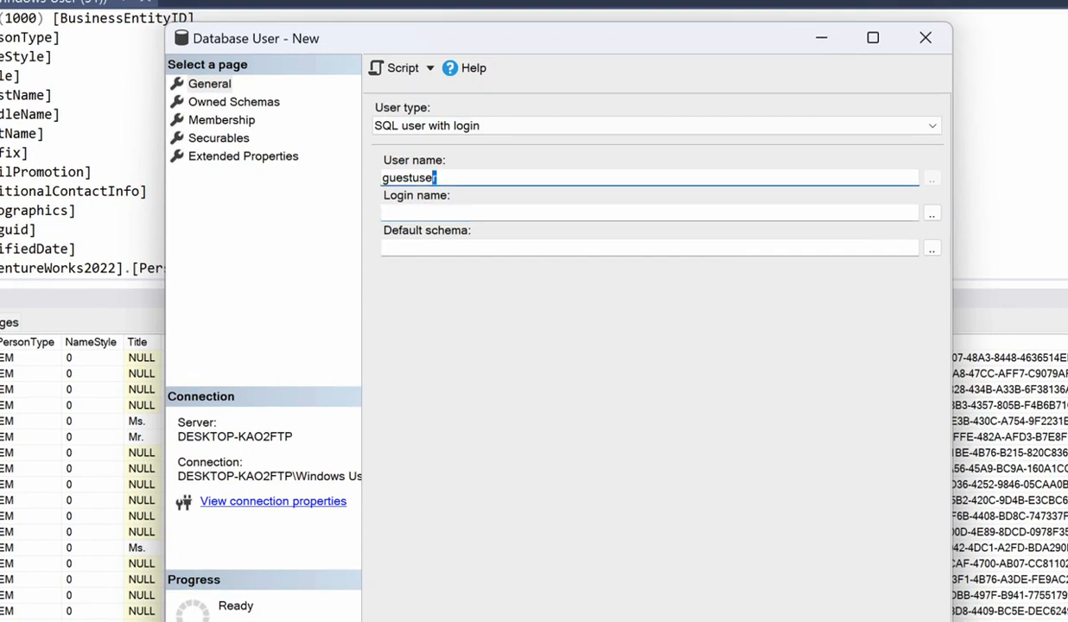
{"action": "key", "text": "Tab"}
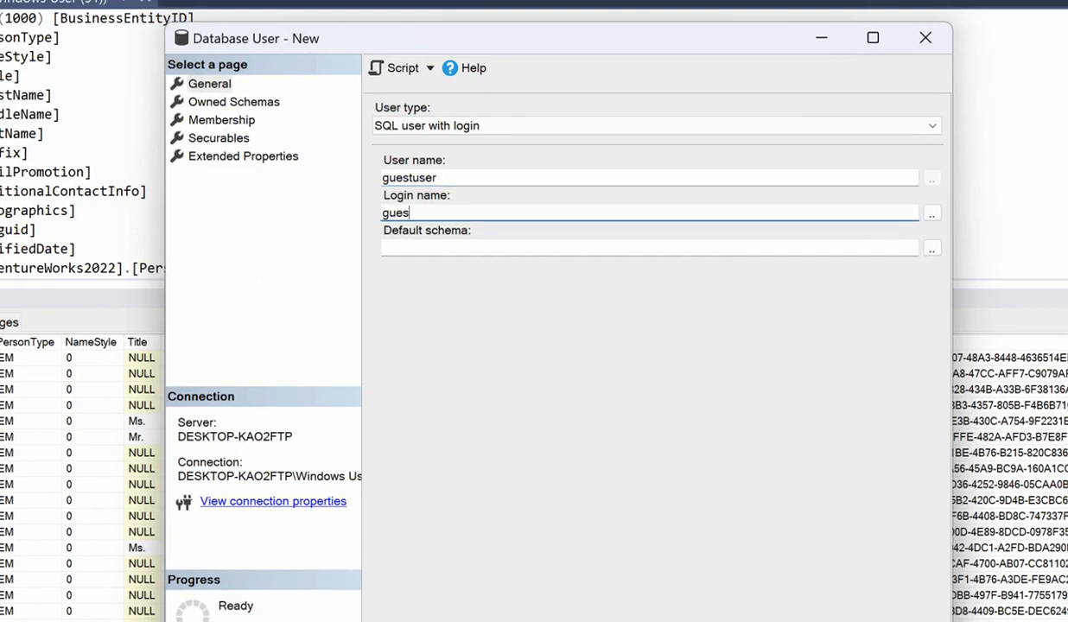
{"action": "type", "text": "guestuser"}
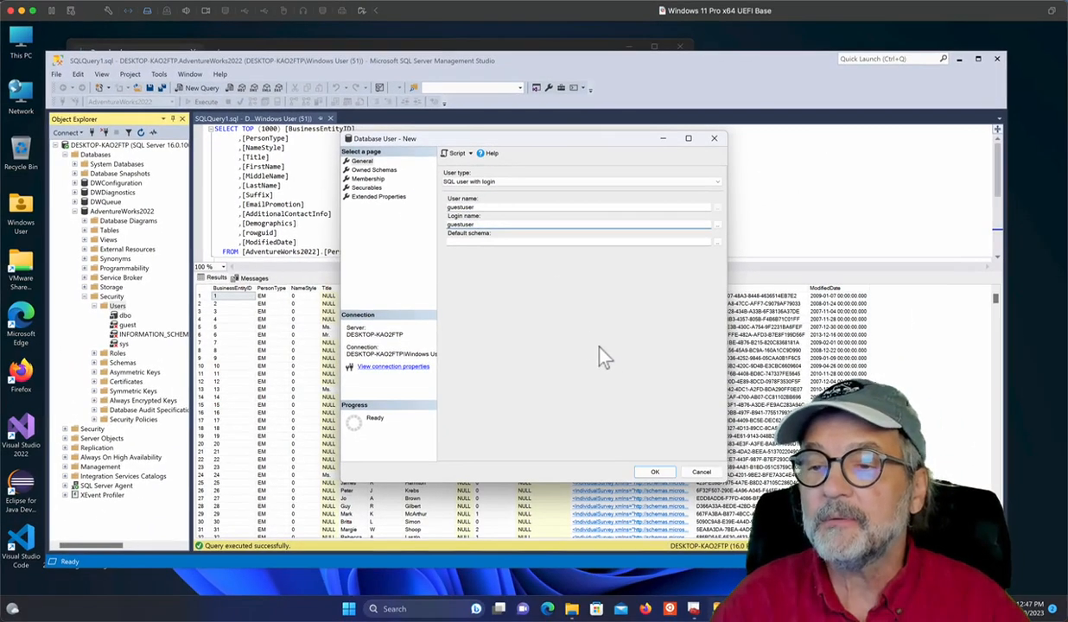
{"action": "left_click", "coordinate": [653, 472]}
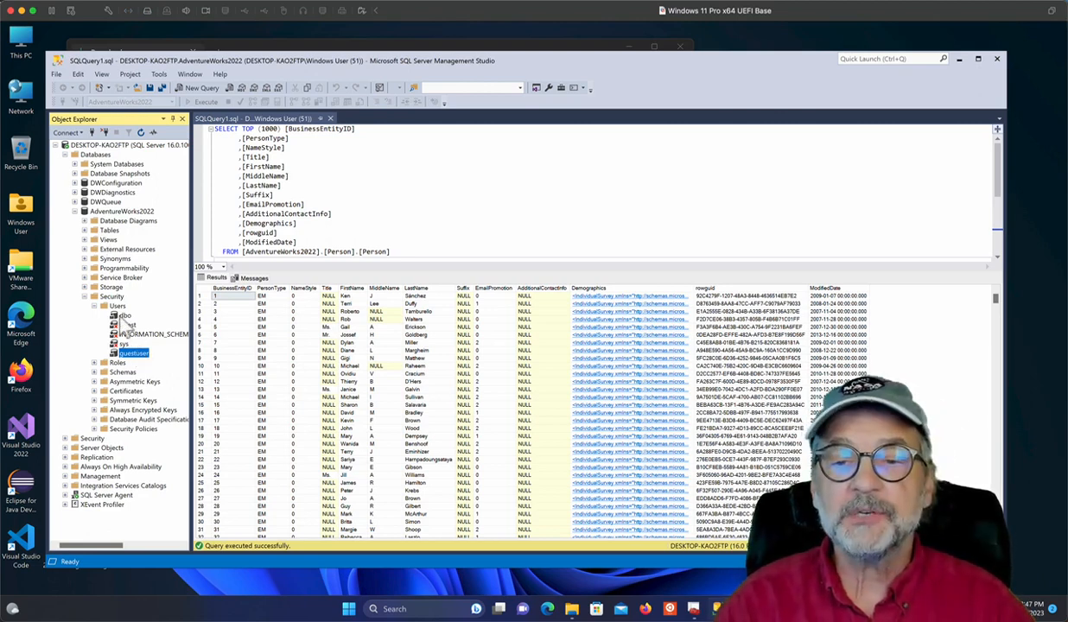
- Add all objects belonging to the Person schema to the guestuser database user's securables
{"action": "double_click", "coordinate": [131, 354]}
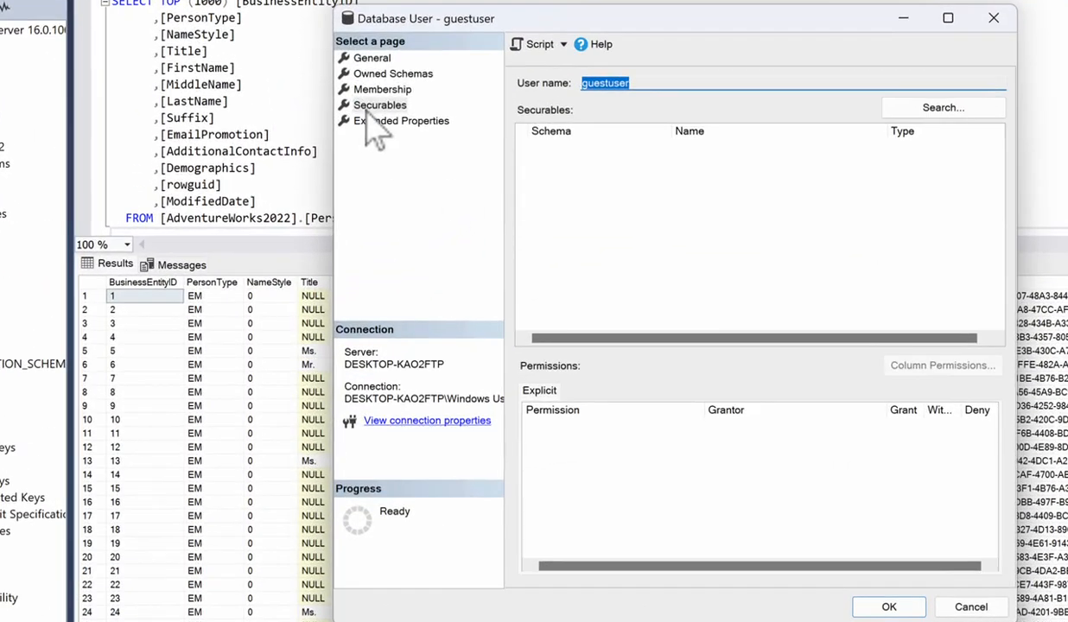
{"action": "left_click", "coordinate": [367, 109]}
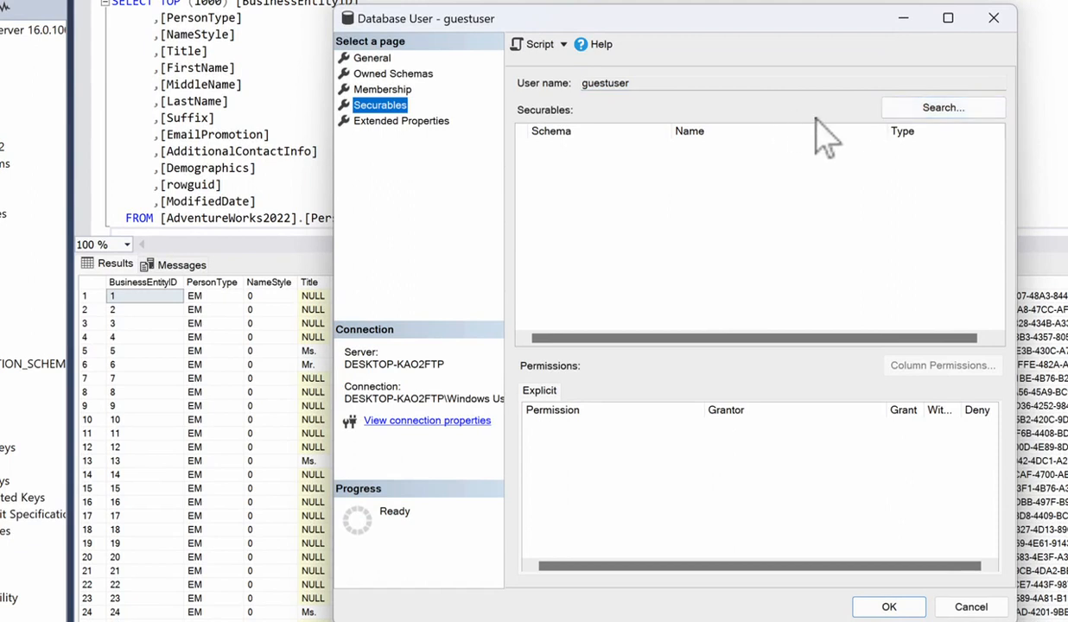
{"action": "left_click", "coordinate": [931, 112]}
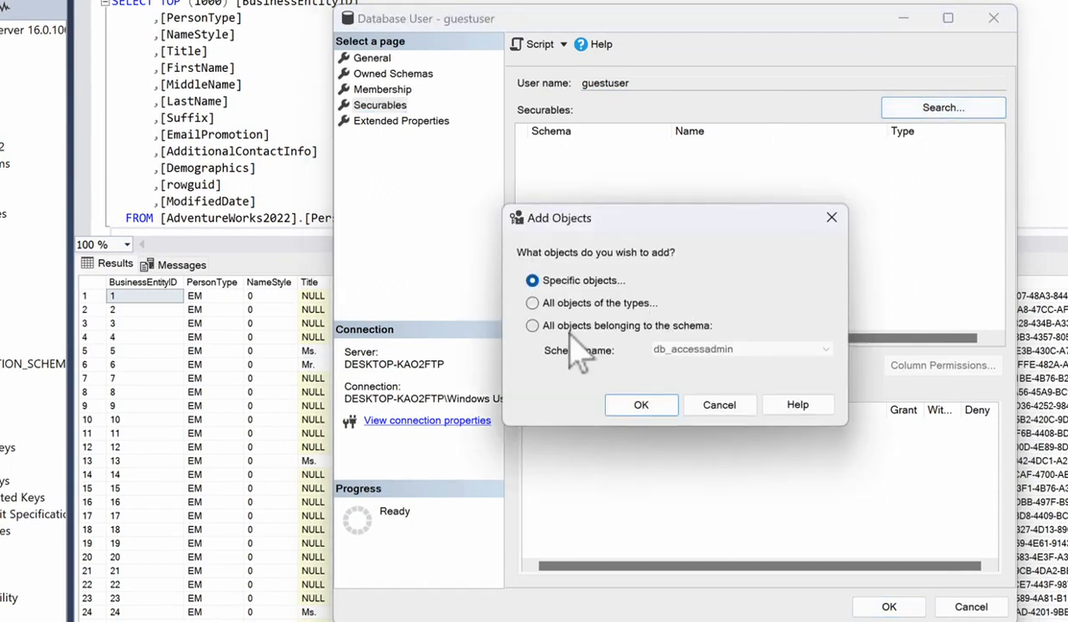
{"action": "left_click", "coordinate": [532, 326]}
{"action": "left_click", "coordinate": [707, 349]}
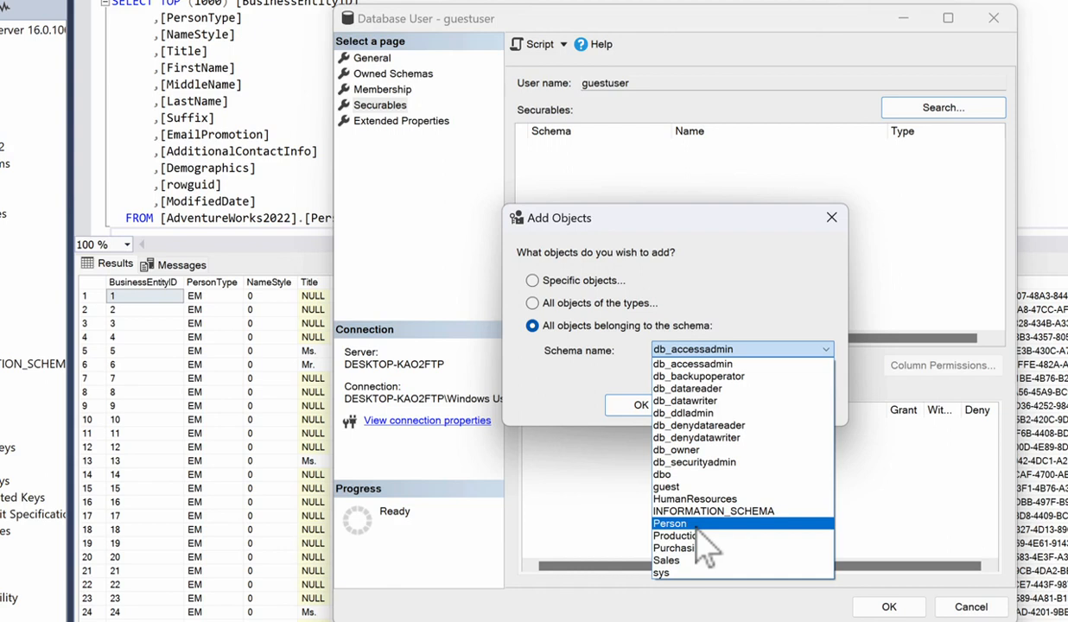
{"action": "left_click", "coordinate": [682, 523]}
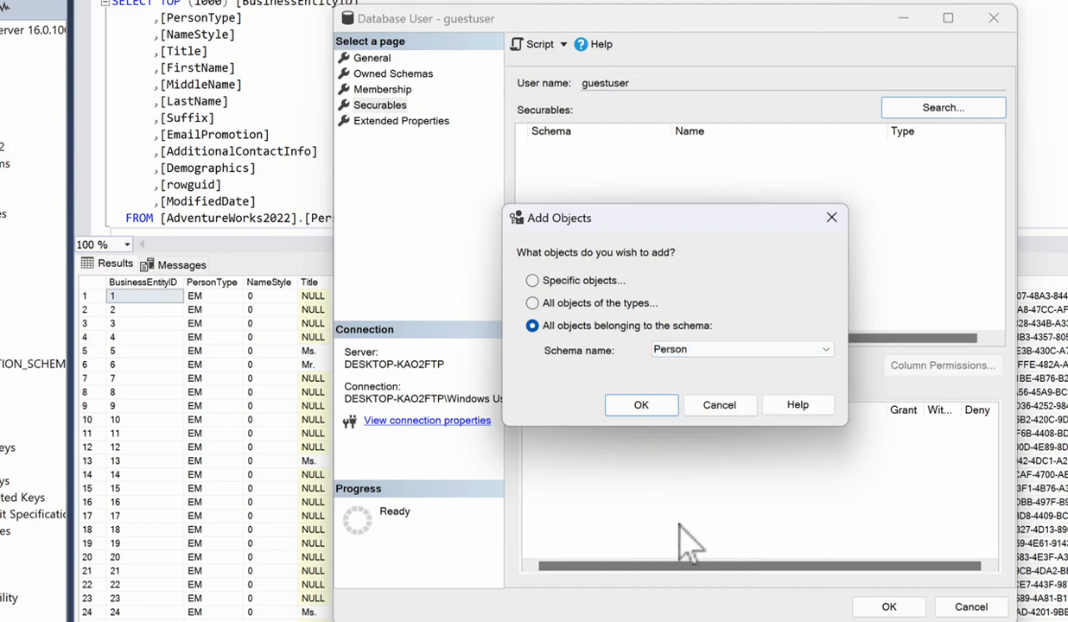
{"action": "left_click", "coordinate": [654, 412]}
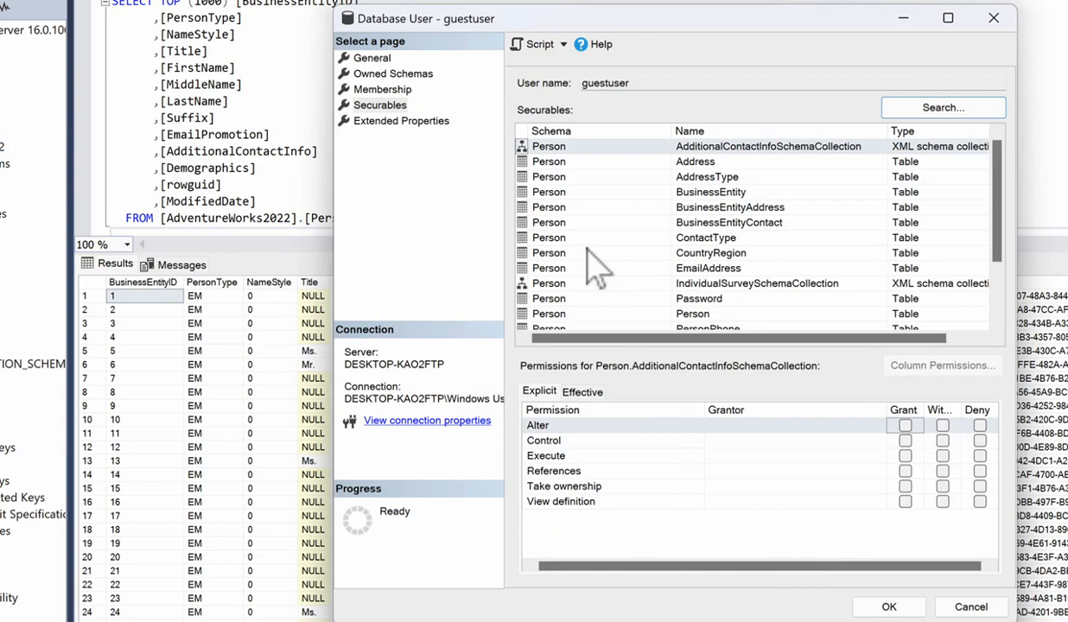
- Grant guestuser the Select permission on the Person and PersonPhone tables
{"action": "left_click", "coordinate": [553, 314]}
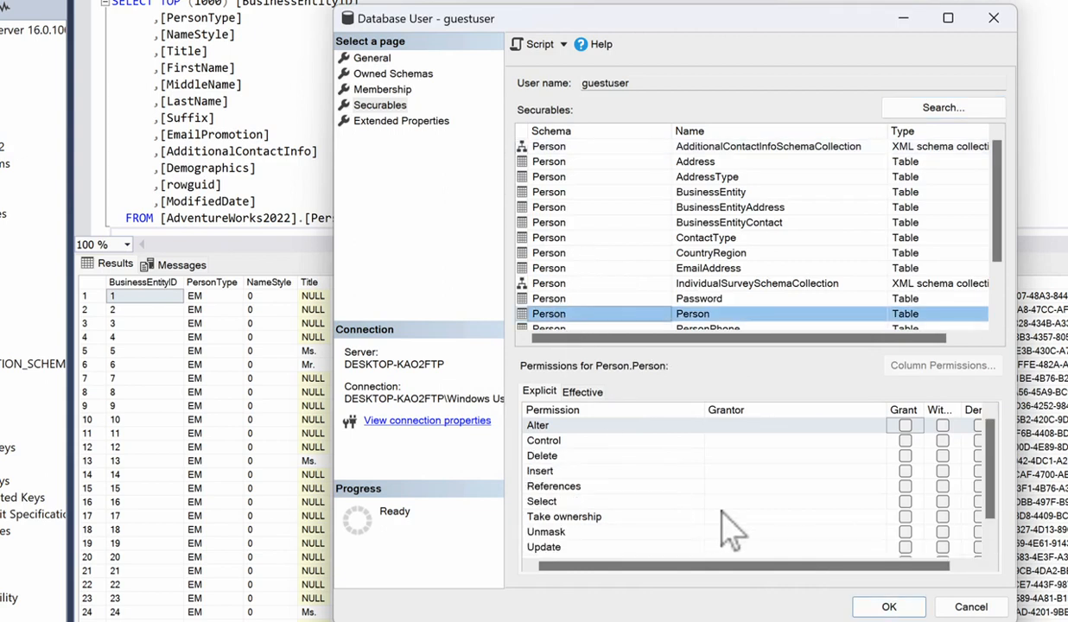
{"action": "left_click", "coordinate": [905, 502]}
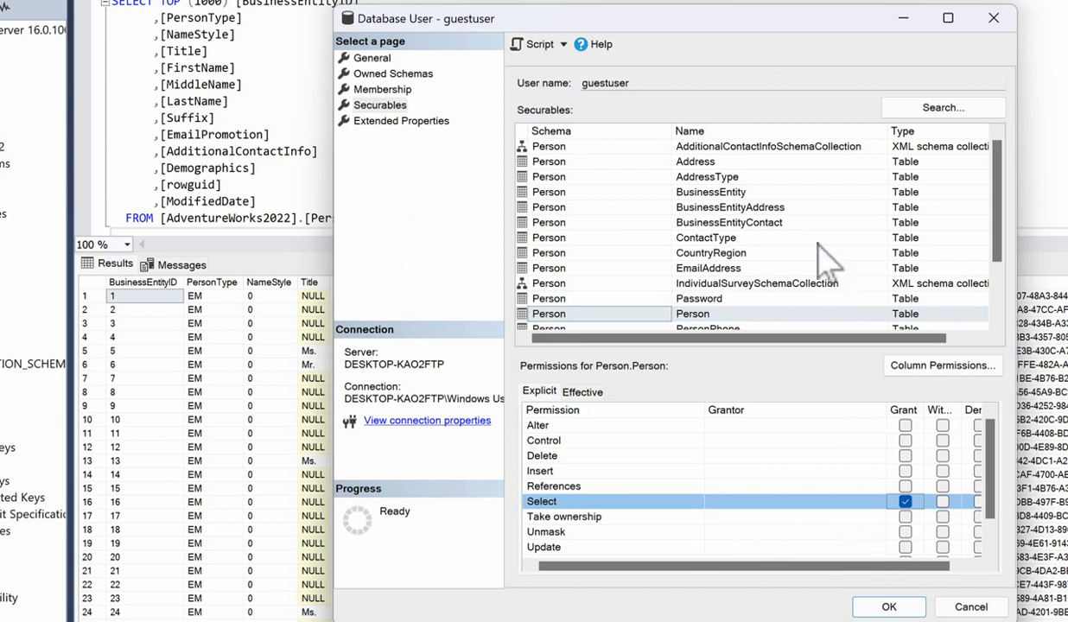
{"action": "scroll", "coordinate": [764, 211], "scroll_direction": "down", "scroll_amount": 2}
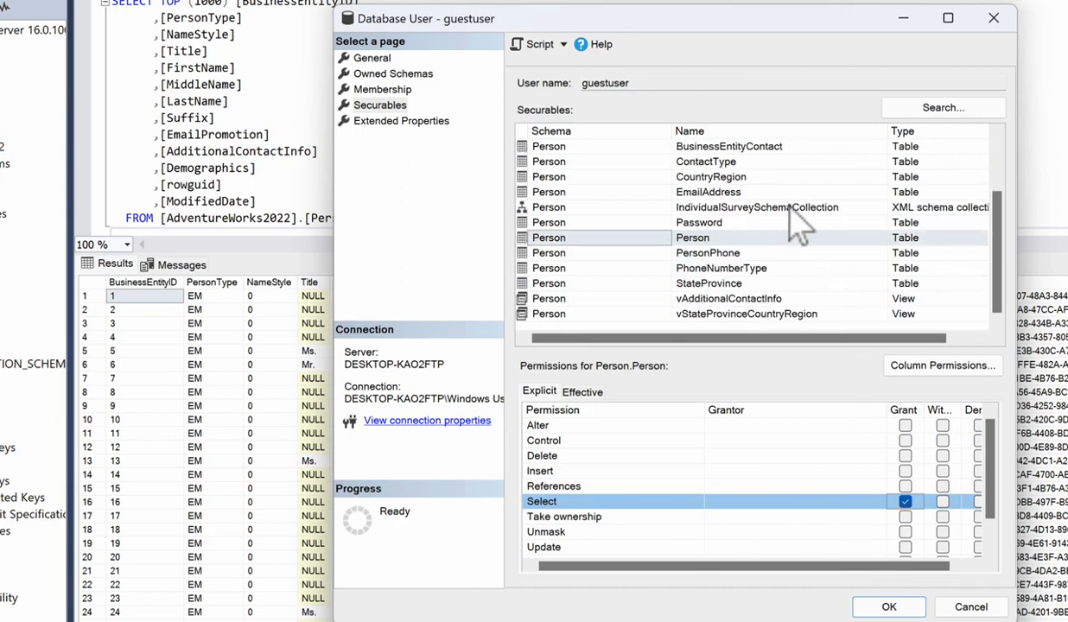
{"action": "left_click", "coordinate": [537, 253]}
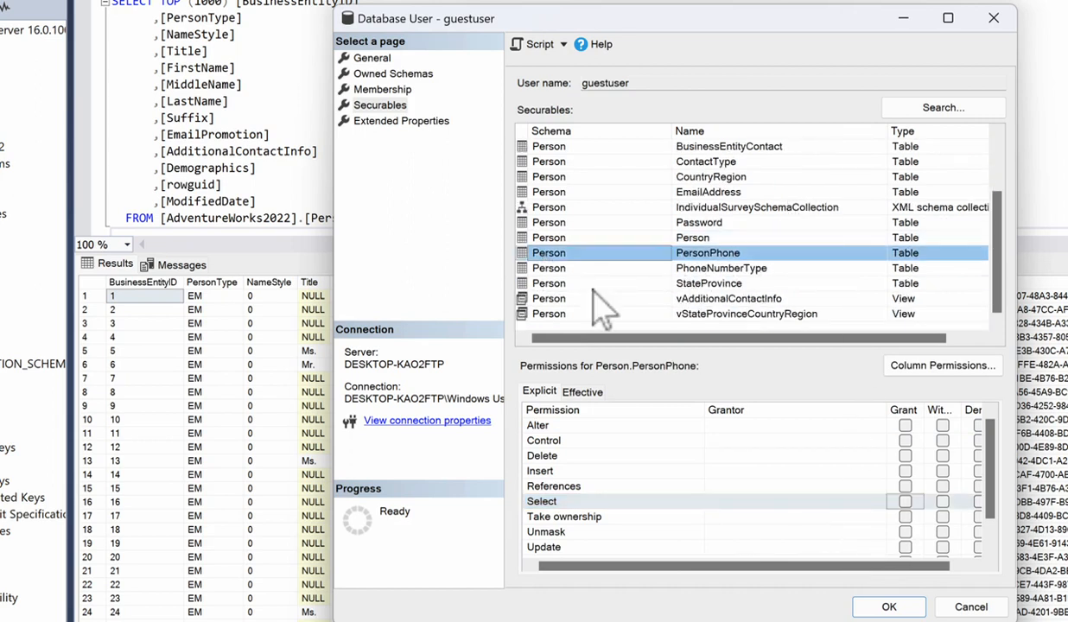
{"action": "left_click", "coordinate": [904, 502]}
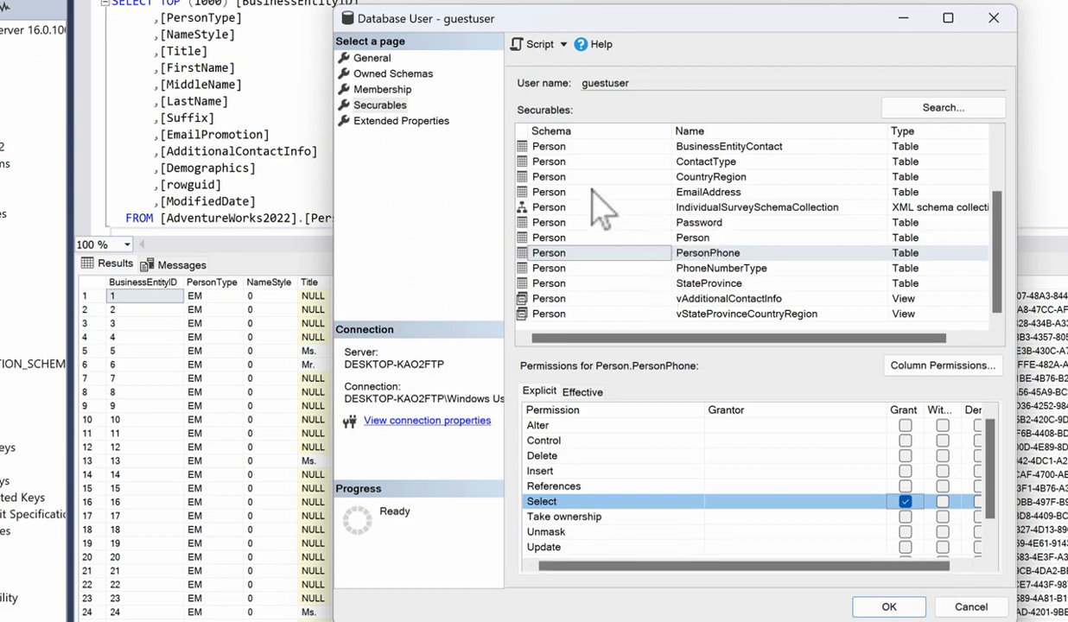
- Grant guestuser Select on the EmailAddress and Address tables, and save the user's permissions
{"action": "left_click", "coordinate": [529, 192]}
{"action": "left_click", "coordinate": [903, 502]}
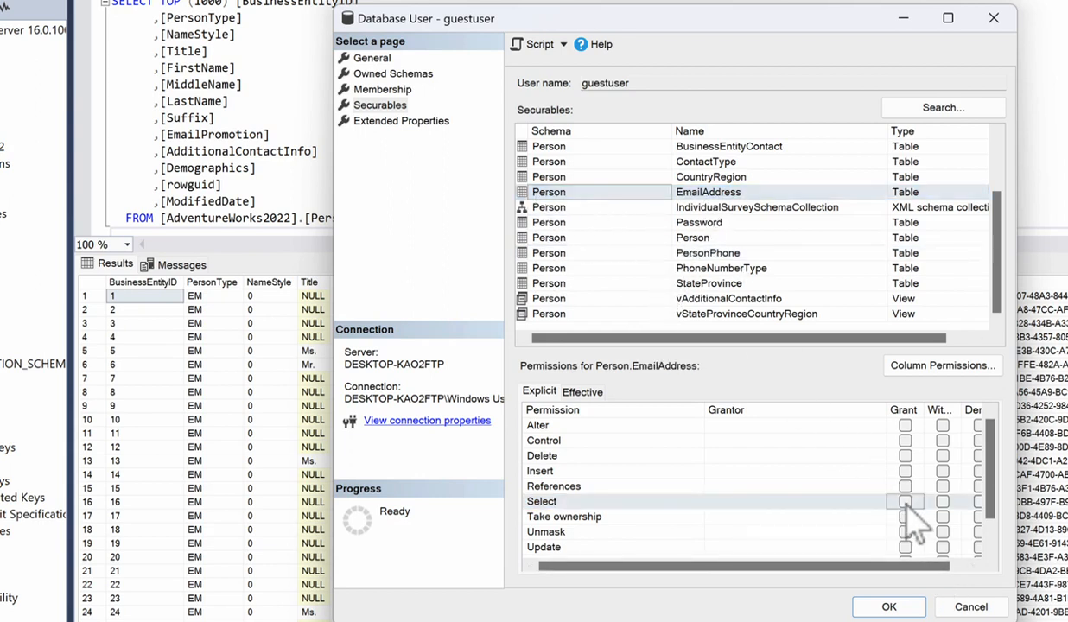
{"action": "scroll", "coordinate": [717, 221], "scroll_direction": "up", "scroll_amount": 2}
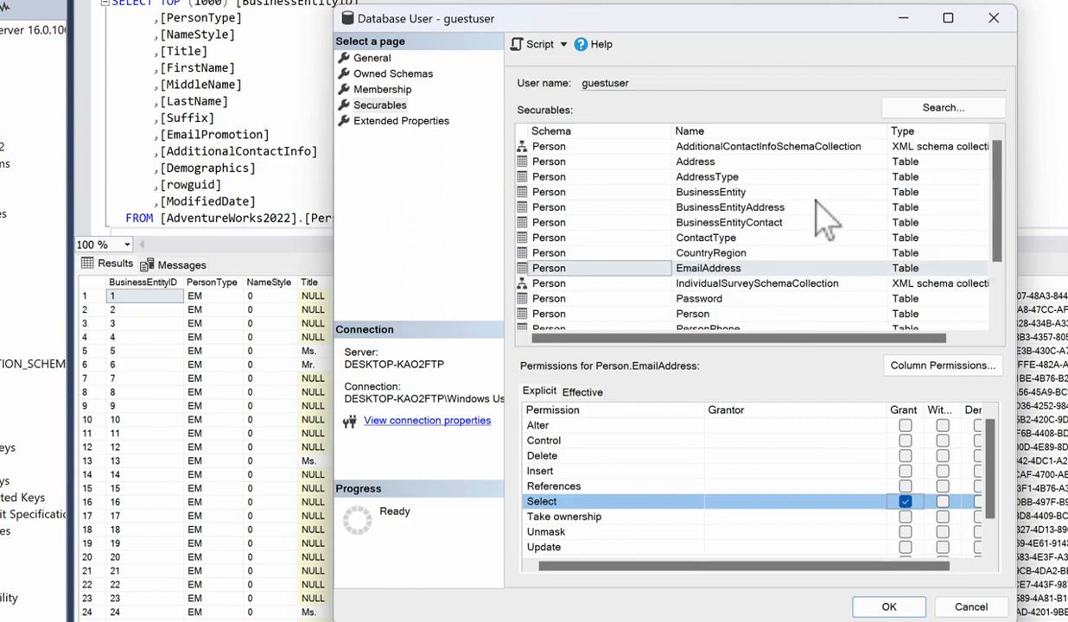
{"action": "left_click", "coordinate": [549, 163]}
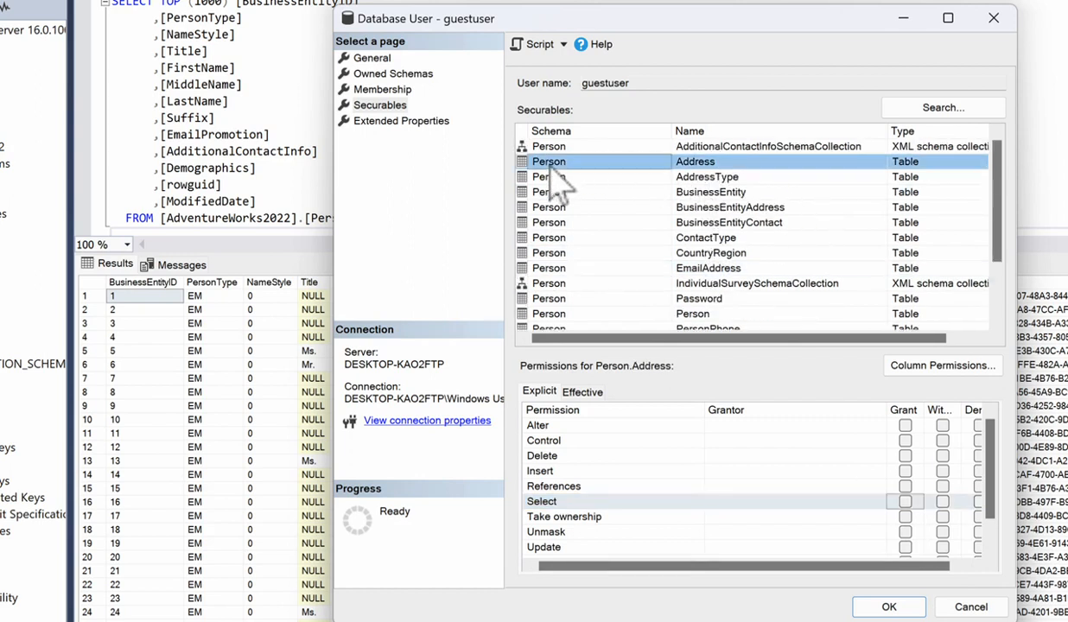
{"action": "left_click", "coordinate": [904, 502]}
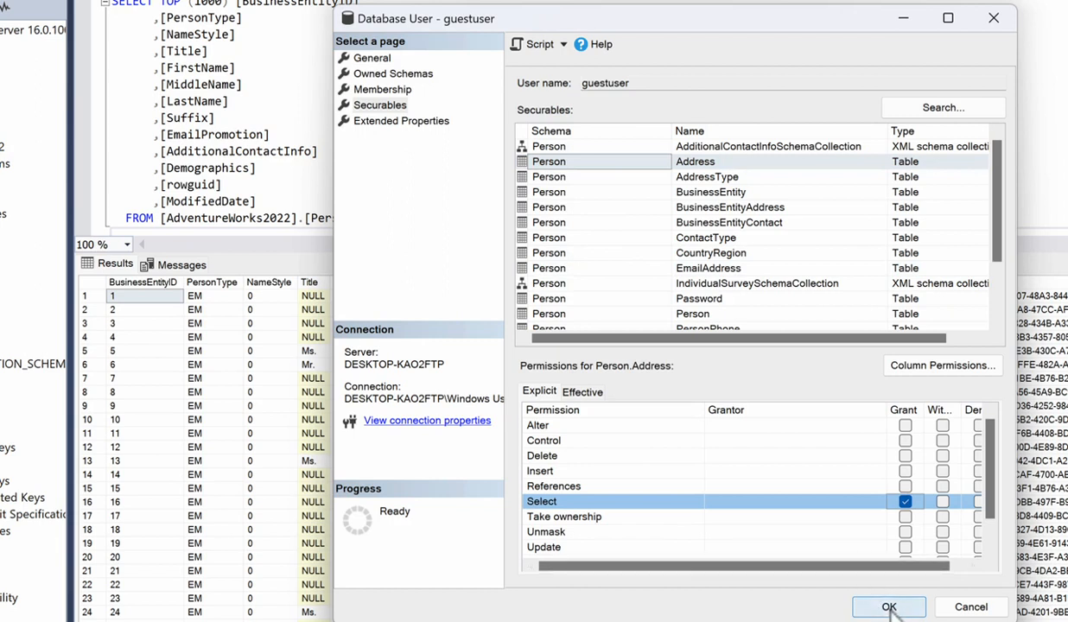
{"action": "left_click", "coordinate": [540, 470]}
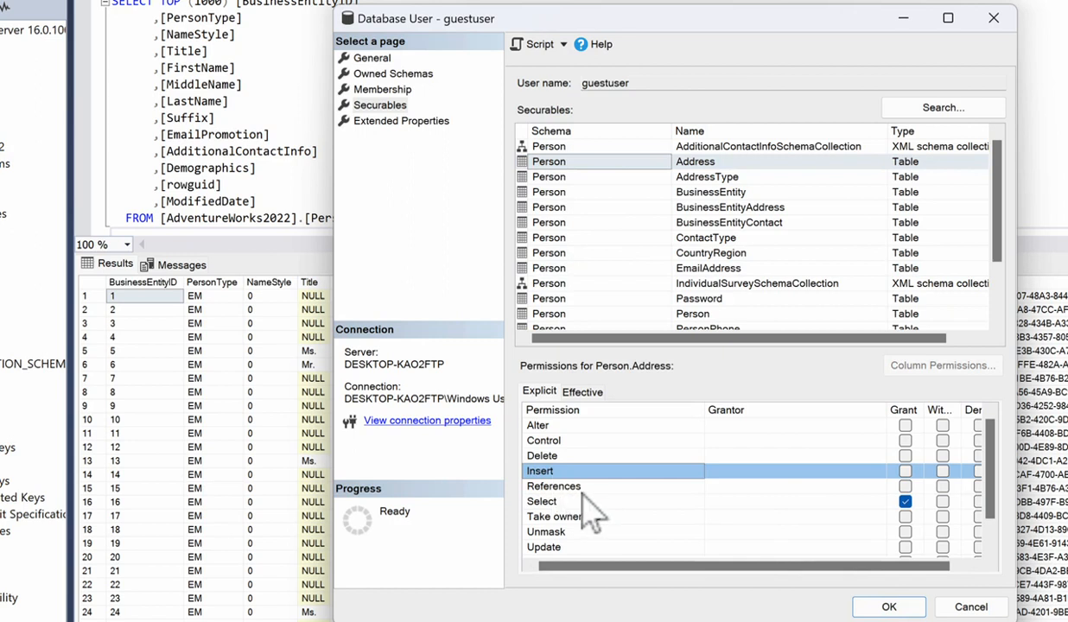
{"action": "left_click", "coordinate": [538, 456]}
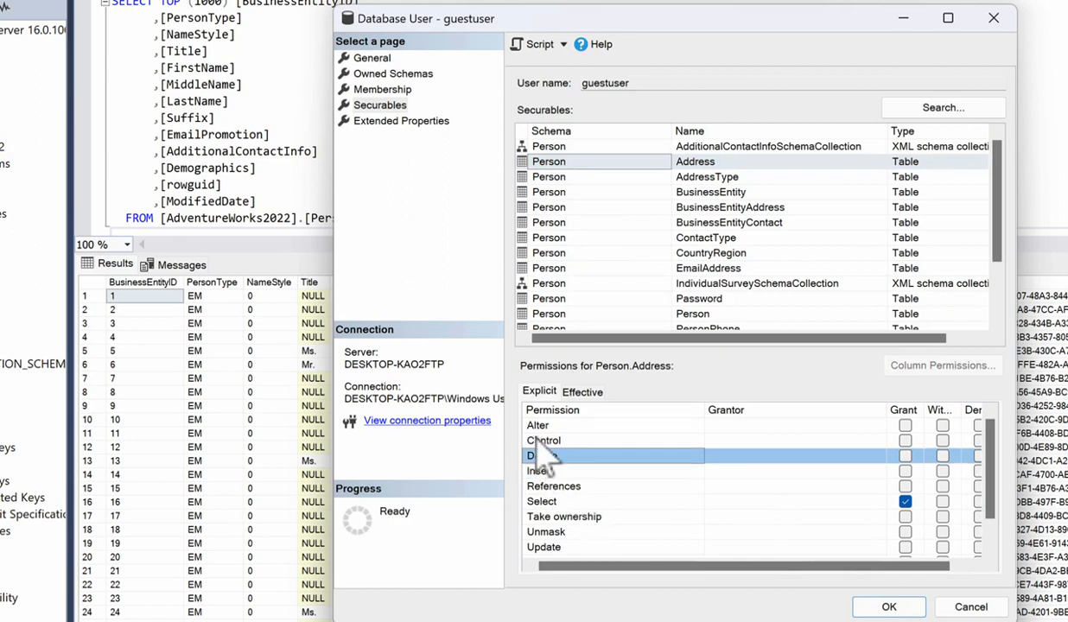
{"action": "left_click", "coordinate": [539, 442]}
{"action": "left_click", "coordinate": [536, 426]}
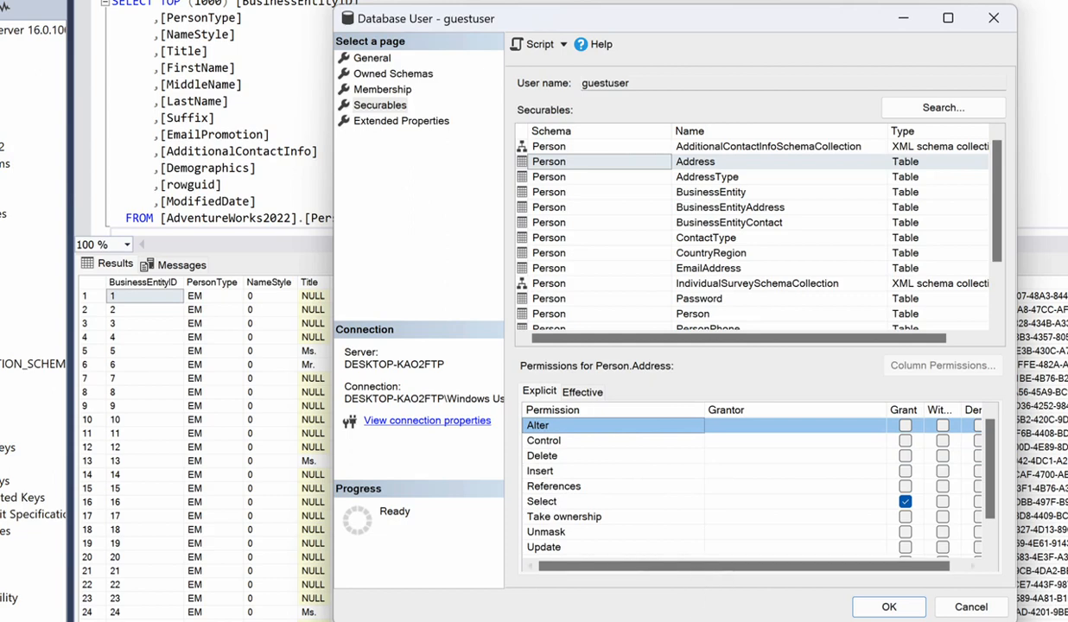
{"action": "left_click", "coordinate": [888, 607]}
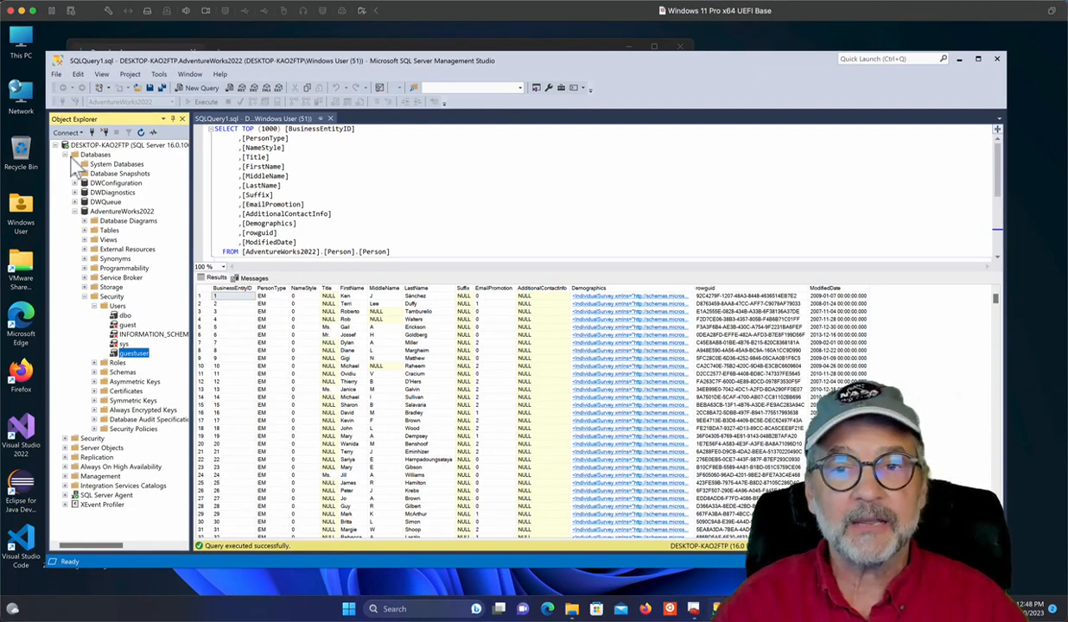
- Minimize SQL Server Management Studio, start the dbeaver-ce-23.2.0-x86_64-setup installer from Downloads in English, and accept its license agreement
{"action": "left_click", "coordinate": [958, 60]}
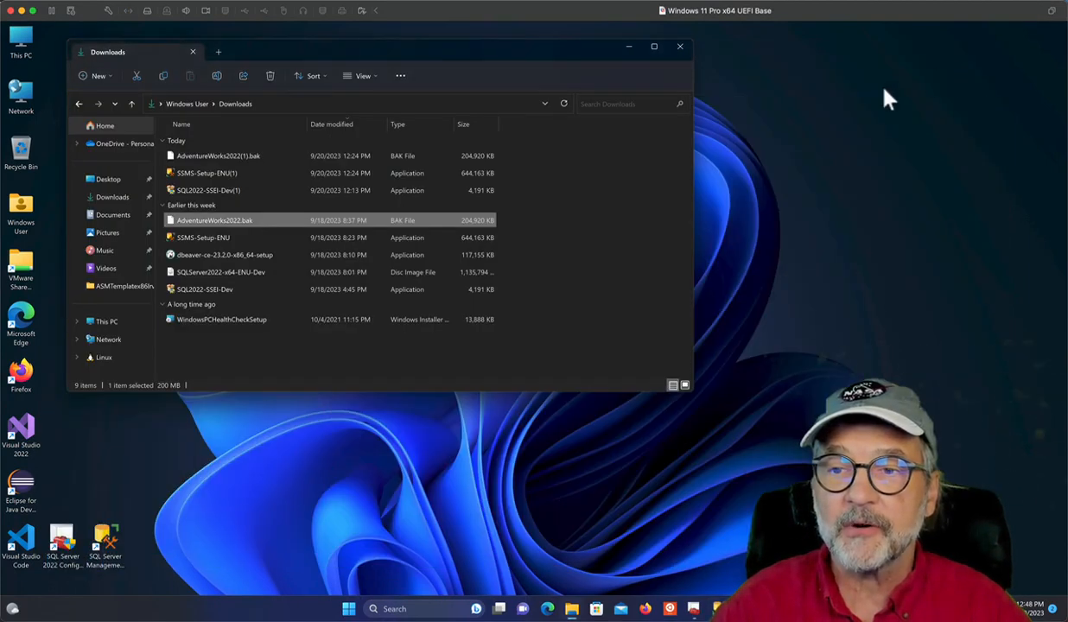
{"action": "left_click", "coordinate": [194, 259]}
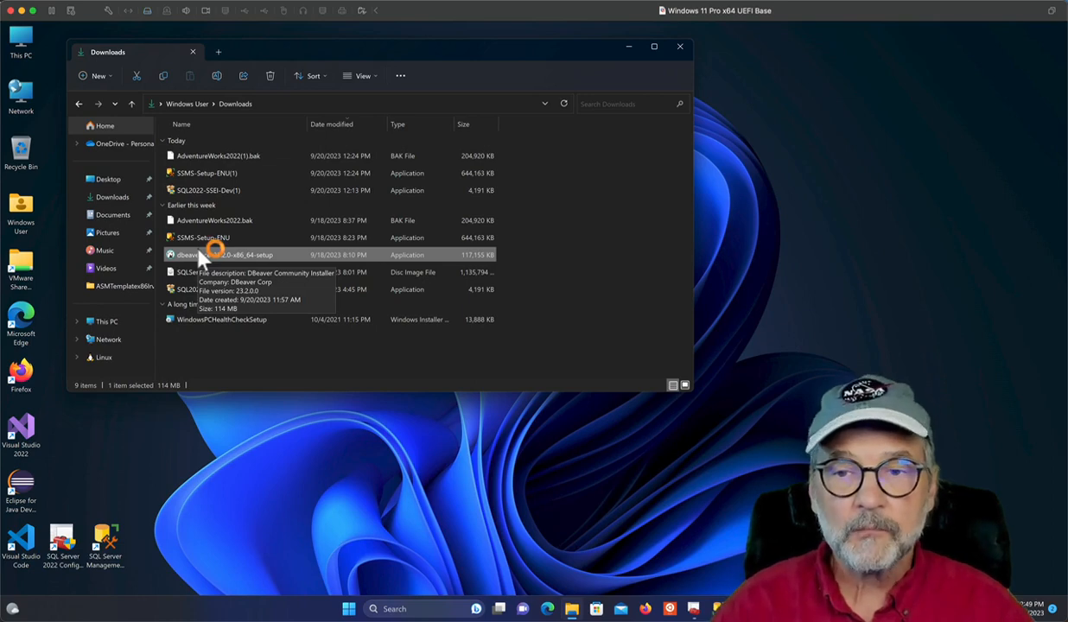
{"action": "double_click", "coordinate": [199, 255]}
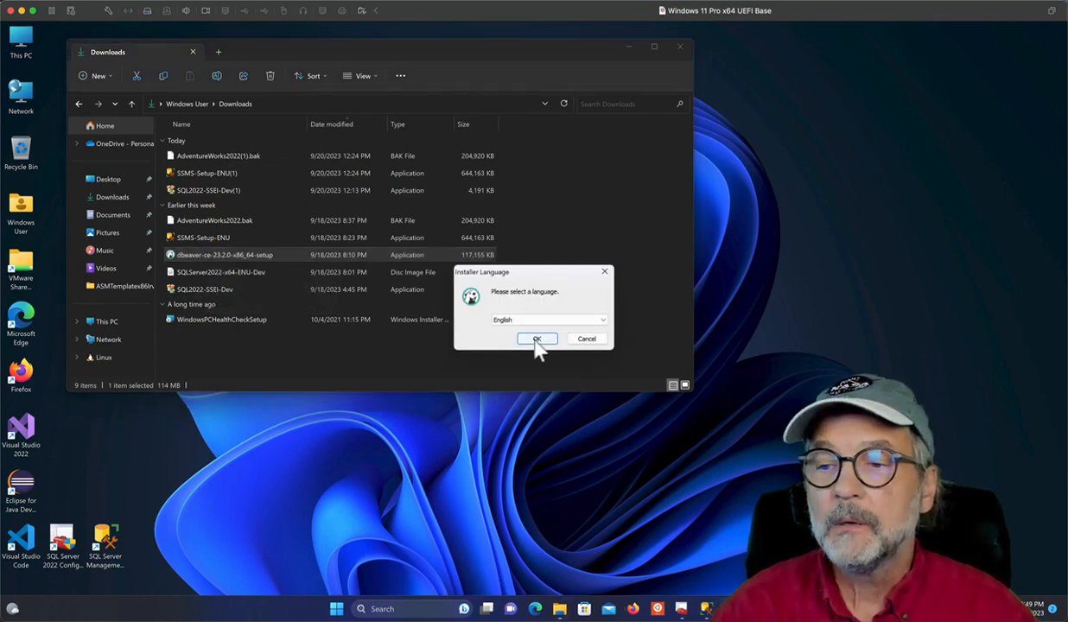
{"action": "left_click", "coordinate": [535, 340]}
{"action": "left_click", "coordinate": [594, 404]}
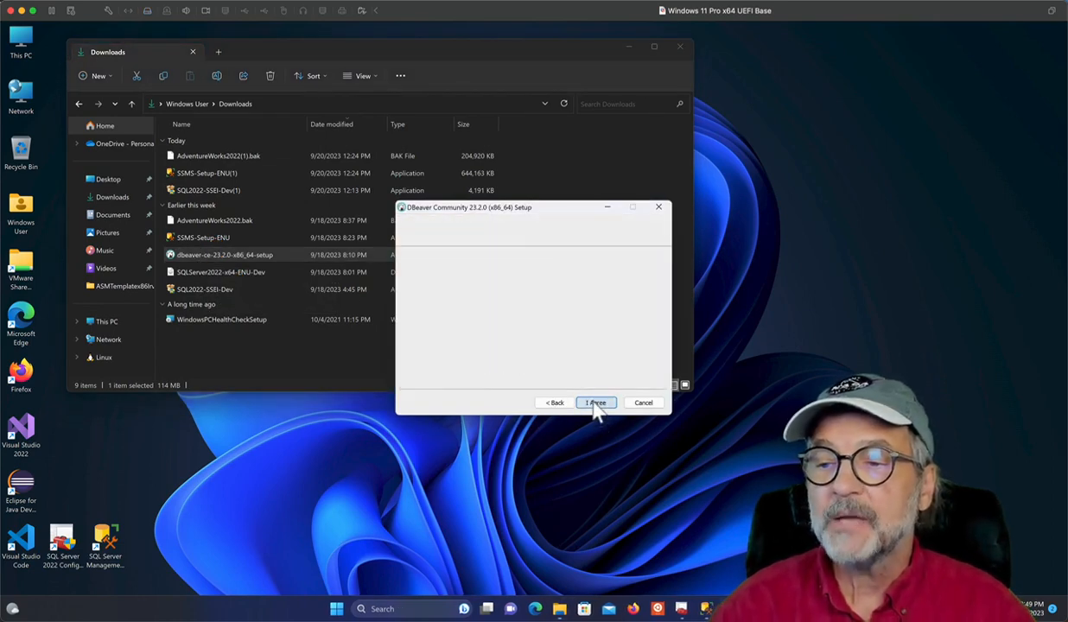
{"action": "left_click", "coordinate": [596, 404]}
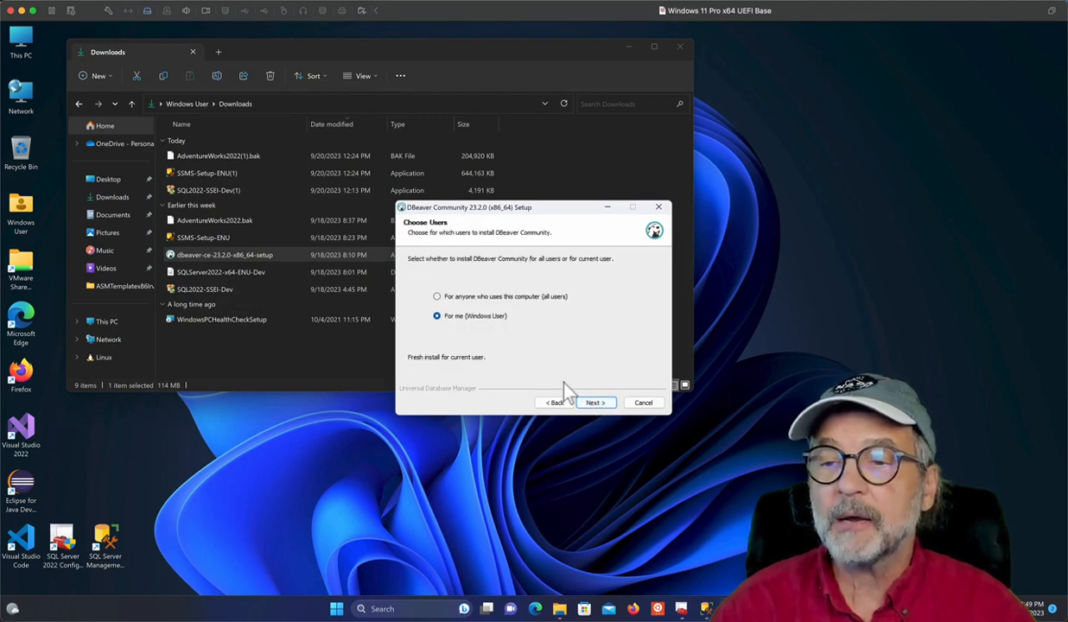
- Install DBeaver Community for the current user only, with Java included and the default install and Start Menu folders
{"action": "left_click", "coordinate": [607, 402]}
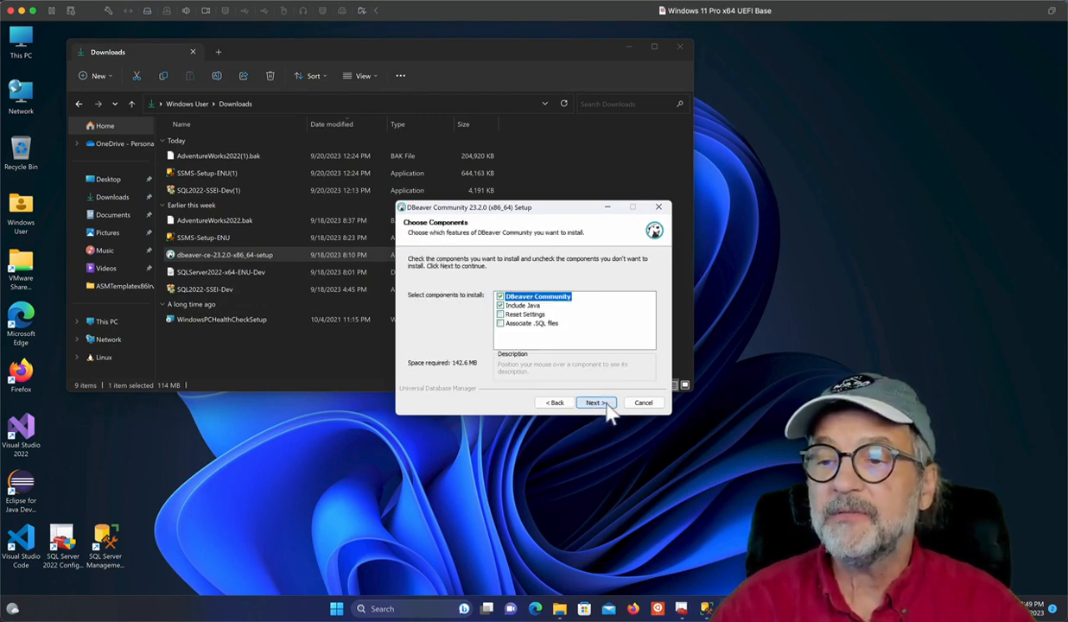
{"action": "left_click", "coordinate": [605, 404]}
{"action": "left_click", "coordinate": [606, 404]}
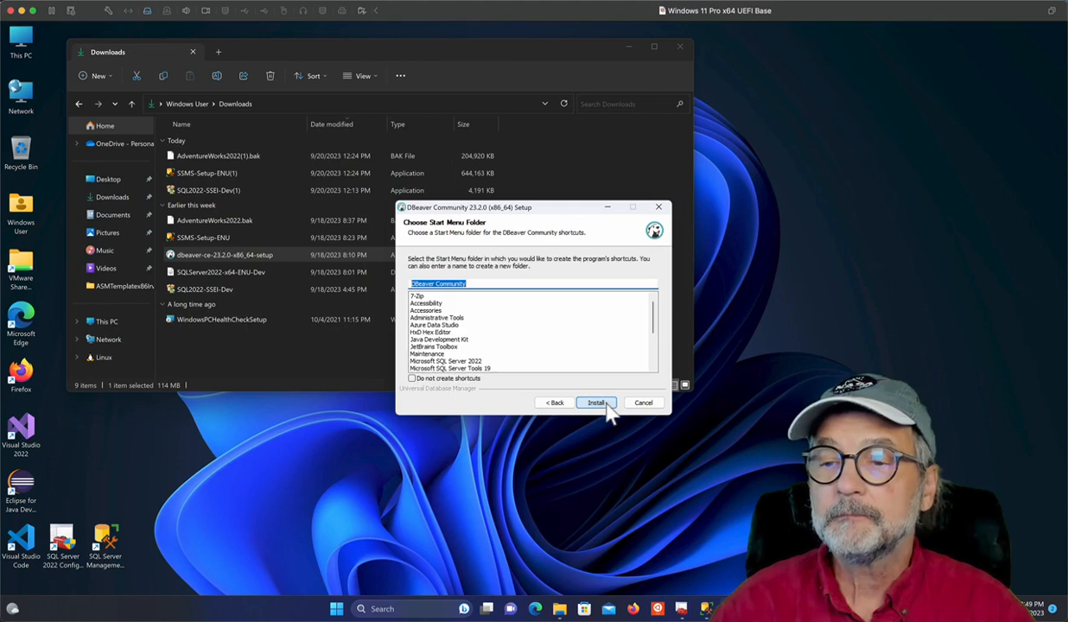
{"action": "left_click", "coordinate": [605, 404]}
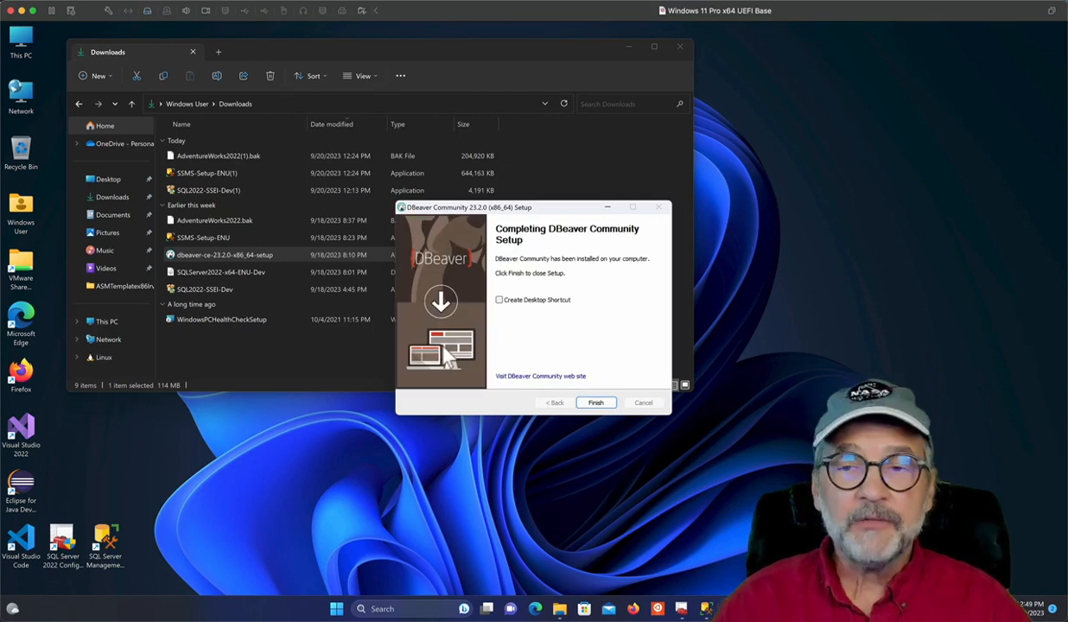
- Finish the DBeaver setup with a desktop shortcut, and place that shortcut beside the SQL Server Management Studio one after closing Downloads
{"action": "left_click", "coordinate": [500, 302]}
{"action": "left_click", "coordinate": [596, 403]}
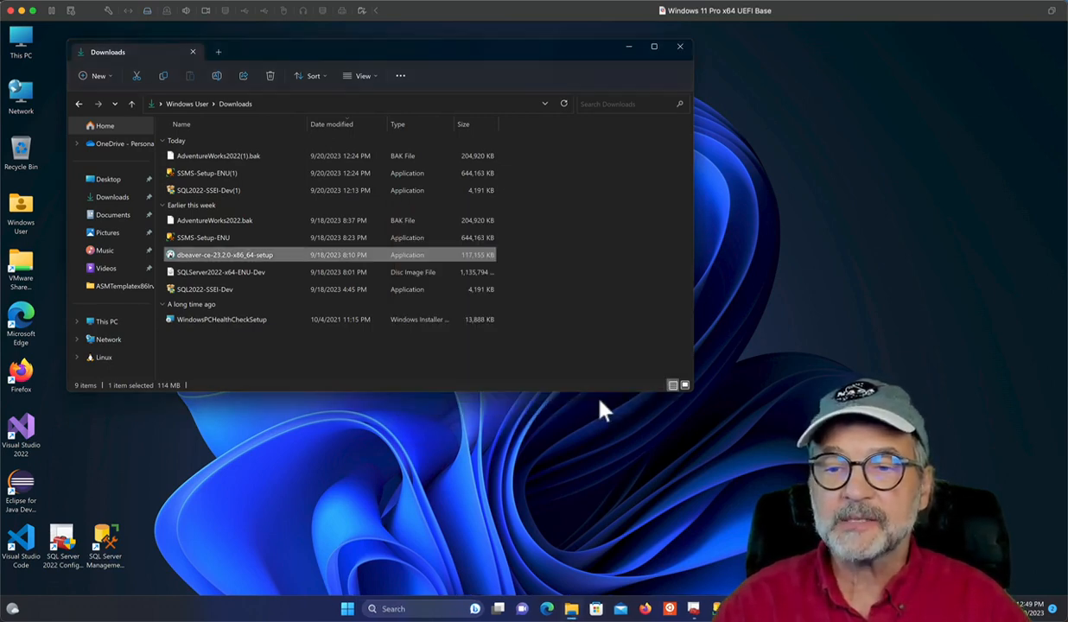
{"action": "left_click", "coordinate": [679, 48]}
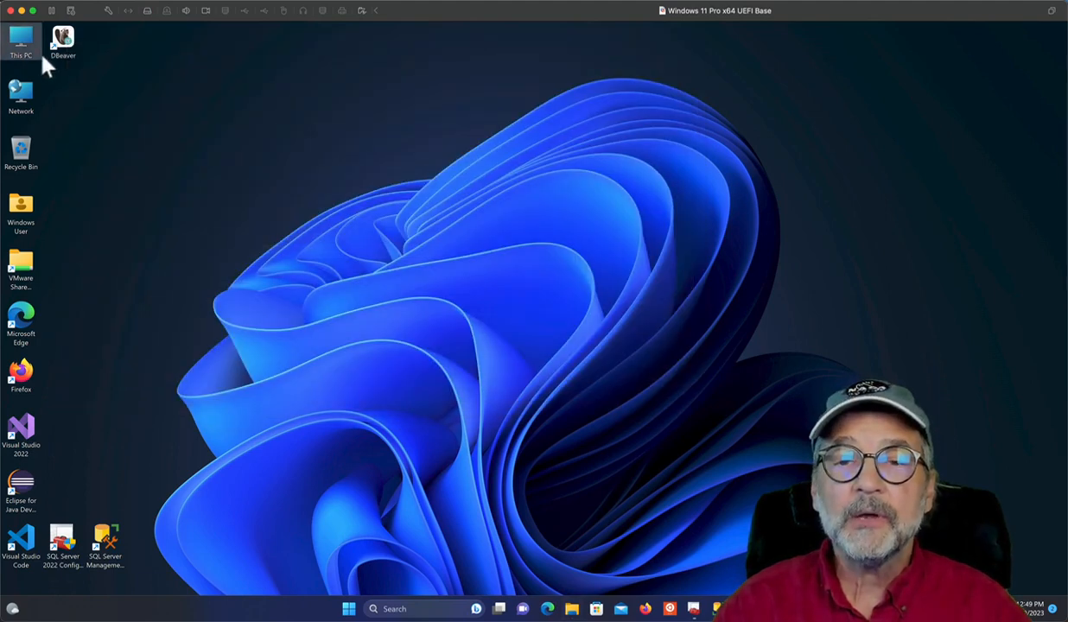
{"action": "left_click_drag", "start_coordinate": [63, 43], "coordinate": [146, 542]}
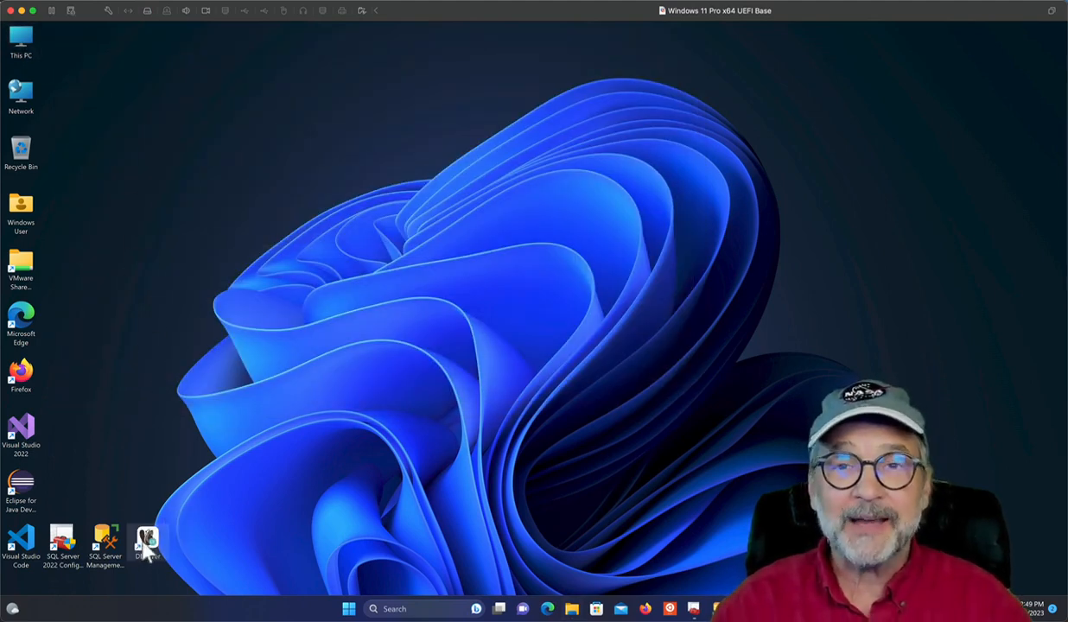
- Open a Command Prompt, run ipconfig, and highlight the machine's IPv4 address
{"action": "left_click", "coordinate": [387, 608]}
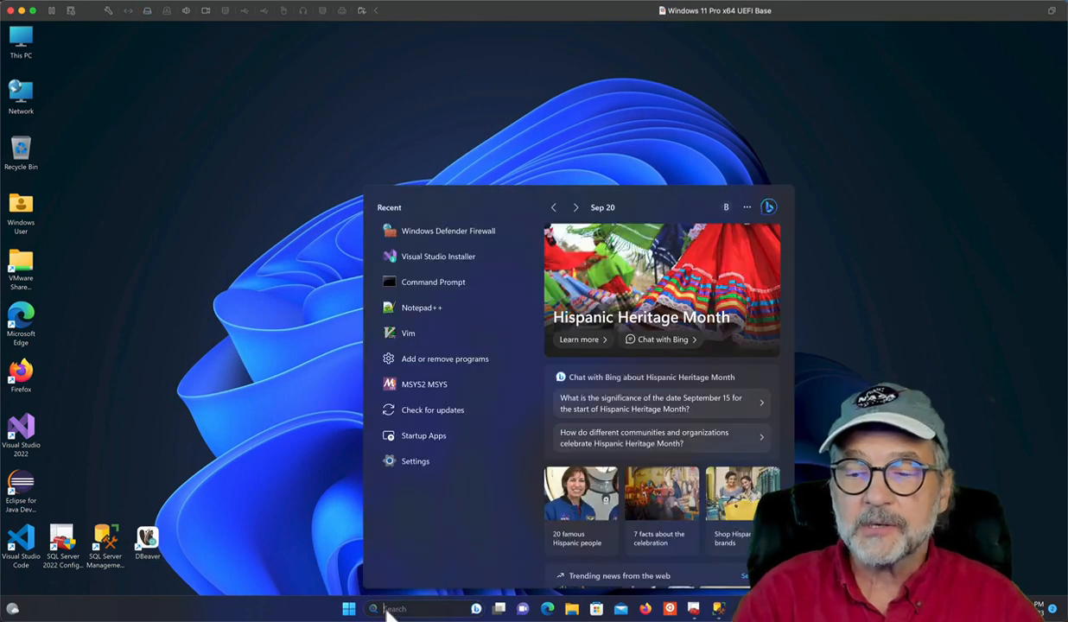
{"action": "key", "text": "Return"}
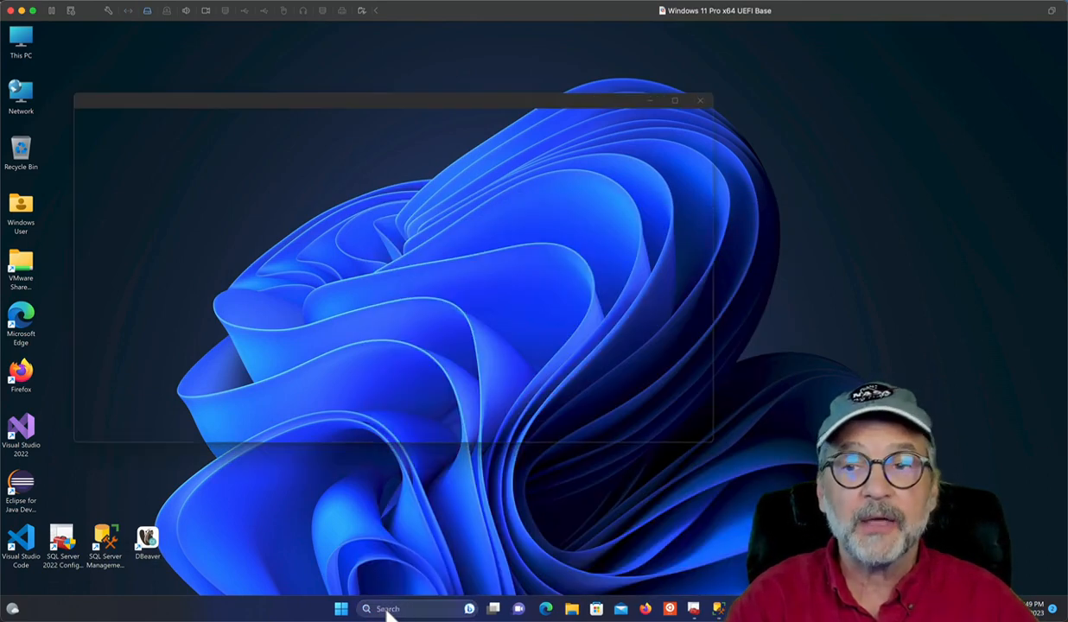
{"action": "type", "text": "ipconfig"}
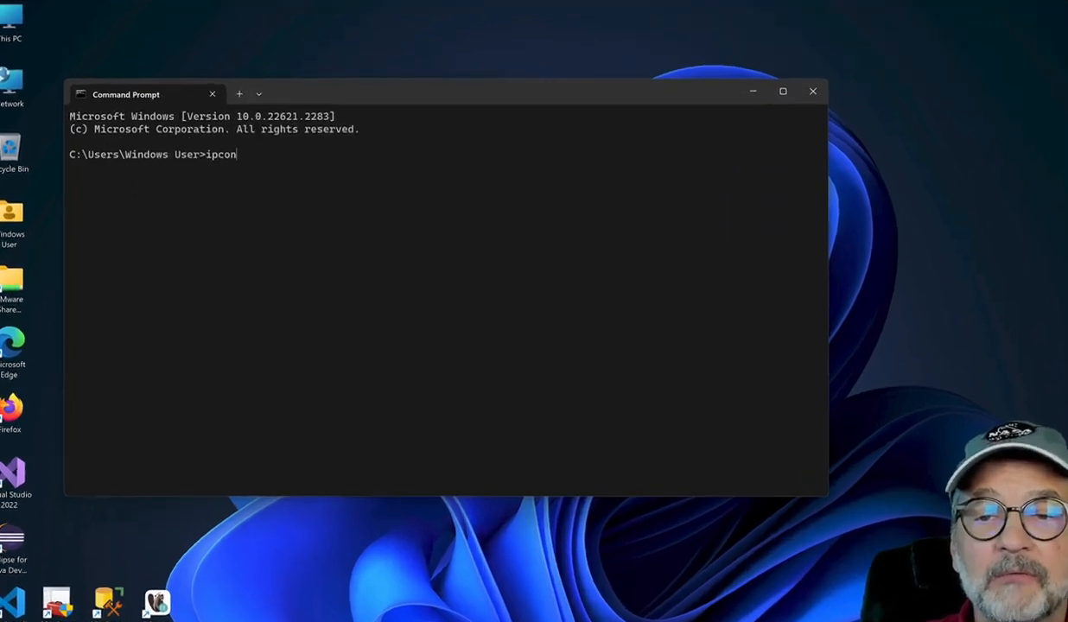
{"action": "key", "text": "Return"}
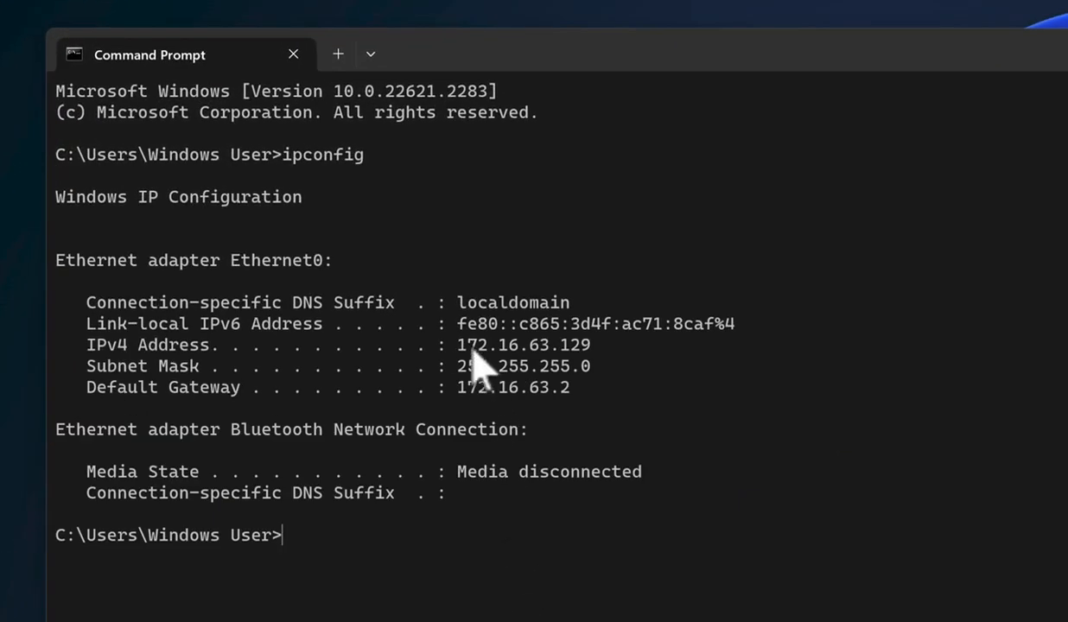
{"action": "left_click_drag", "start_coordinate": [447, 345], "coordinate": [595, 346]}
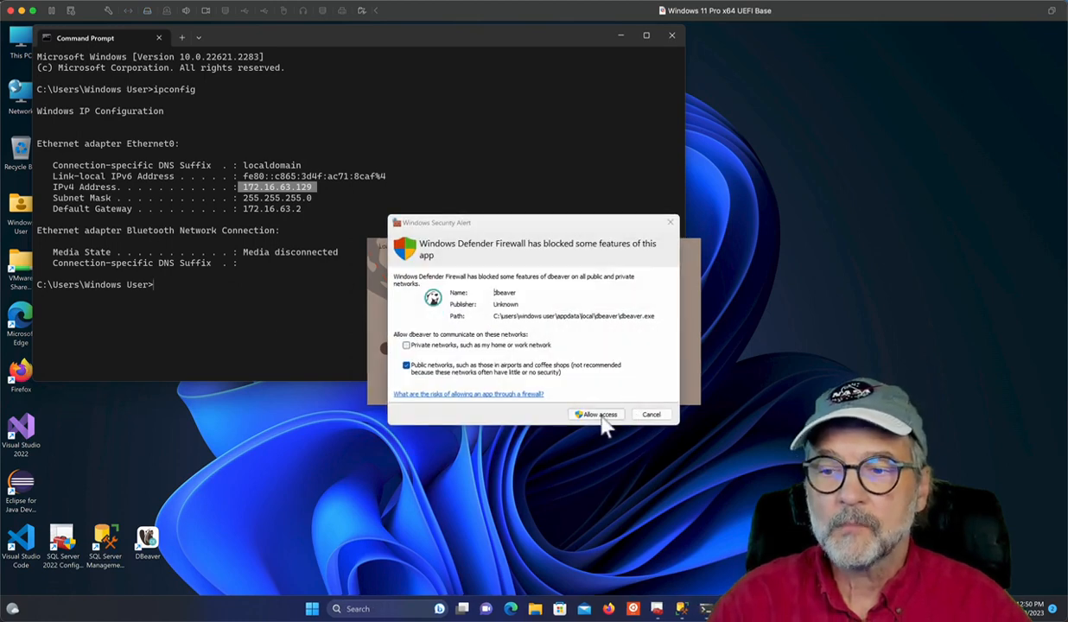
- Allow DBeaver through the Windows Defender Firewall on public networks, create the sample database, and decline sending anonymous statistics
{"action": "left_click", "coordinate": [602, 416]}
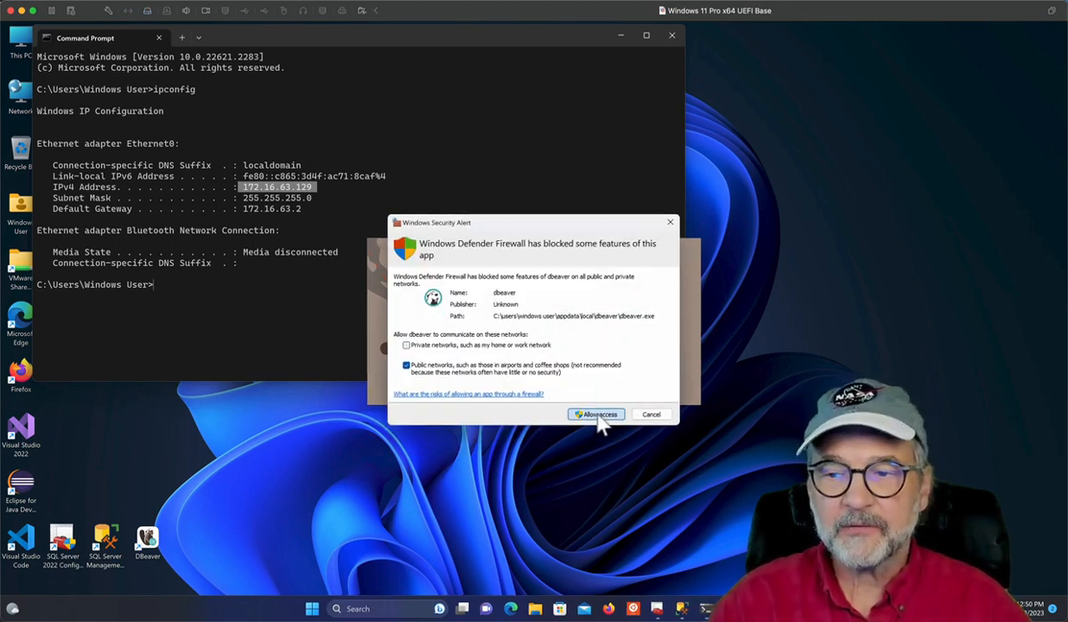
{"action": "left_click", "coordinate": [598, 416]}
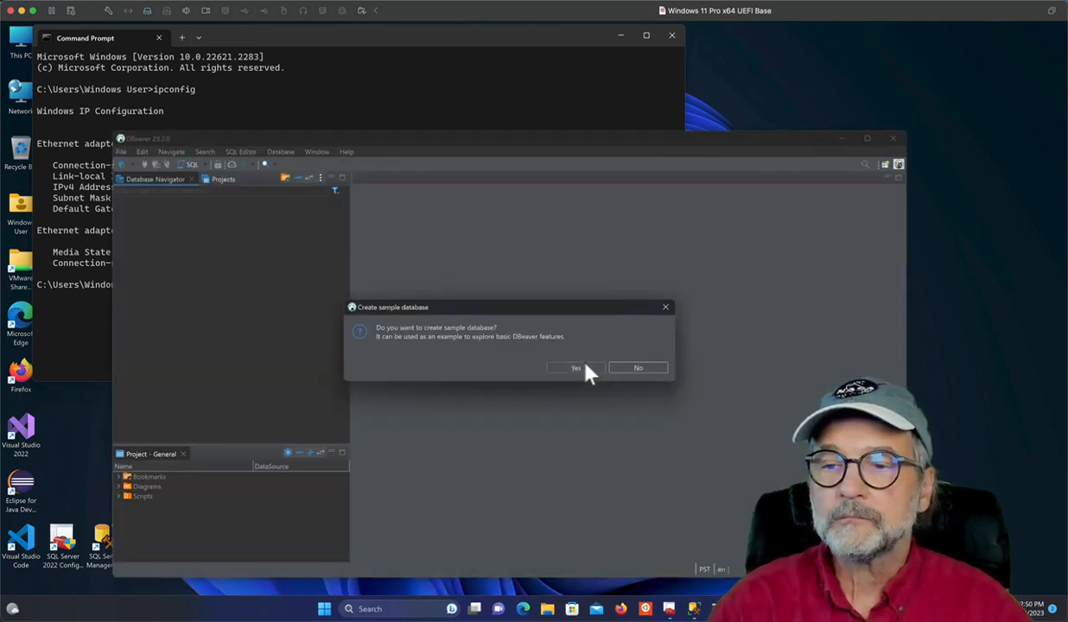
{"action": "left_click", "coordinate": [579, 368]}
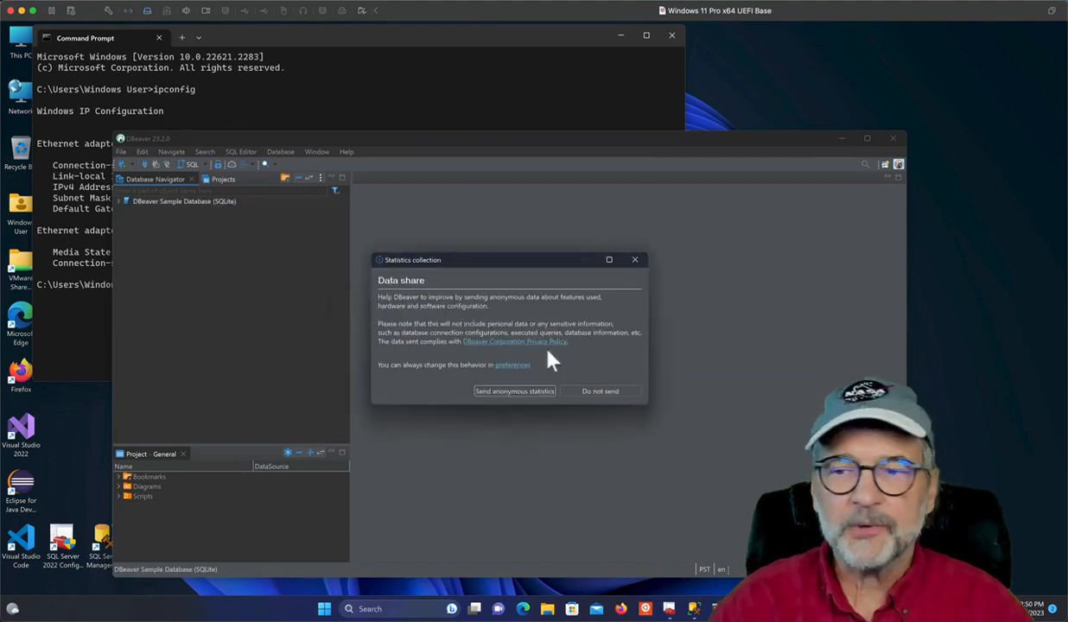
{"action": "left_click", "coordinate": [593, 390]}
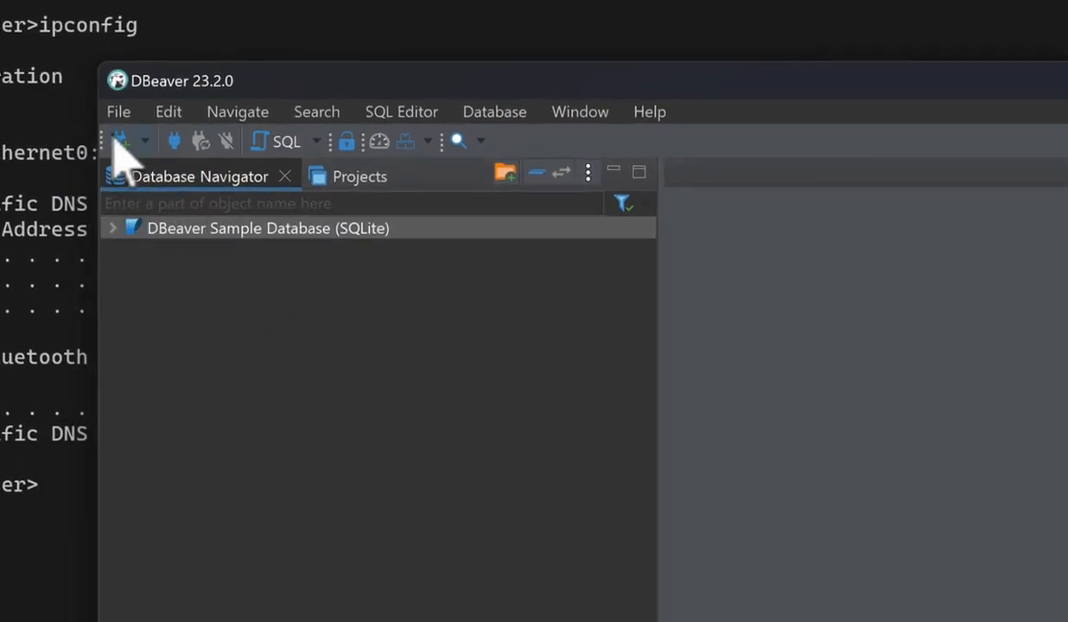
- Start a new database connection, filter the drivers by microsoft, and continue with SQL Server
{"action": "left_click", "coordinate": [121, 142]}
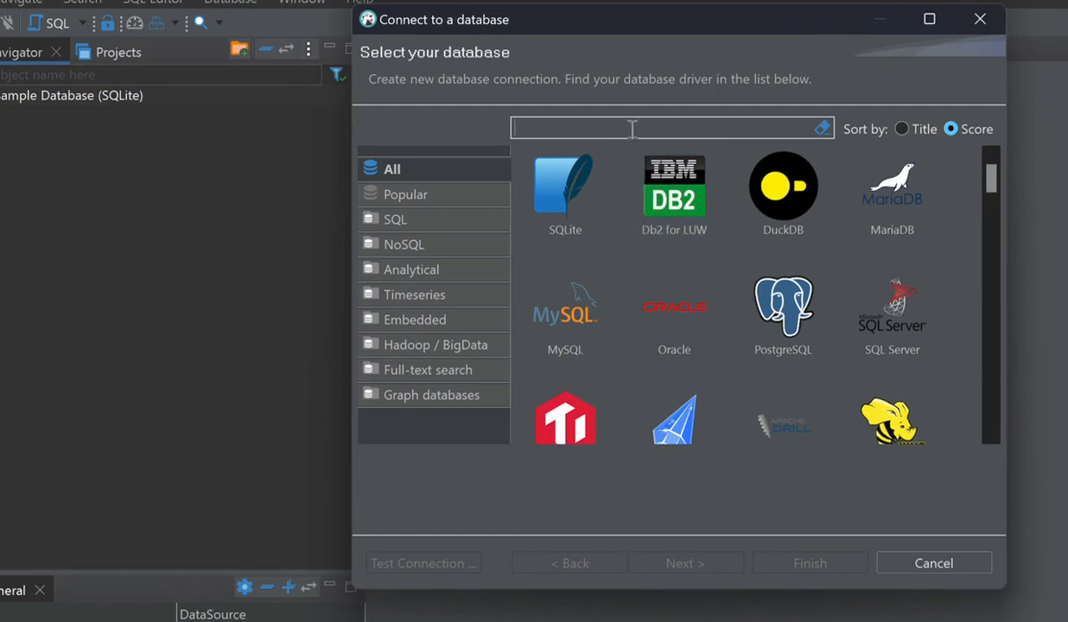
{"action": "type", "text": "microsoft"}
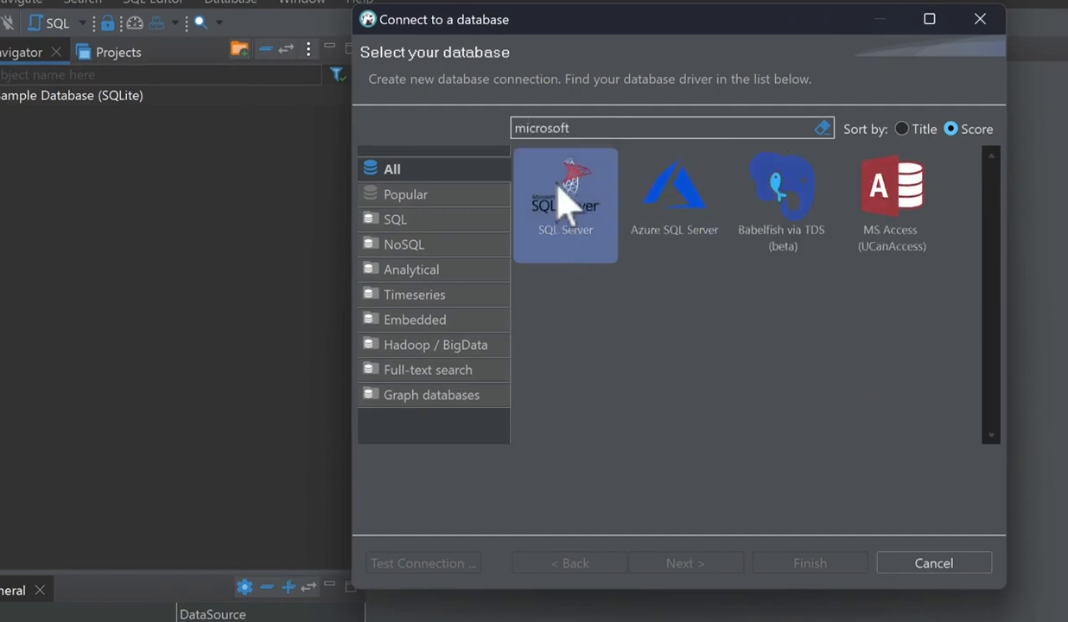
{"action": "left_click", "coordinate": [557, 192]}
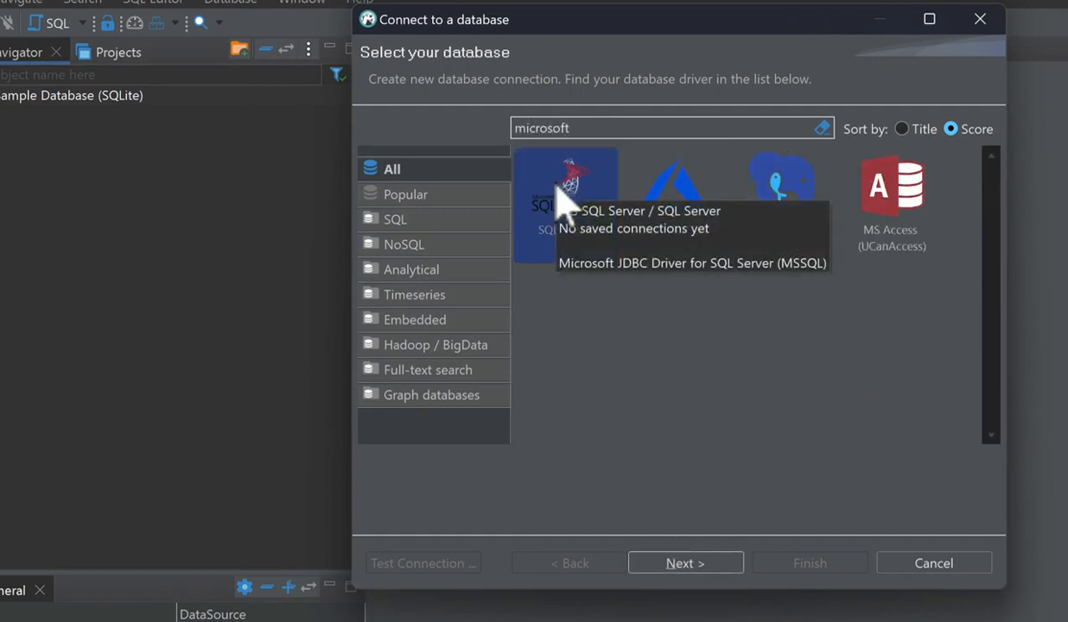
{"action": "left_click", "coordinate": [685, 565]}
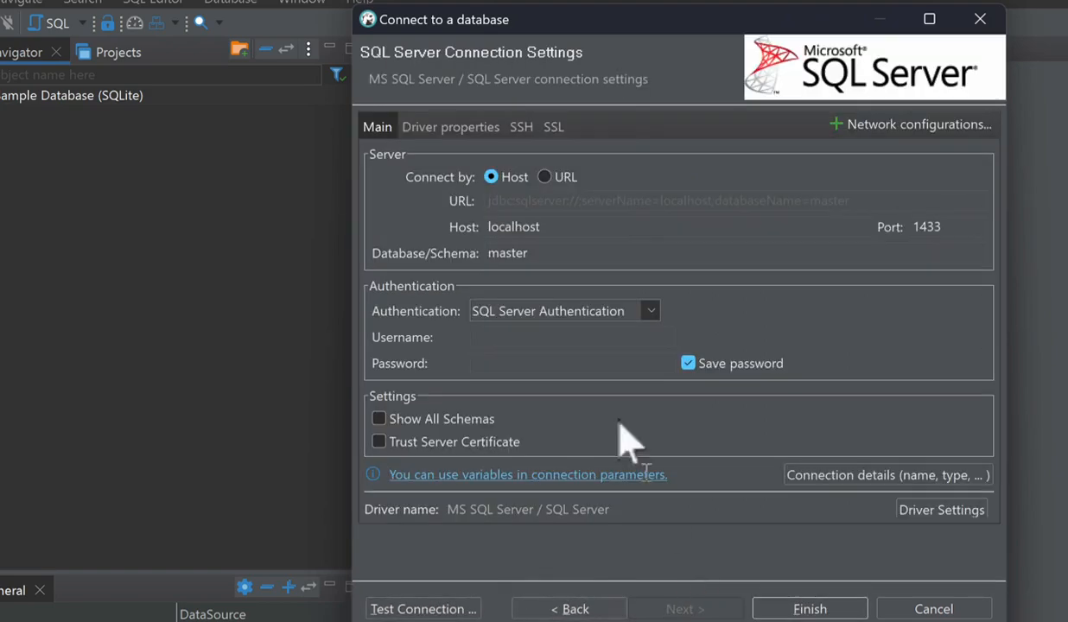
- Move the Command Prompt clear of the connection settings and set the connection's host to 172.16.63.129
{"action": "double_click", "coordinate": [522, 226]}
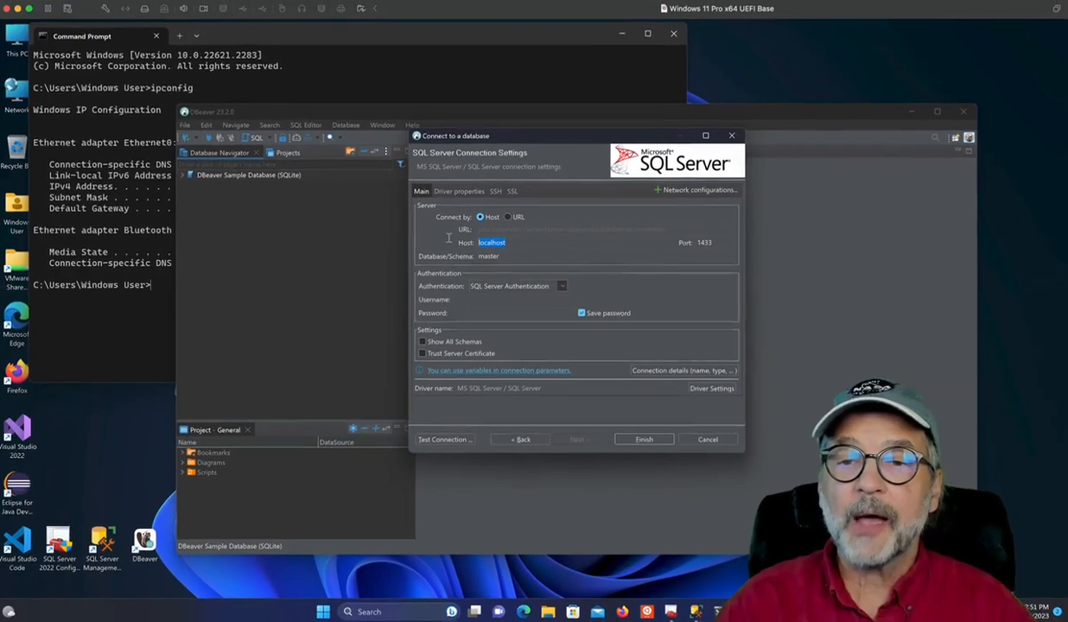
{"action": "left_click_drag", "start_coordinate": [354, 39], "coordinate": [328, 438]}
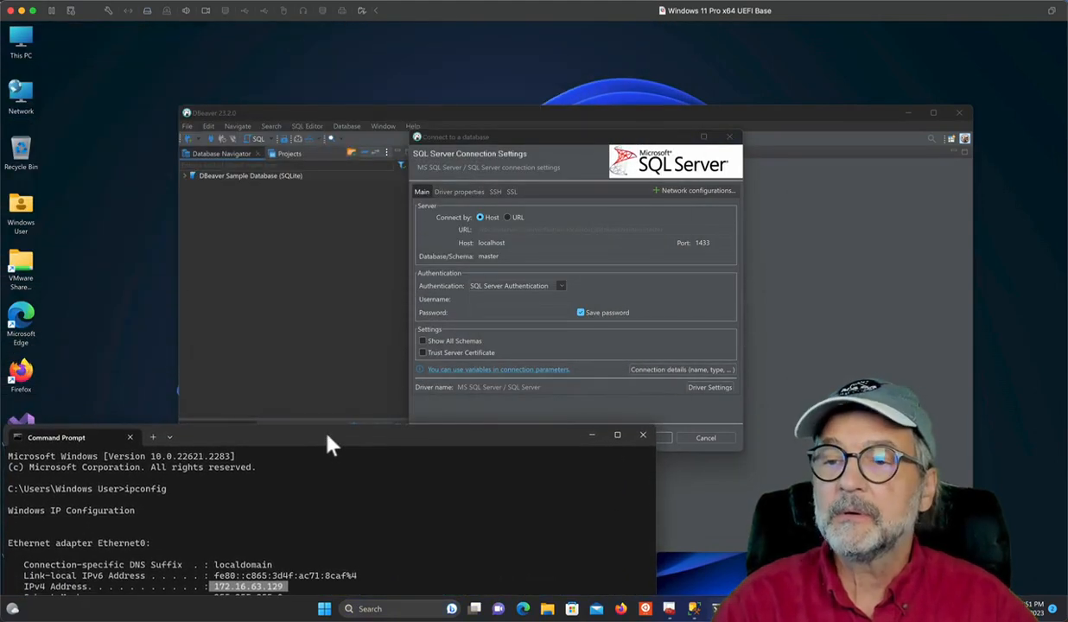
{"action": "left_click", "coordinate": [515, 242]}
{"action": "left_click_drag", "start_coordinate": [515, 242], "coordinate": [453, 245]}
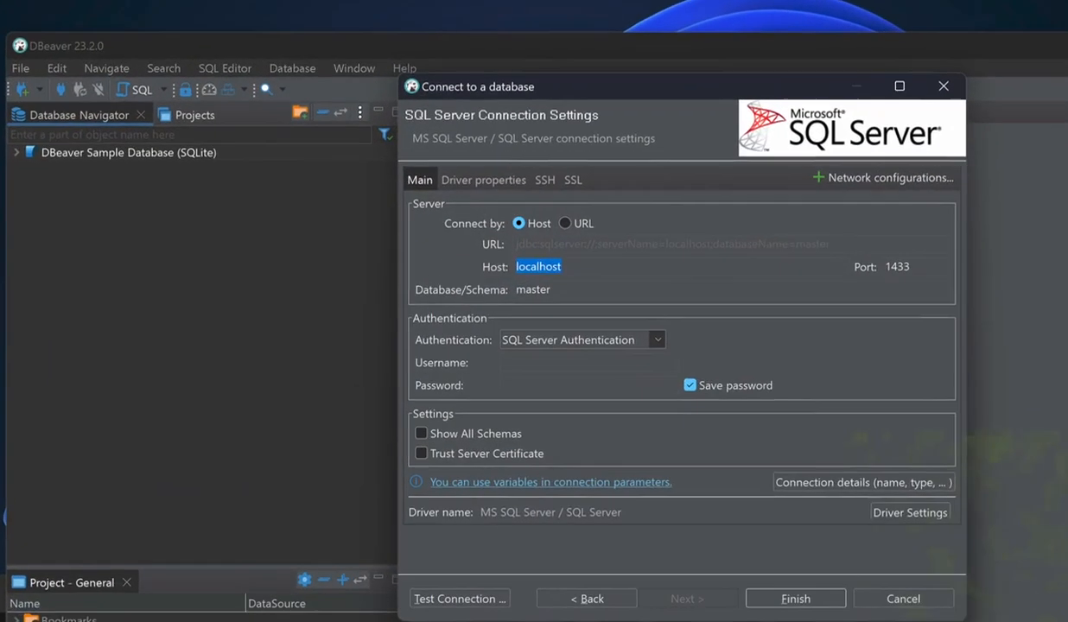
{"action": "type", "text": "172.16.63.129"}
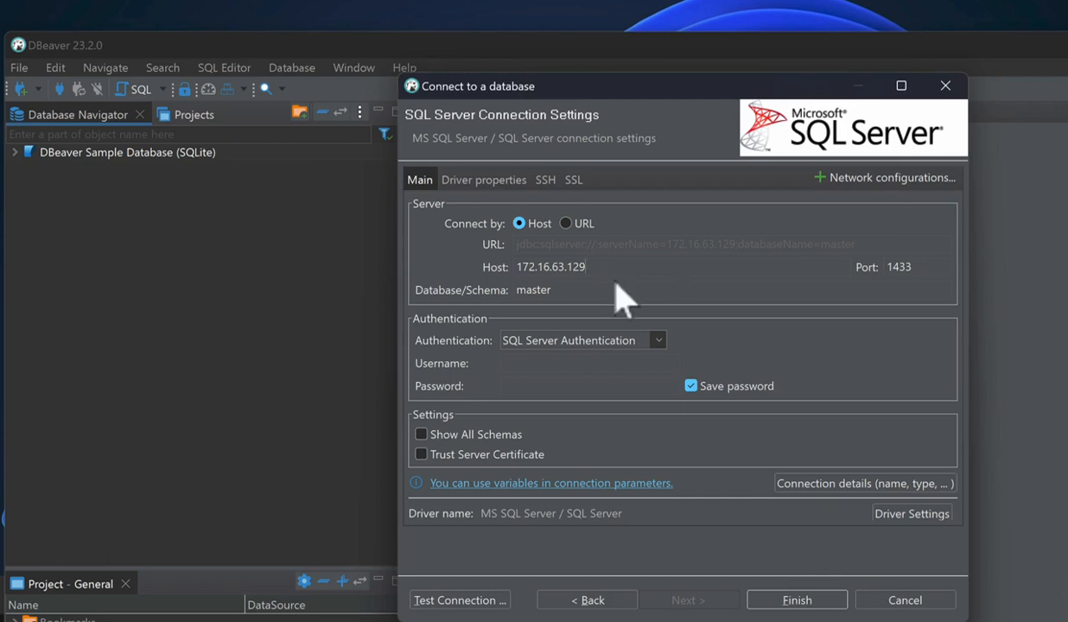
- Use SQL Server Authentication with username guestuser and the account password, and enable Show All Schemas and Trust Server Certificate
{"action": "left_click", "coordinate": [535, 364]}
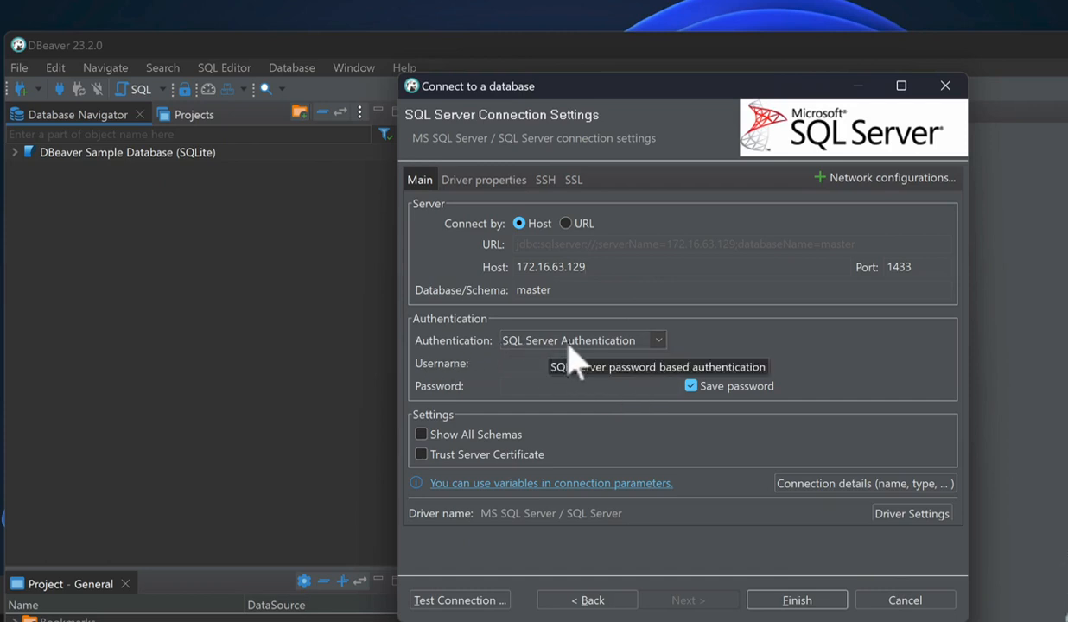
{"action": "left_click", "coordinate": [660, 341]}
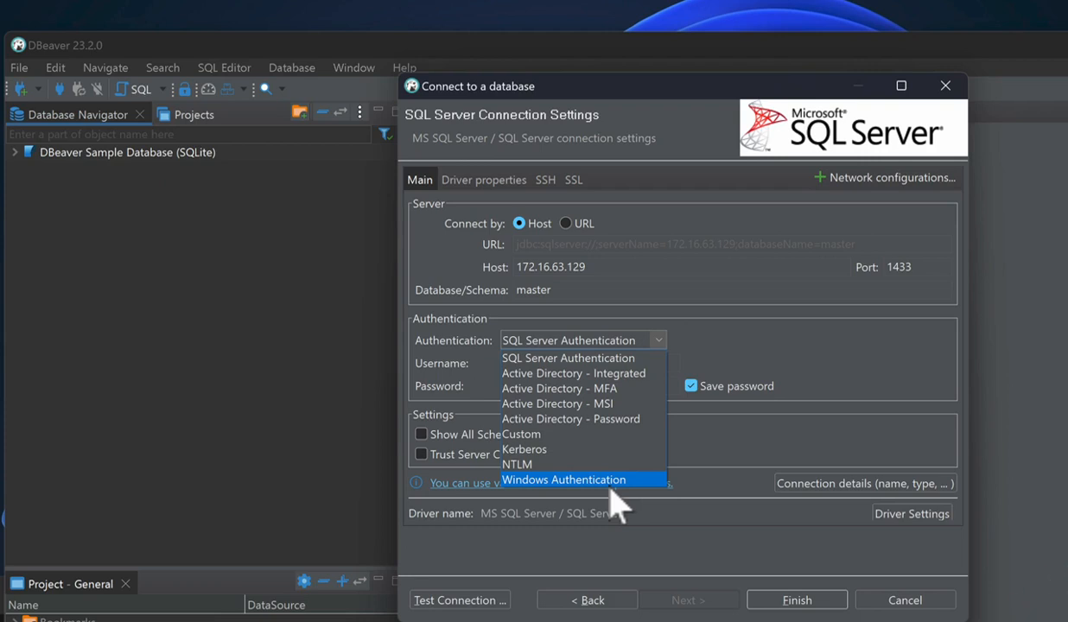
{"action": "left_click", "coordinate": [587, 358]}
{"action": "left_click", "coordinate": [545, 364]}
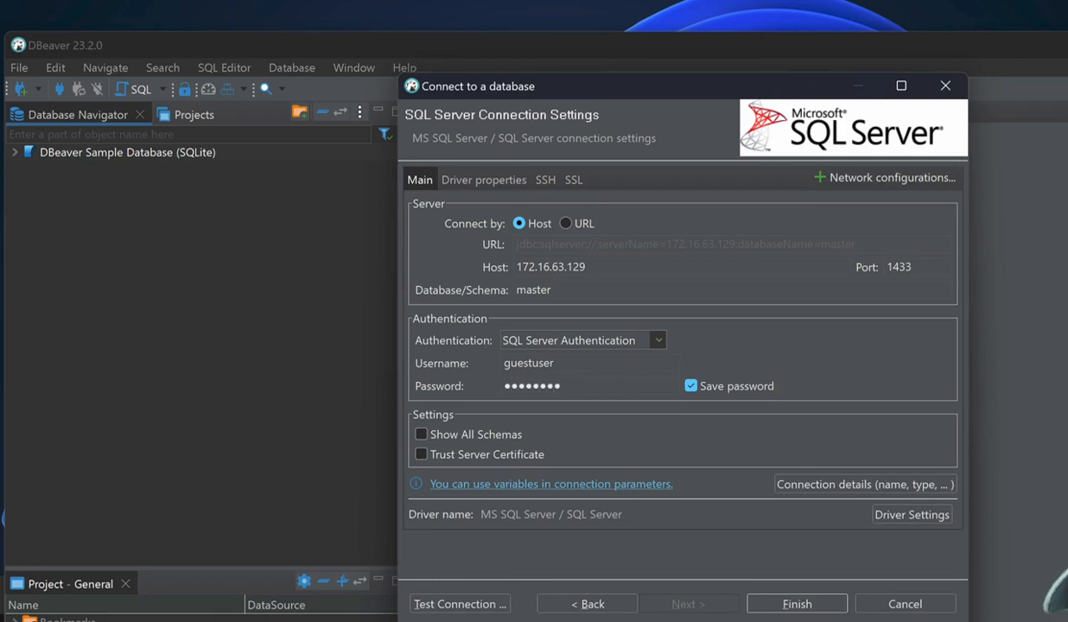
{"action": "left_click", "coordinate": [421, 435]}
{"action": "left_click", "coordinate": [421, 454]}
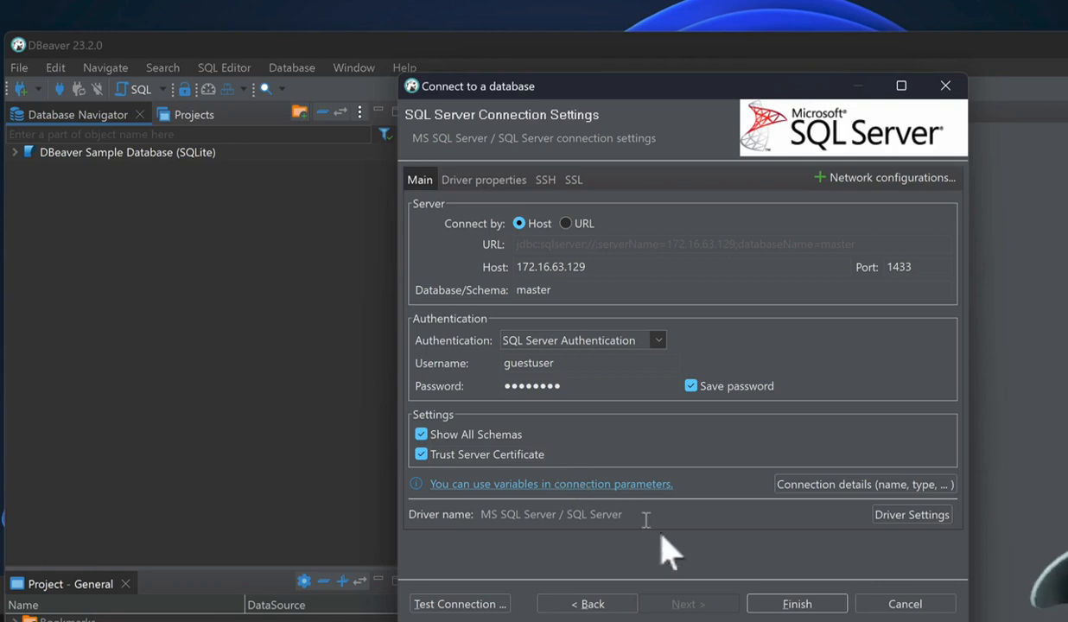
- Test the connection, downloading the missing SQL Server driver files, and finish creating the connection
{"action": "left_click", "coordinate": [458, 603]}
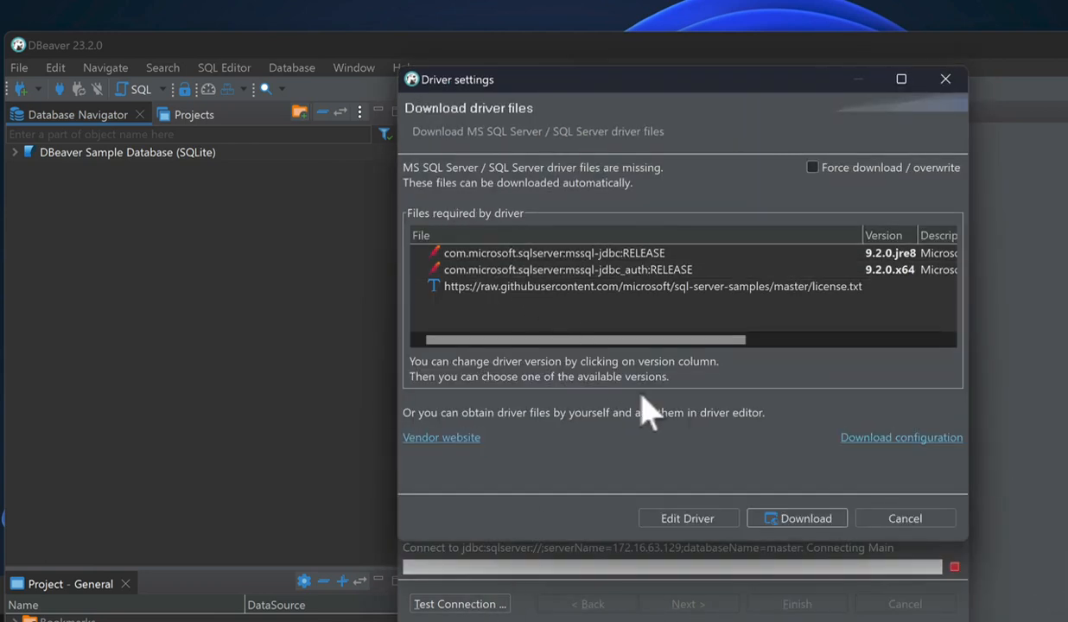
{"action": "left_click", "coordinate": [770, 518]}
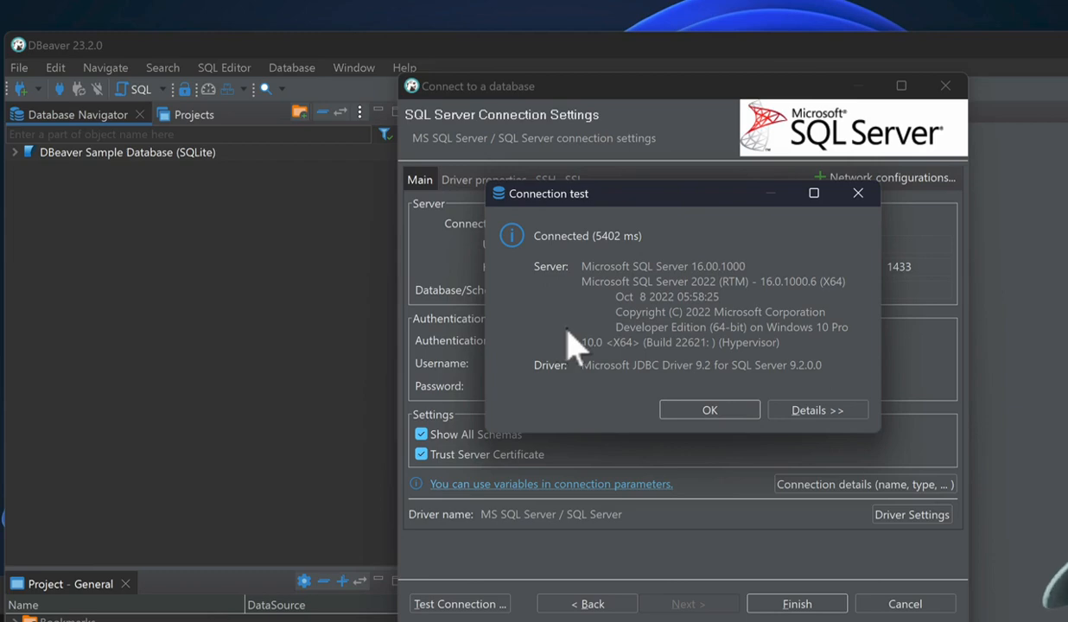
{"action": "left_click", "coordinate": [703, 411]}
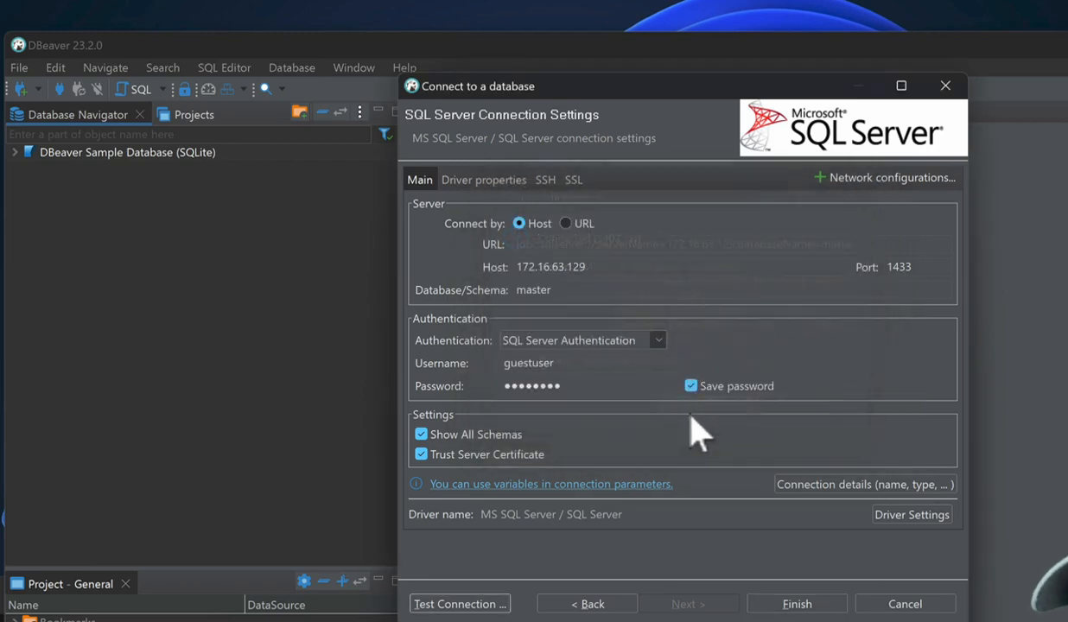
{"action": "left_click", "coordinate": [829, 603]}
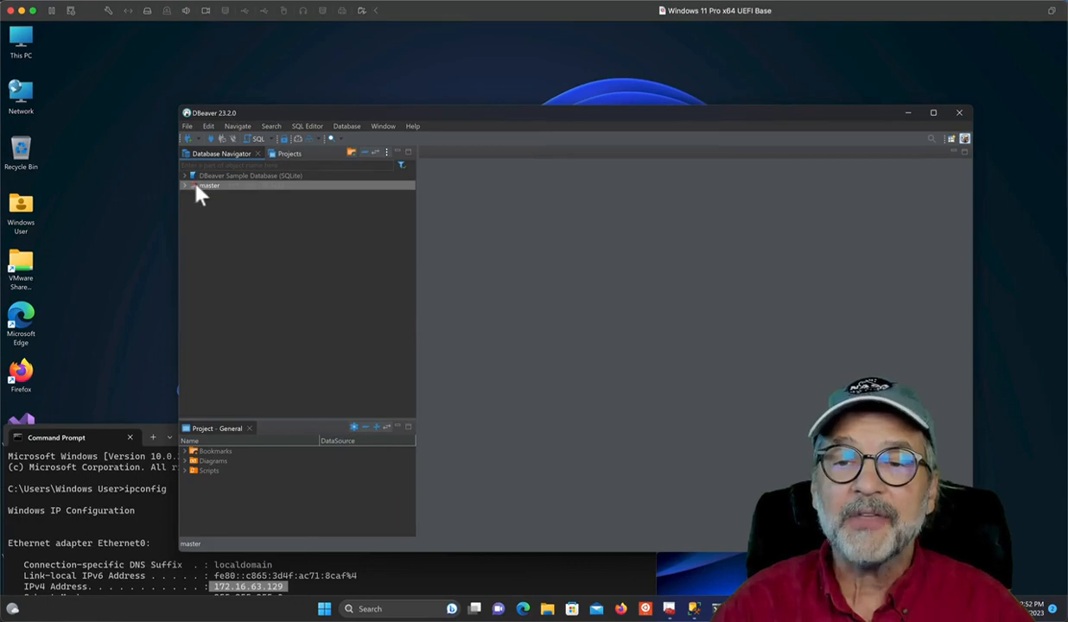
- Edit the master connection's general settings to rename it MS SQL Server GuestUser Login
{"action": "right_click", "coordinate": [204, 187]}
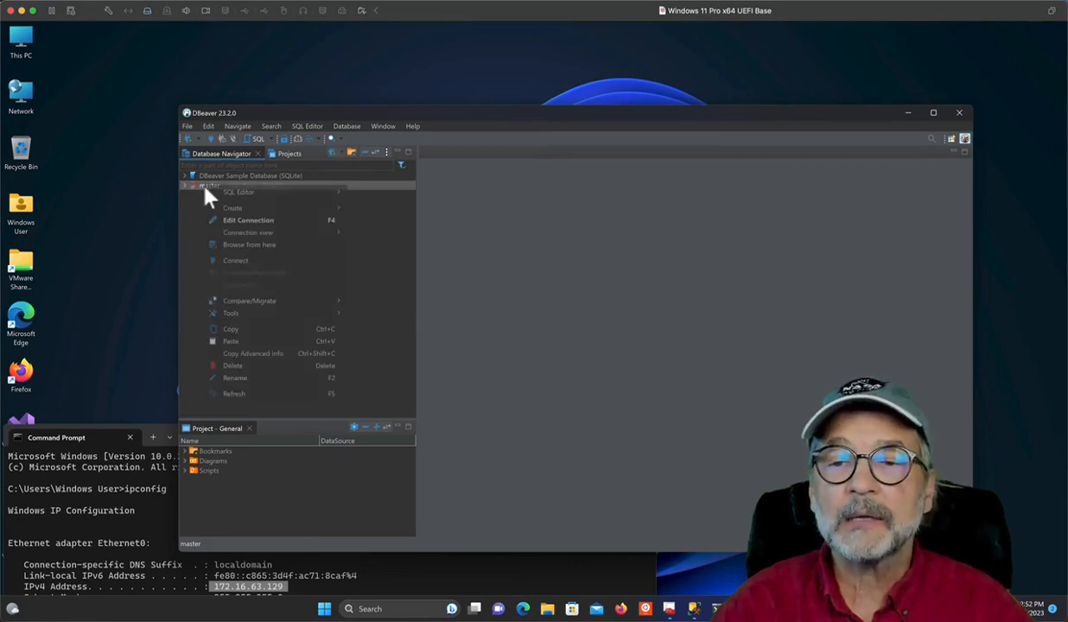
{"action": "left_click", "coordinate": [242, 220]}
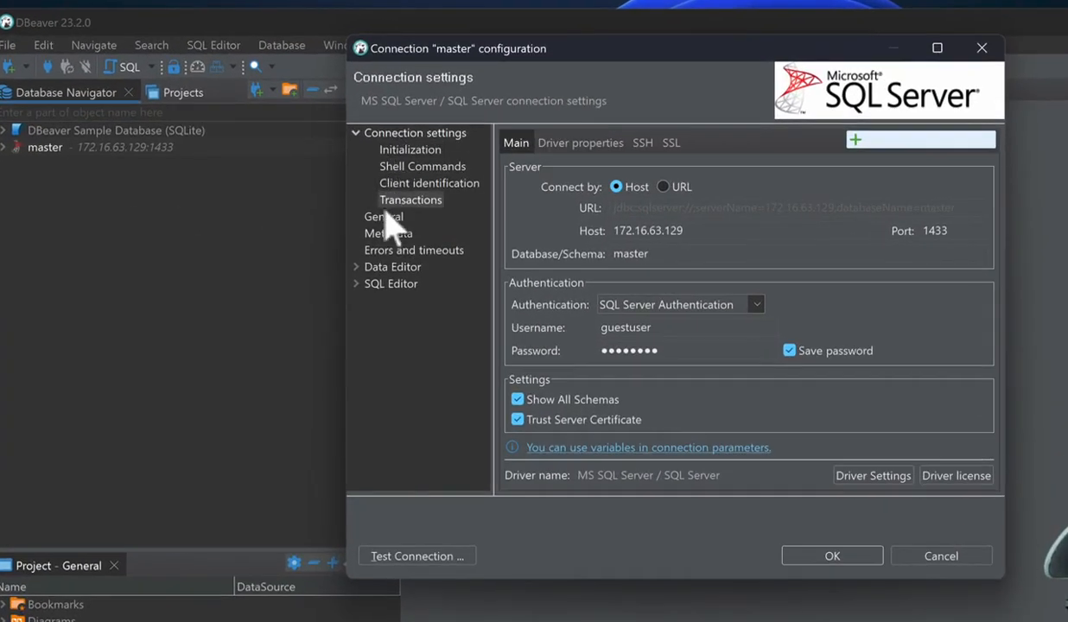
{"action": "left_click", "coordinate": [382, 217]}
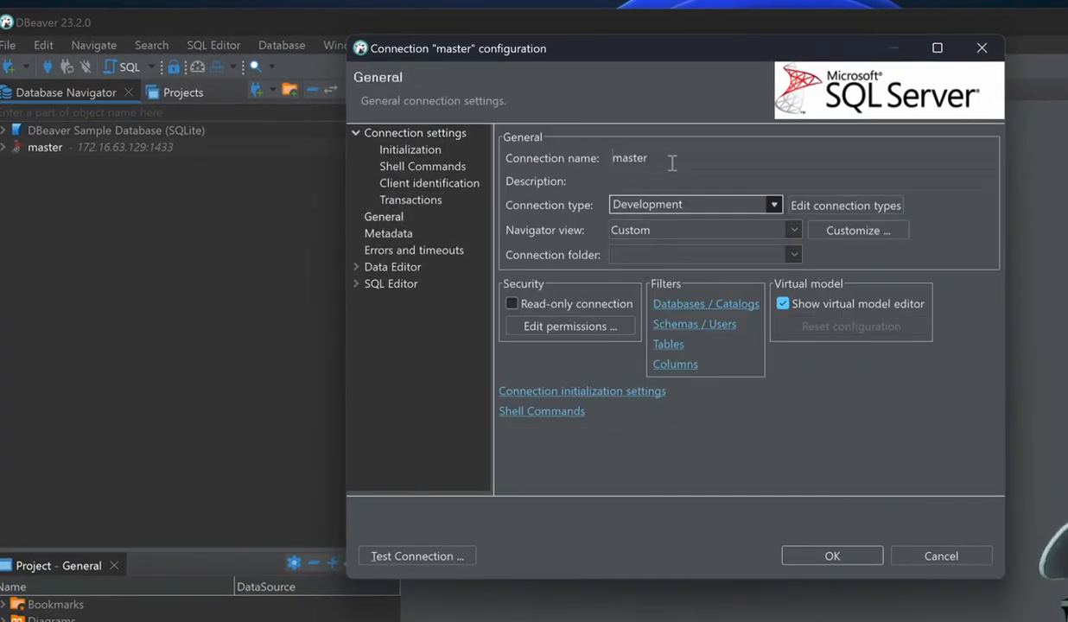
{"action": "double_click", "coordinate": [629, 157]}
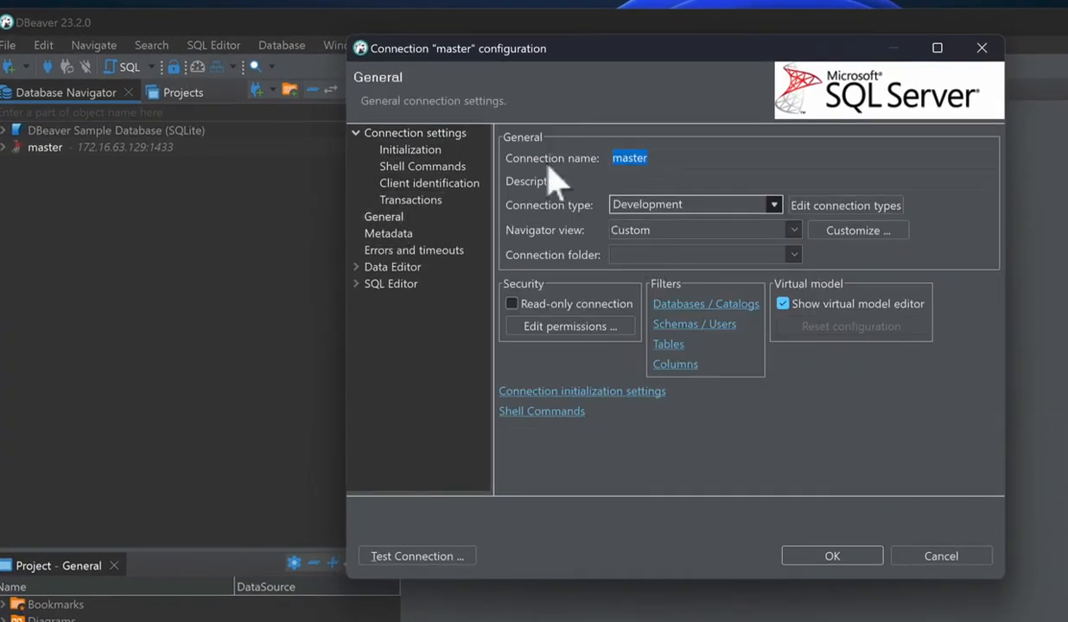
{"action": "type", "text": "MS SQL Server GuestUser Login"}
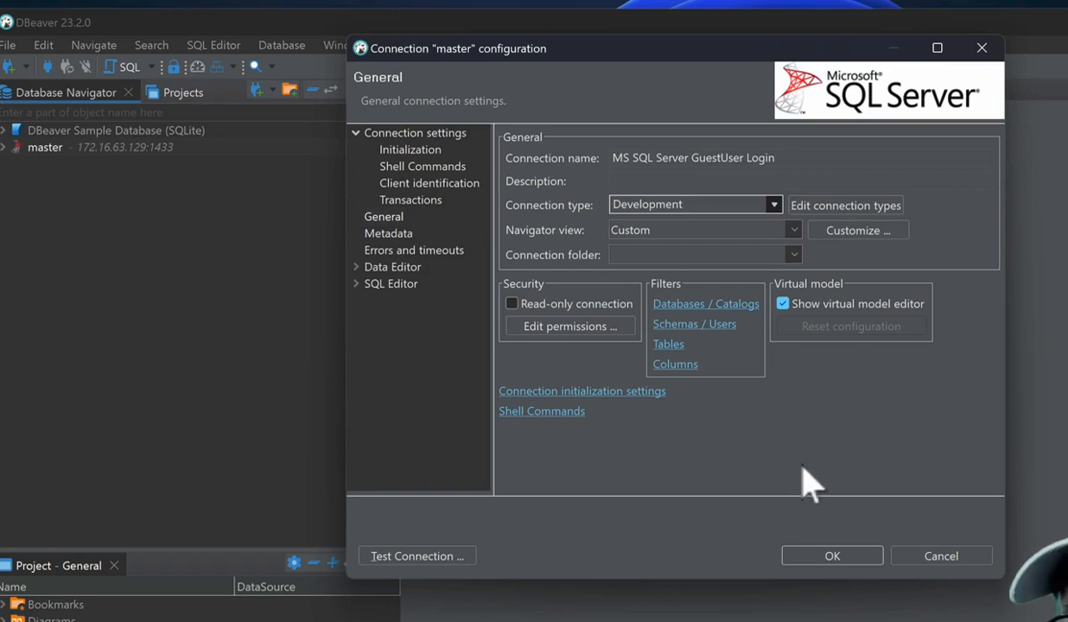
{"action": "left_click", "coordinate": [820, 557]}
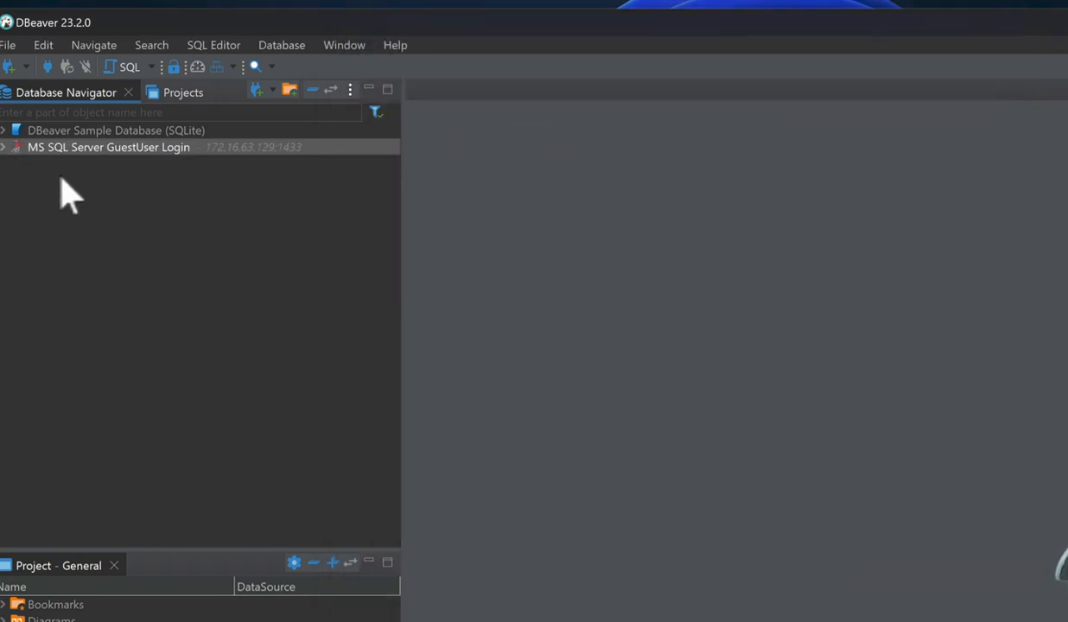
- Open the guestuser connection and expand AdventureWorks2022 down to the tables of its Person schema
{"action": "left_click", "coordinate": [4, 147]}
{"action": "left_click", "coordinate": [18, 165]}
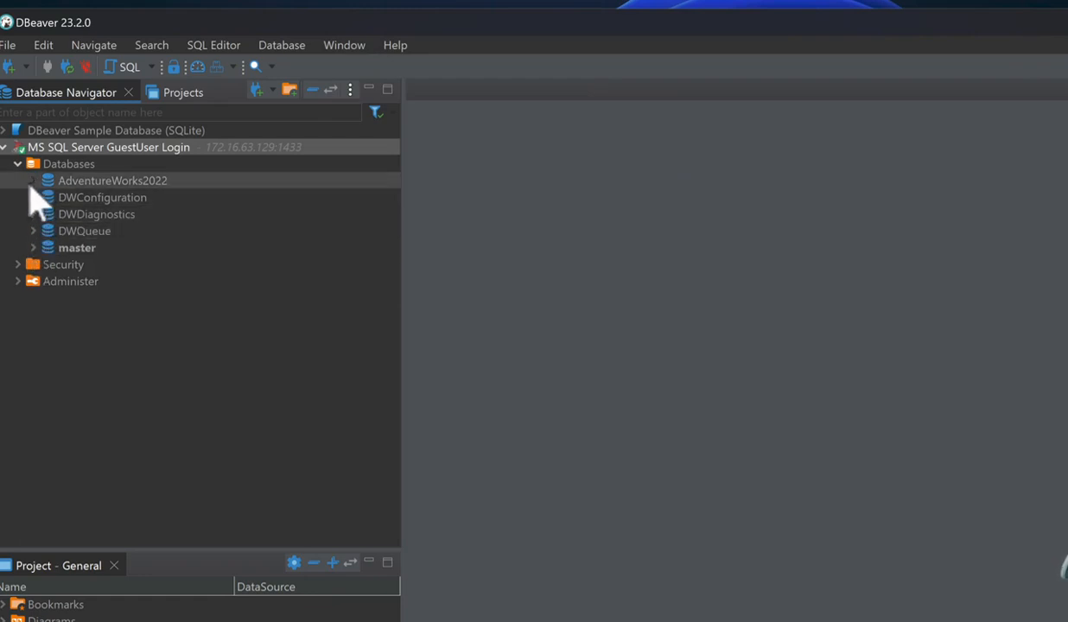
{"action": "left_click", "coordinate": [32, 181]}
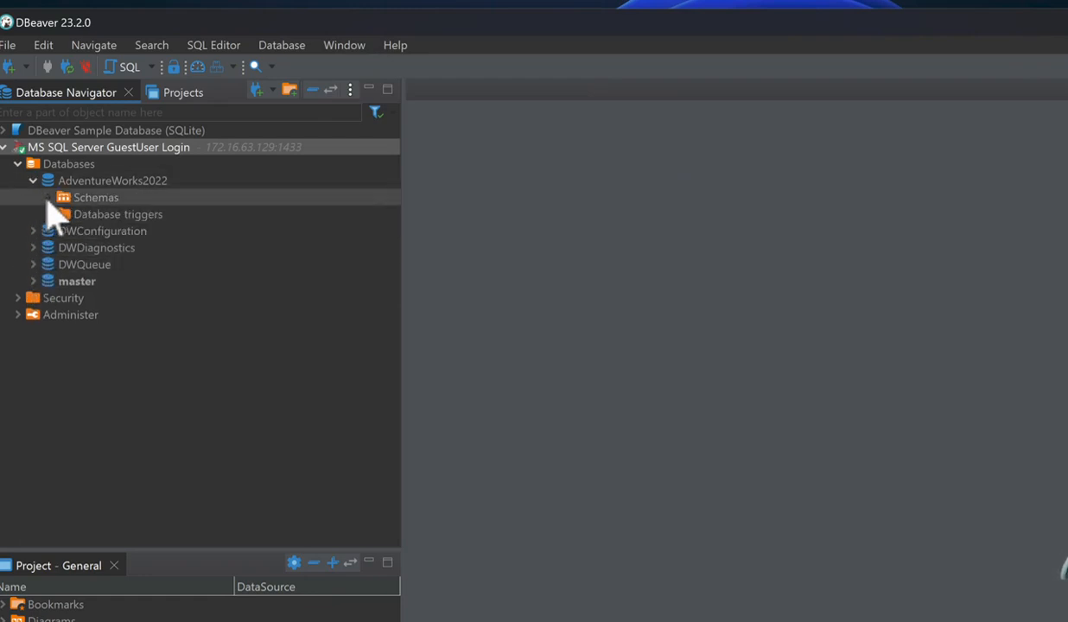
{"action": "left_click", "coordinate": [48, 198]}
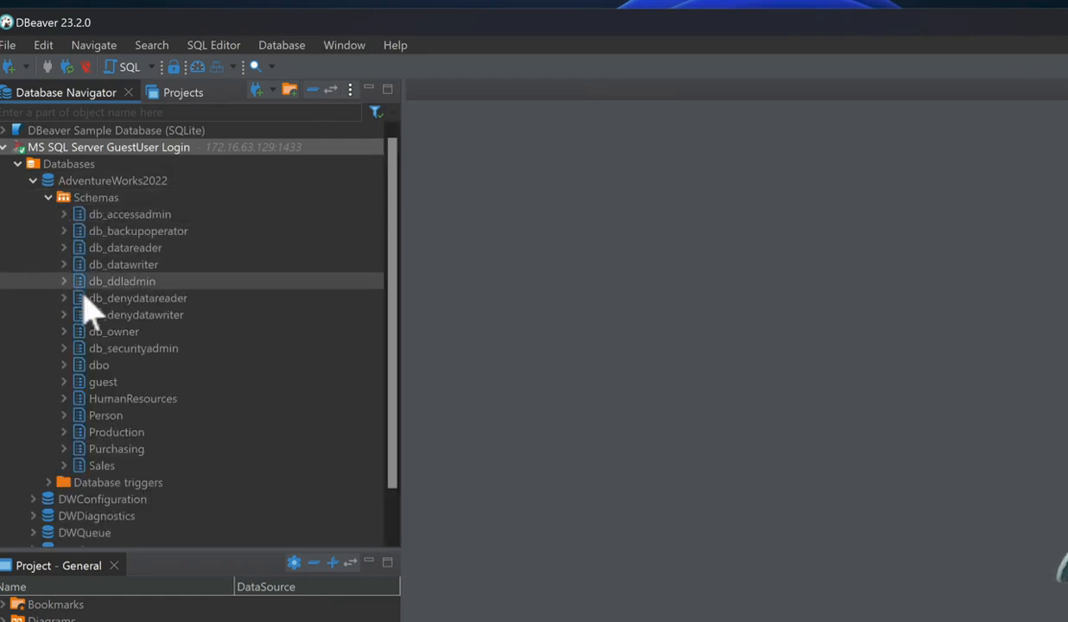
{"action": "left_click", "coordinate": [64, 415]}
{"action": "scroll", "coordinate": [242, 248], "scroll_direction": "down", "scroll_amount": 4}
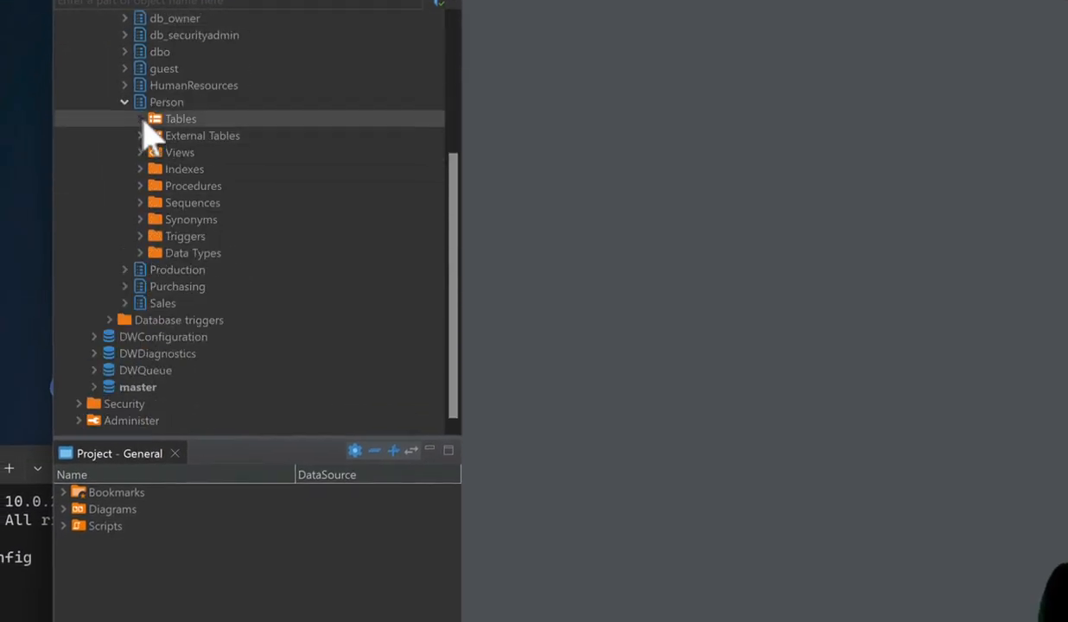
{"action": "left_click", "coordinate": [140, 118]}
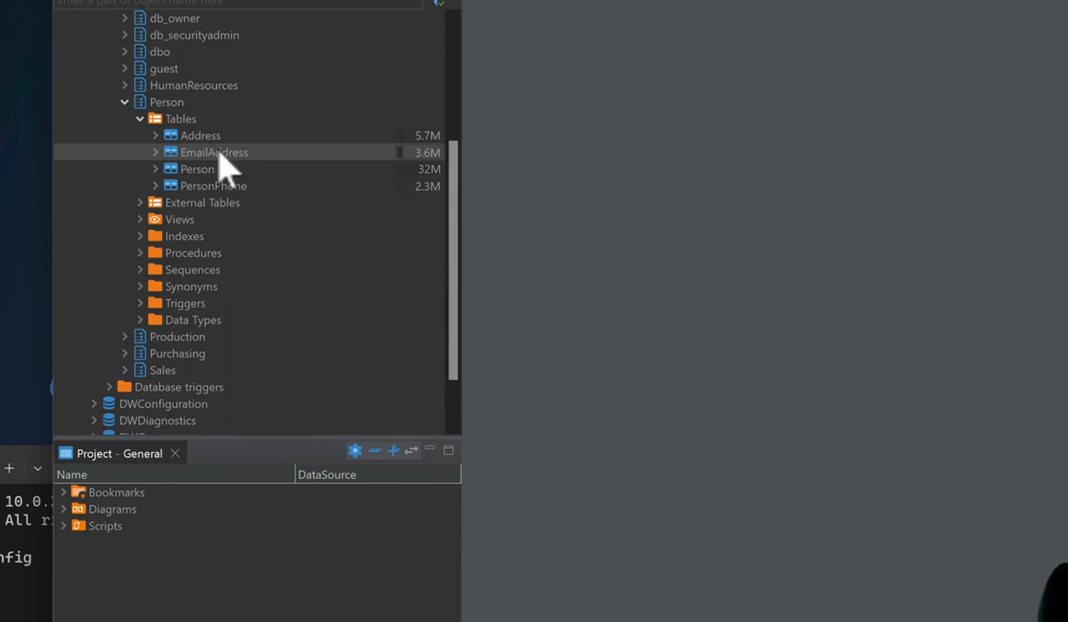
- View the data of the Person table in the Person schema
{"action": "left_click", "coordinate": [204, 171]}
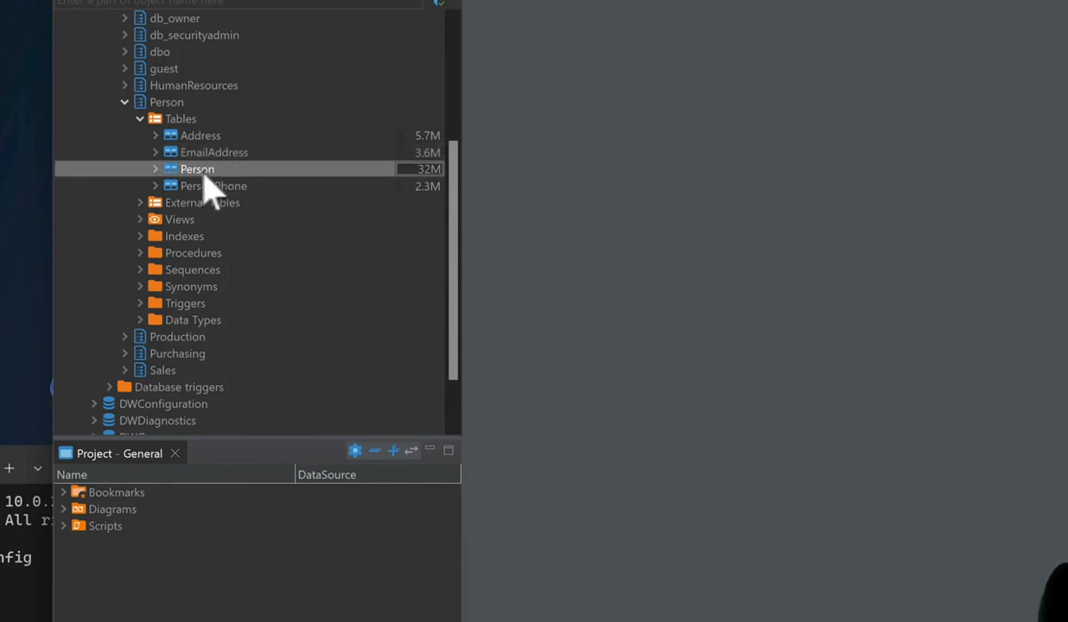
{"action": "right_click", "coordinate": [204, 171]}
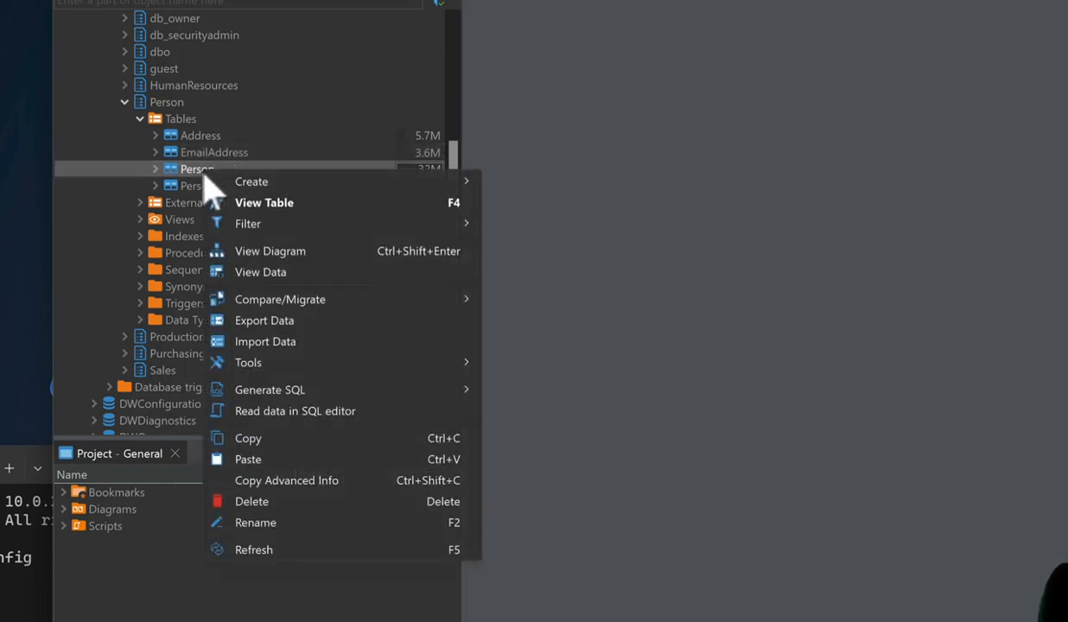
{"action": "left_click", "coordinate": [255, 272]}
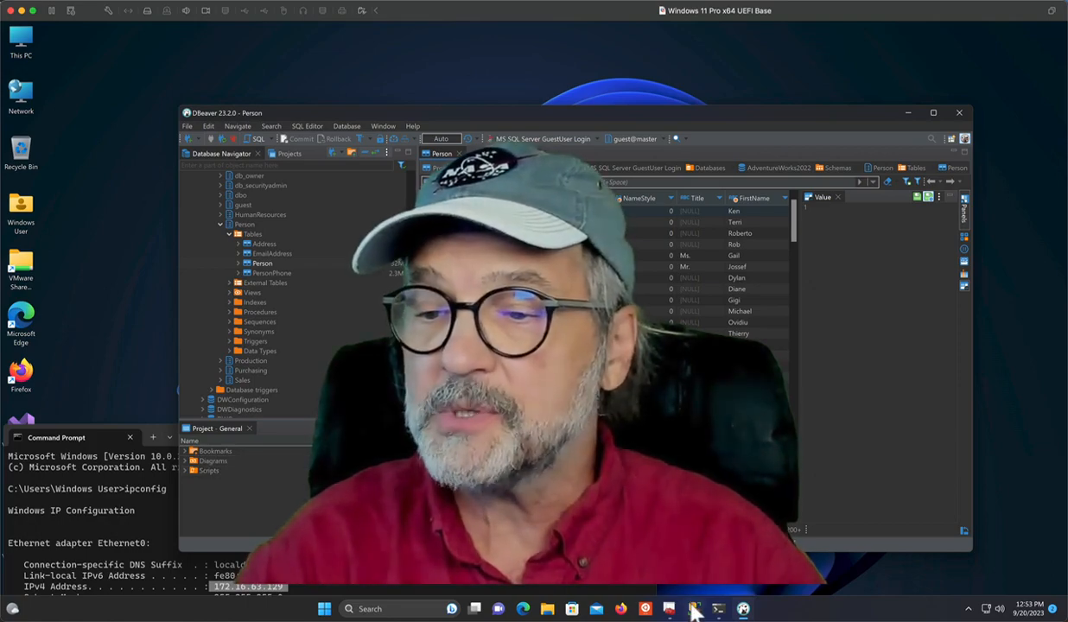
- Switch to SQL Server Management Studio and shift its window slightly toward the upper-left of the desktop
{"action": "left_click", "coordinate": [694, 608]}
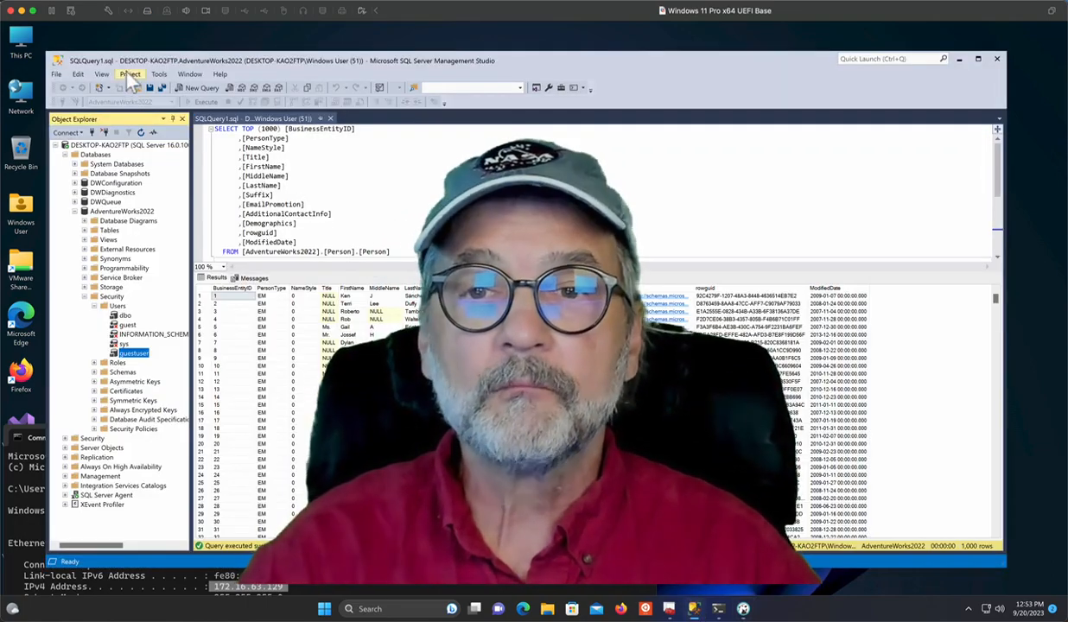
{"action": "left_click_drag", "start_coordinate": [101, 62], "coordinate": [89, 48]}
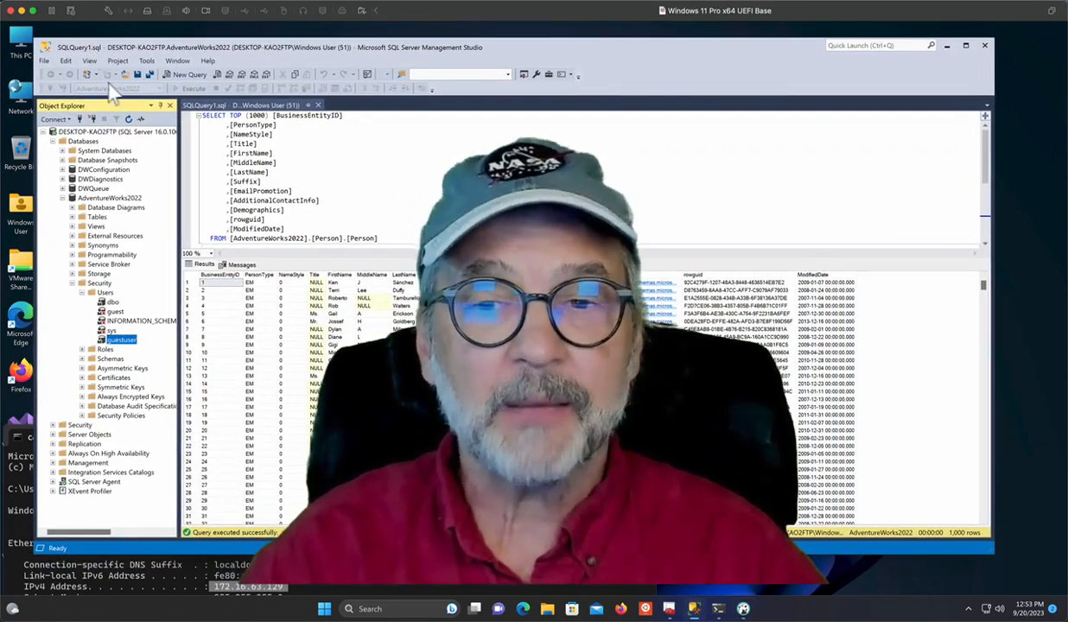